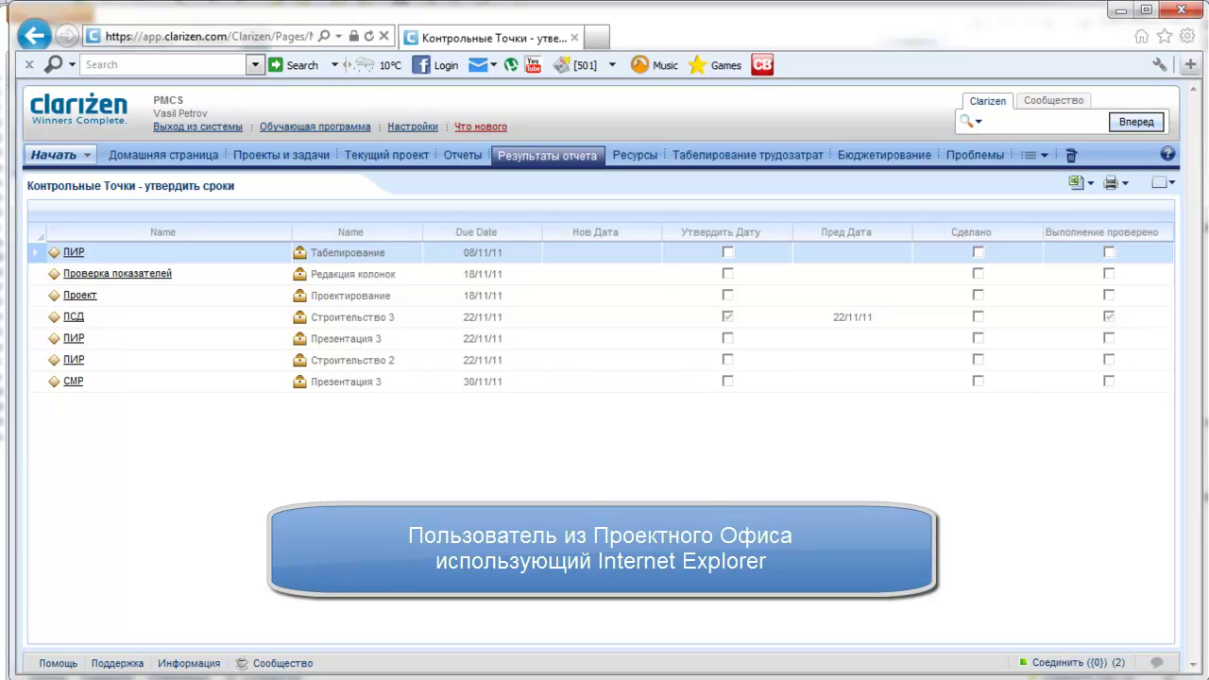
Show the resources assigned to the selected task in the Тестовый проект work plan, and hide the resource details again
drag(17, 676, 7, 678)
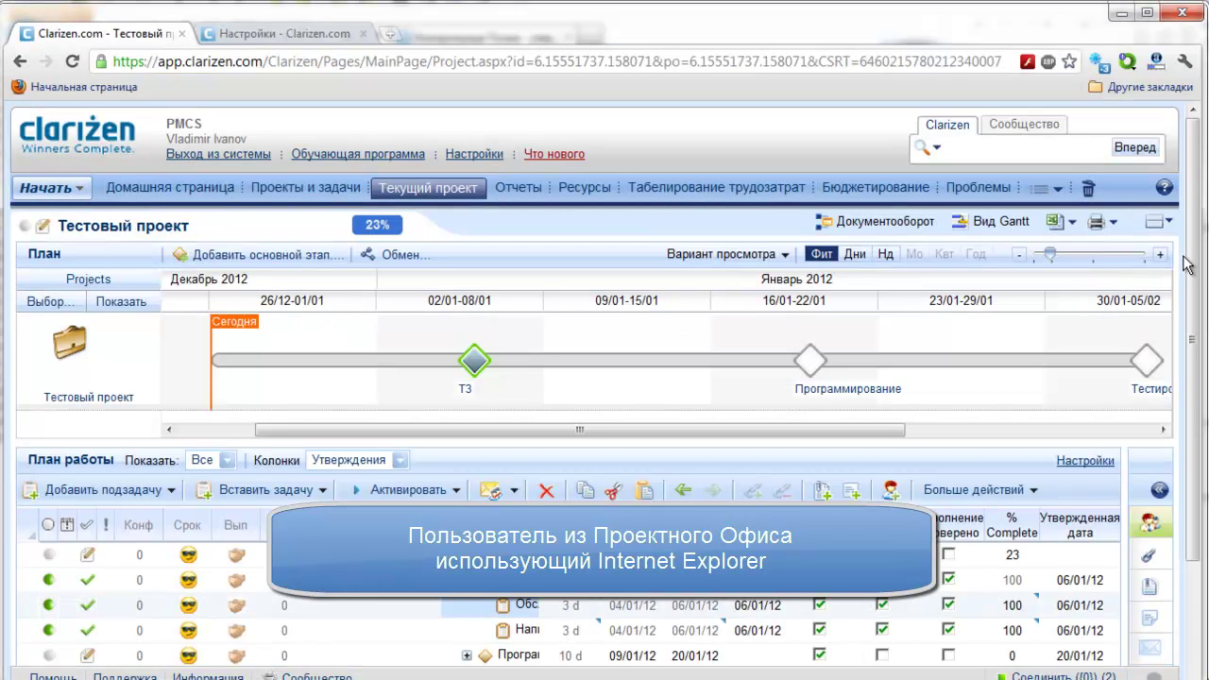
drag(1193, 255, 1198, 290)
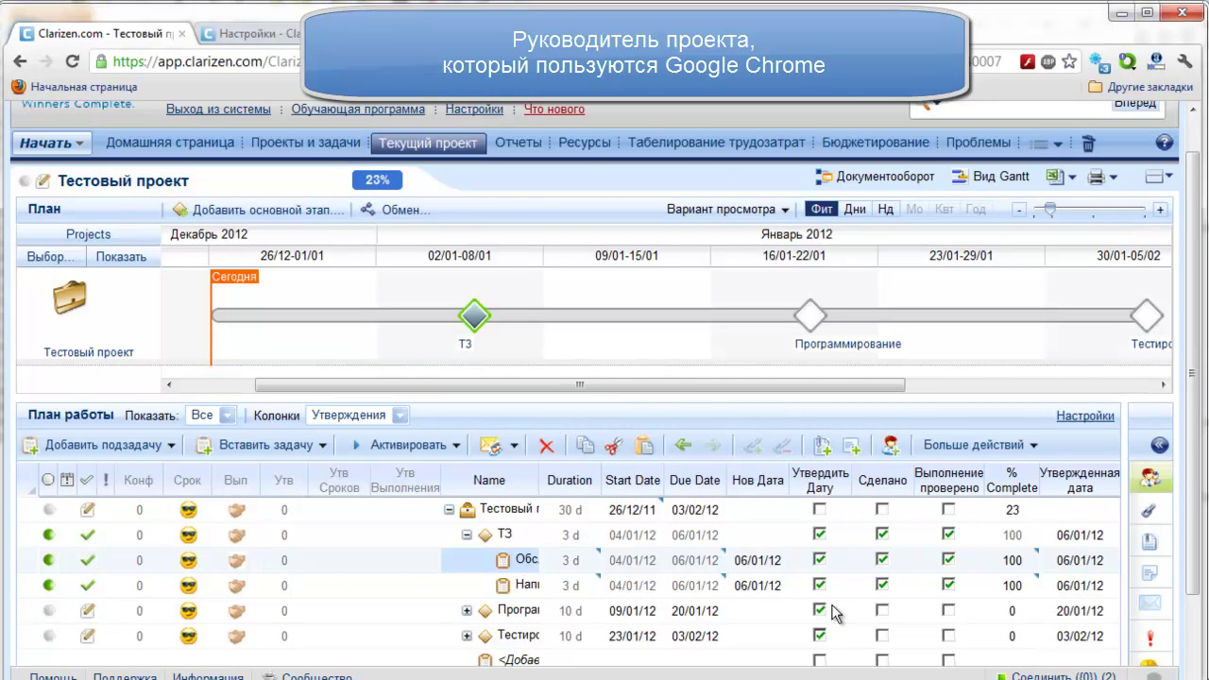
mouse_move(480, 323)
click(1160, 445)
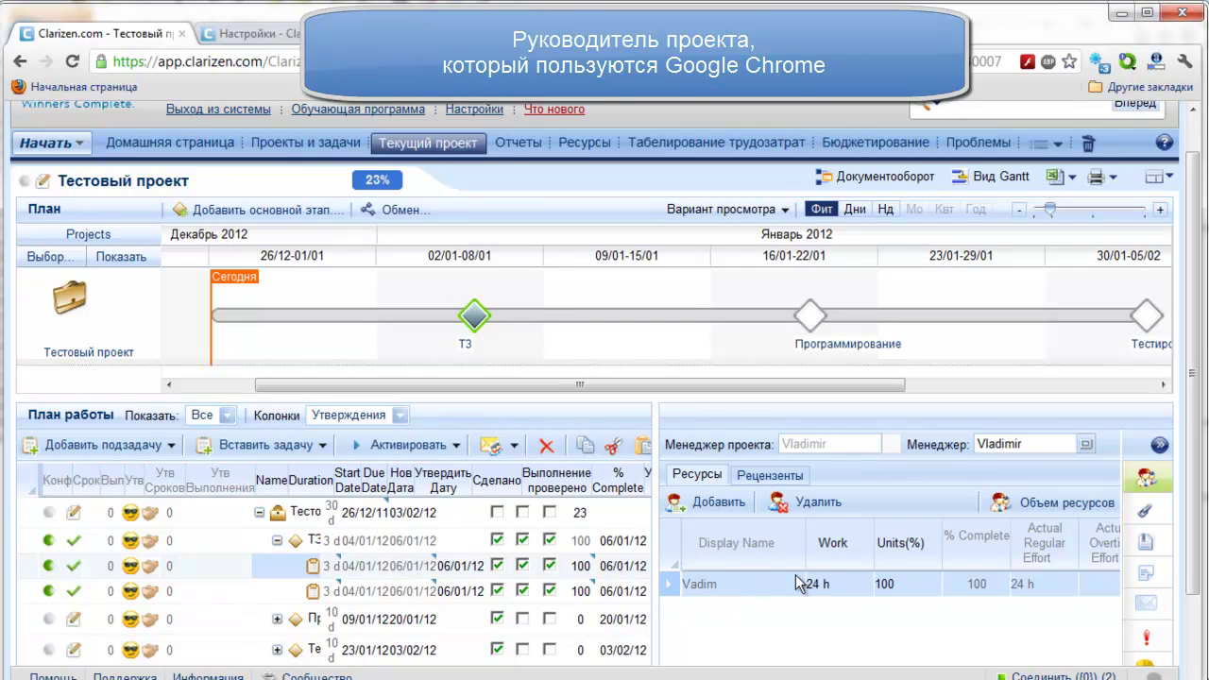
click(1168, 442)
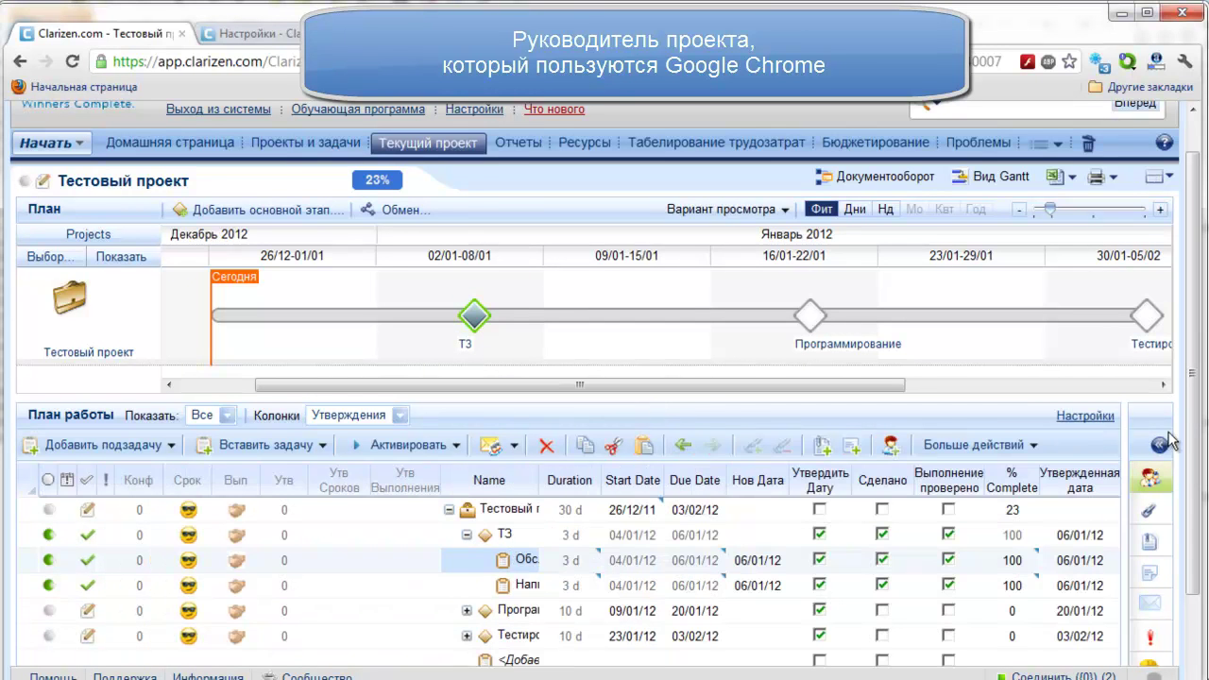
Collapse the ТЗ milestone in the work plan and widen the Name column to fit the milestone names
click(465, 534)
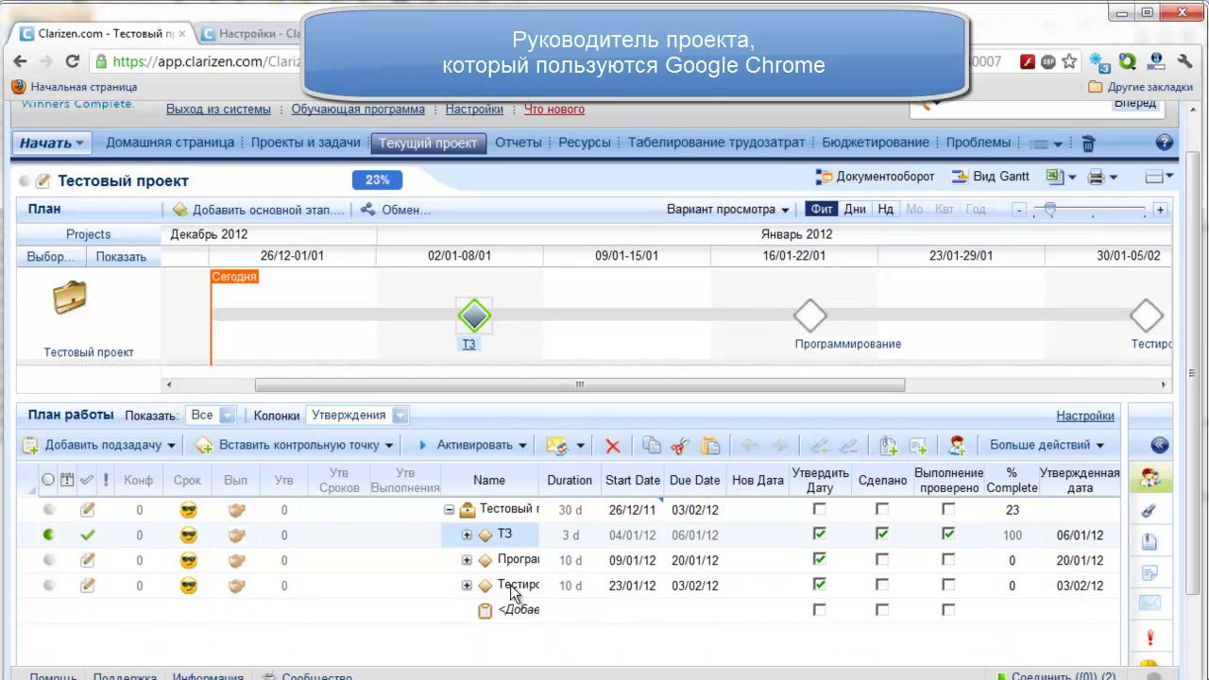
drag(538, 487, 604, 484)
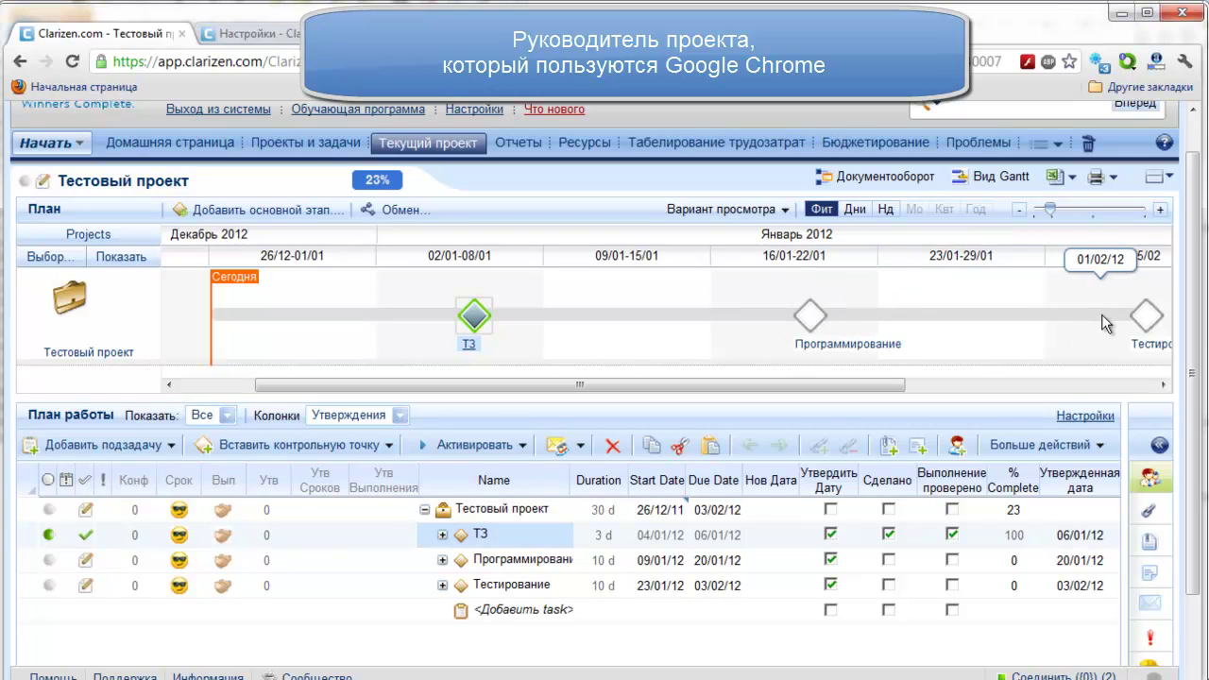
drag(859, 394, 893, 397)
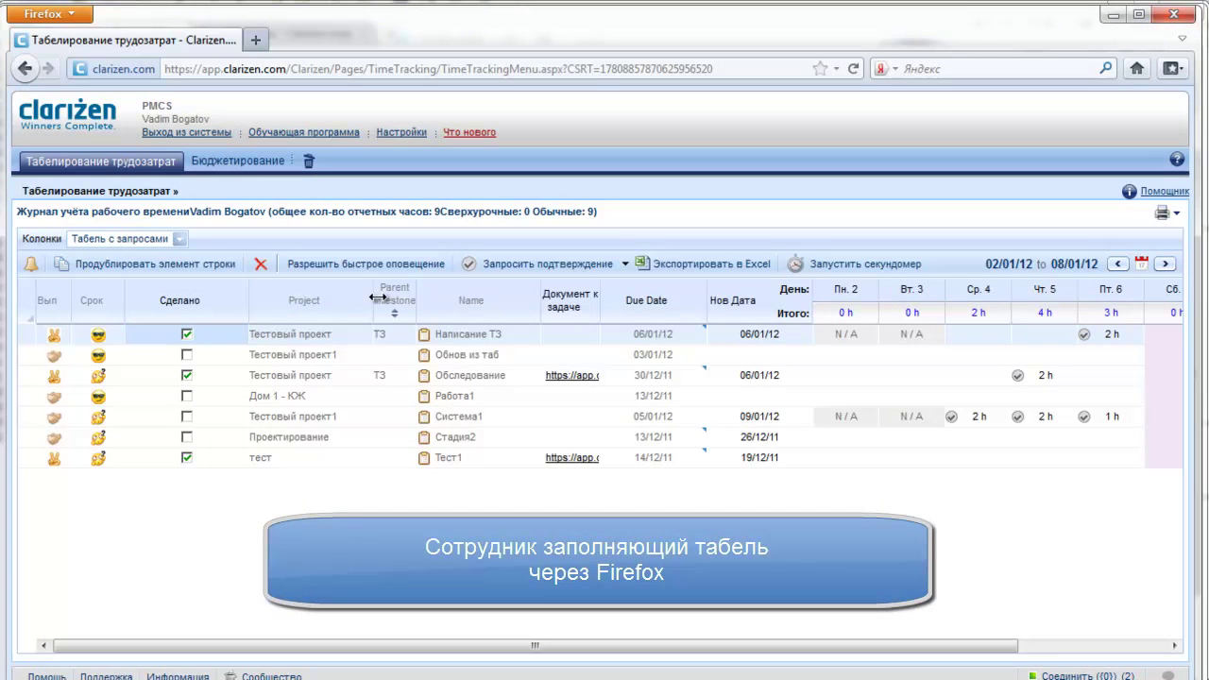
Switch to the employee's timesheet in Firefox and narrow the Project column to give Parent Milestone more room
drag(374, 292, 357, 293)
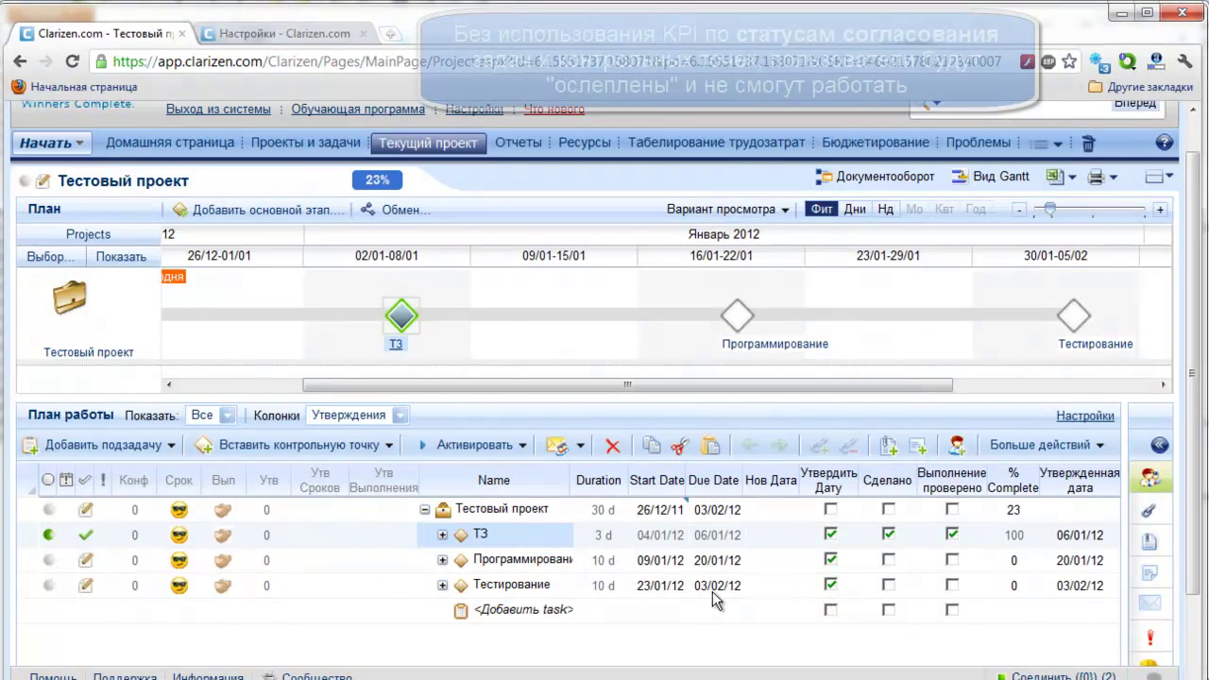
In the Chrome project plan, expand the ТЗ milestone to view its subtasks and collapse it again
click(442, 536)
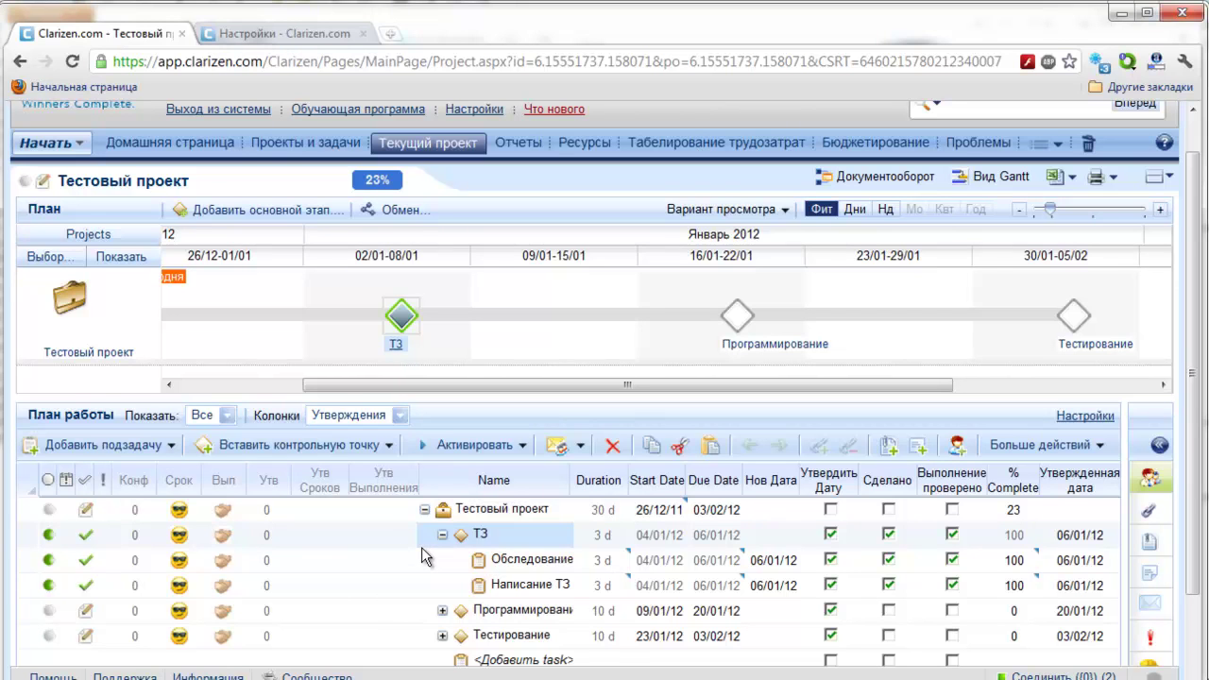
mouse_move(421, 547)
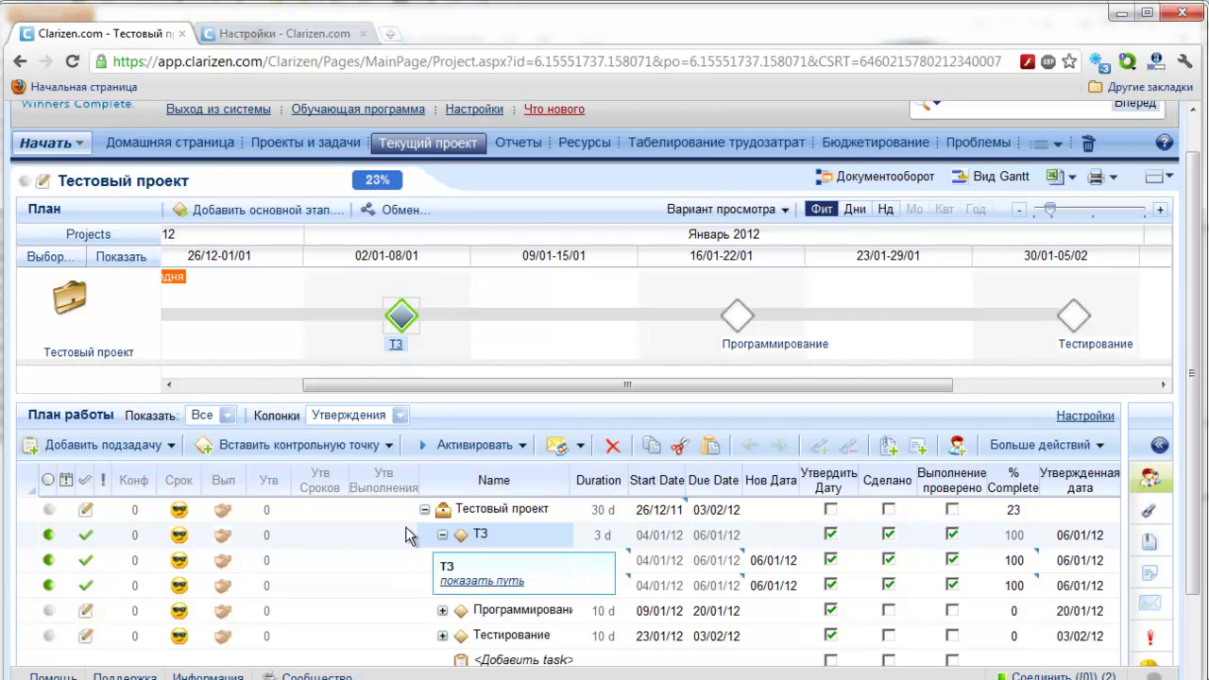
click(443, 535)
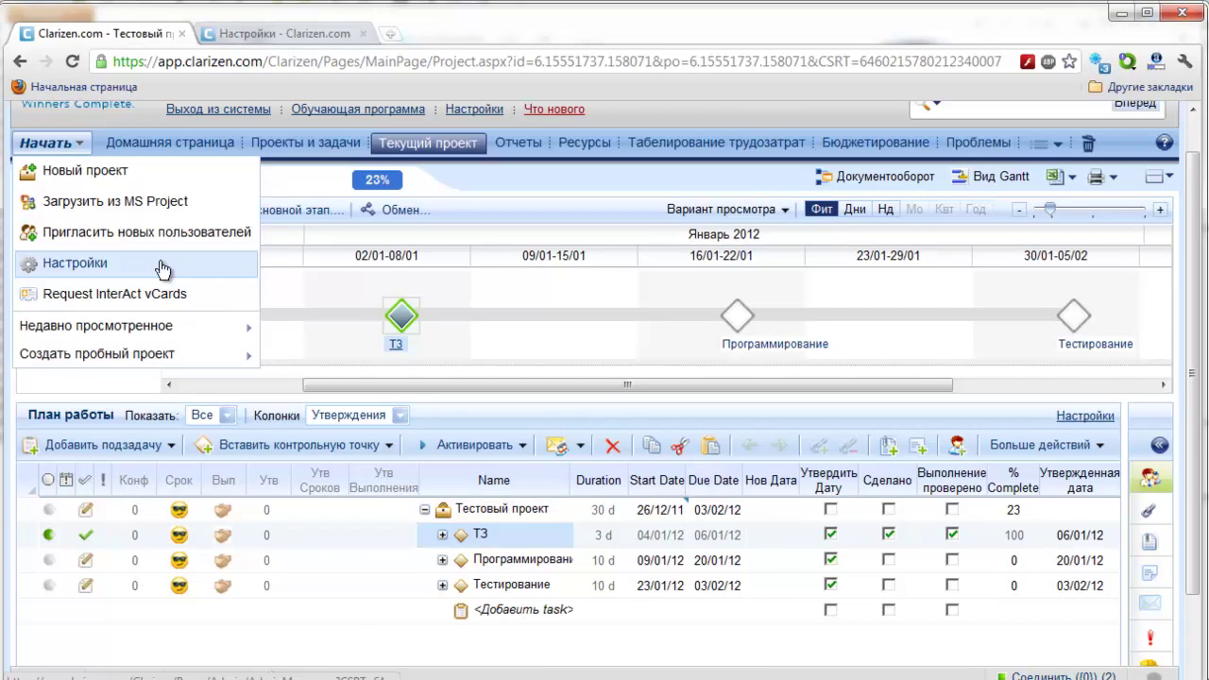
Start a new project from the empty project option
mouse_move(48, 143)
mouse_move(138, 355)
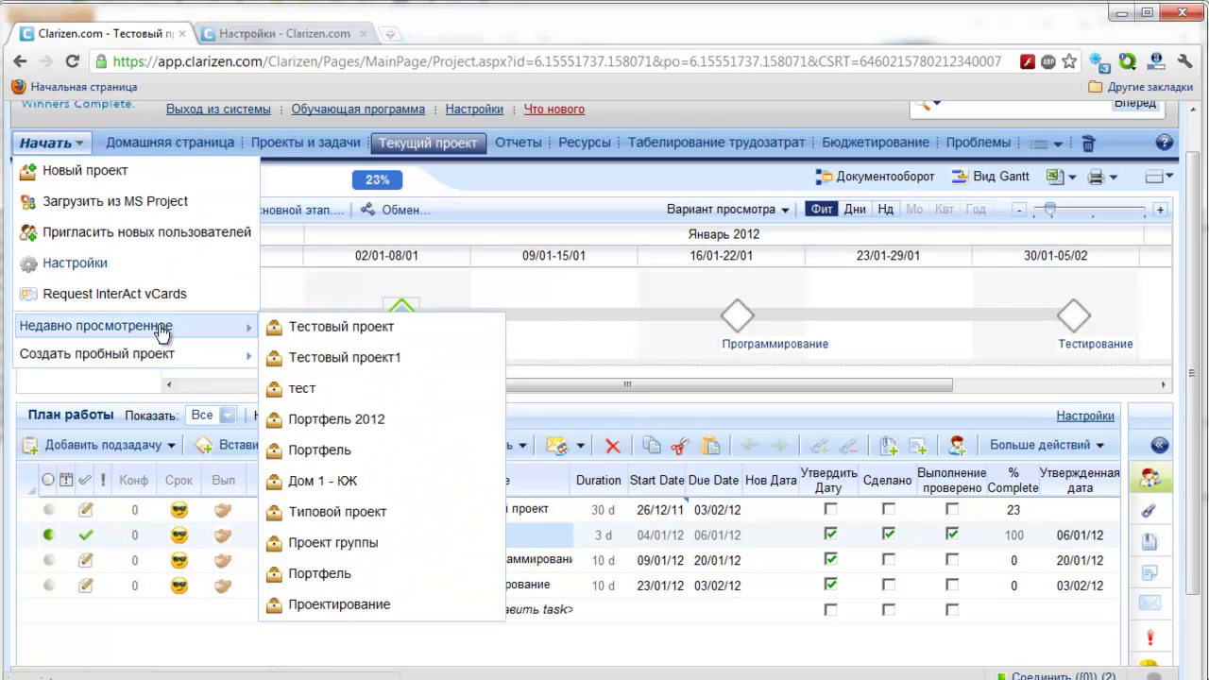
click(103, 182)
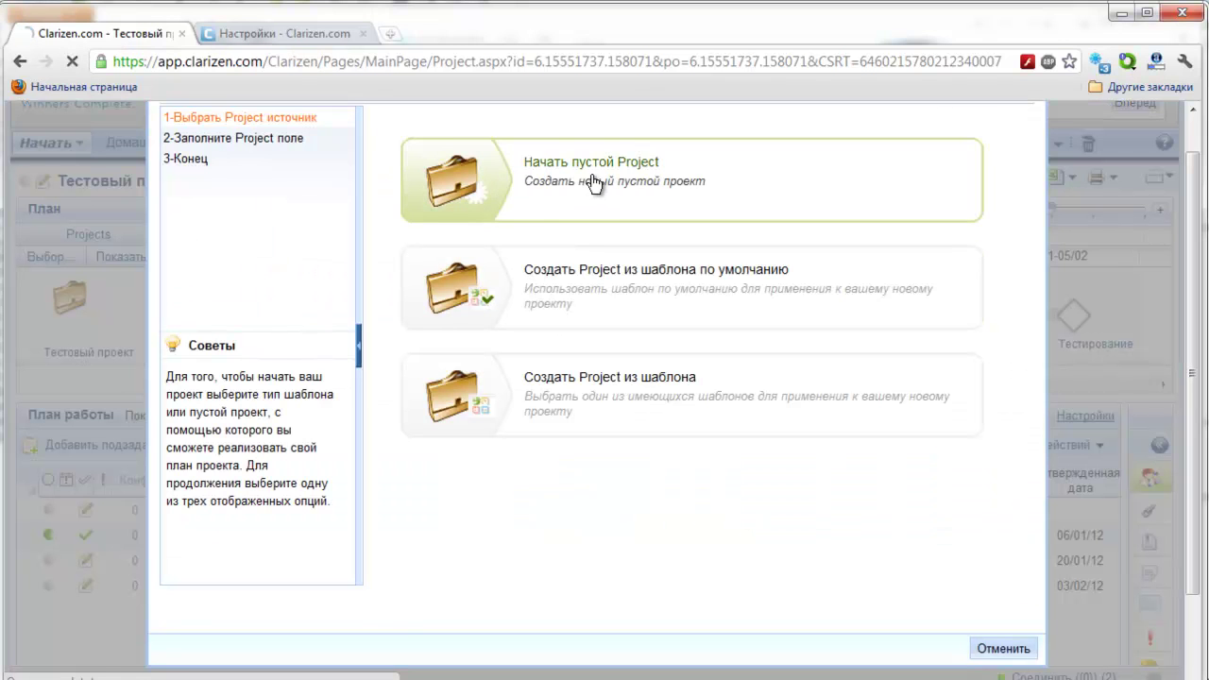
click(508, 217)
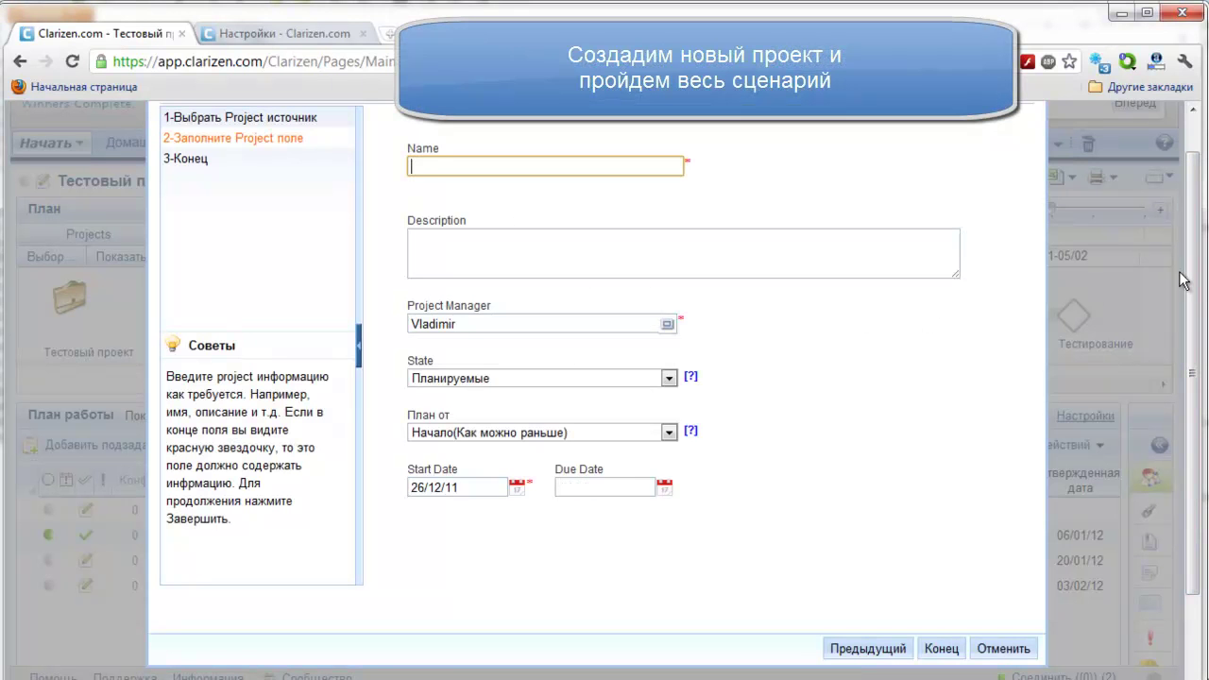
click(544, 168)
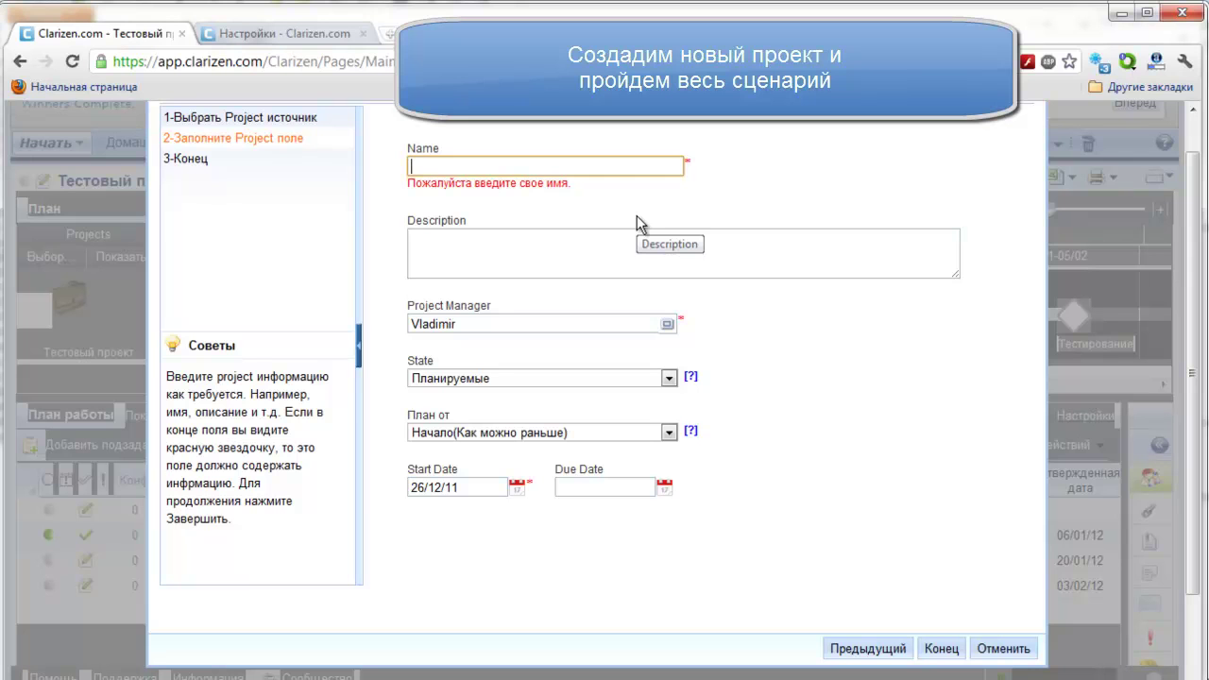
text(Программа Точки)
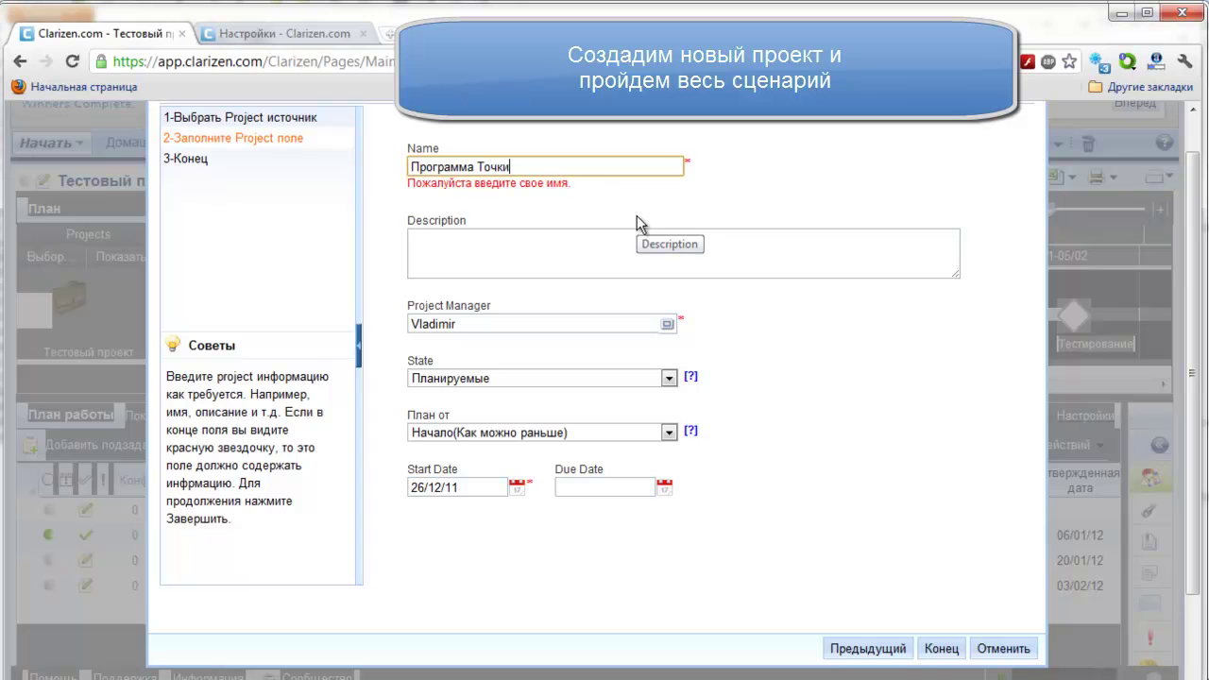
click(624, 266)
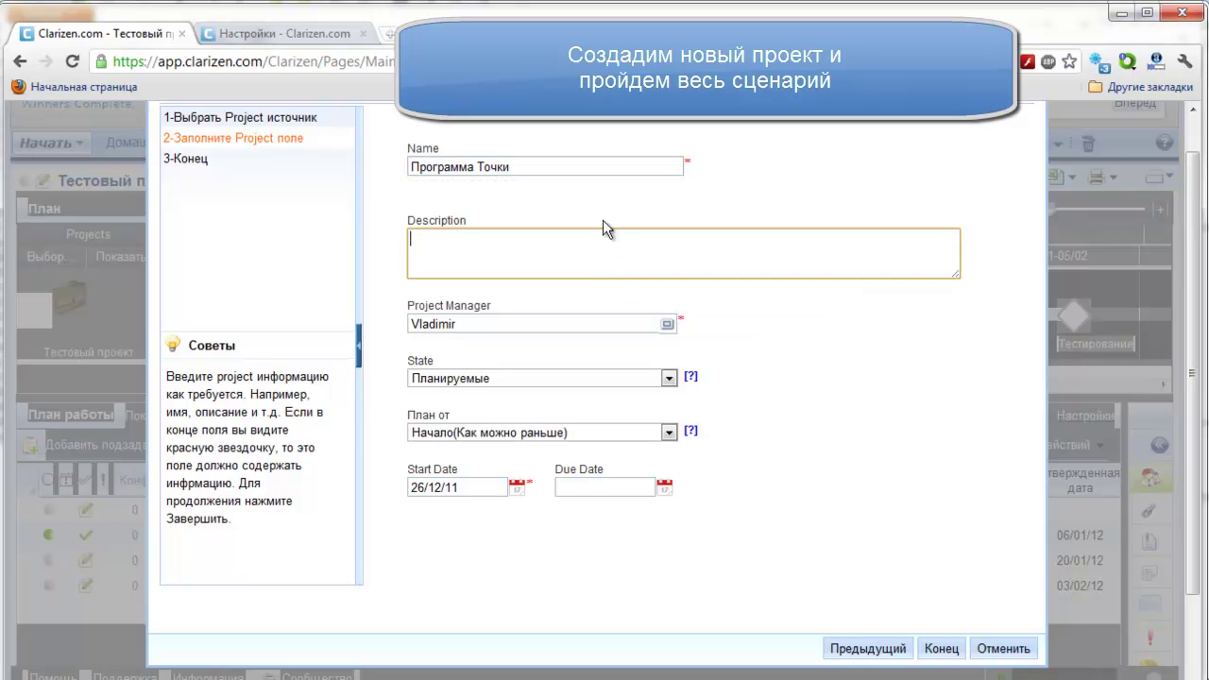
drag(529, 167, 478, 168)
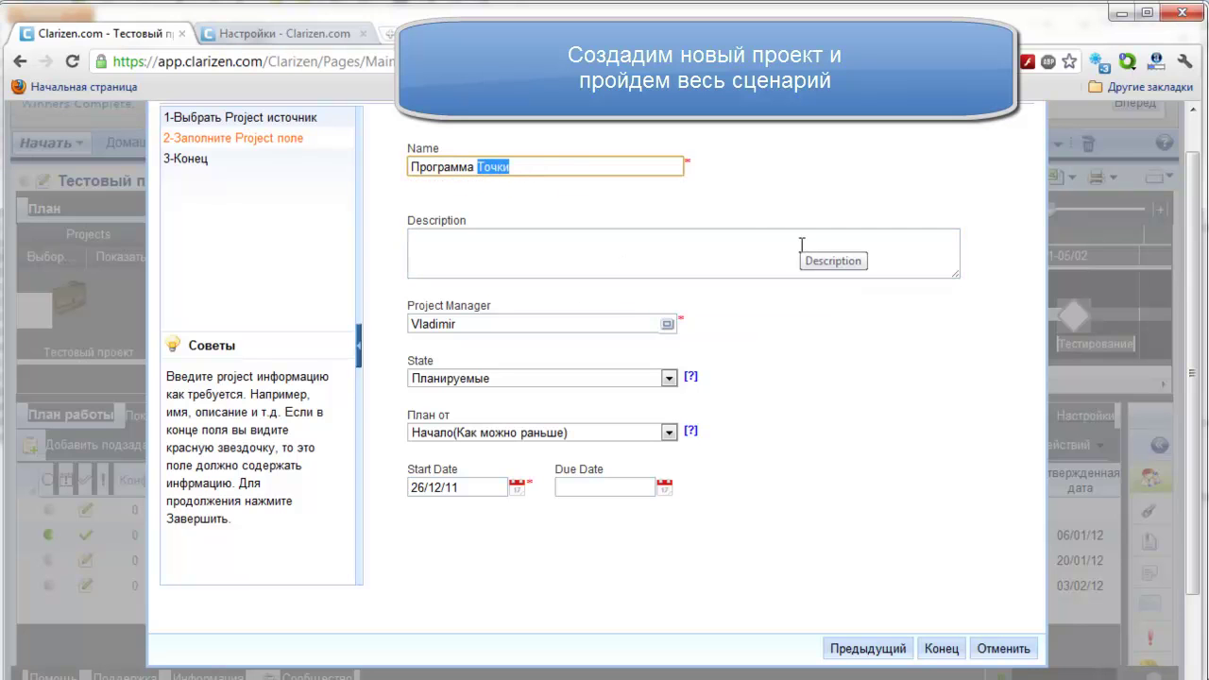
key(BackSpace)
key(BackSpace)
key(BackSpace)
key(BackSpace)
key(BackSpace)
key(BackSpace)
key(BackSpace)
key(BackSpace)
key(BackSpace)
key(BackSpace)
key(BackSpace)
Name the new project Разработка Программы and finish creating it with the remaining default settings
text(Разработк)
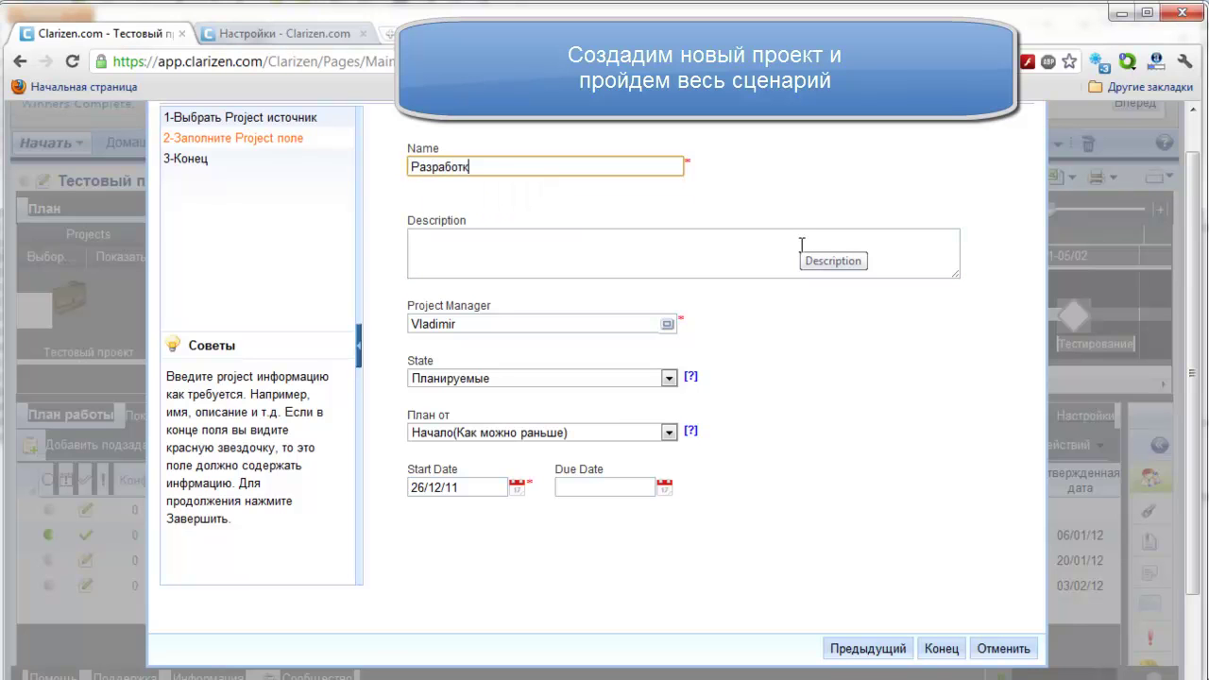
text(а Программы)
click(515, 246)
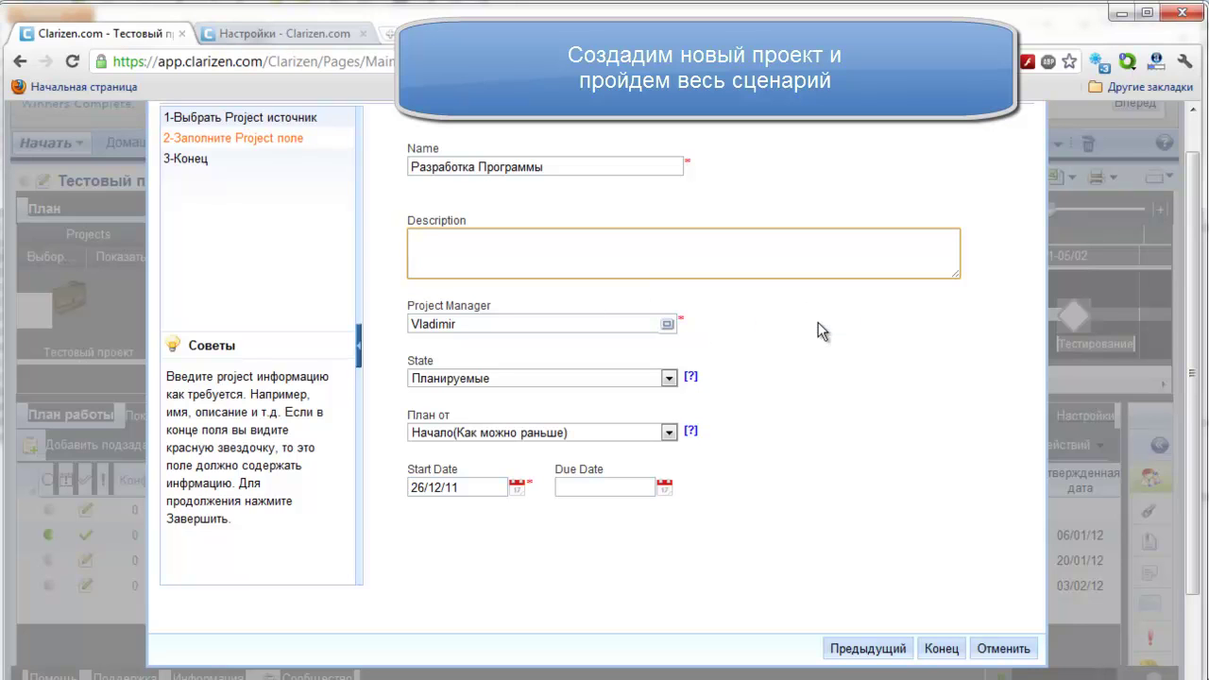
click(942, 648)
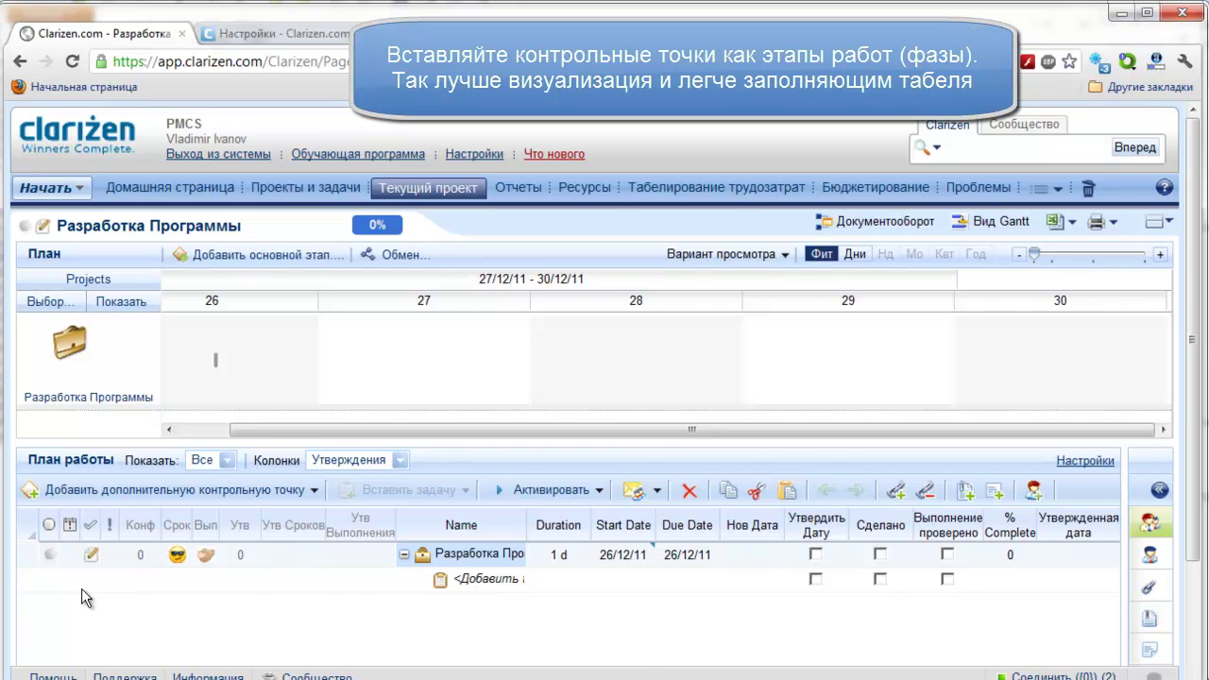
Add a new milestone named ТЗ under the Разработка Программы project
click(314, 491)
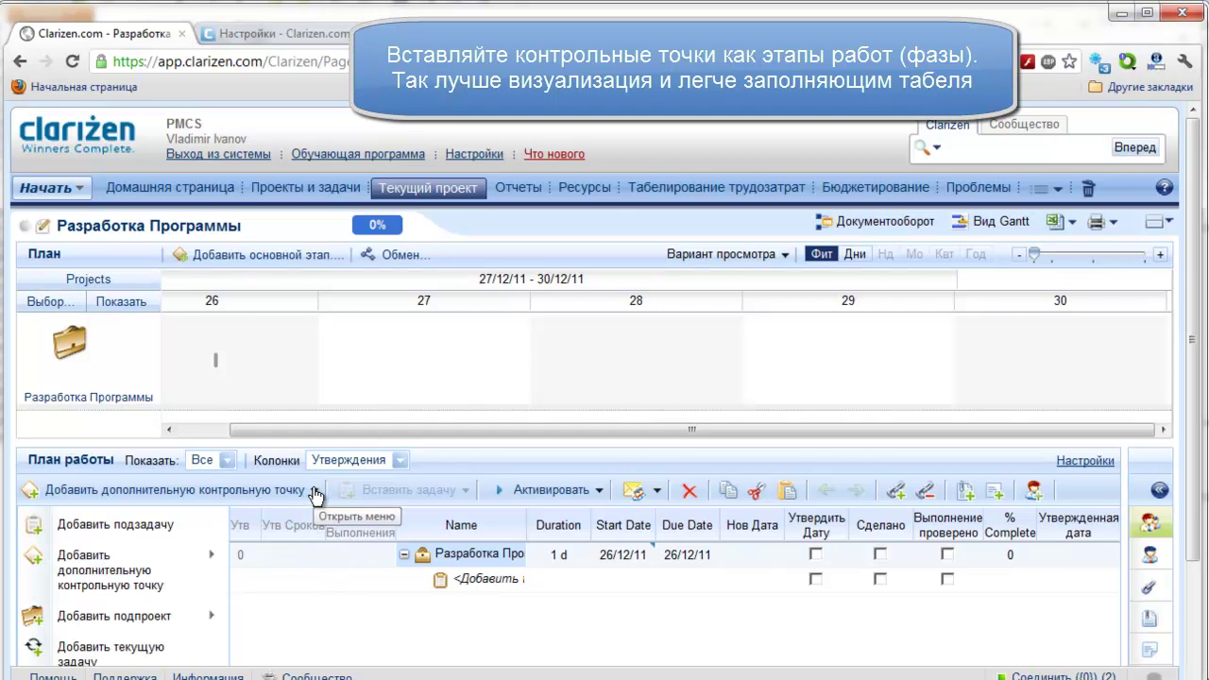
scroll(1200, 359, down, 2)
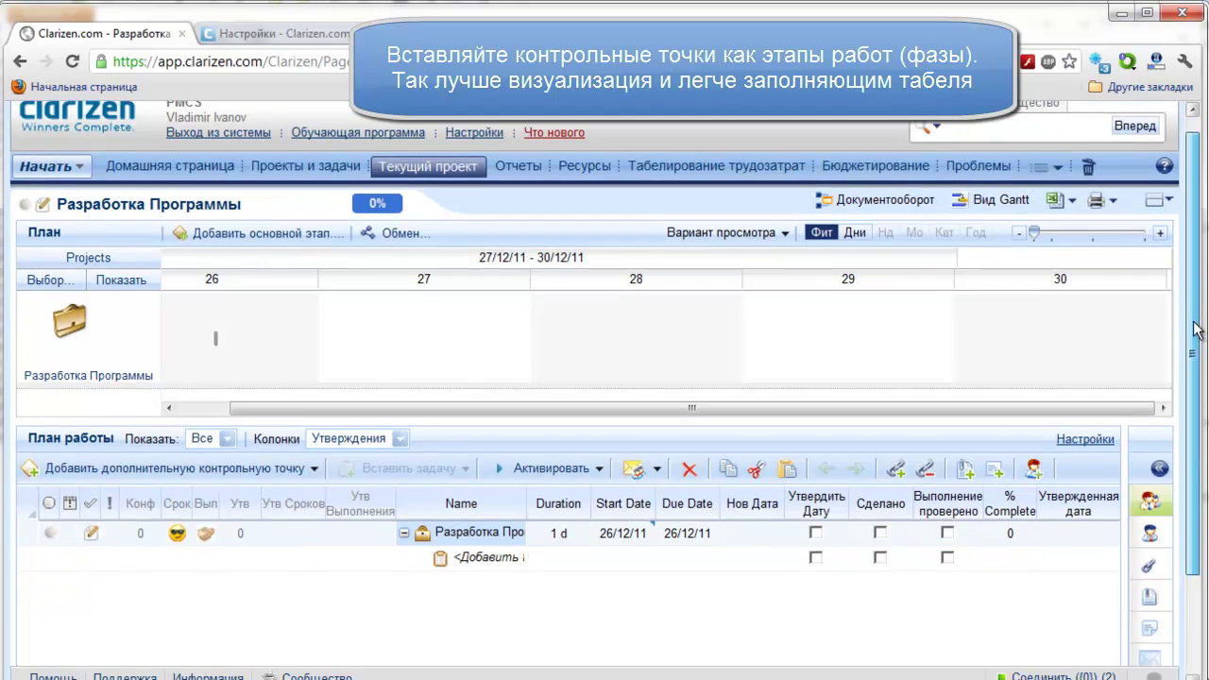
click(314, 396)
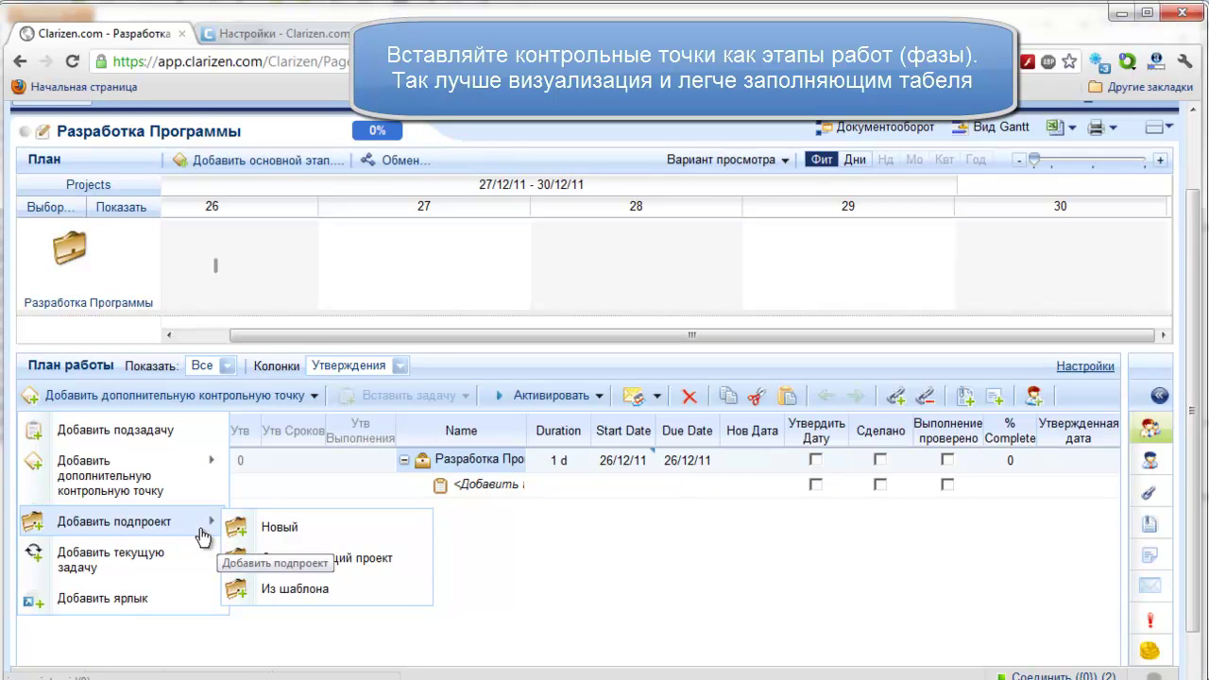
mouse_move(202, 487)
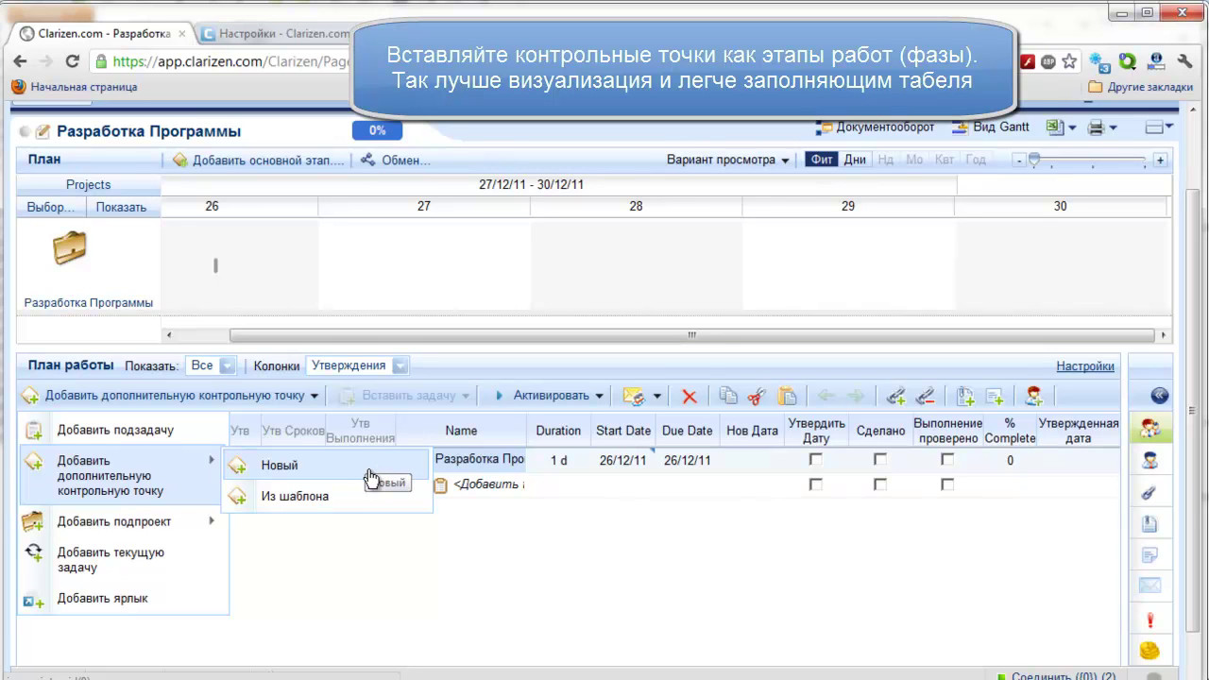
click(376, 470)
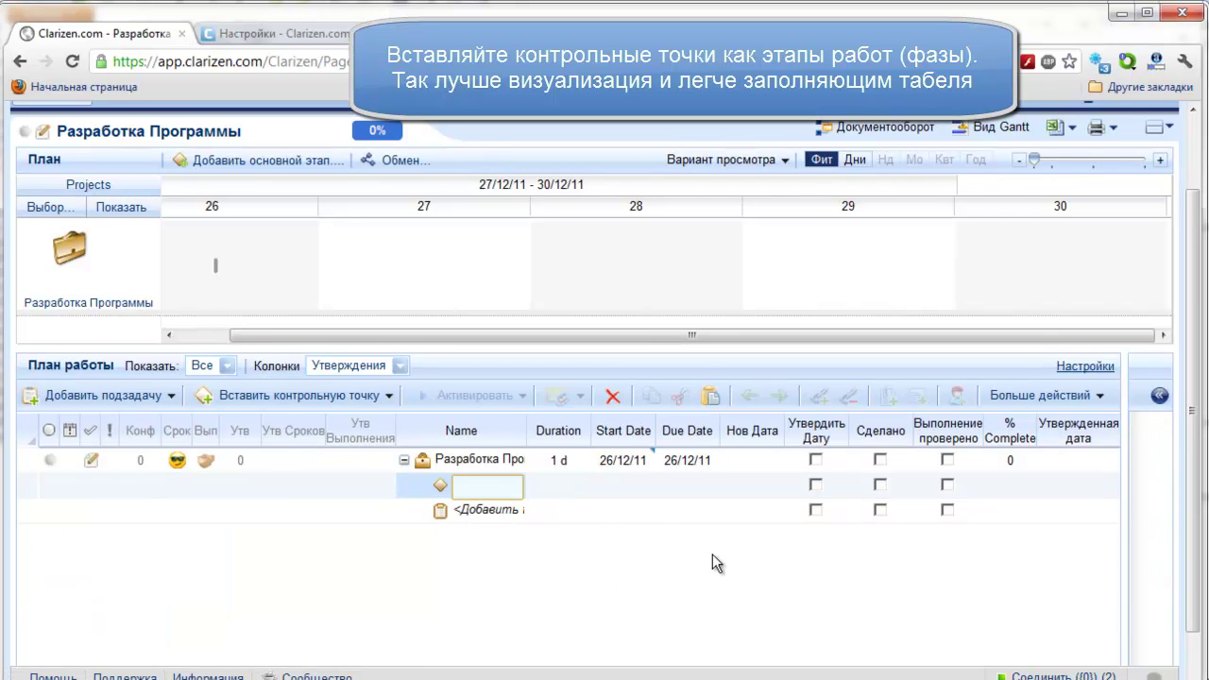
text(ТЗ)
key(Return)
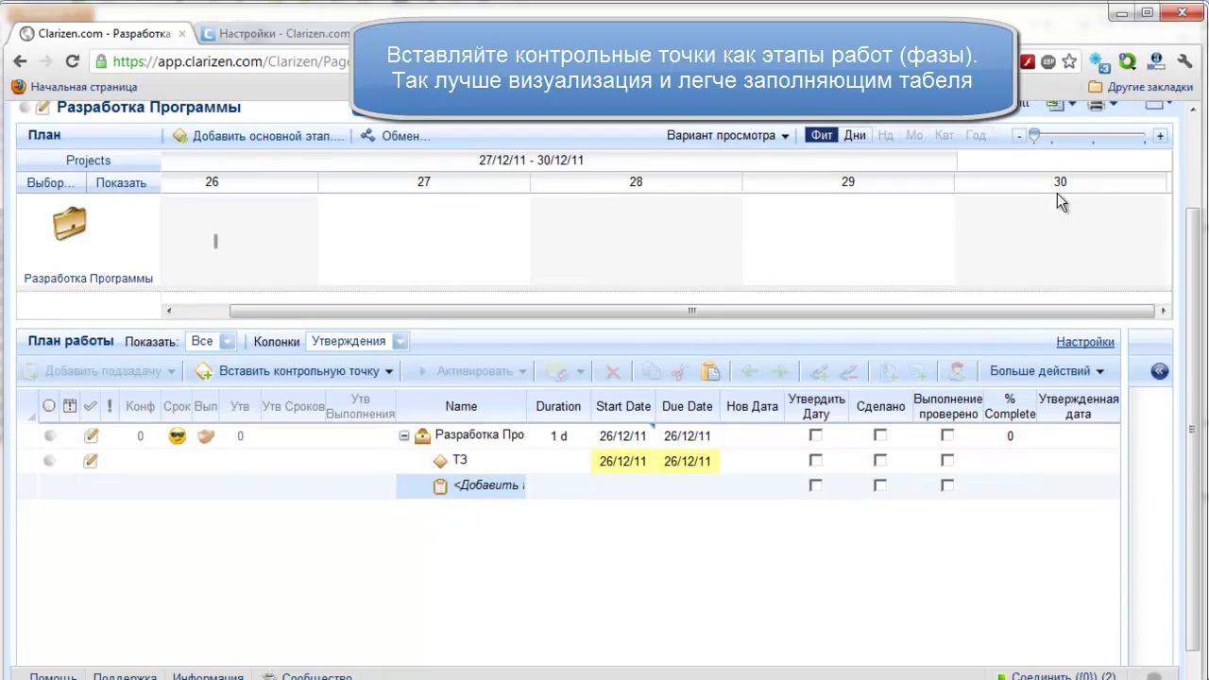
Insert a milestone named Программирование below ТЗ in the work plan
scroll(844, 566, up, 1)
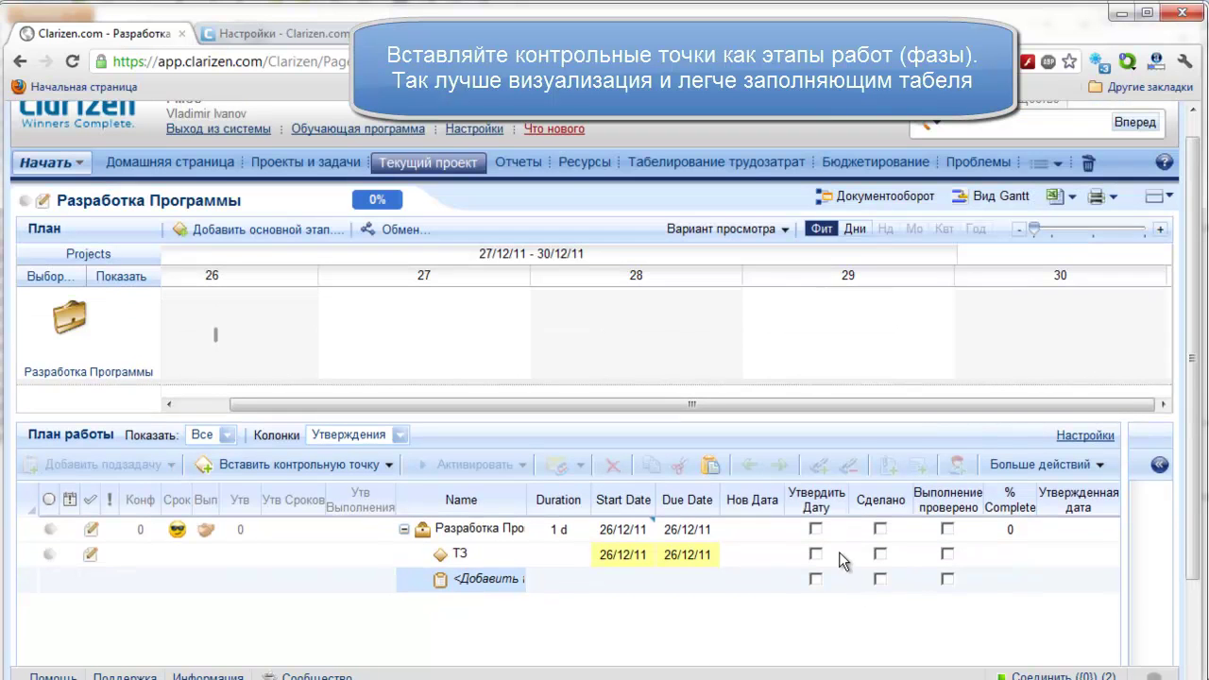
click(490, 557)
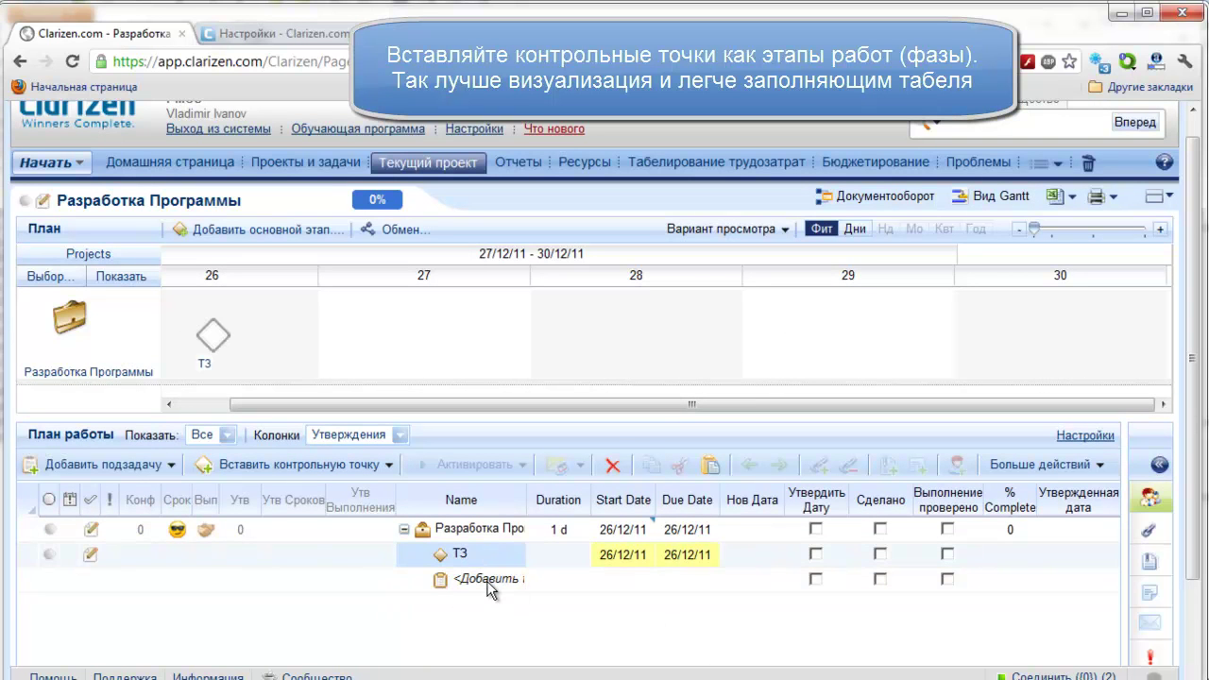
click(486, 582)
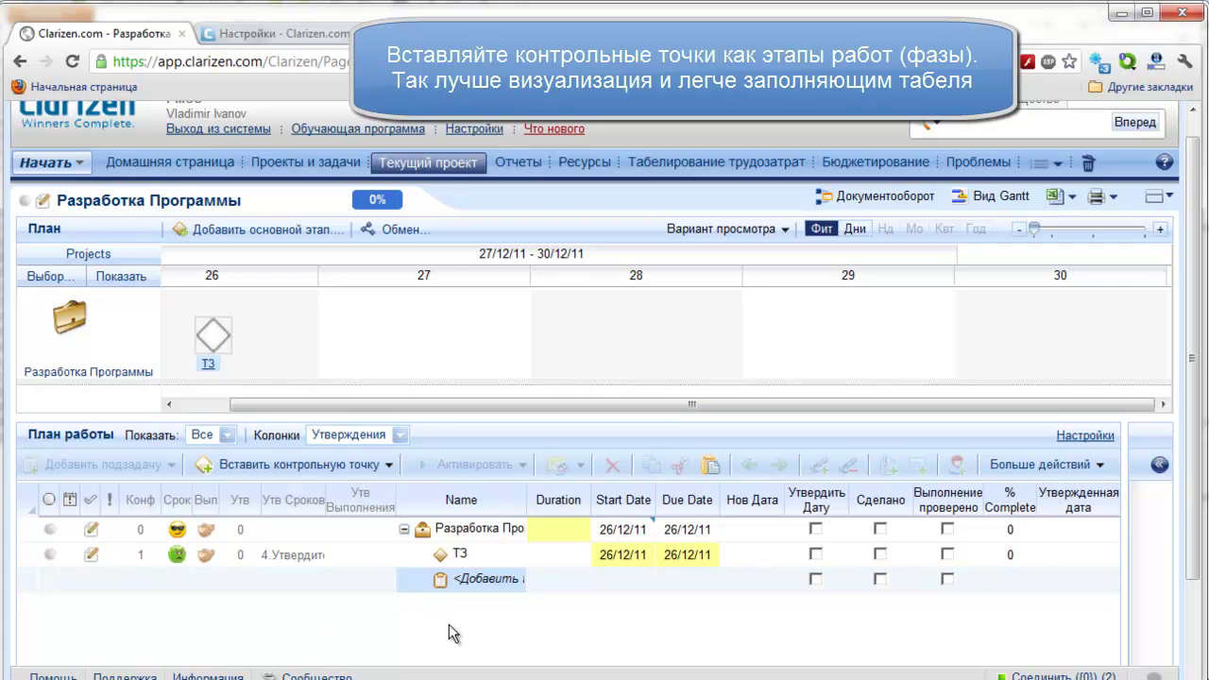
click(390, 466)
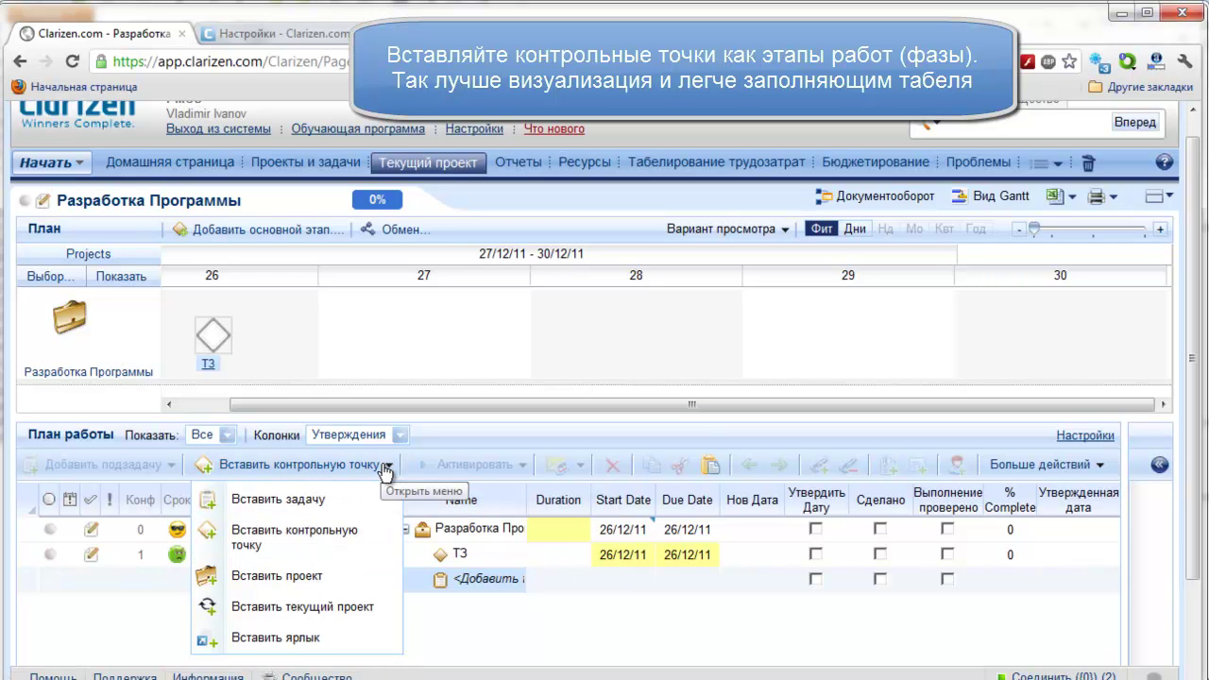
click(310, 472)
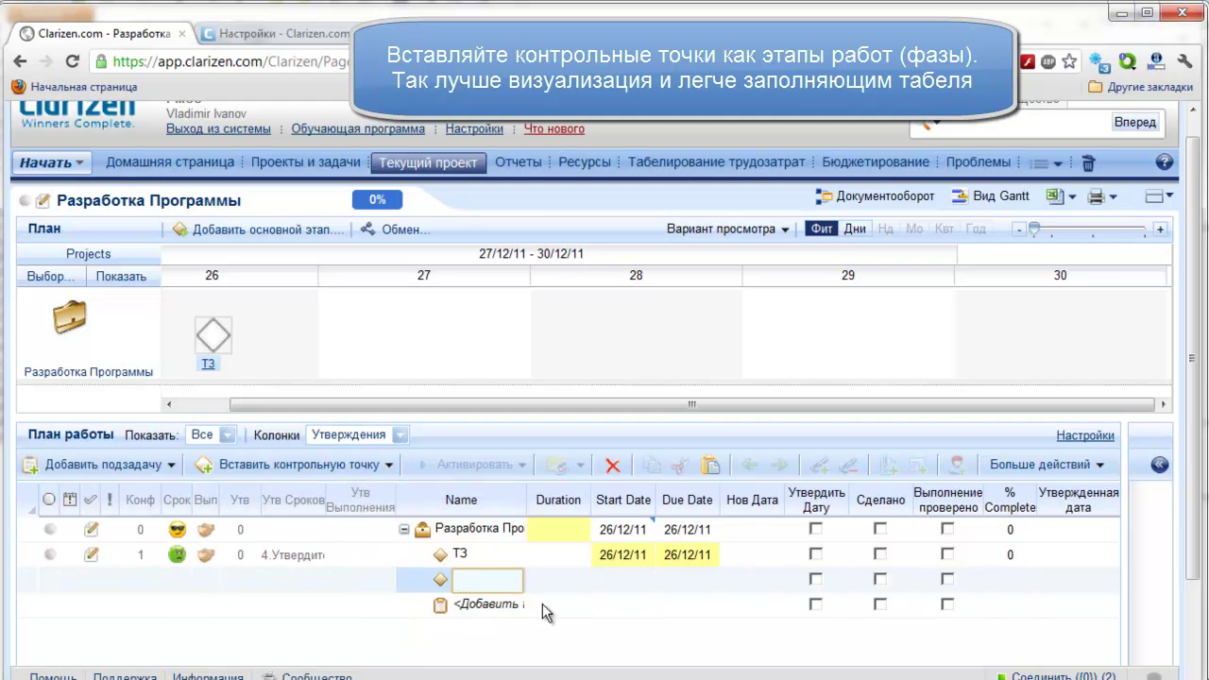
text(Программирование)
key(Return)
Insert a third milestone named Тестирование below Программирование in the work plan
scroll(542, 604, down, 1)
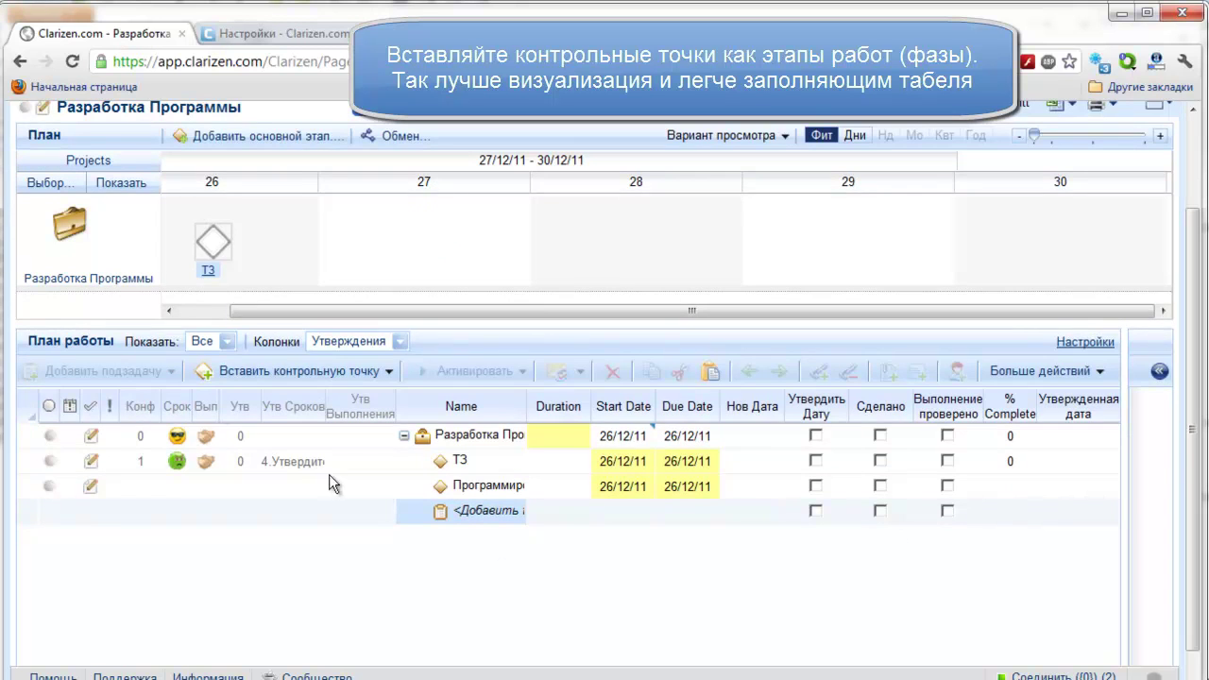
click(315, 376)
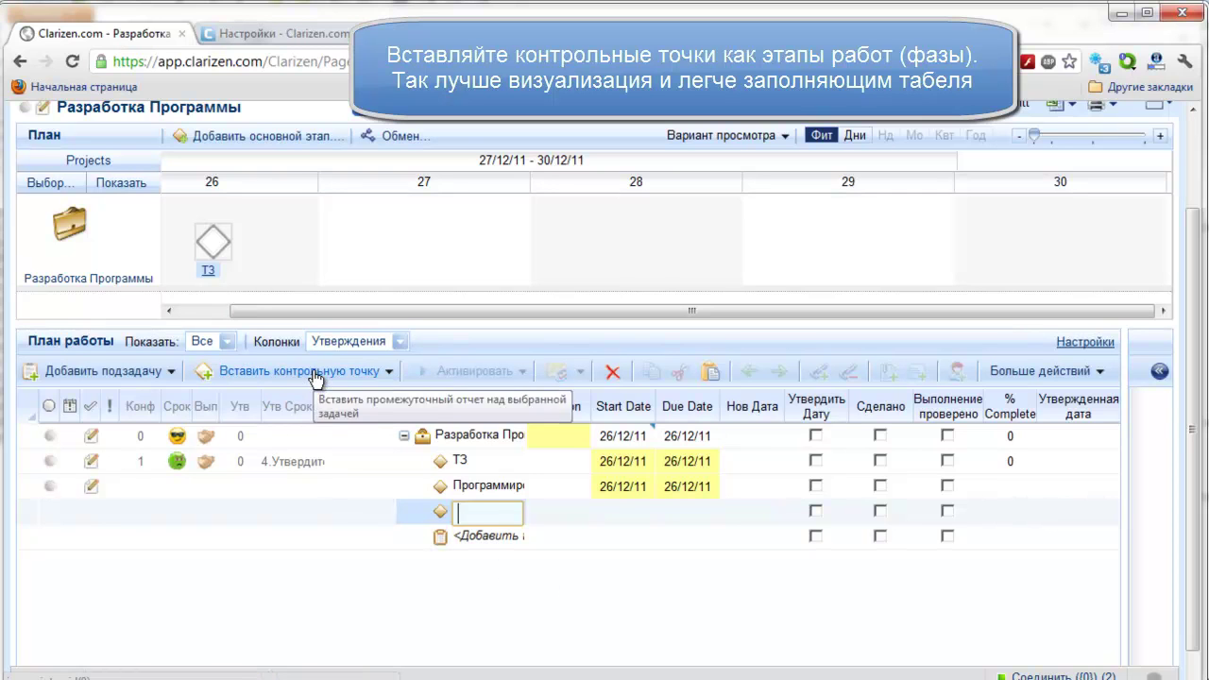
text(Тестиро)
text(вание)
key(Return)
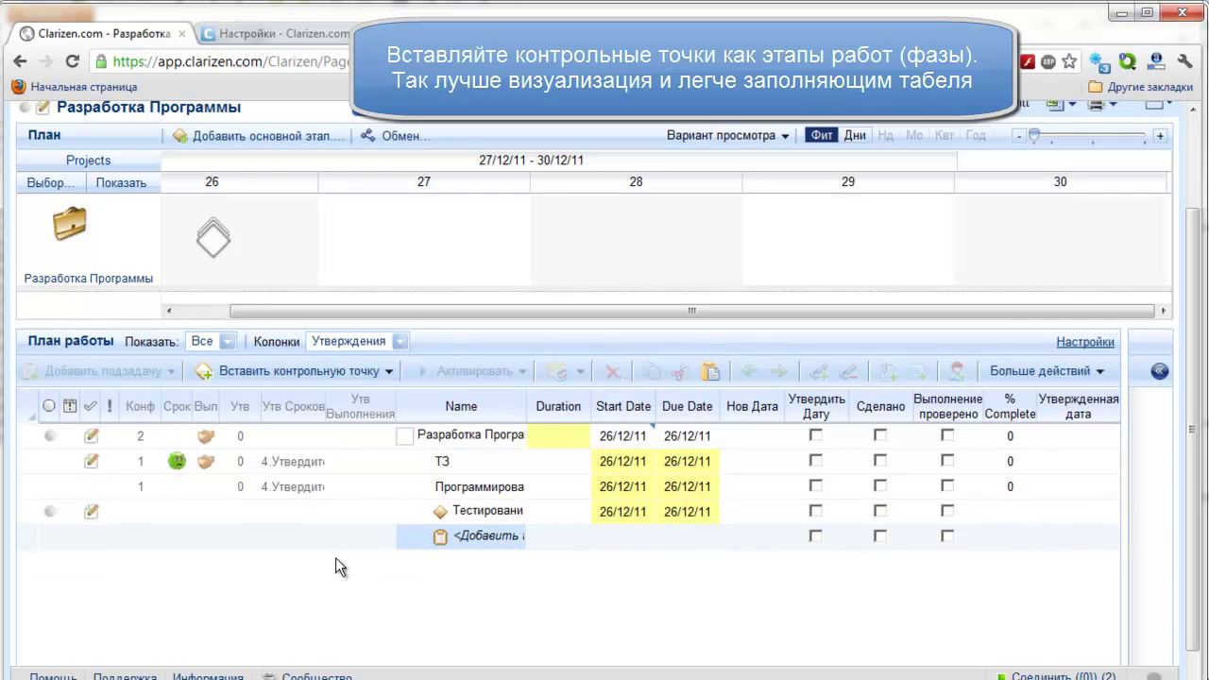
Examine the date and completion approval indicators on the ТЗ milestone and on the Разработка Программы project, collapsing and re-expanding its milestones
drag(528, 400, 545, 400)
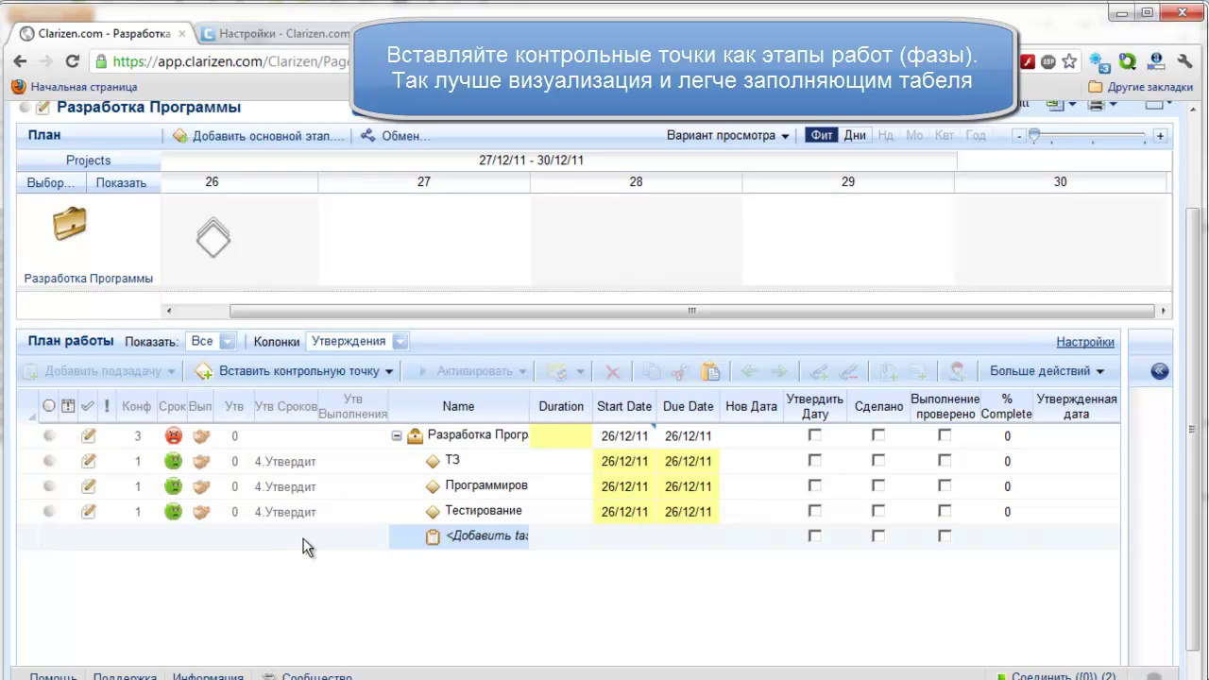
click(461, 464)
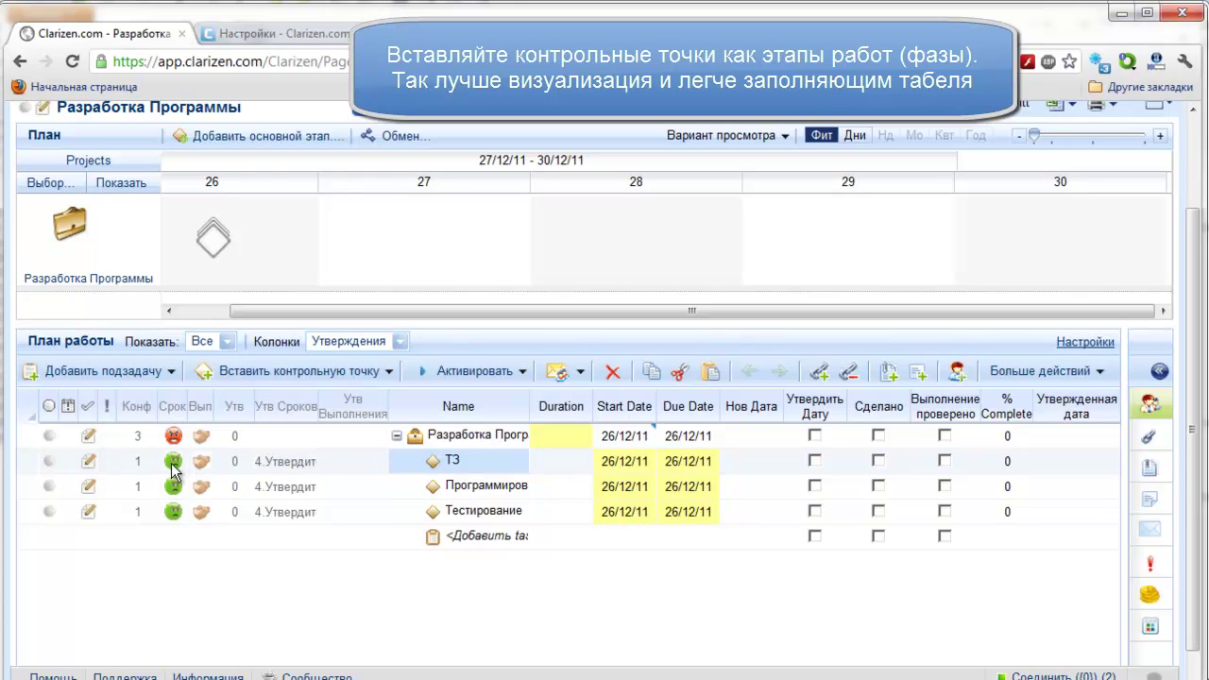
mouse_move(319, 396)
mouse_down()
mouse_move(360, 402)
mouse_move(314, 408)
mouse_up()
click(397, 437)
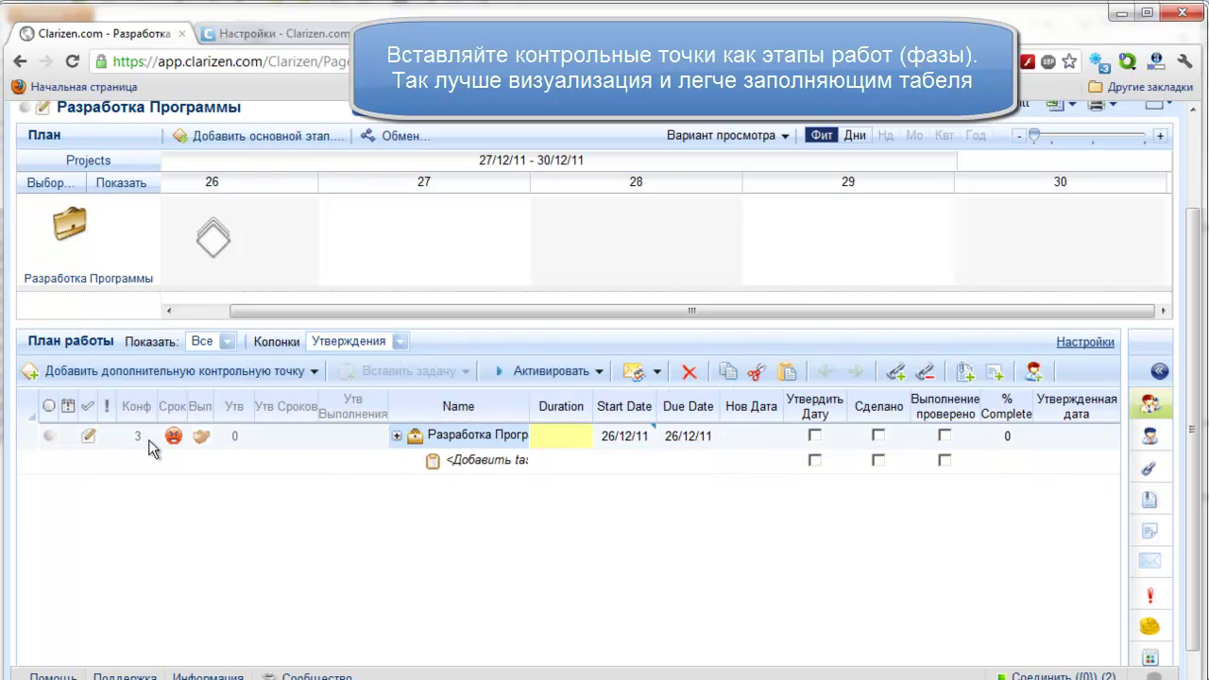
mouse_move(175, 444)
click(397, 436)
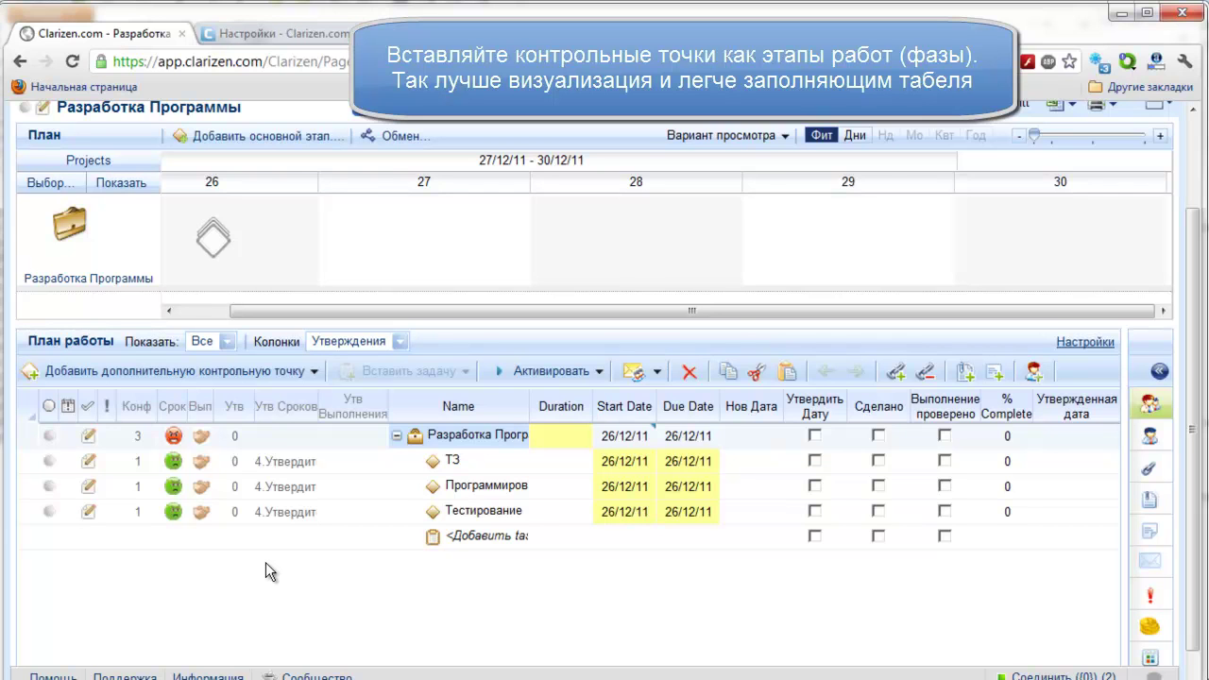
Insert a task named Обледование between ТЗ and Программирование and indent it as a subtask of the ТЗ milestone
click(519, 486)
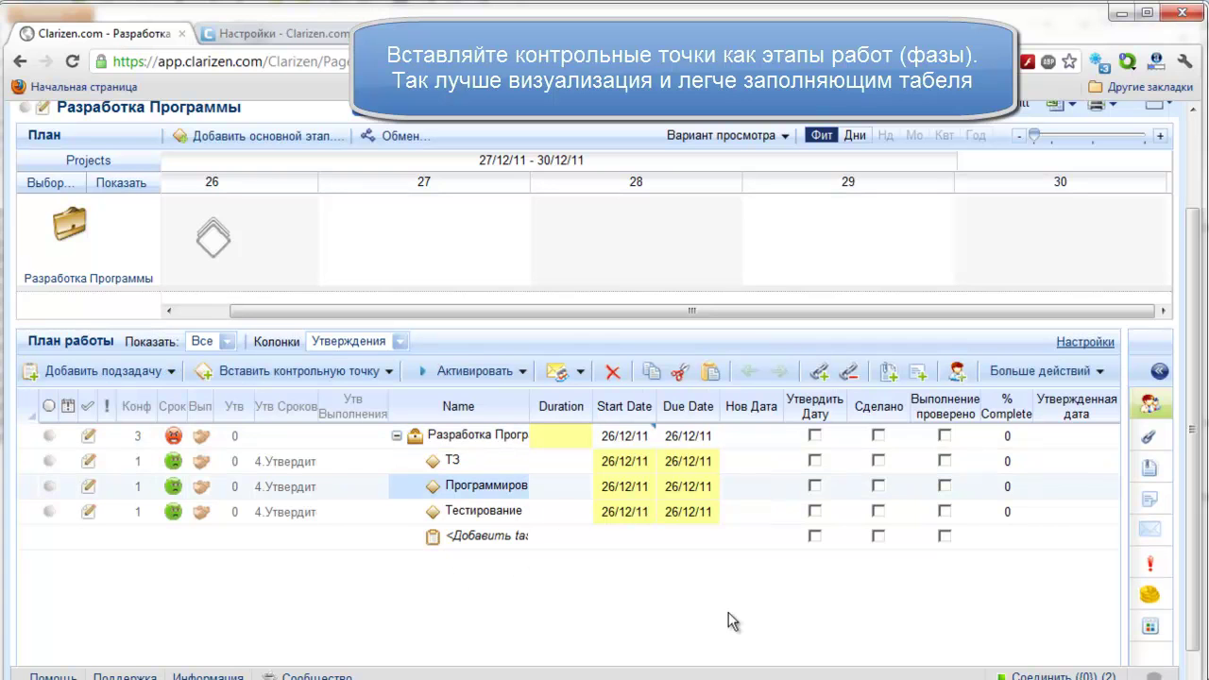
key(Insert)
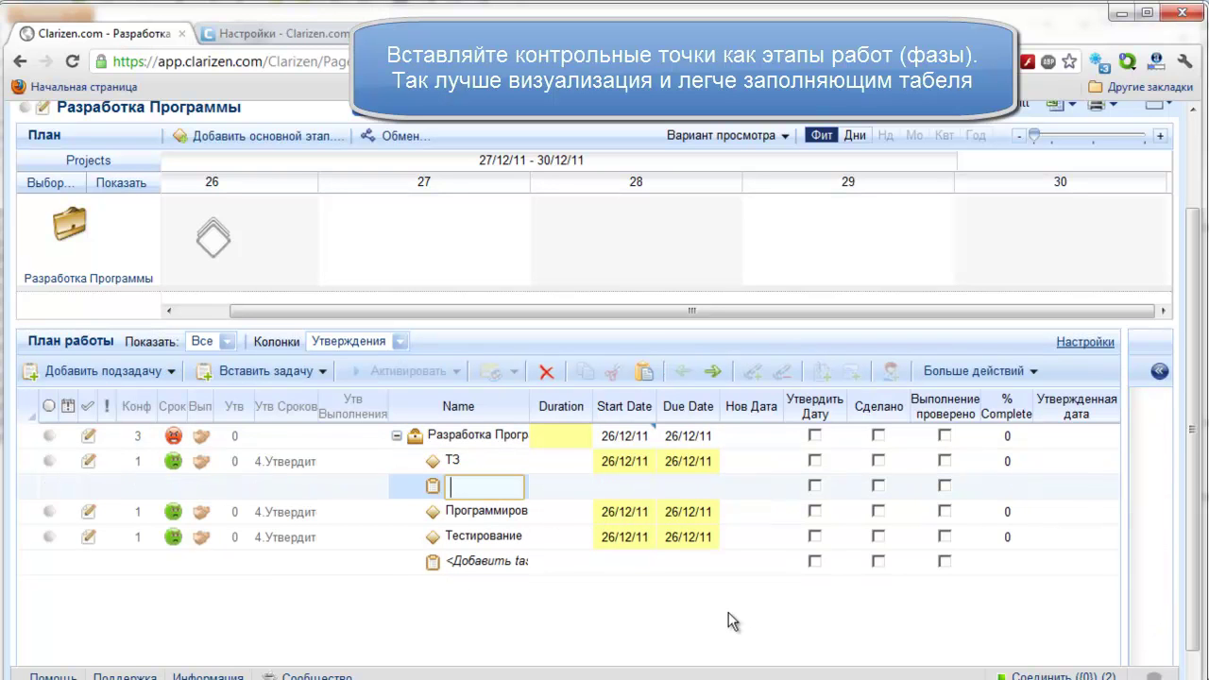
text(Обледование)
key(Return)
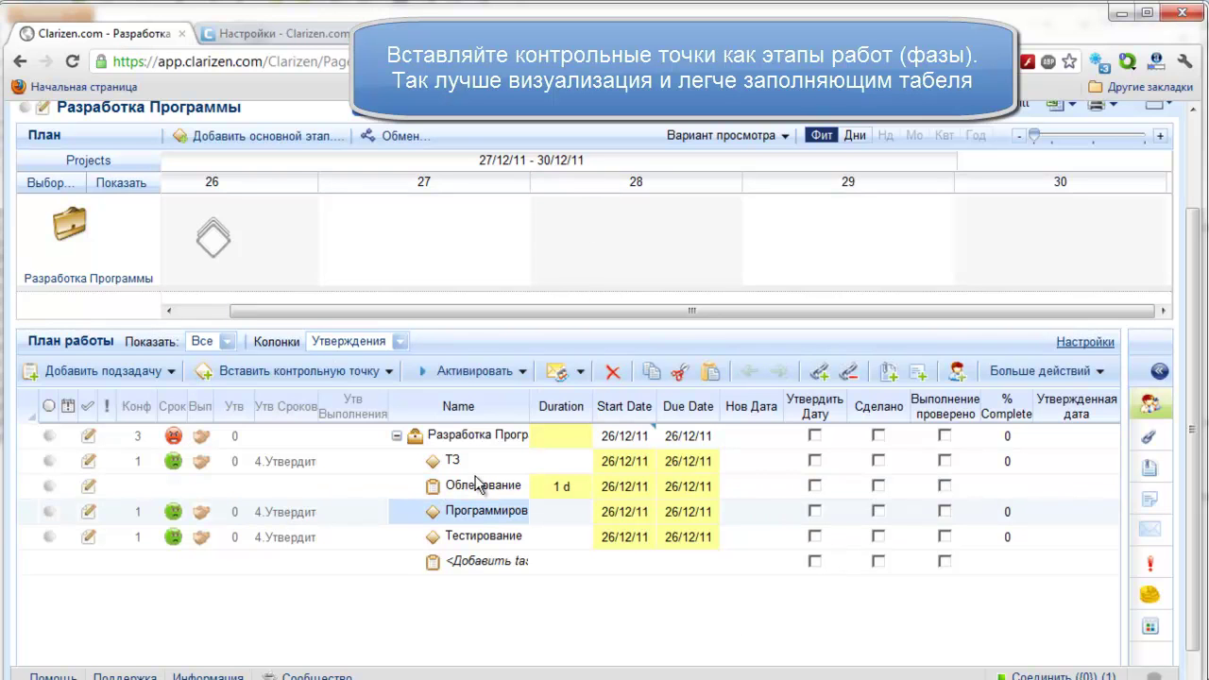
click(477, 484)
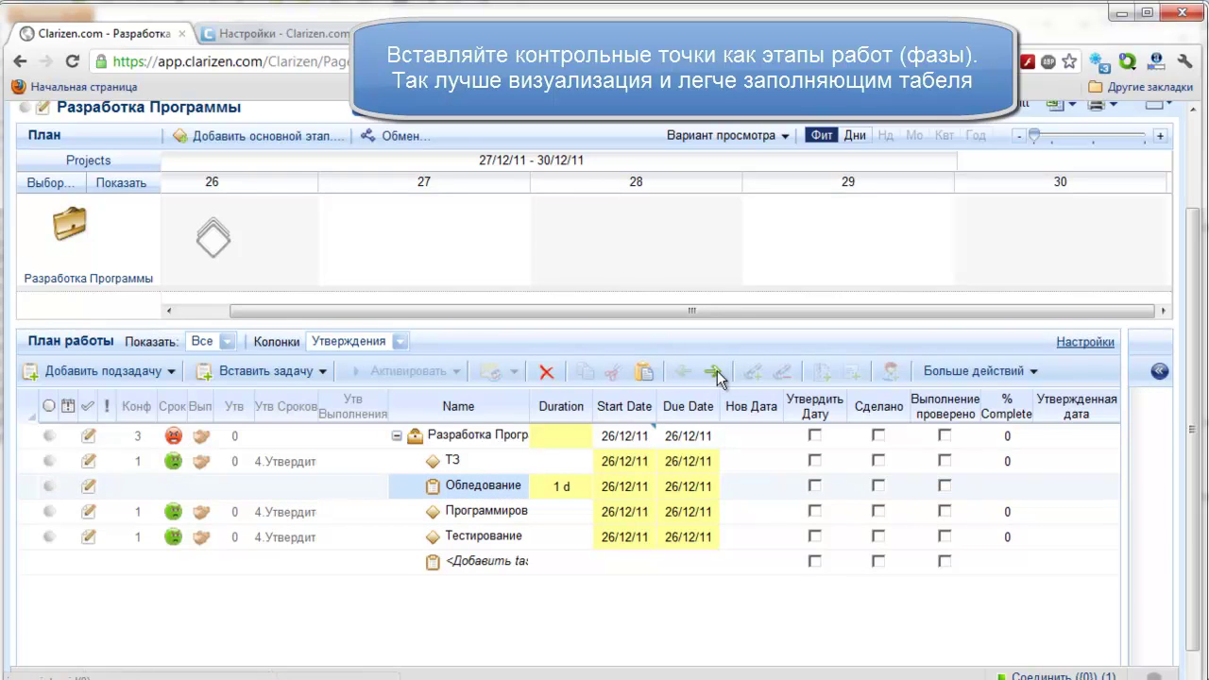
click(715, 374)
Insert a second subtask named Написание ТЗ under the ТЗ milestone, above Программирование
click(508, 513)
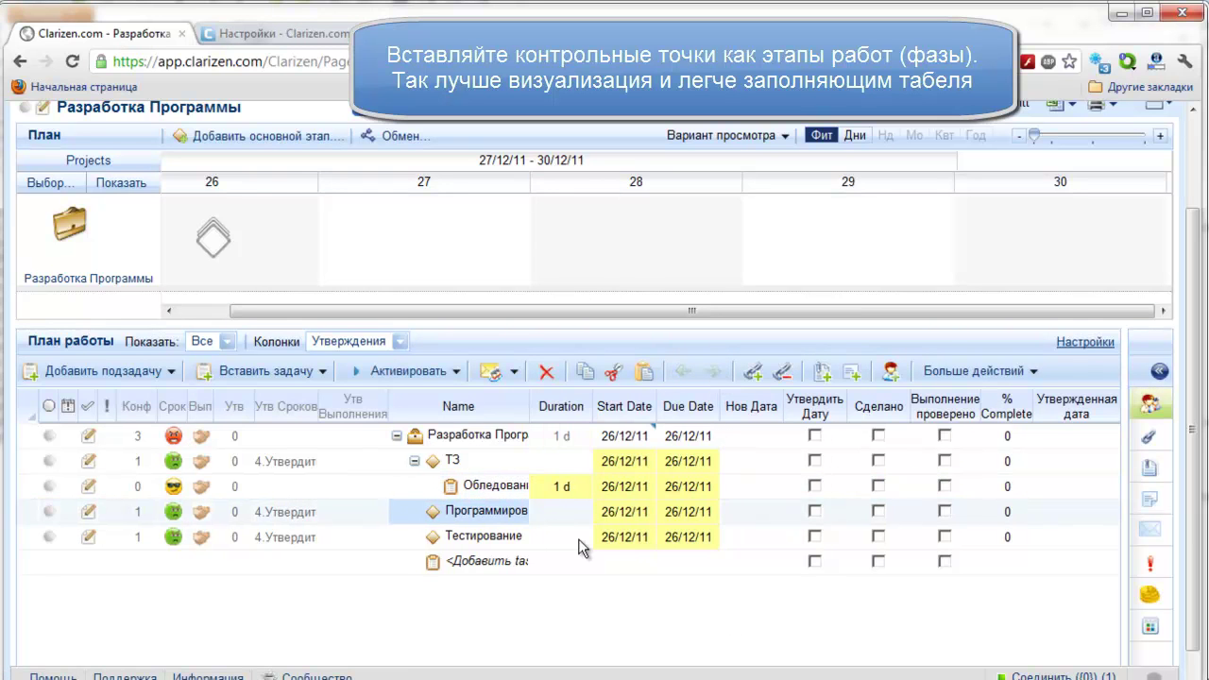
key(Insert)
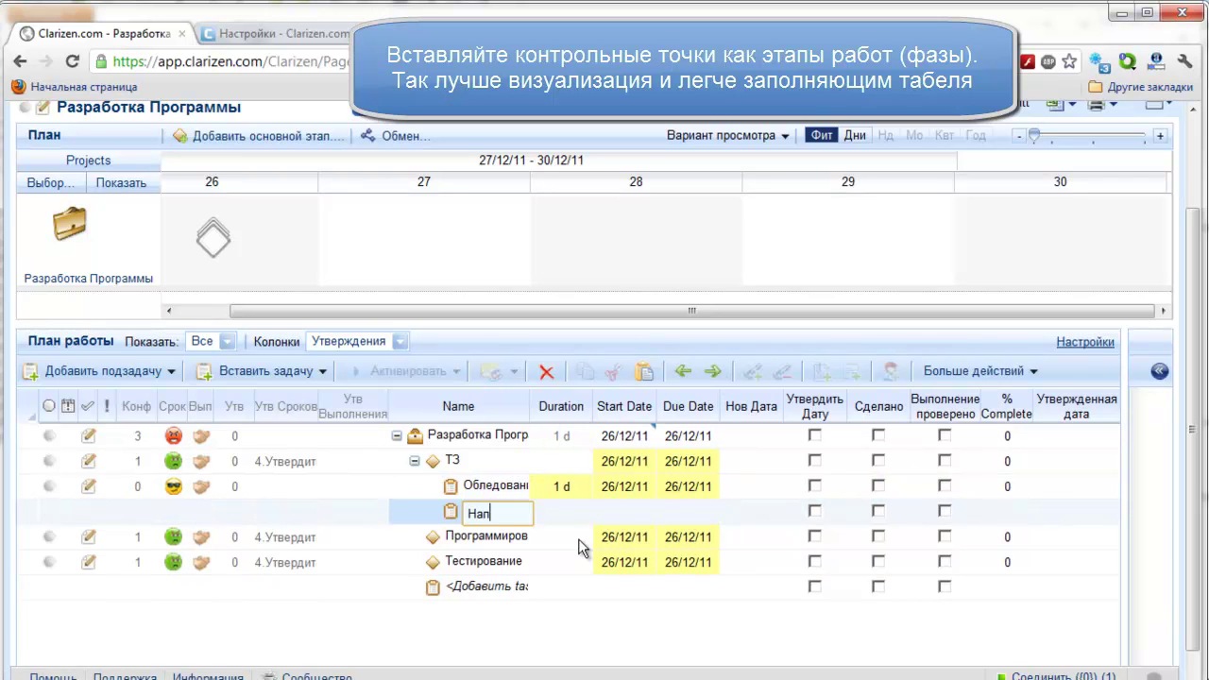
text(Написание ТЗ)
key(Return)
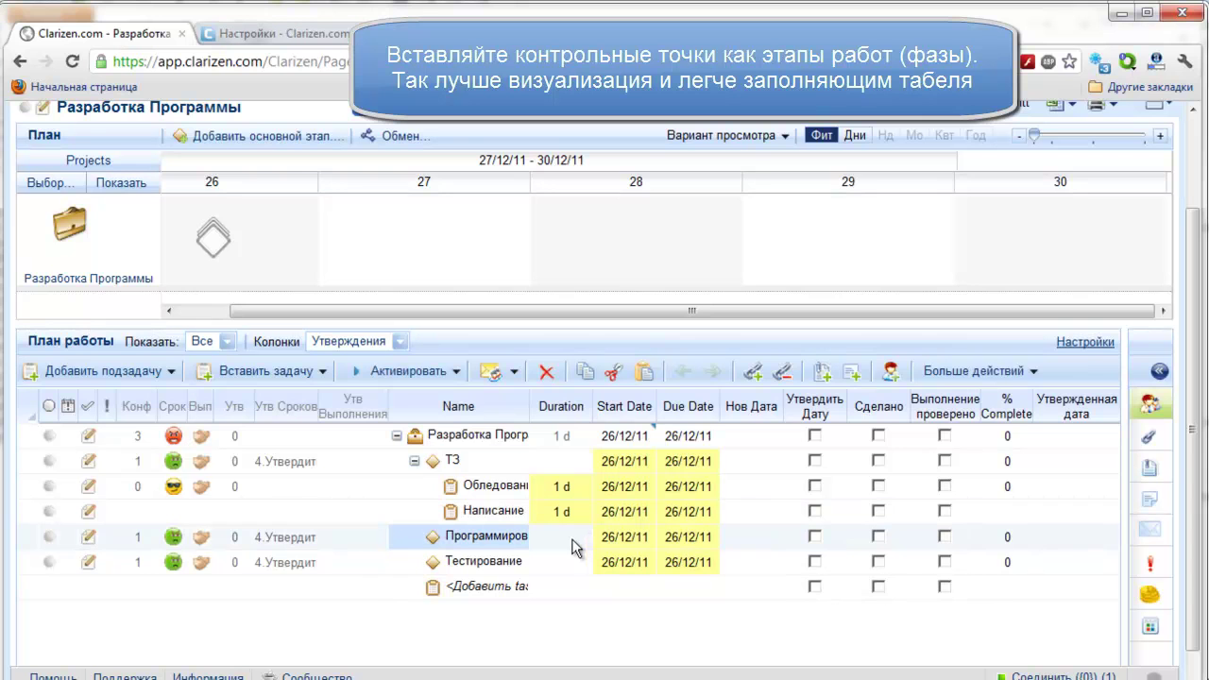
Insert a task named Расчеты above Тестирование and indent it as a subtask of the Программирование milestone
click(510, 561)
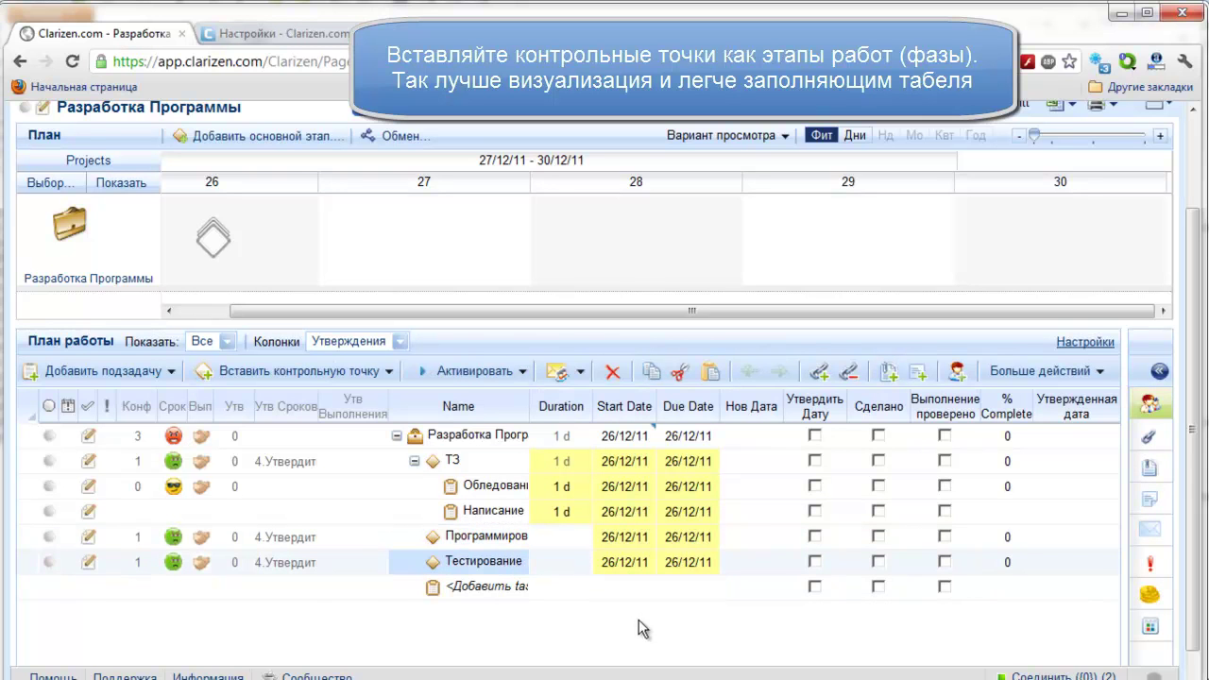
key(Insert)
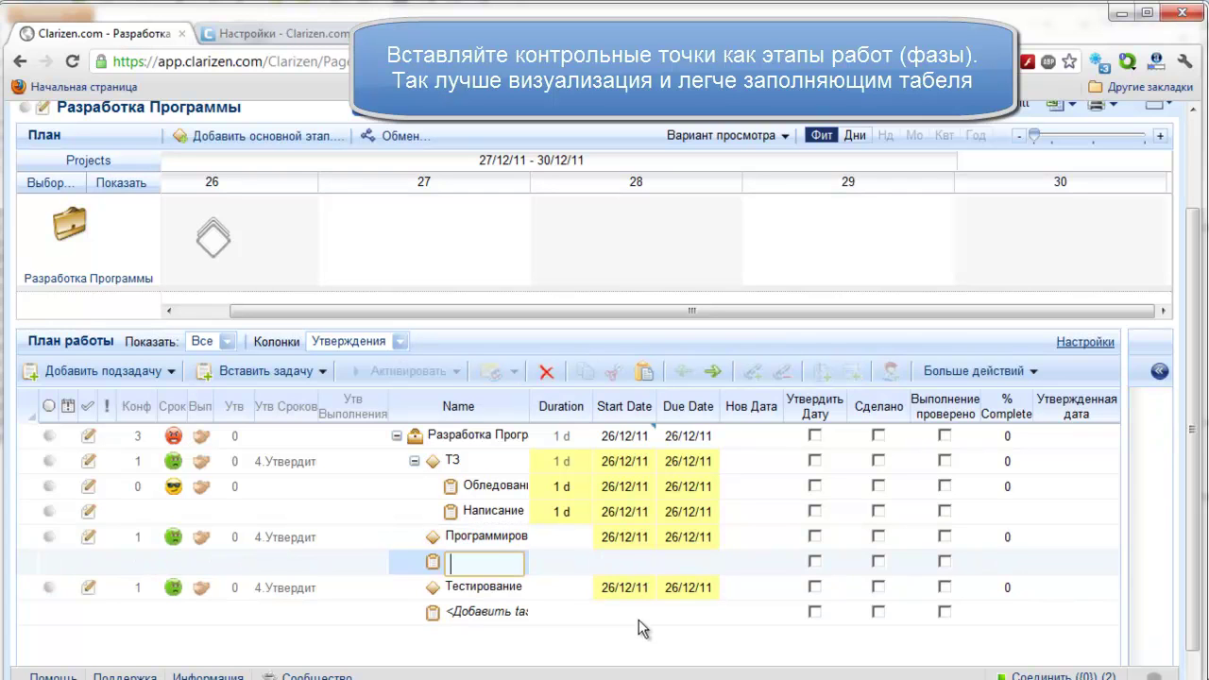
text(Расчеты)
key(Return)
click(476, 561)
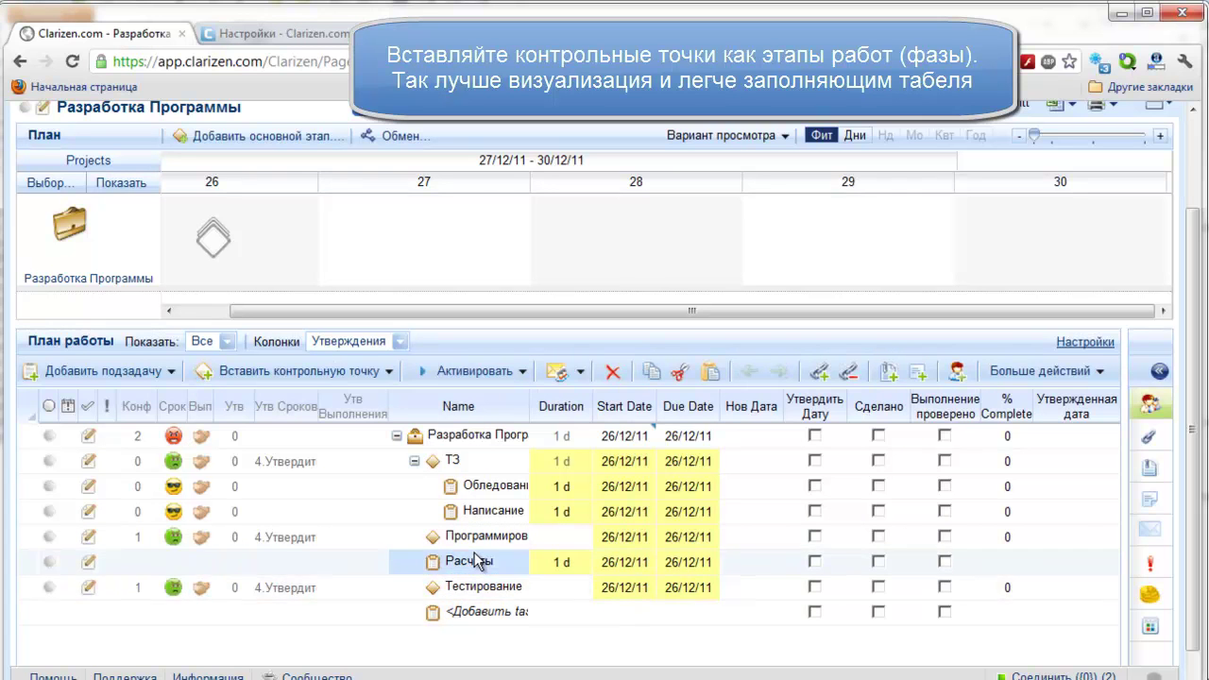
click(712, 371)
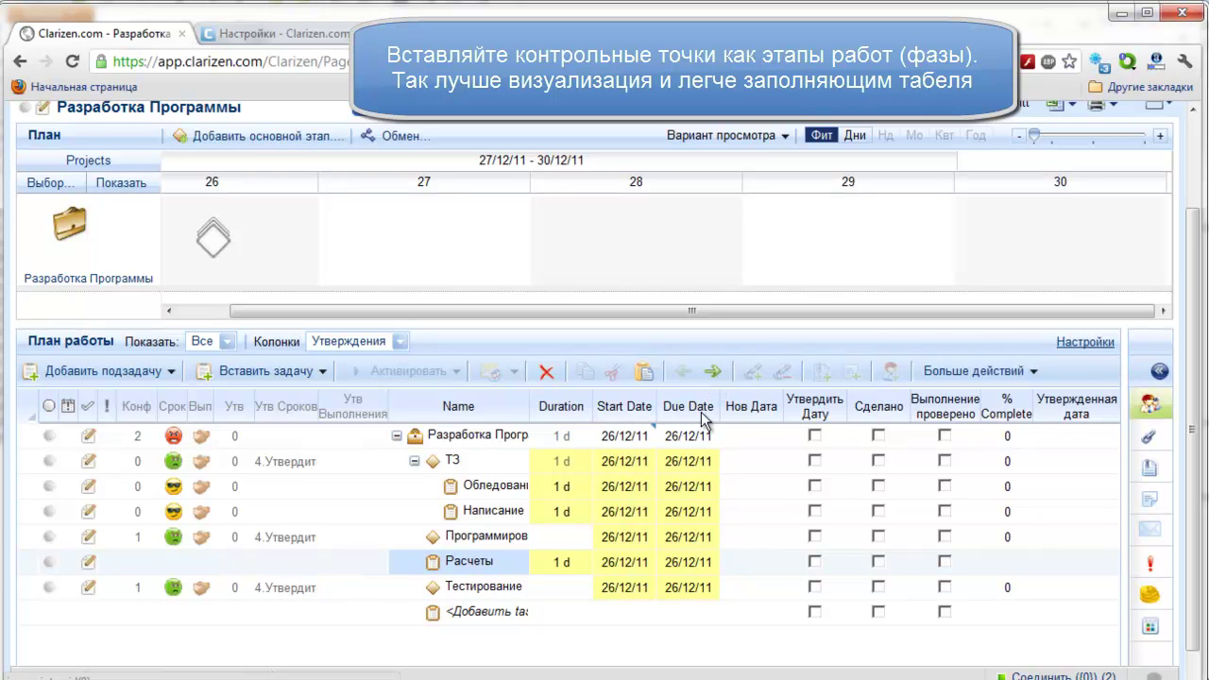
Insert a second subtask named Интерфейс under the Программирование milestone, below Расчеты
click(539, 588)
key(Insert)
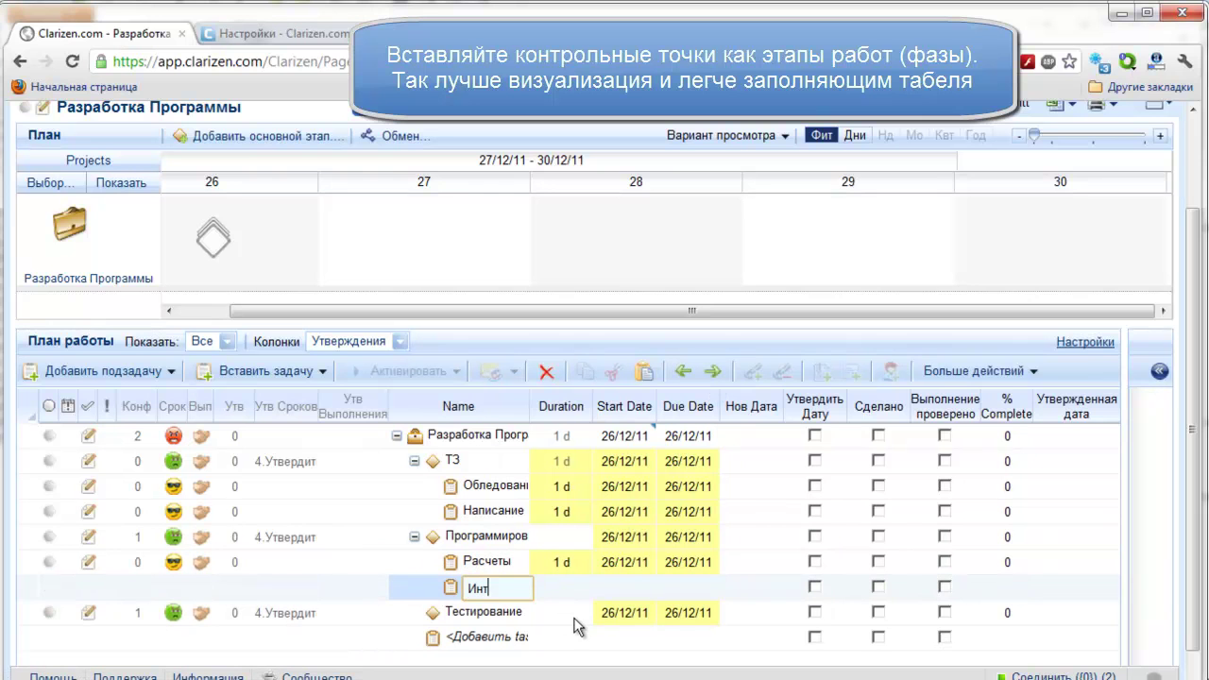
text(Интерфейс)
key(Return)
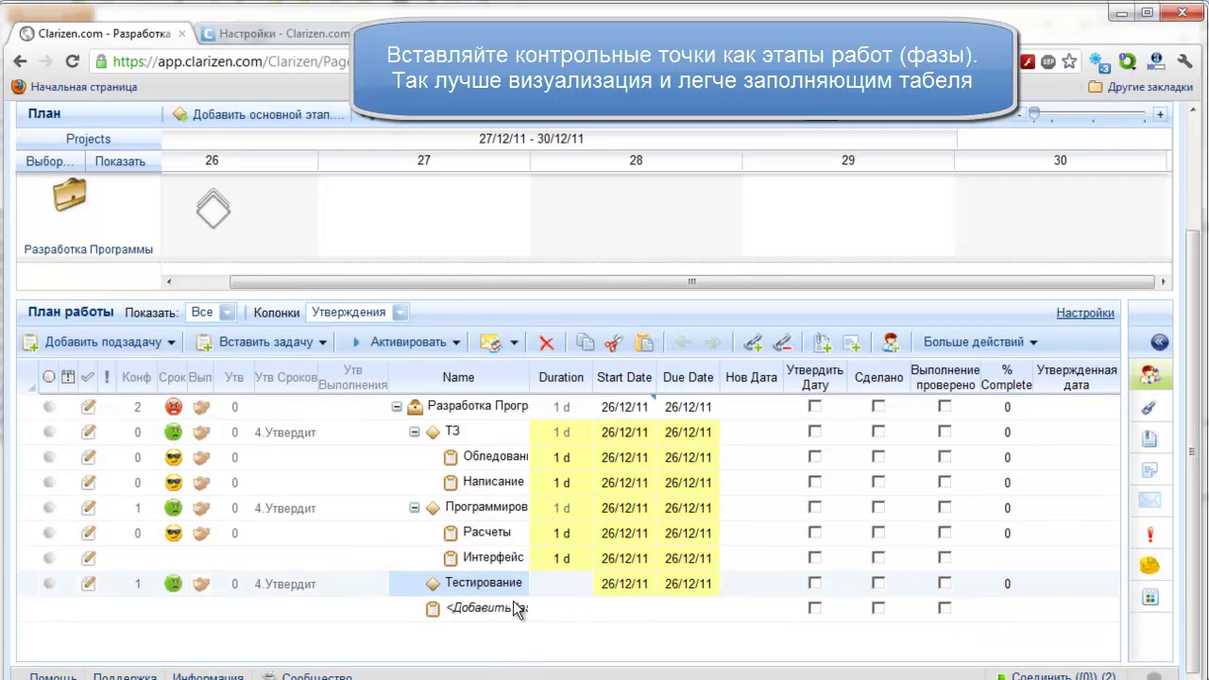
Add a task named Модульное тестирование at the end of the plan and indent it under the Тестирование milestone
click(515, 608)
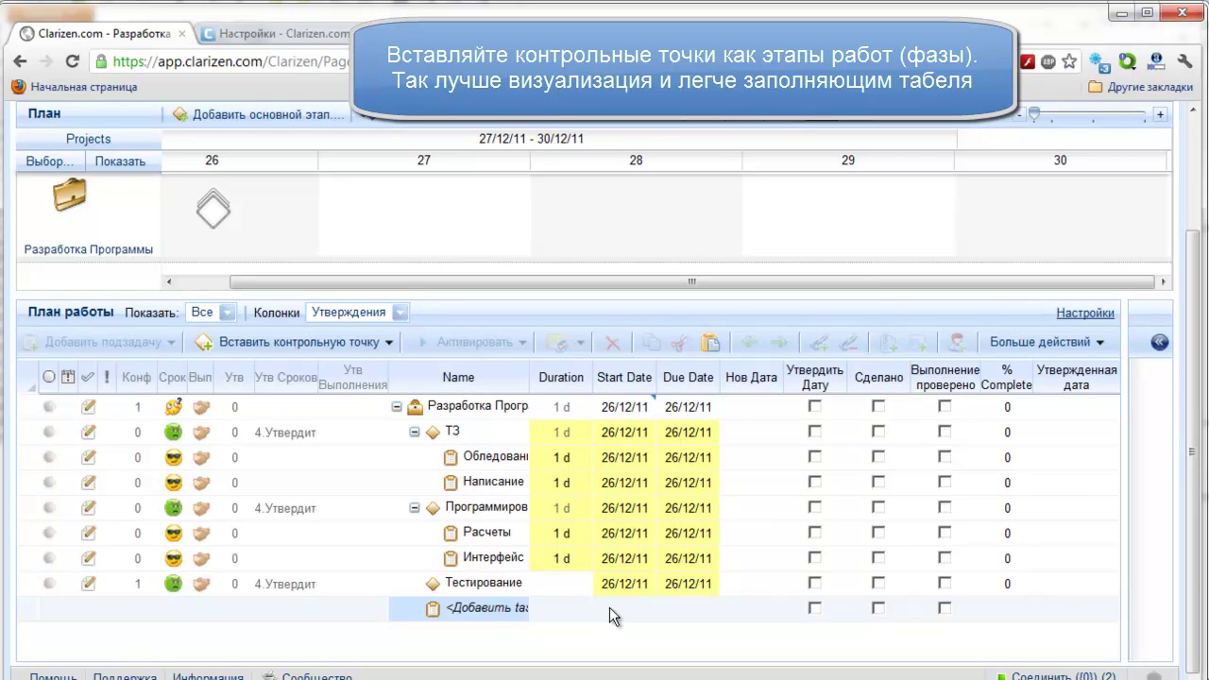
text(М)
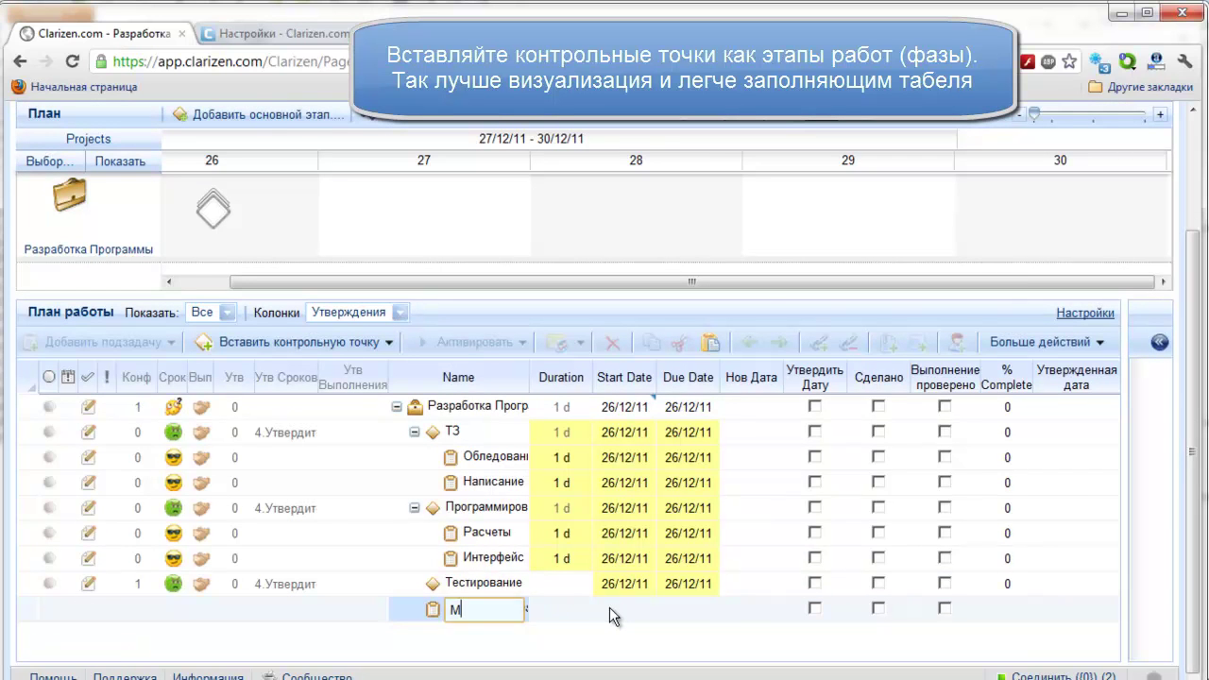
text(одульное тестирование)
key(Return)
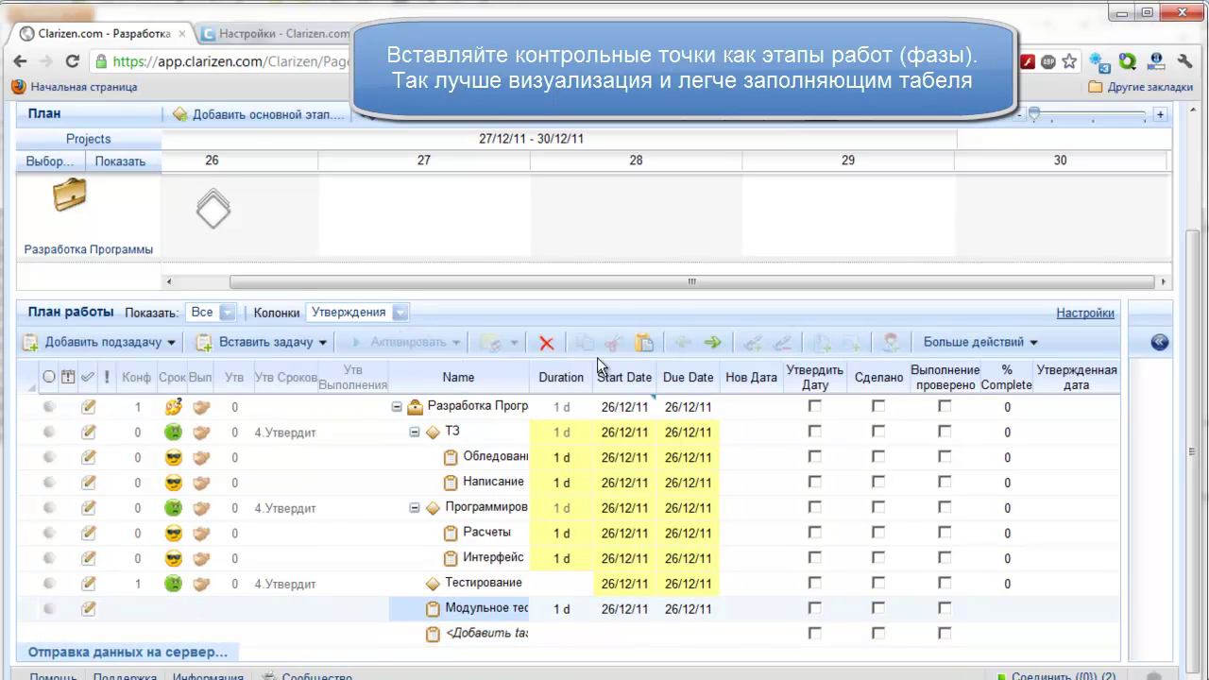
click(713, 342)
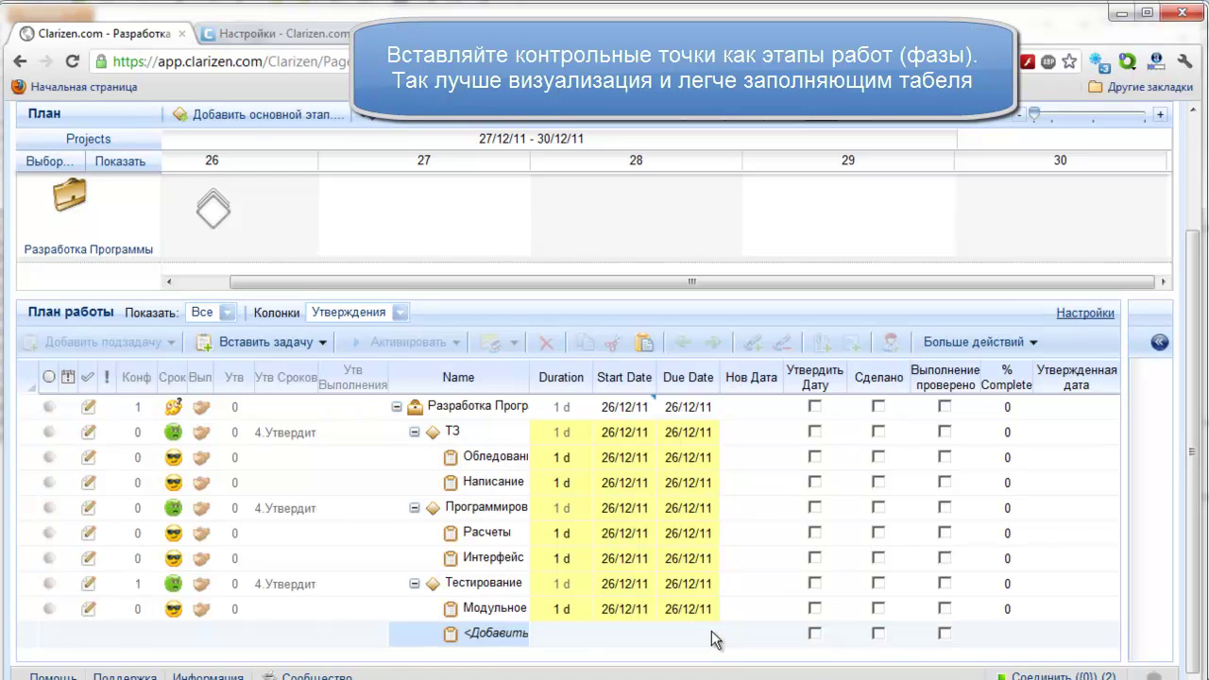
Add a second subtask named Интеграционное тестирование under the Тестирование milestone
text(Интеграционное тести)
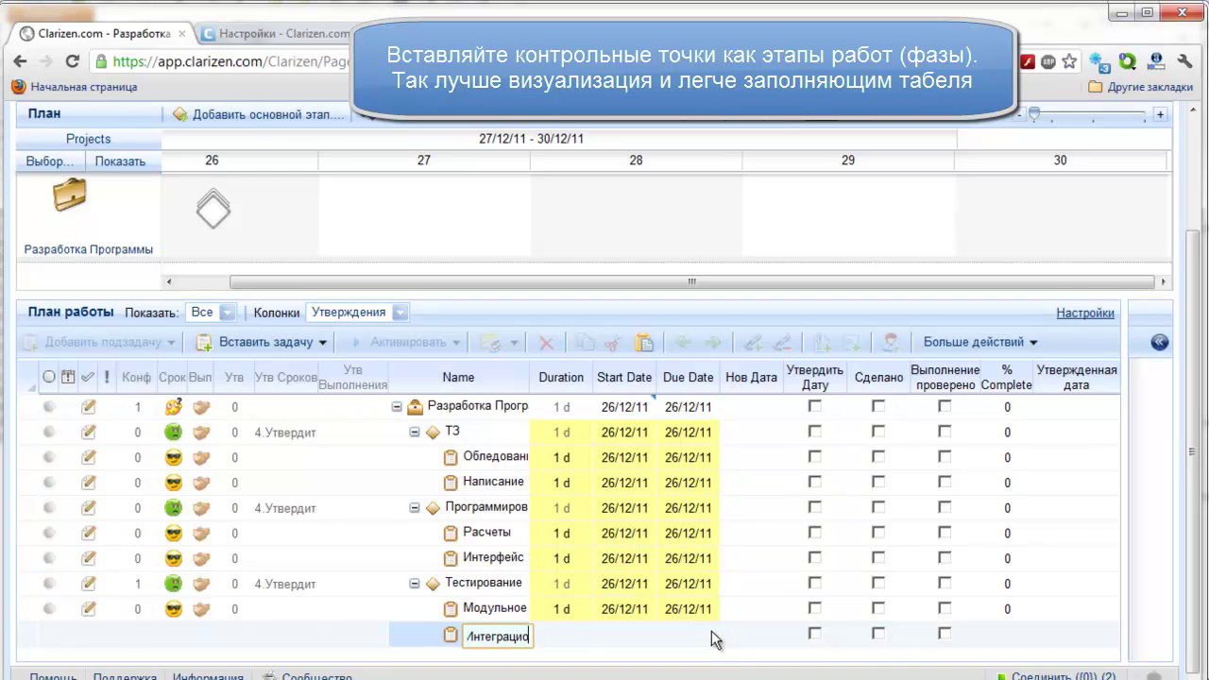
text(рование)
key(Return)
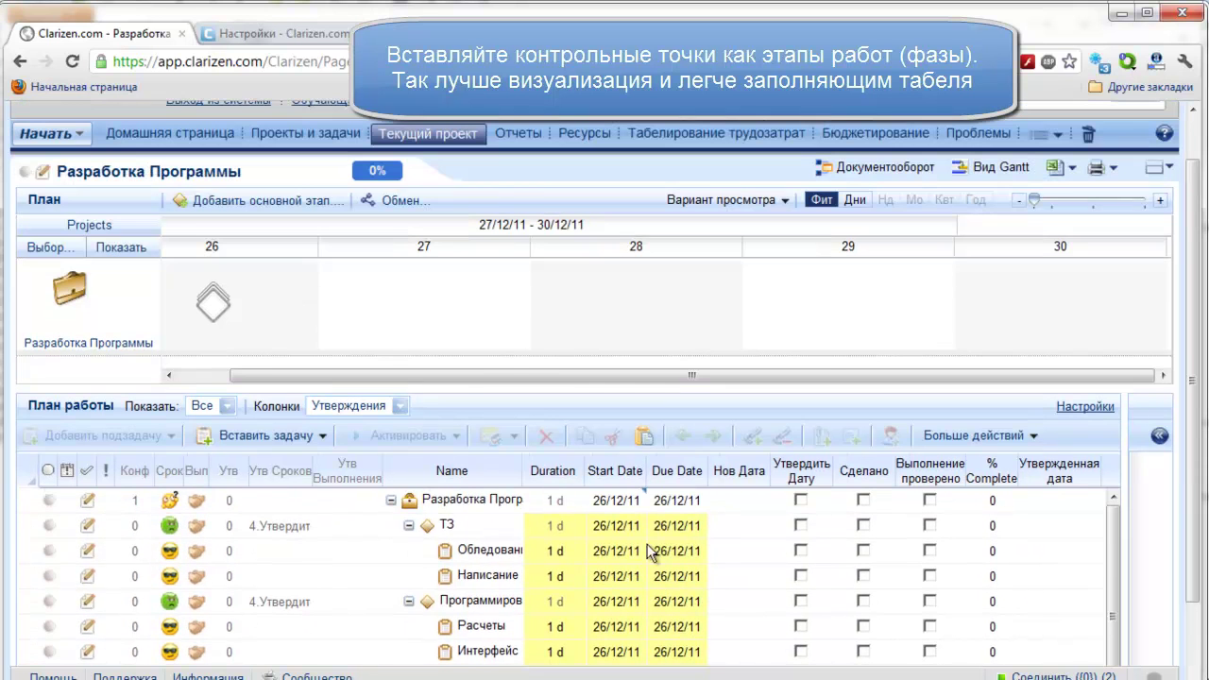
Set the durations of the Обледование and Написание ТЗ tasks to 5 days each
click(544, 552)
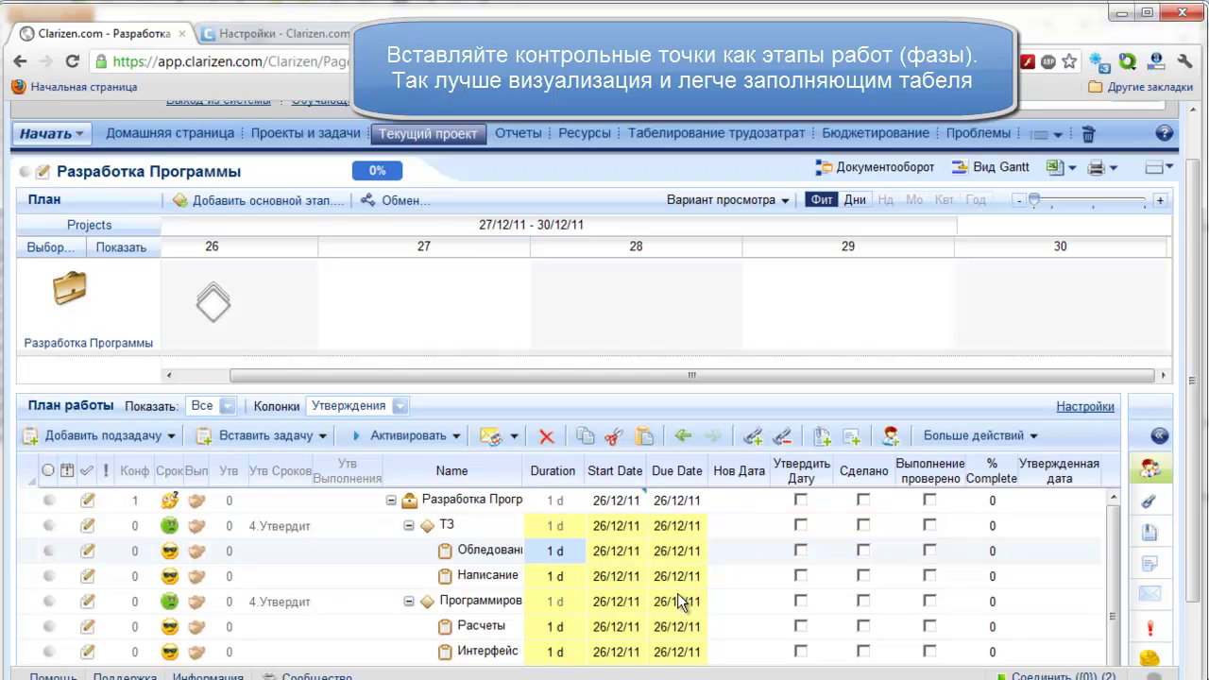
text(5)
key(Return)
text(5)
key(Return)
Set the durations of the Расчеты and Интерфейс tasks to 5 days each
key(Return)
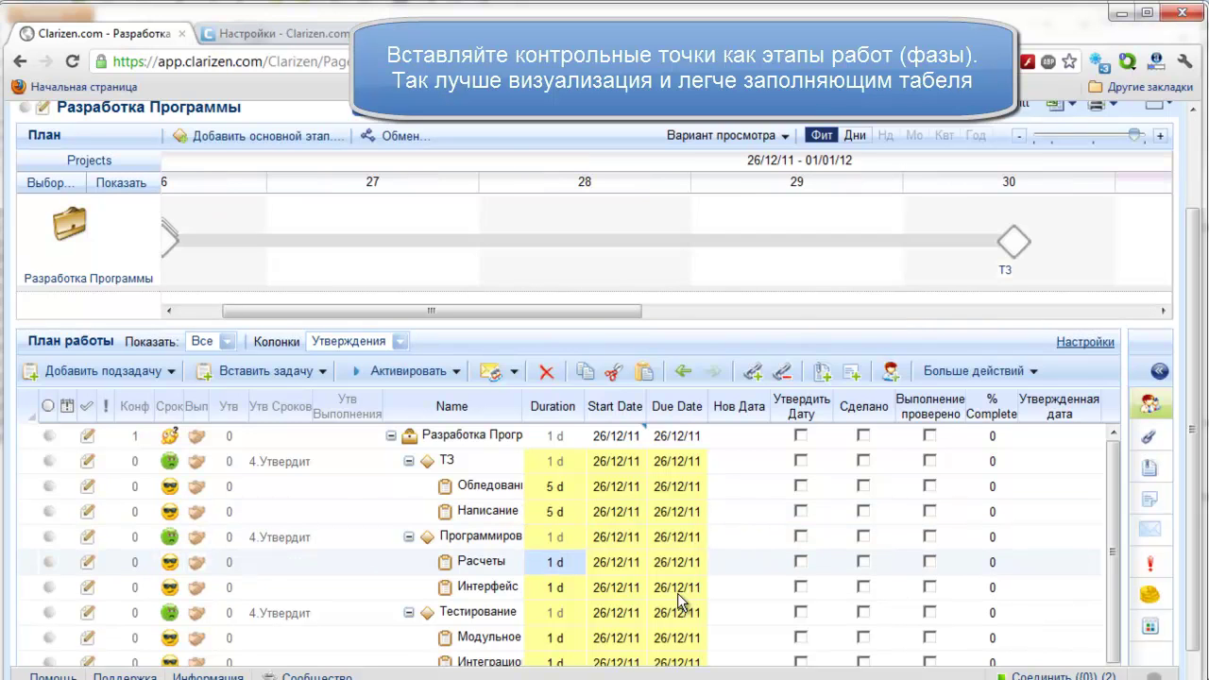
text(5)
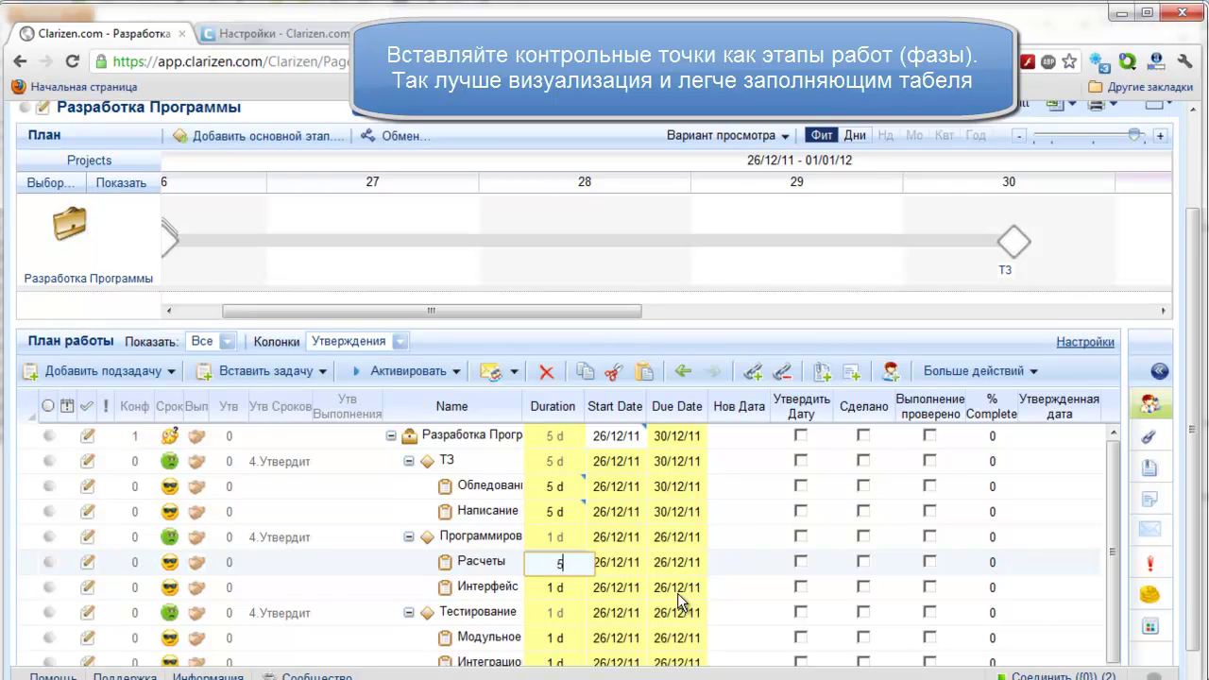
key(Return)
text(5)
key(Return)
Set the durations of the Модульное тестирование and Интеграционное тестирование tasks to 5 days each
key(Down)
key(Down)
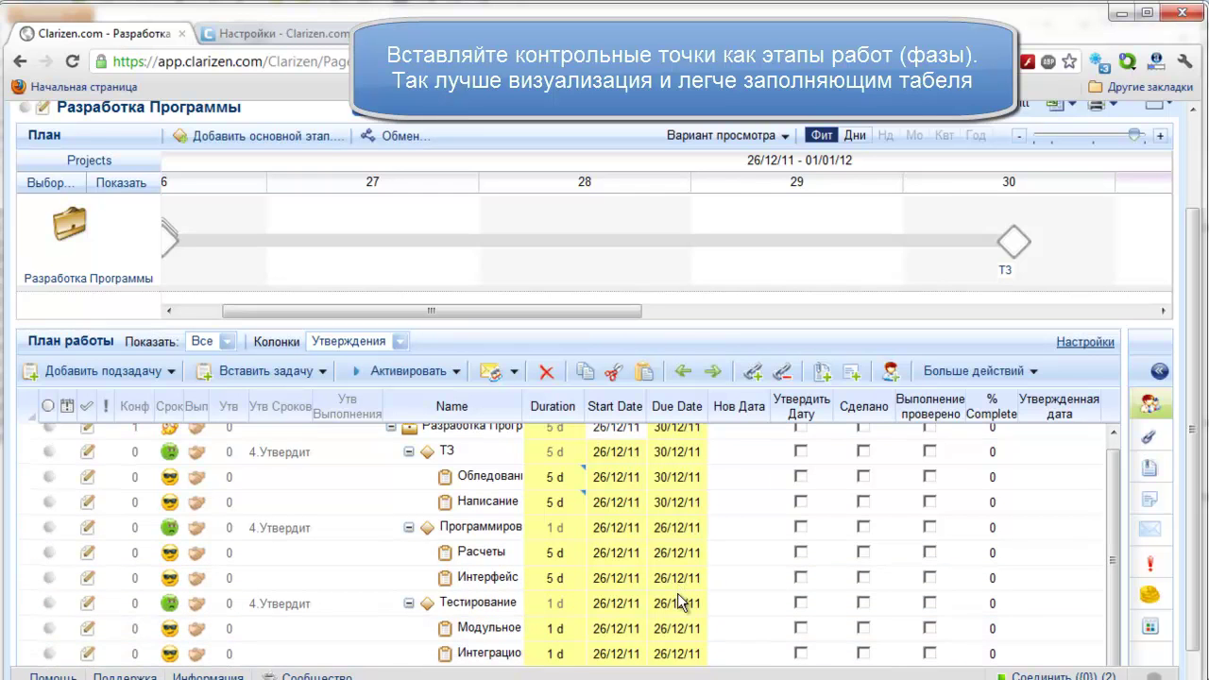
key(Up)
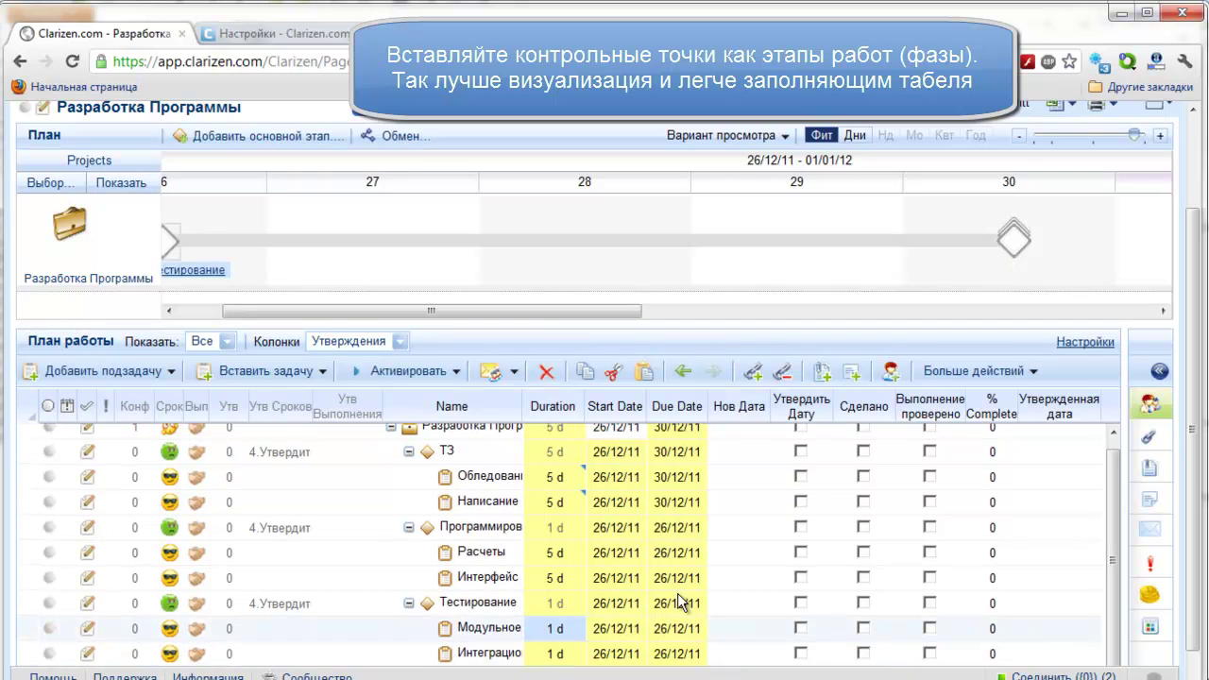
text(5)
key(Return)
text(5)
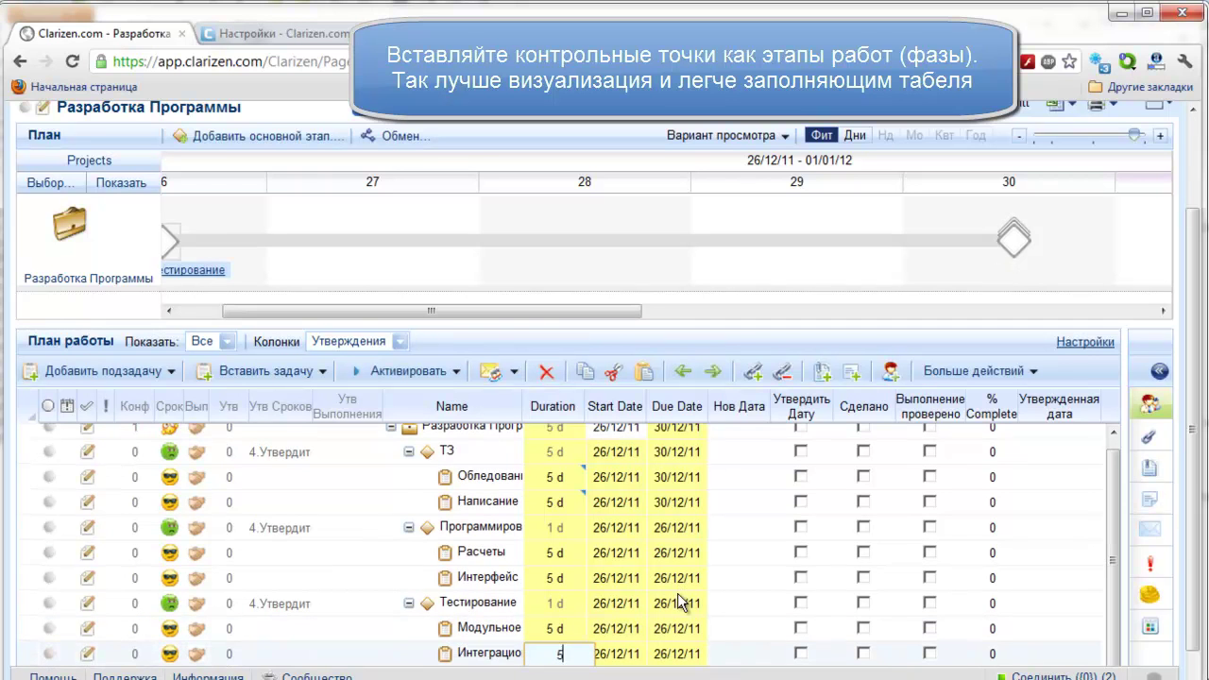
key(Return)
Link Обледование to Написание ТЗ so that Написание ТЗ starts after Обледование finishes
scroll(556, 571, up, 3)
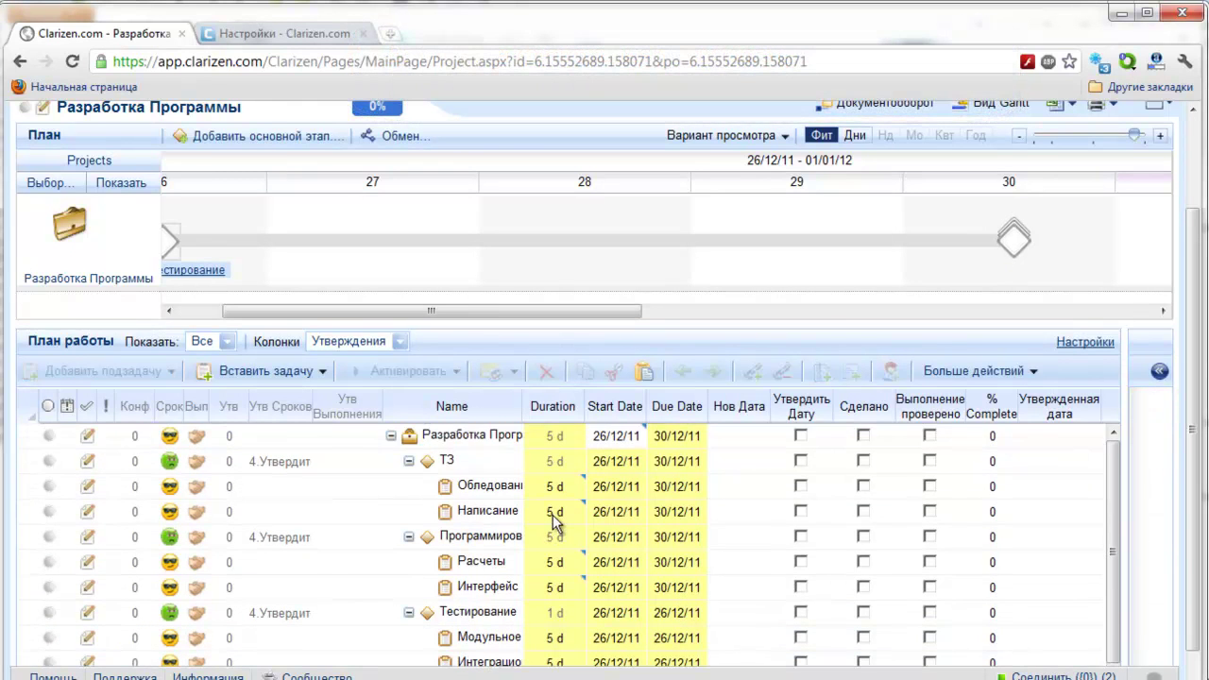
click(504, 590)
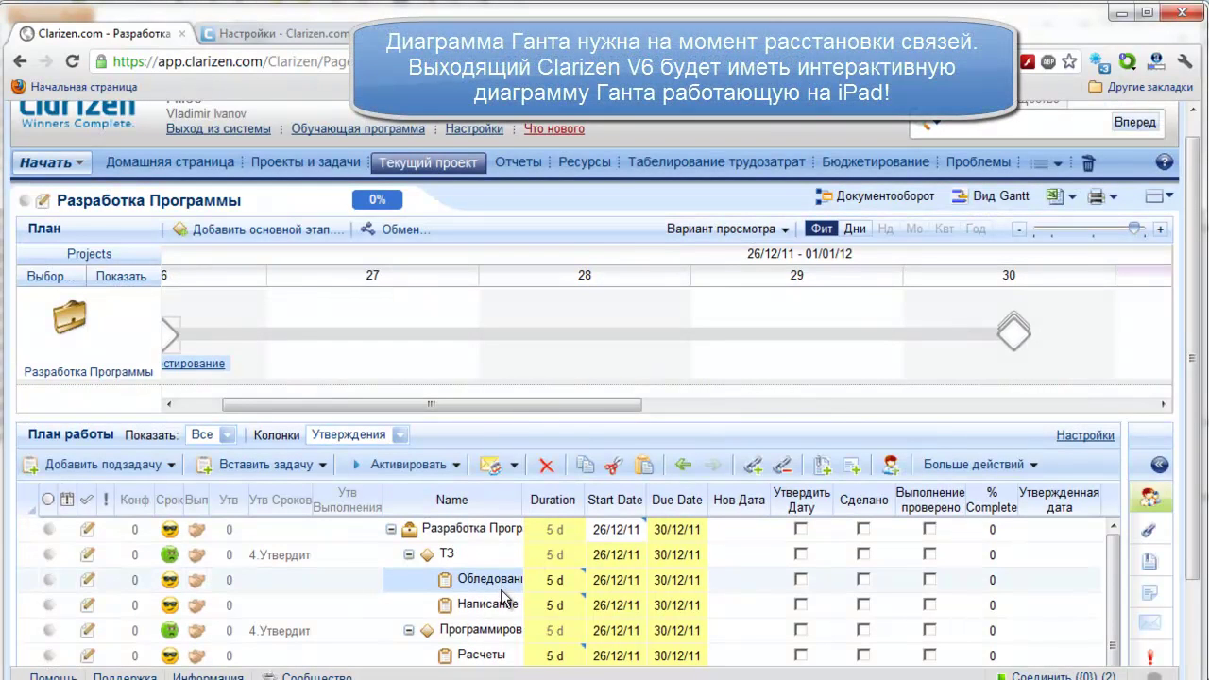
shift+click(513, 612)
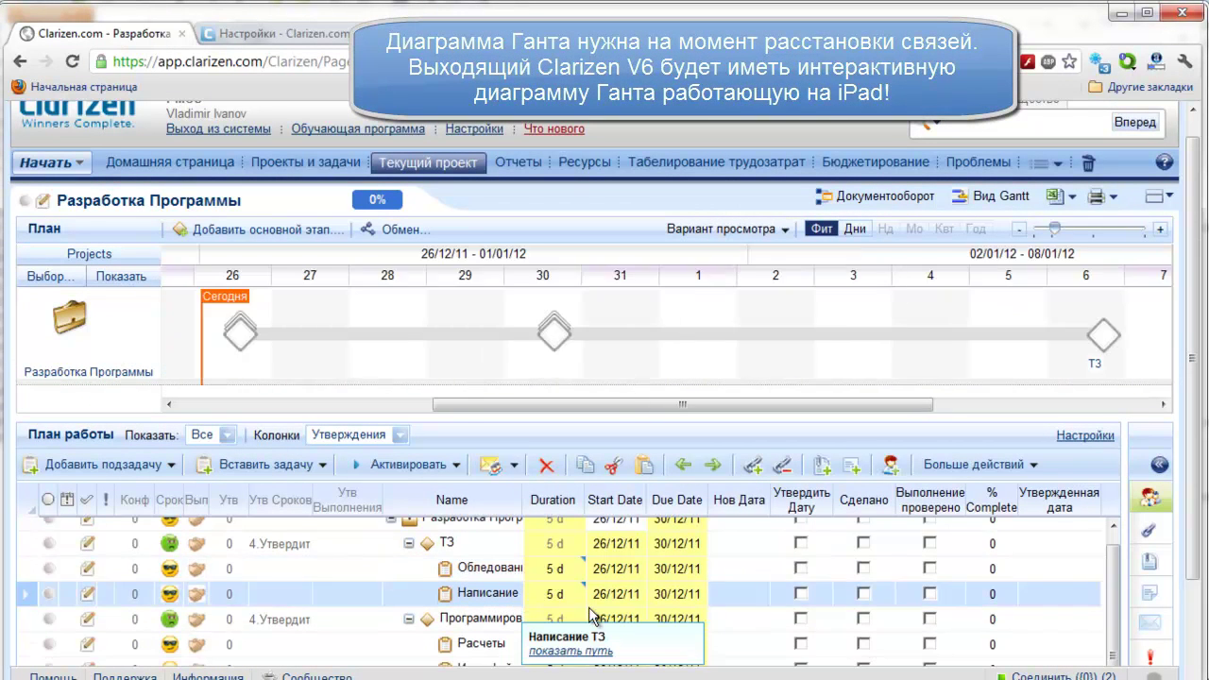
Link Модульное тестирование to Интеграционное тестирование so that Интеграционное тестирование starts after Модульное тестирование finishes
scroll(588, 619, down, 2)
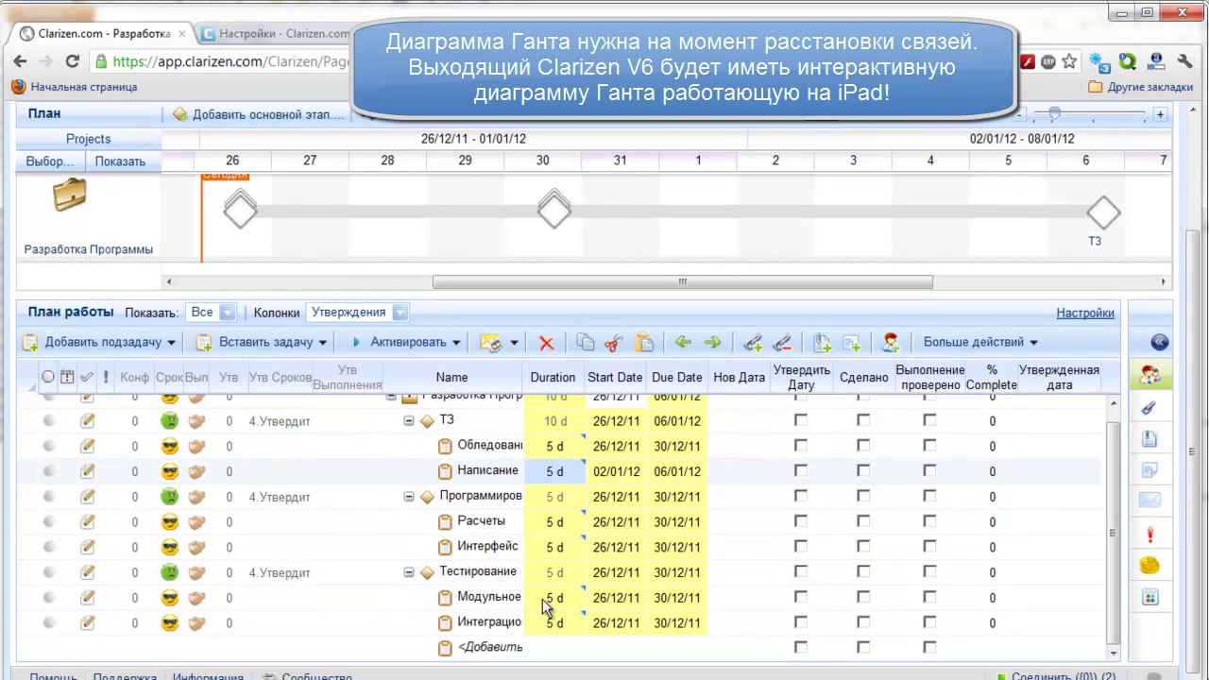
click(505, 601)
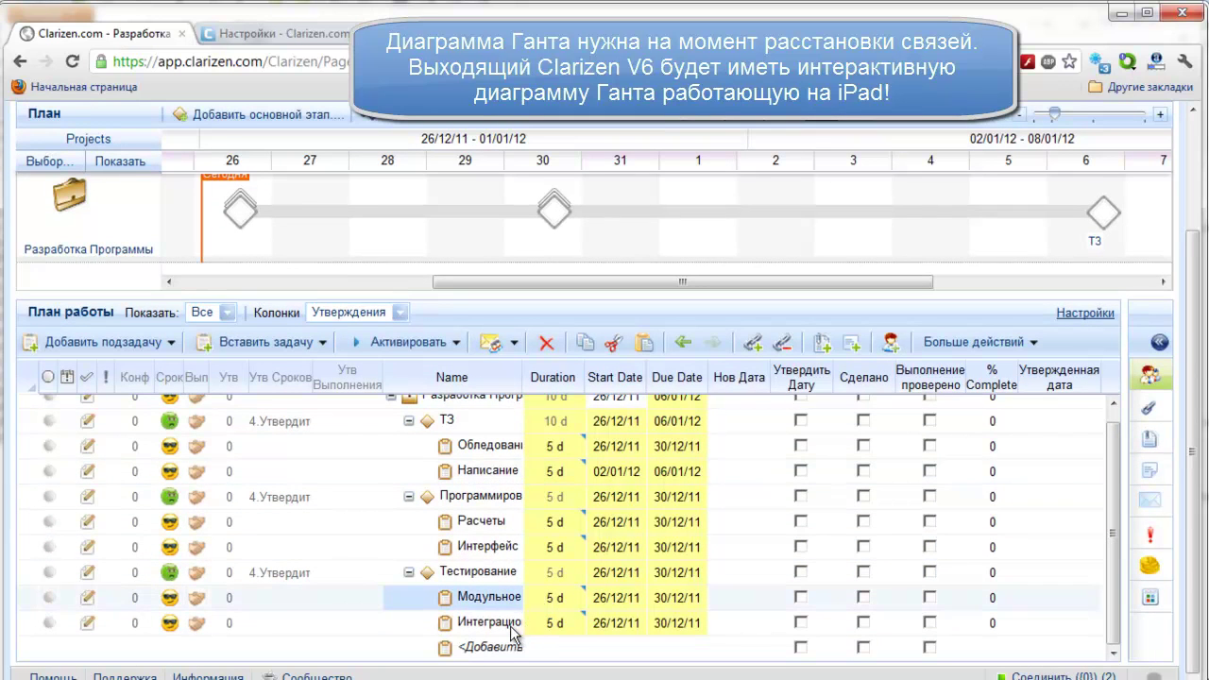
ctrl+click(517, 627)
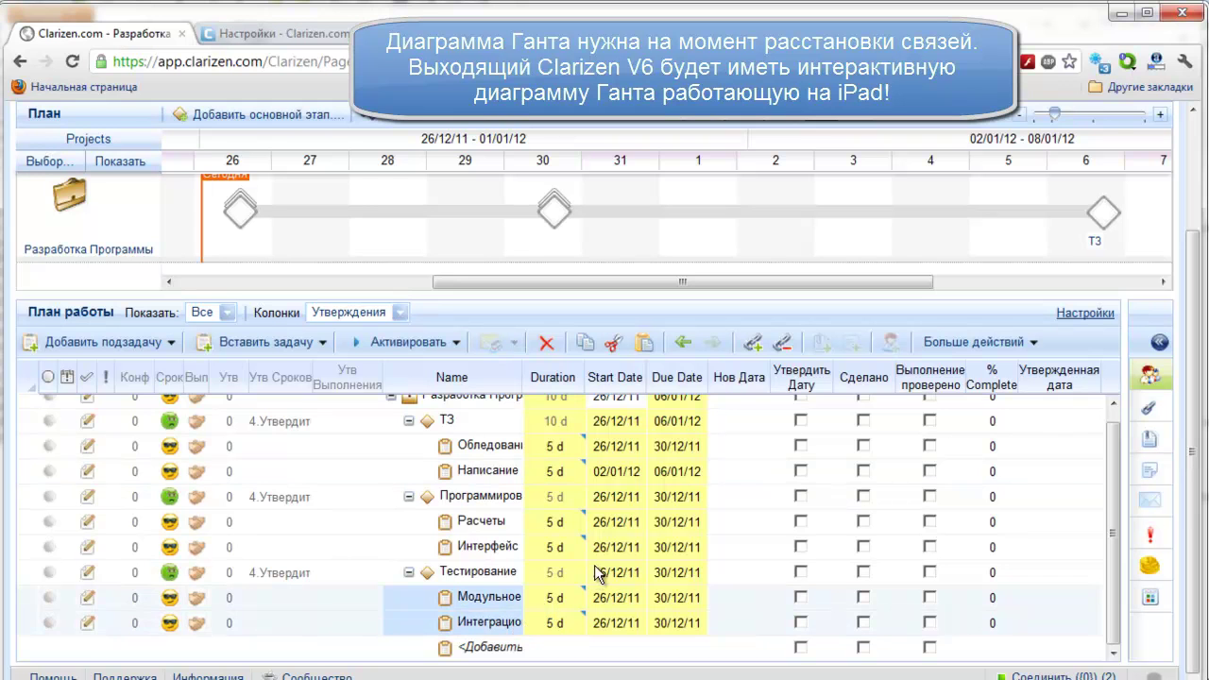
Link the milestones in sequence: ТЗ to Программирование, and Программирование to Тестирование
click(454, 431)
ctrl+click(511, 518)
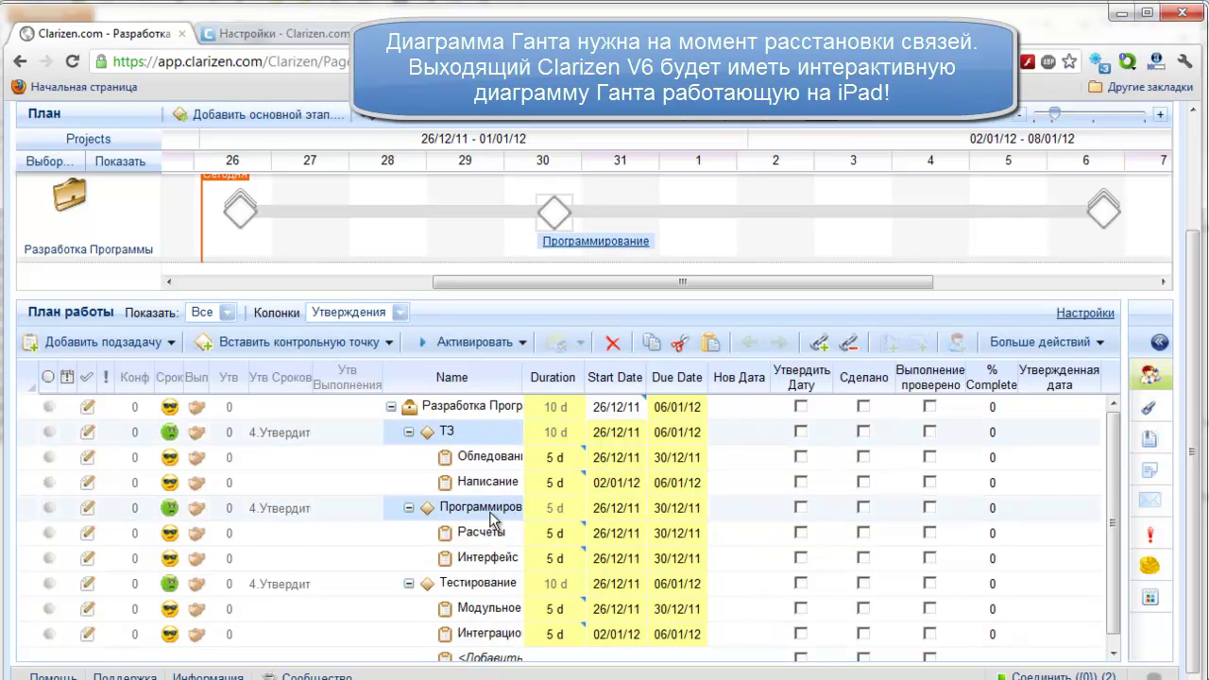
click(557, 560)
click(507, 515)
ctrl+click(558, 586)
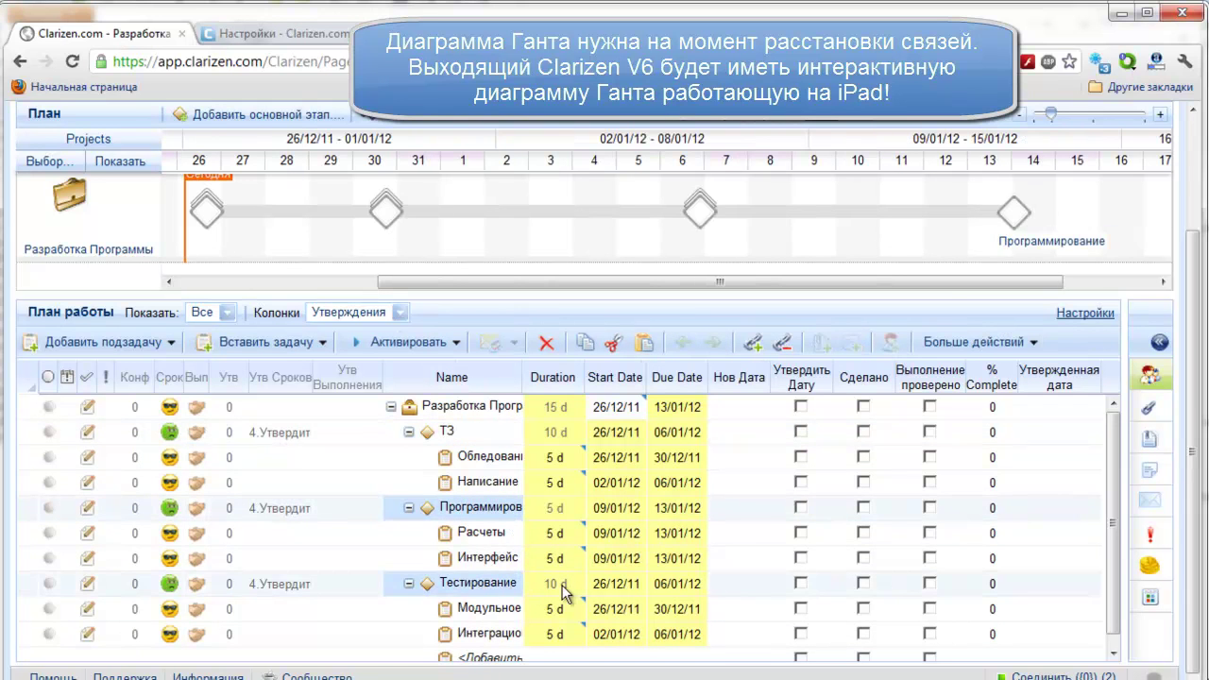
View the project's Gantt chart in its own resized window to check the dependency links, and close it
click(1200, 168)
click(1098, 223)
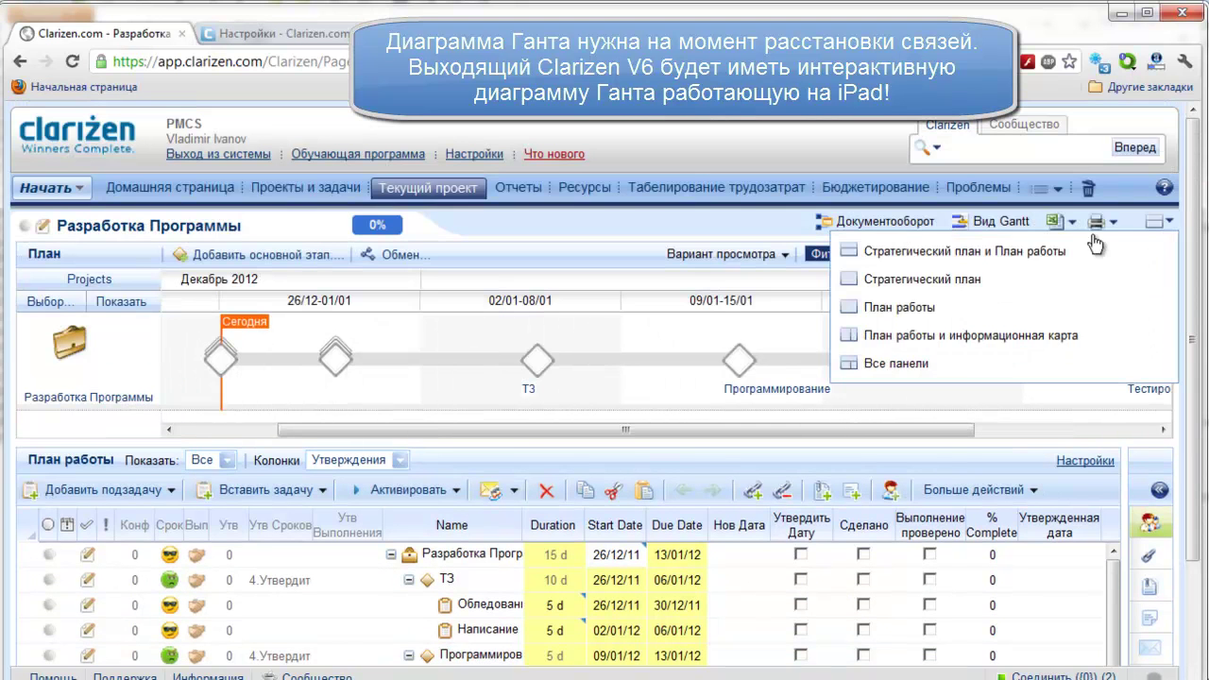
click(997, 221)
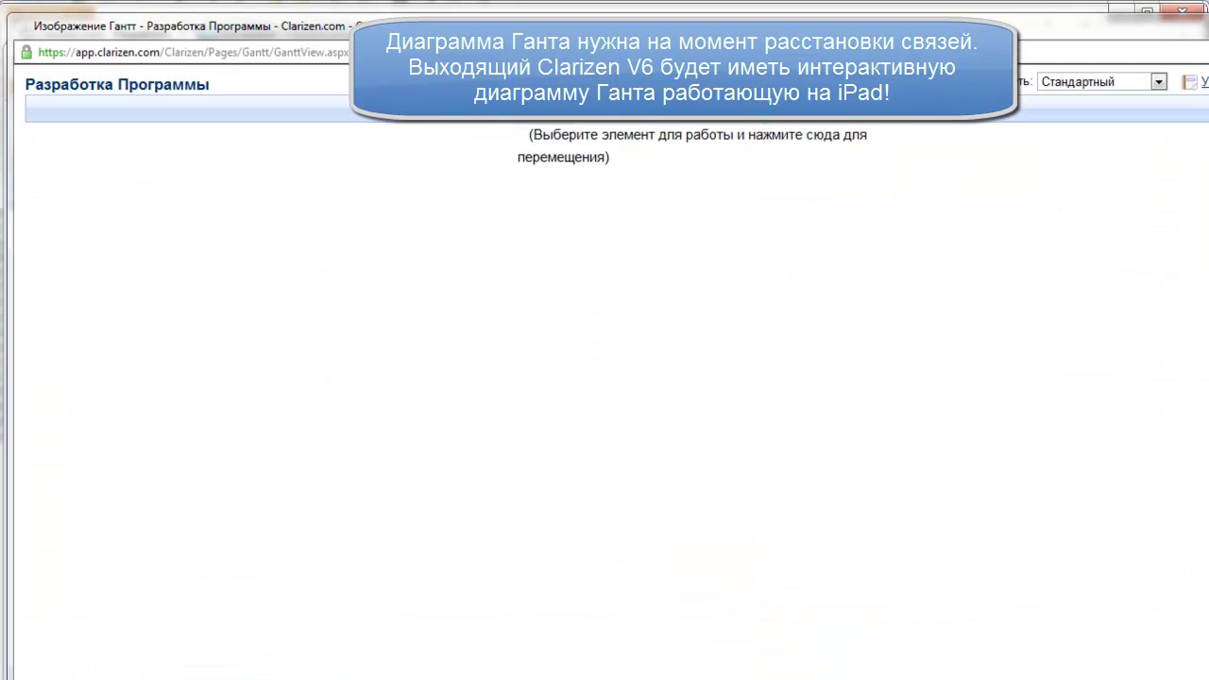
drag(1208, 678, 1023, 594)
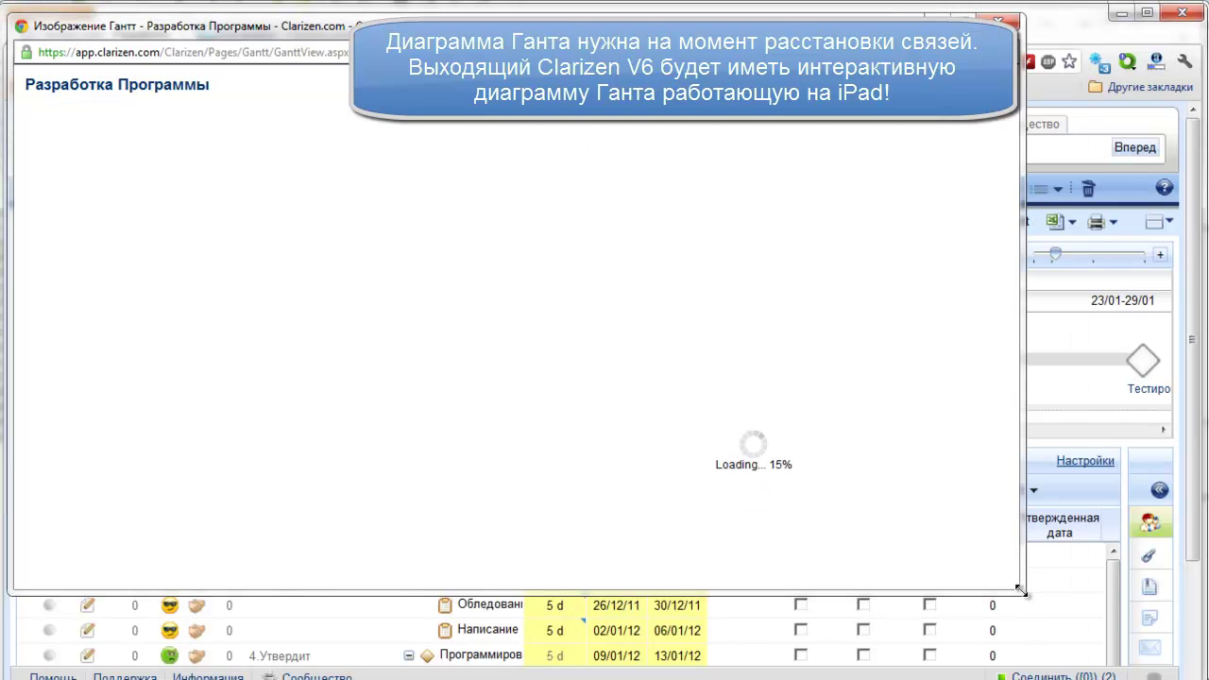
drag(1019, 597, 1143, 666)
drag(798, 627, 902, 635)
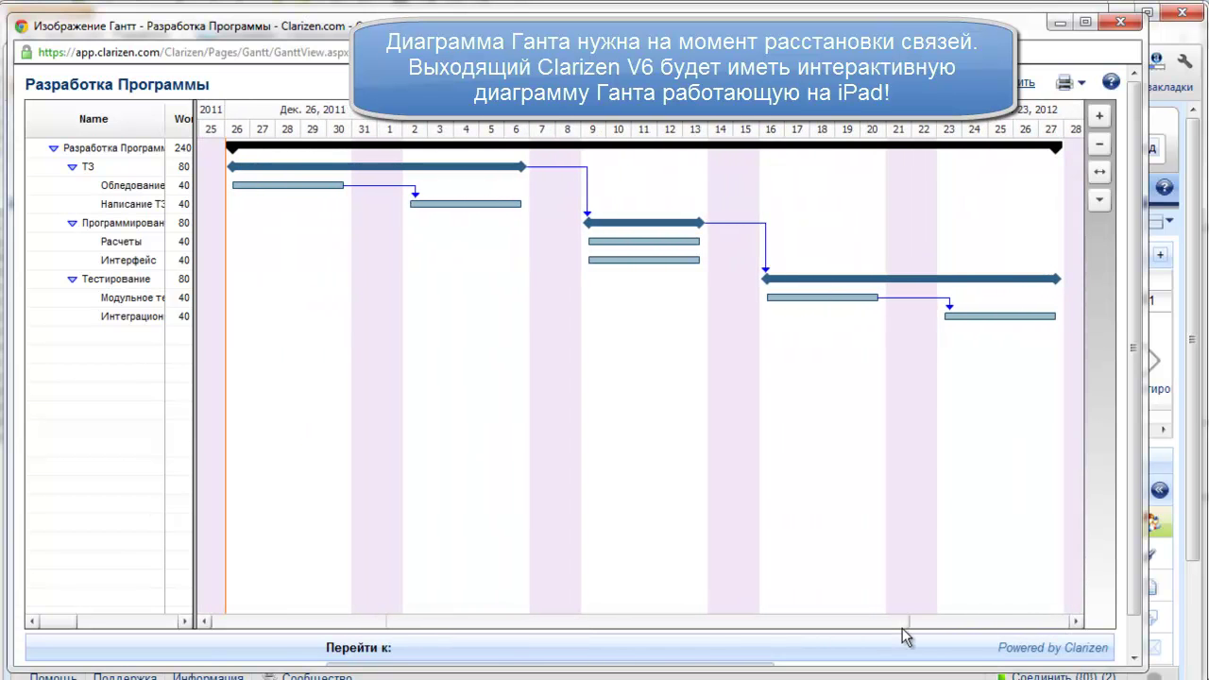
click(1119, 21)
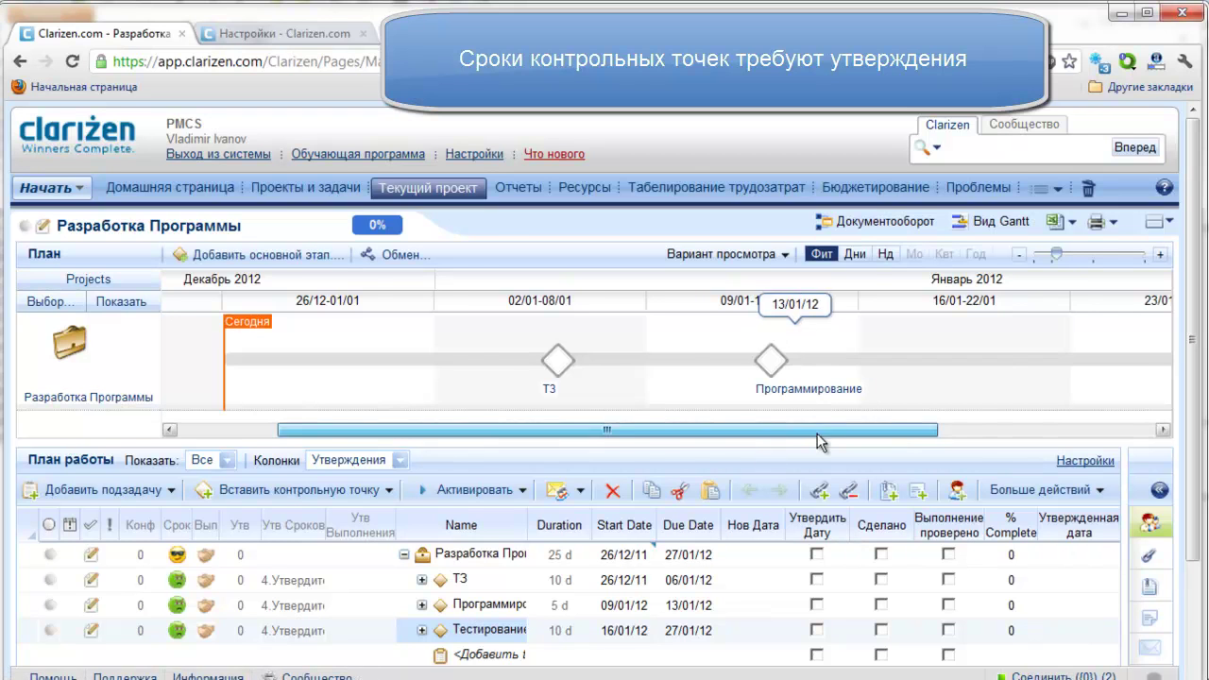
Zoom out the project timeline to bring the ТЗ, Программирование and Тестирование milestones into view together
drag(817, 434, 851, 442)
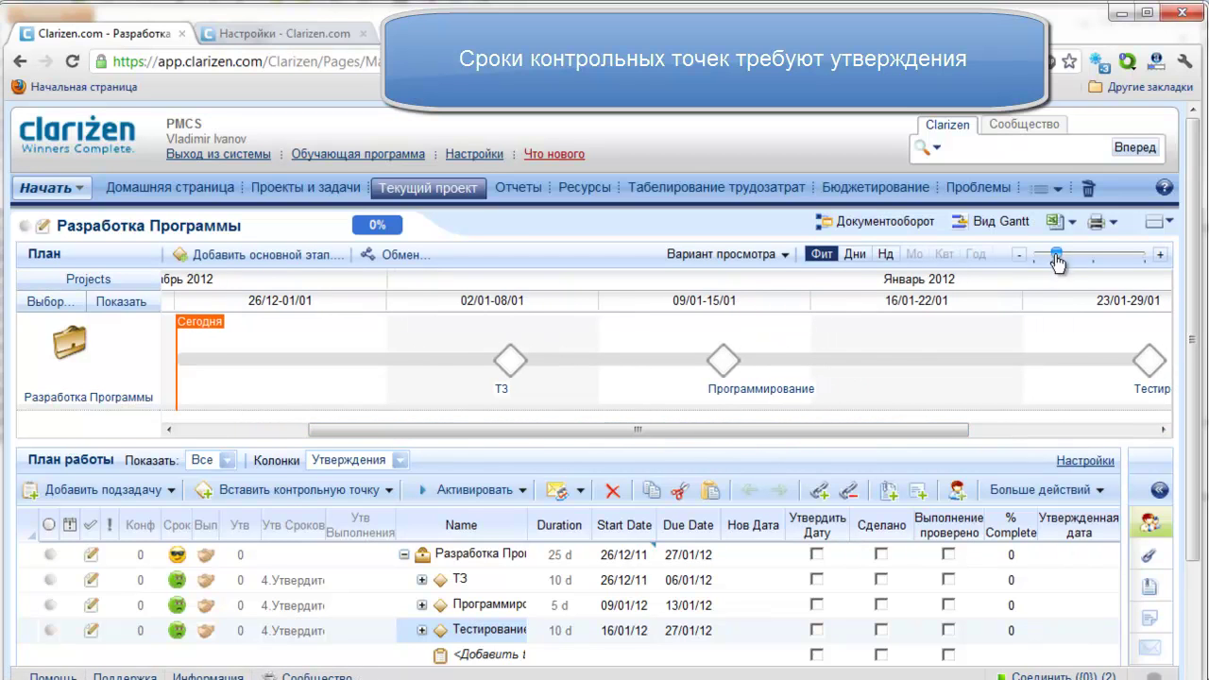
click(1021, 255)
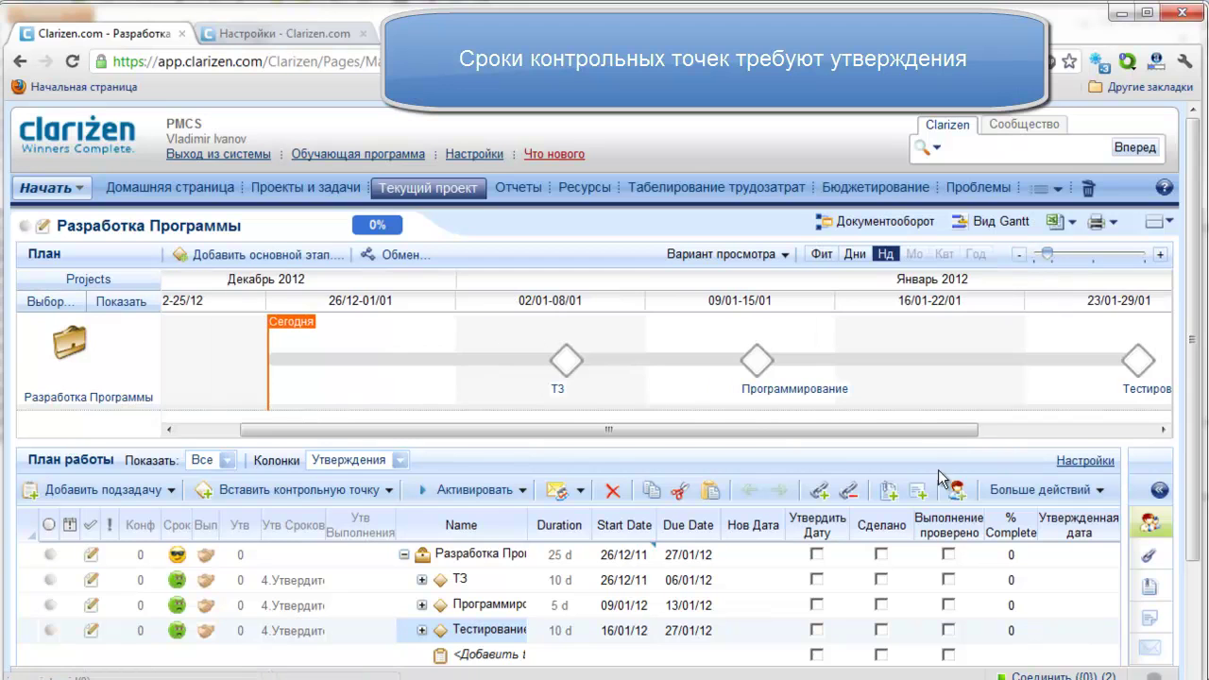
drag(921, 437, 1020, 437)
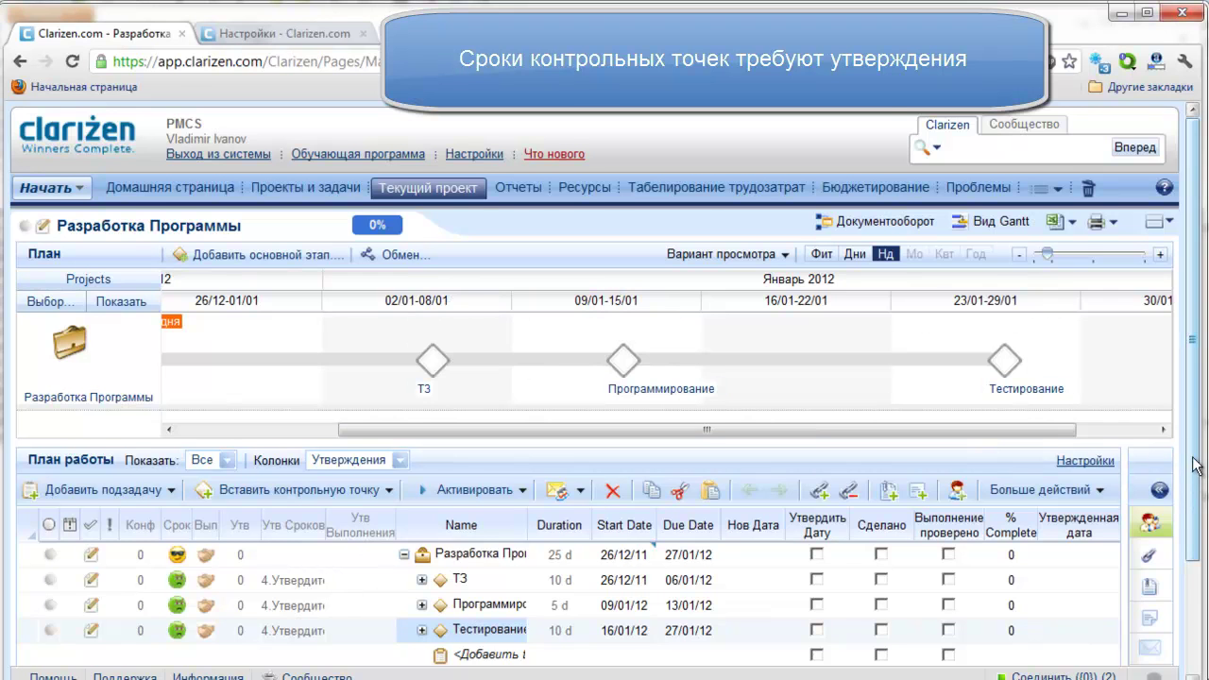
scroll(1204, 487, down, 1)
scroll(1204, 487, down, 1)
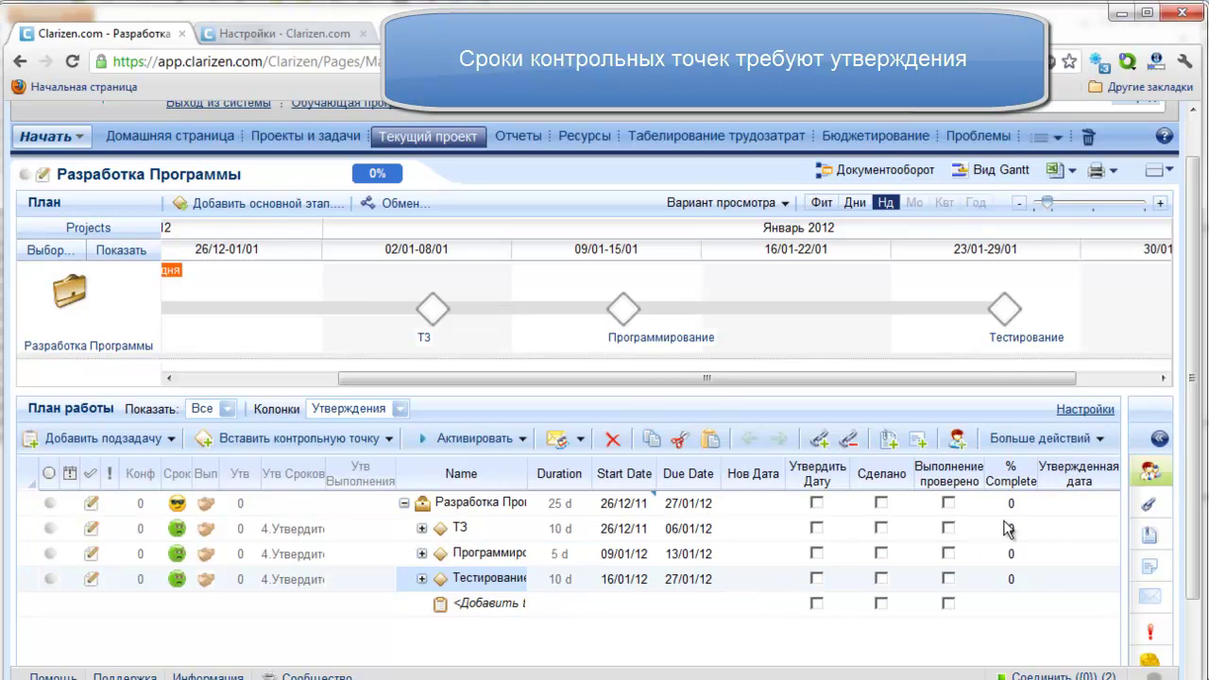
click(421, 530)
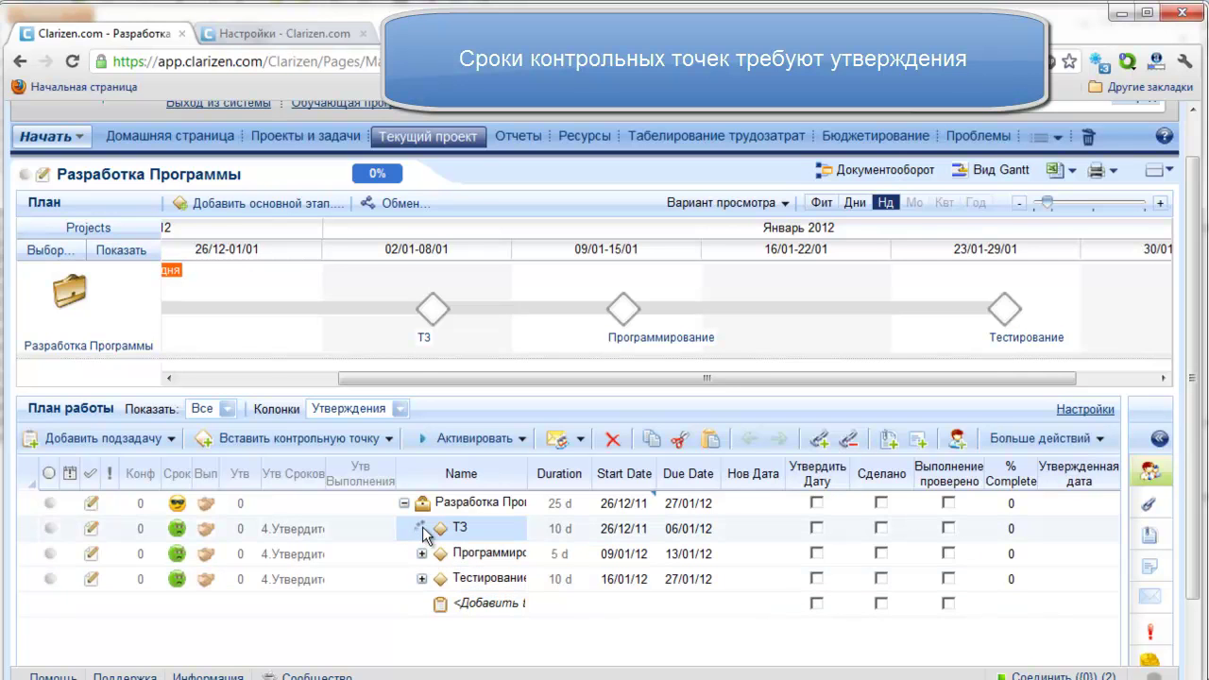
click(421, 529)
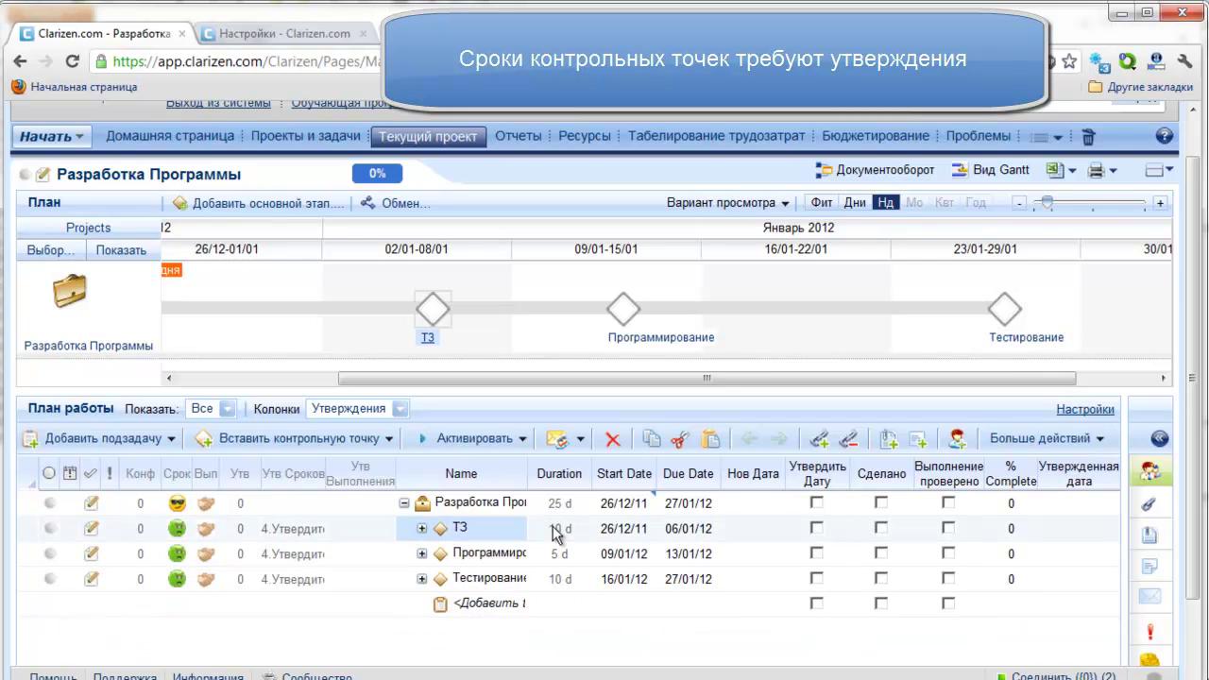
scroll(743, 550, up, 1)
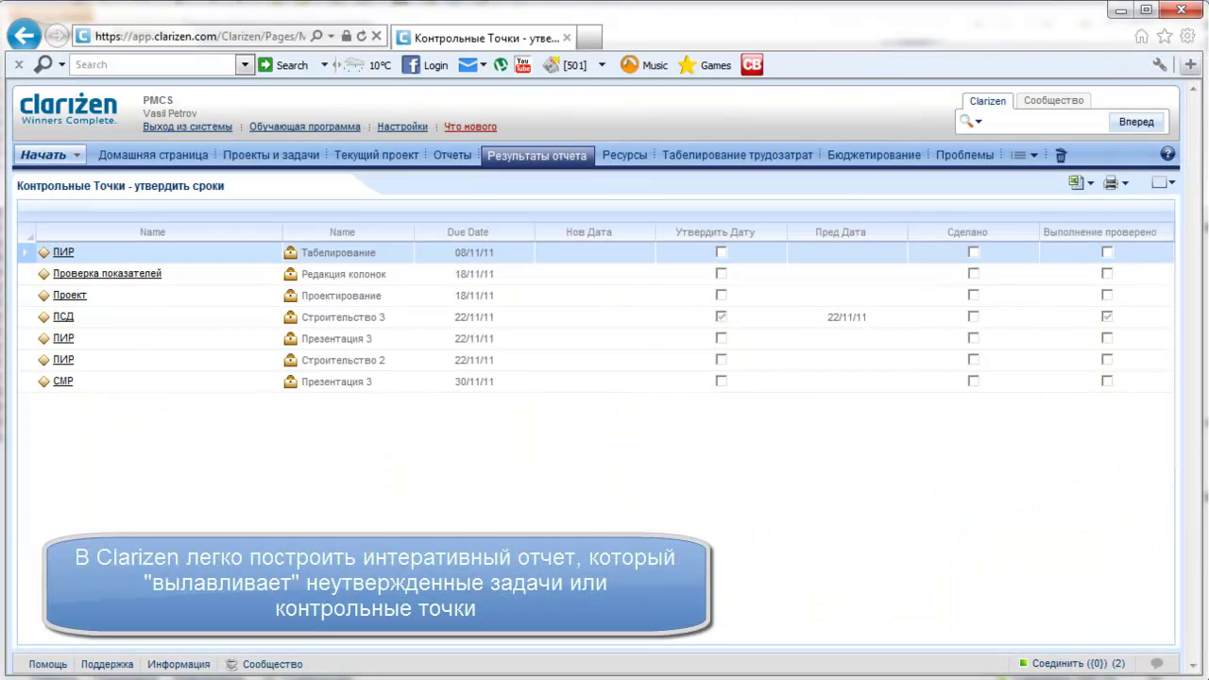
In the approver's Internet Explorer session, run the favorite report Контрольные Точки - утвердить сроки from the home page
click(153, 155)
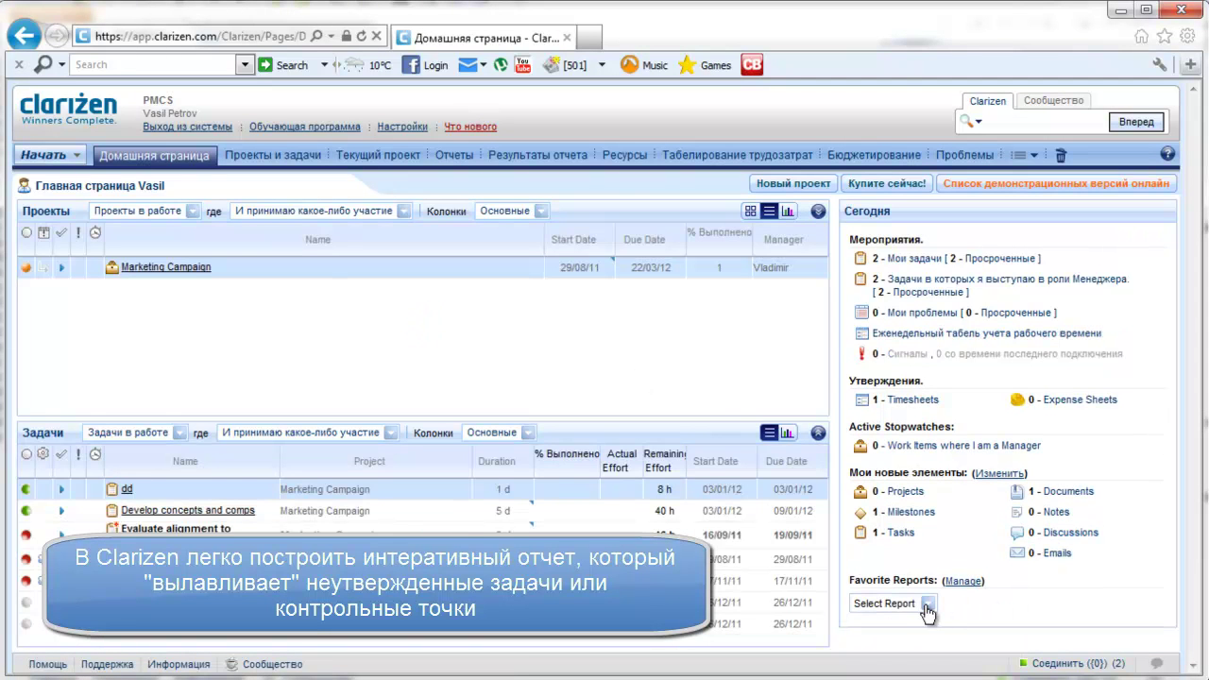
click(928, 606)
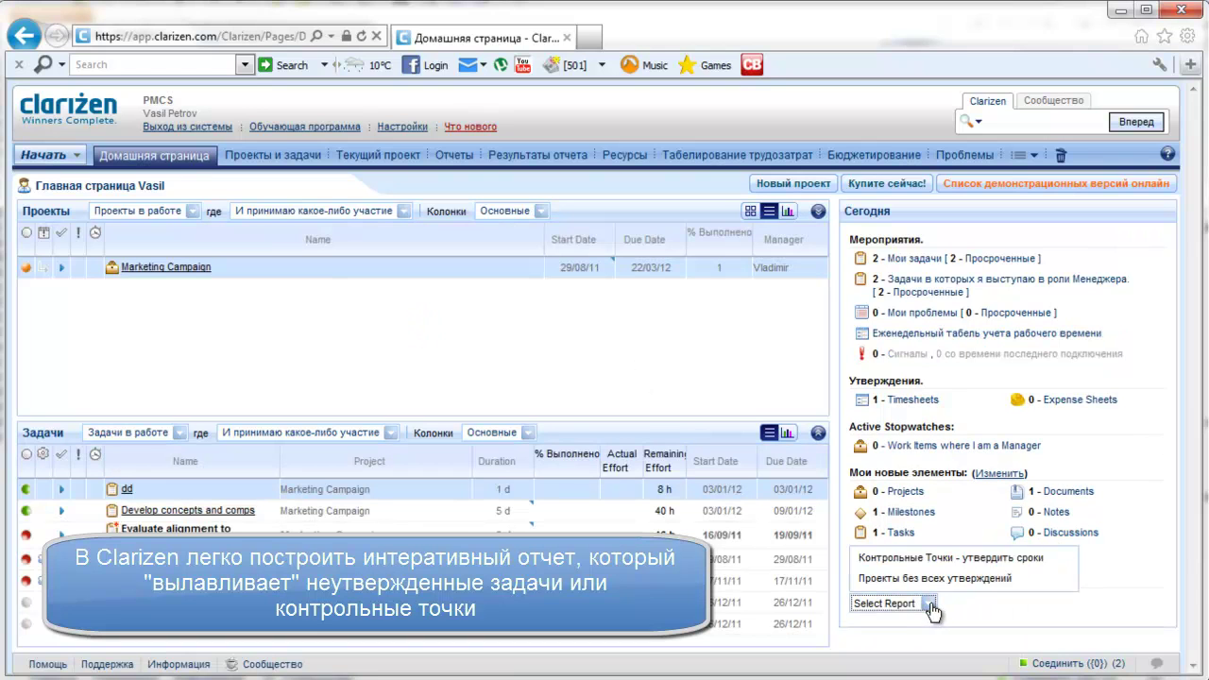
click(1059, 564)
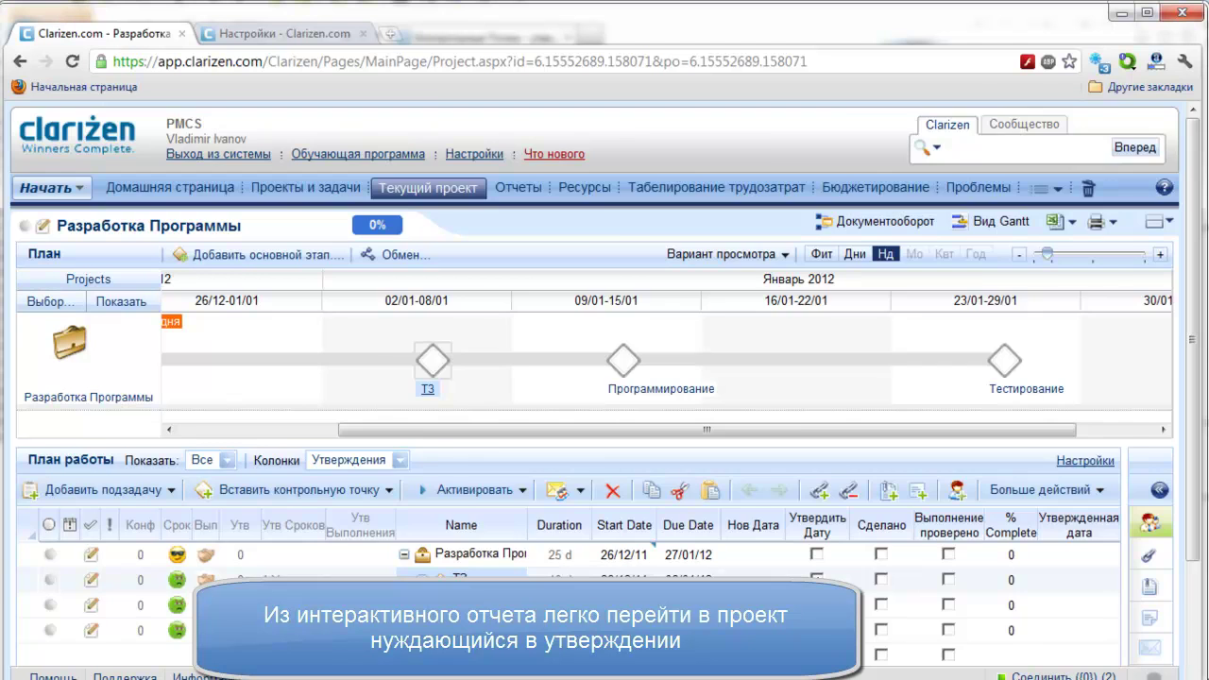
Switch to the Chrome session and try to approve the date of the ТЗ milestone in Разработка Программы
scroll(595, 378, down, 3)
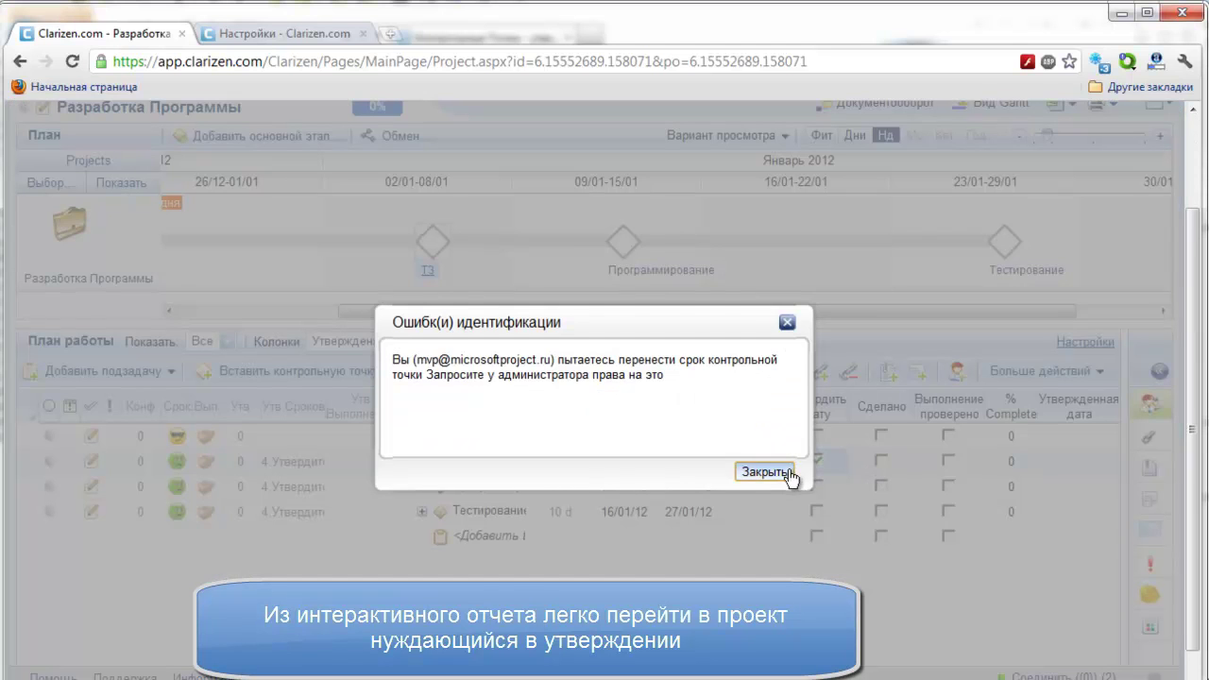
click(773, 473)
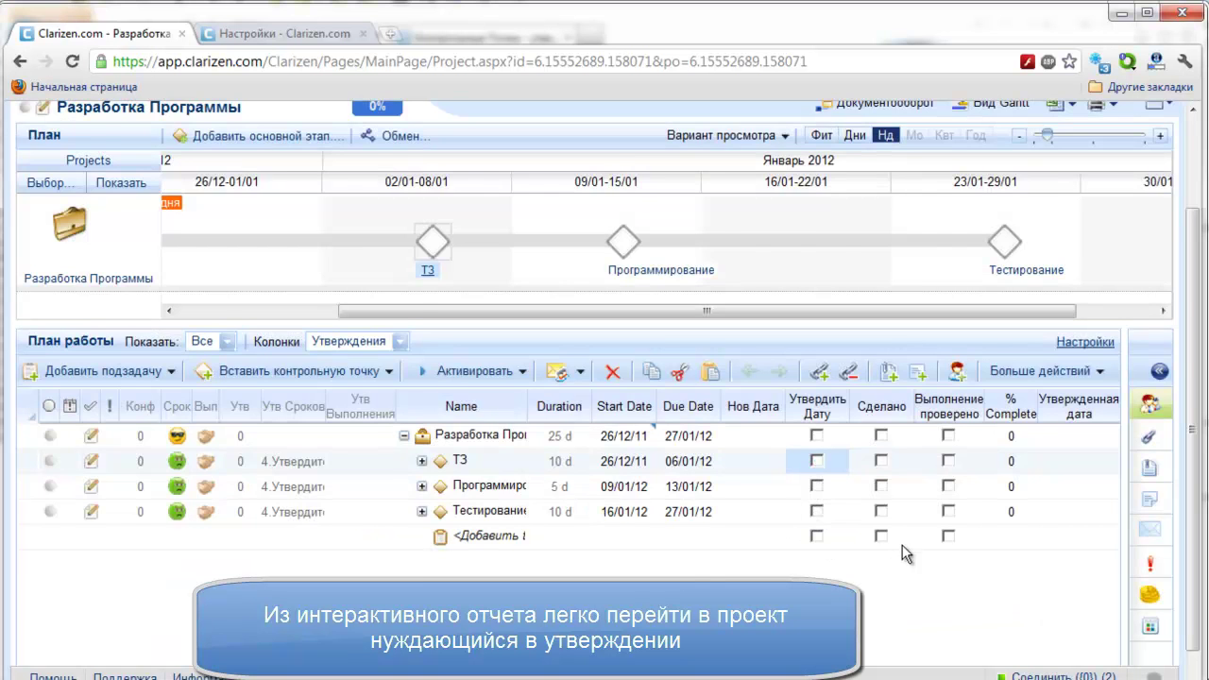
scroll(595, 378, up, 2)
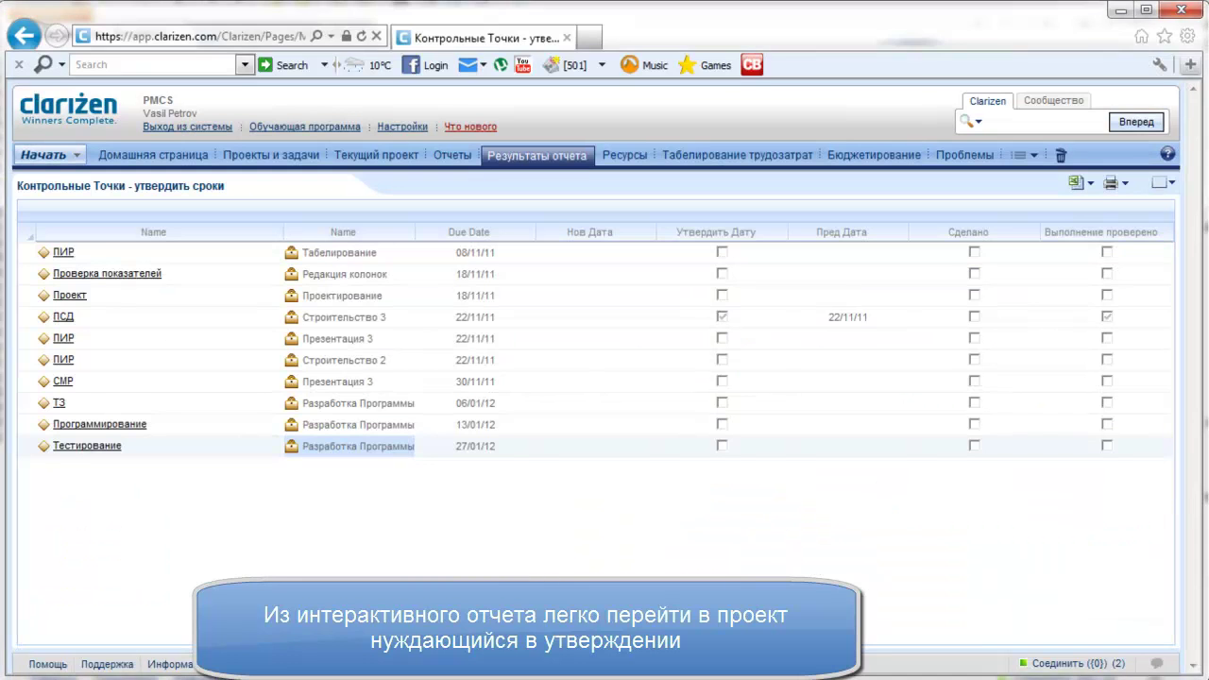
In the approver's session, open the ТЗ milestone from the report, hide the information card and collapse ТЗ's subtasks
click(59, 402)
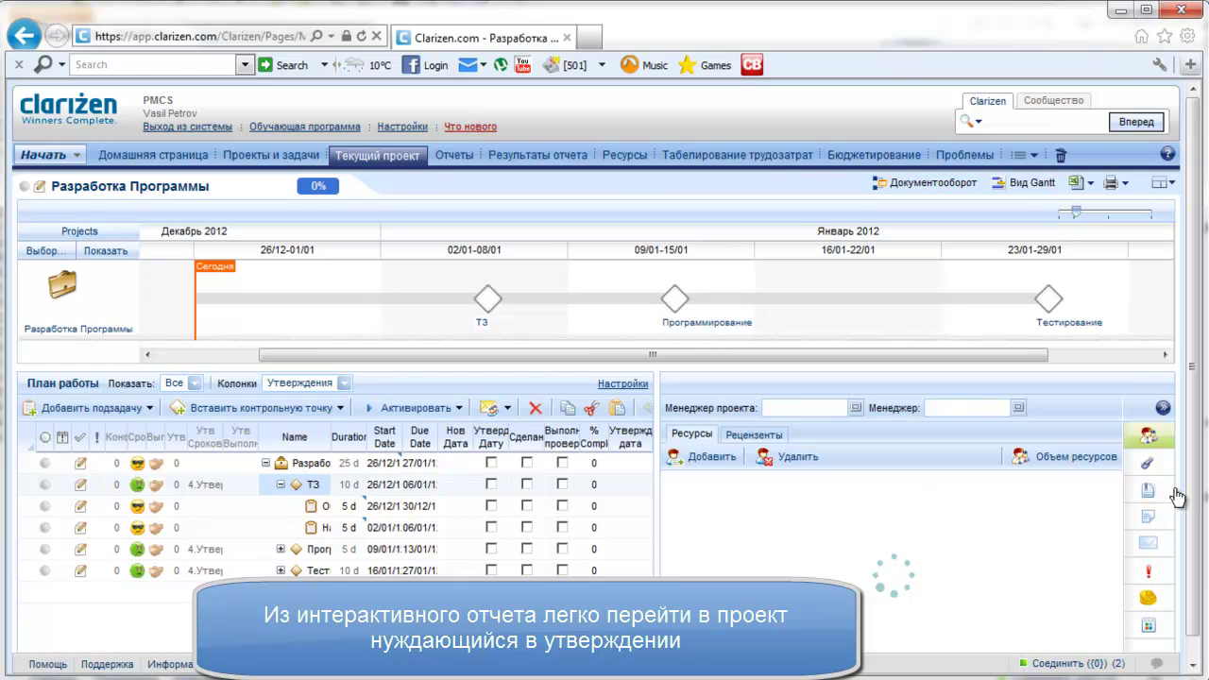
click(1164, 410)
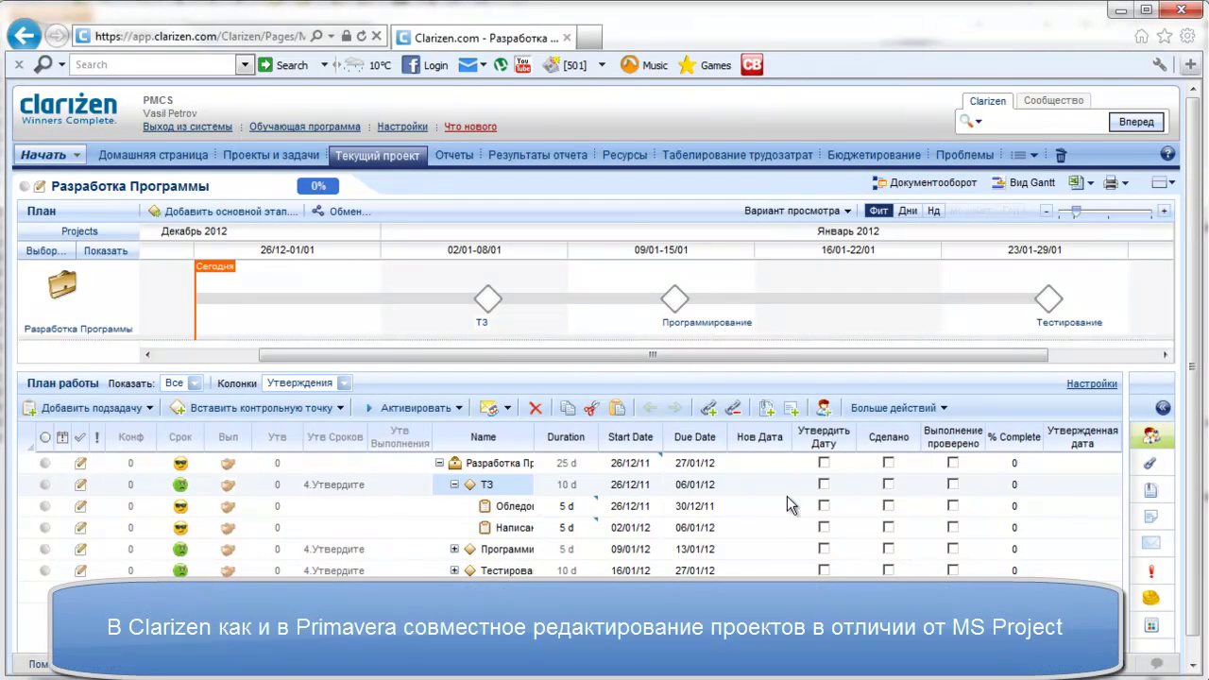
click(455, 487)
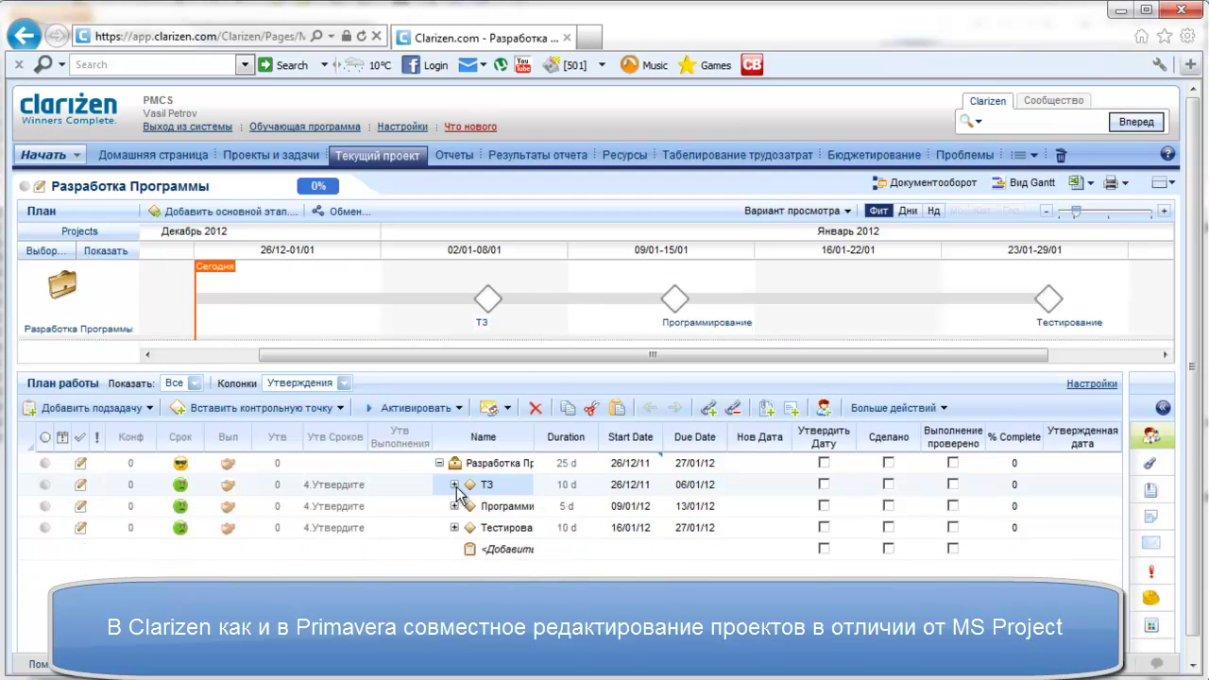
Approve the dates of the ТЗ, Программирование and Тестирование milestones
click(825, 484)
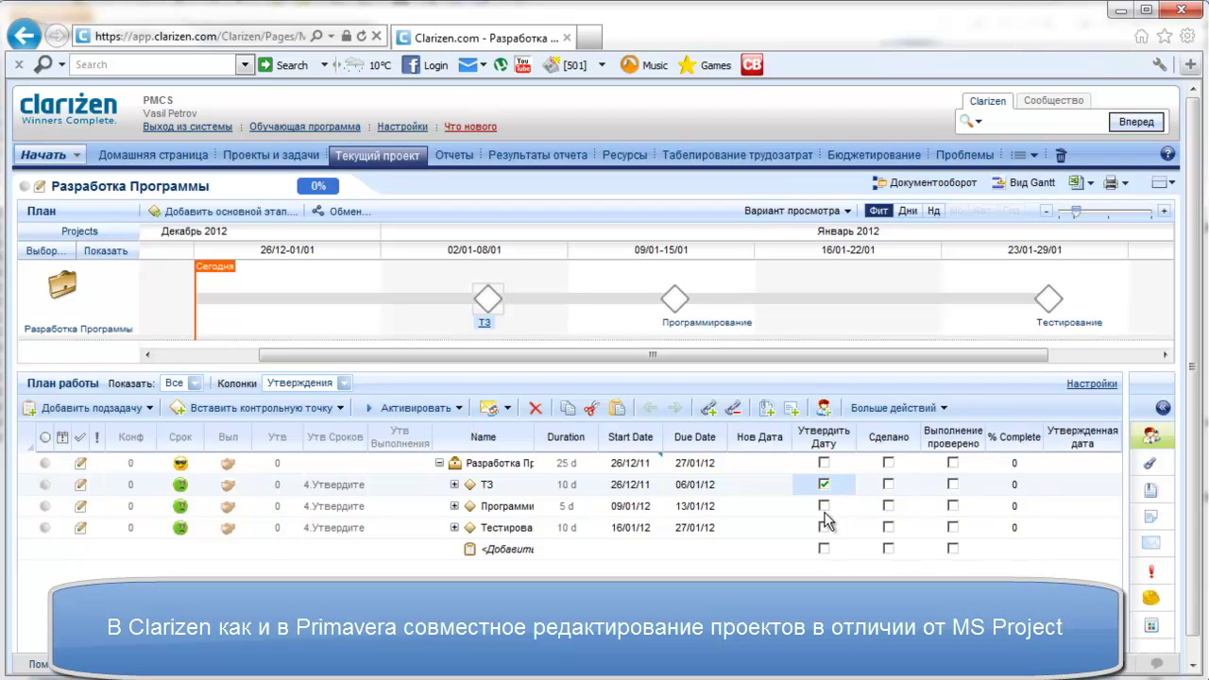
click(824, 507)
click(824, 527)
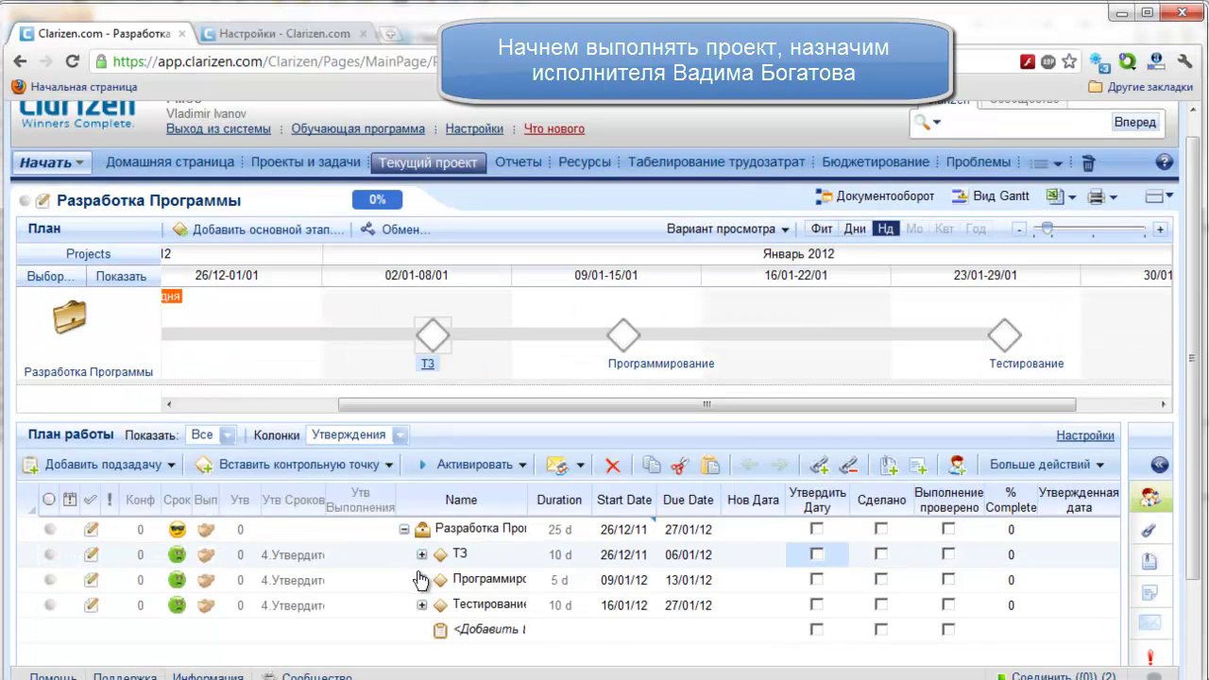
Switch to the Chrome session and reload the Разработка Программы project page to load the date approvals
click(423, 556)
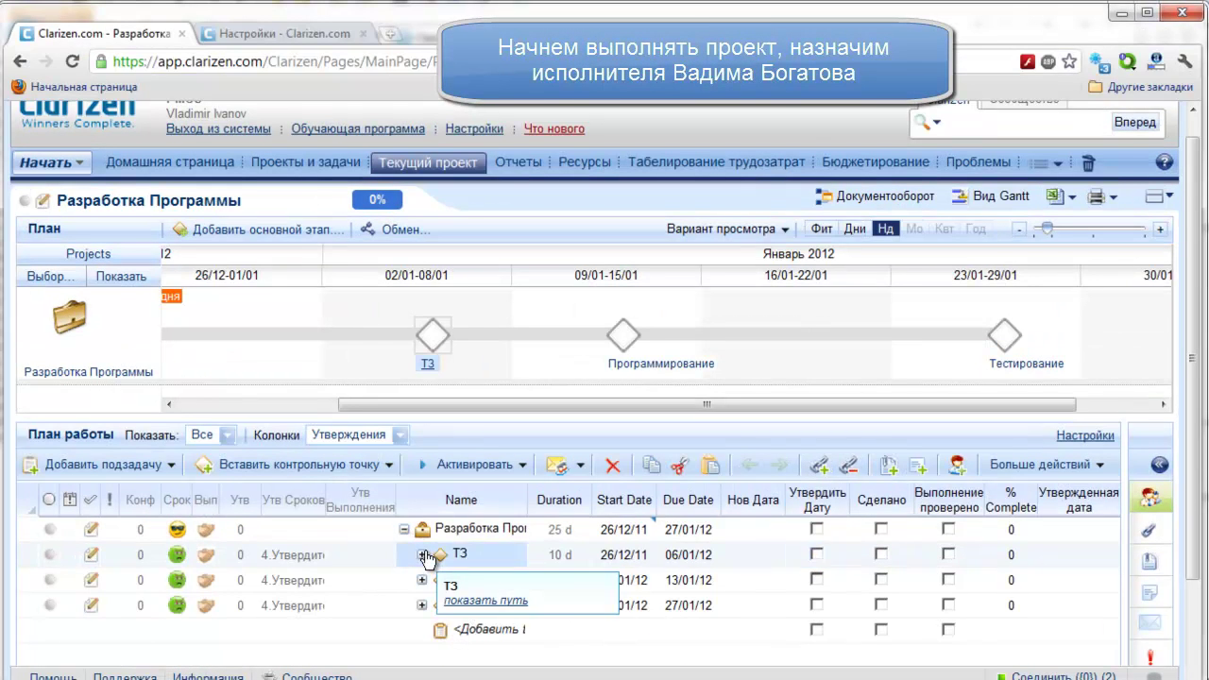
click(423, 556)
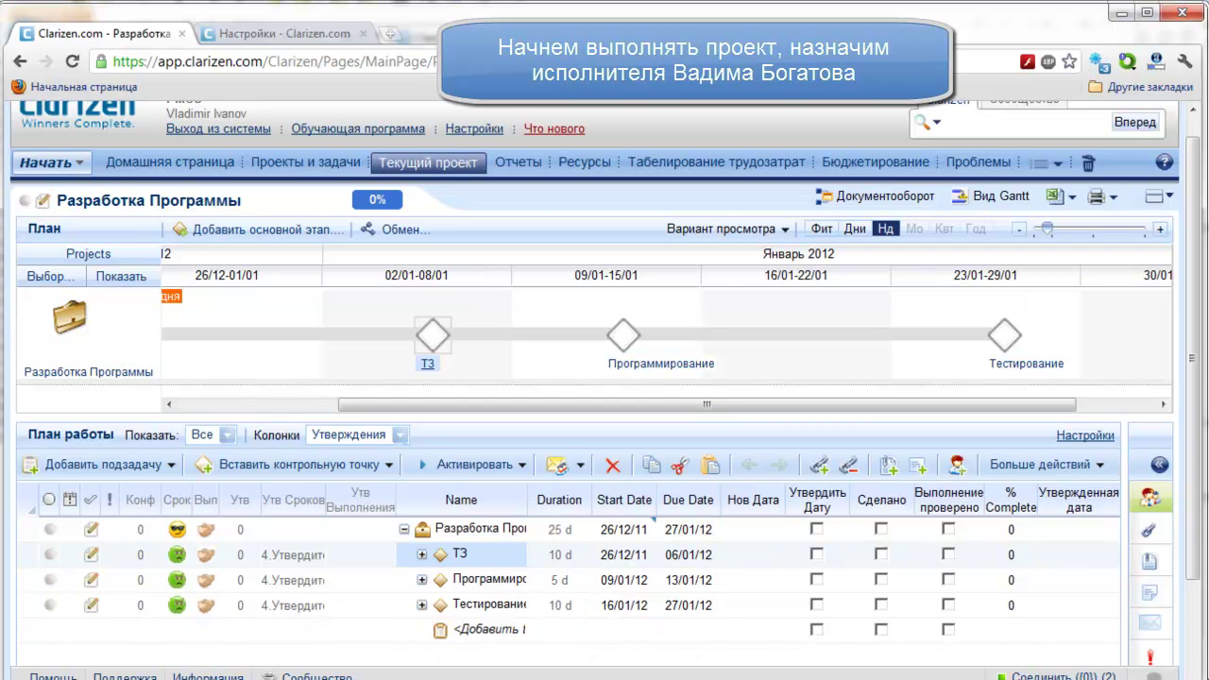
key(ctrl+l)
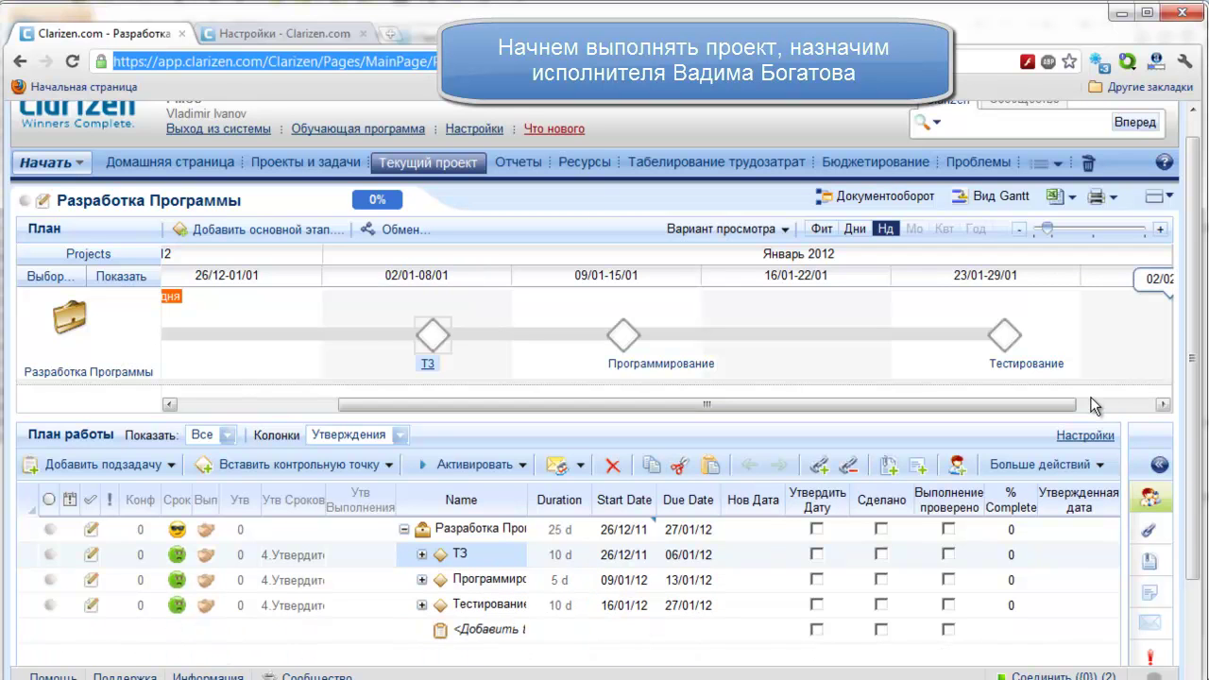
key(Return)
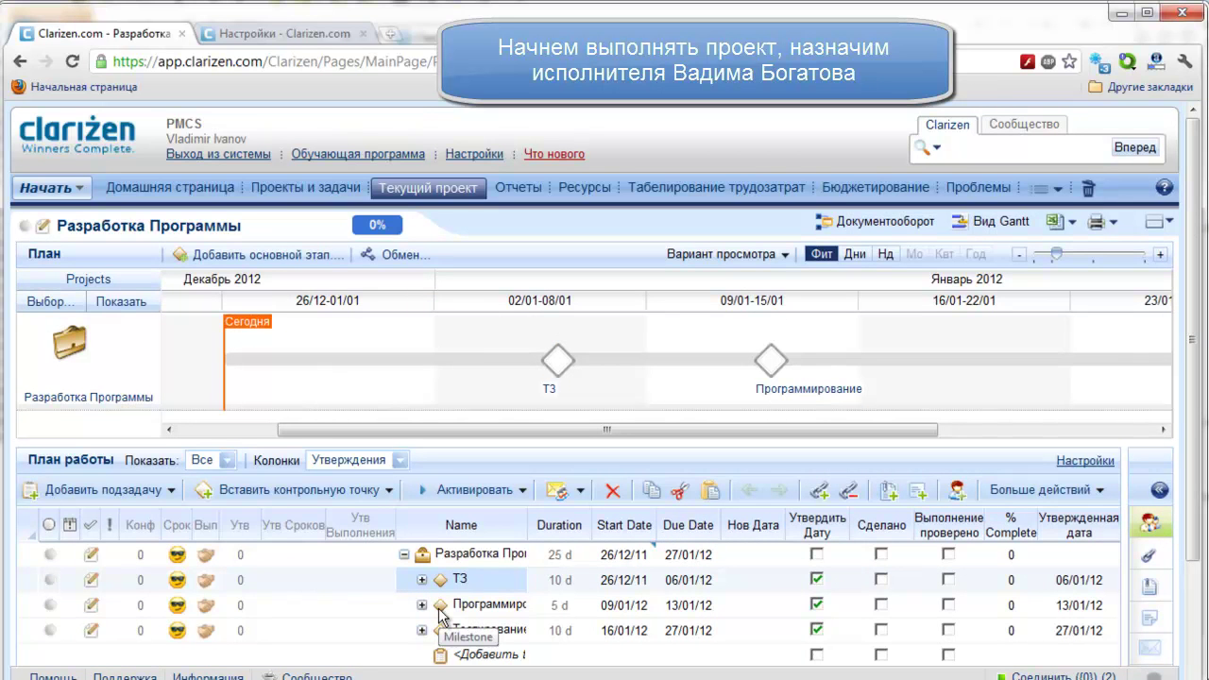
Expand the ТЗ milestone and assign the designated performer as the resource of its Обледование task
click(422, 580)
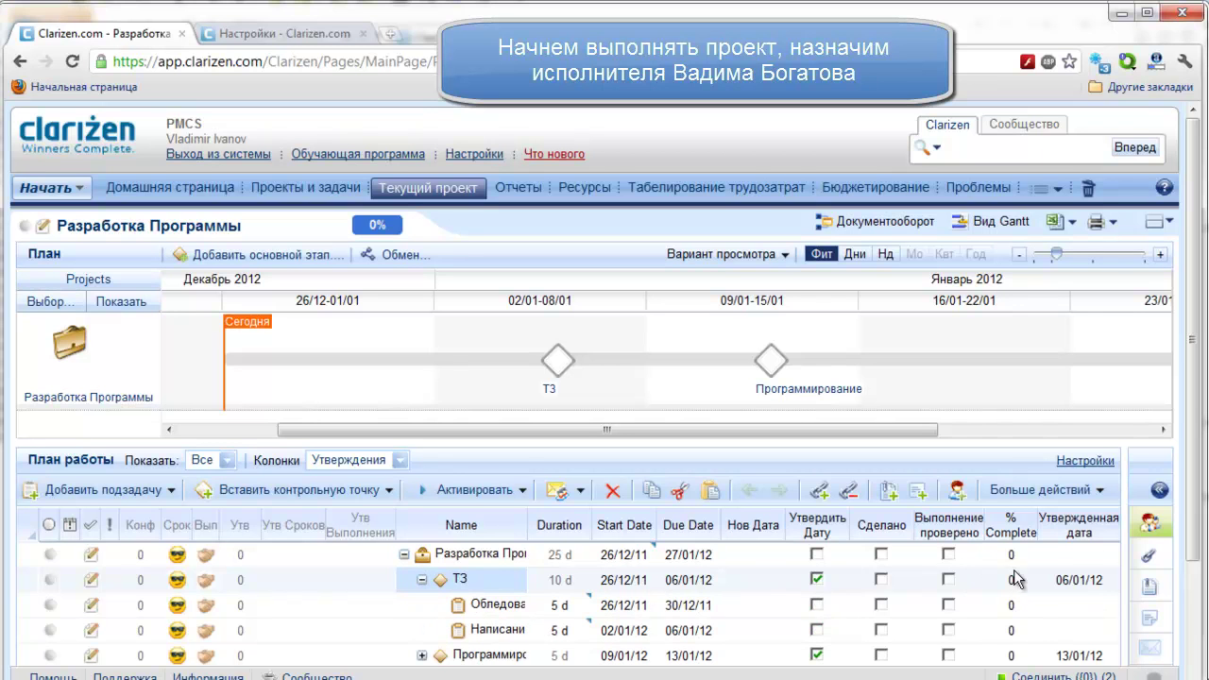
drag(1190, 421, 1204, 457)
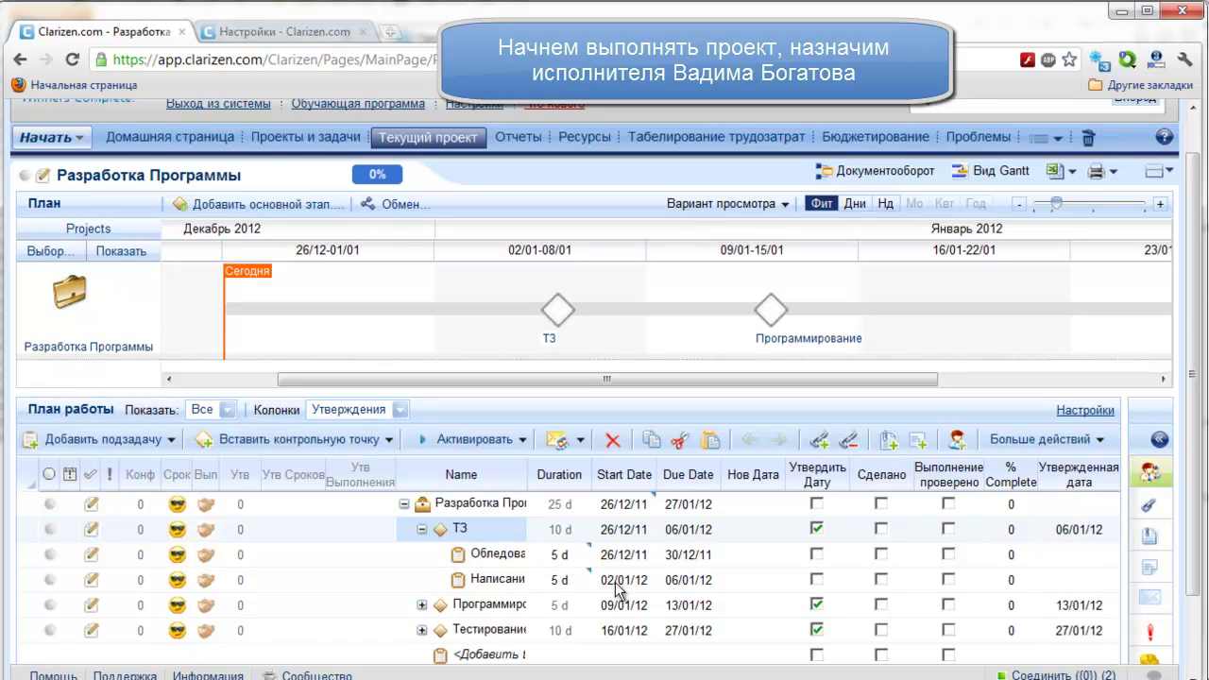
click(510, 560)
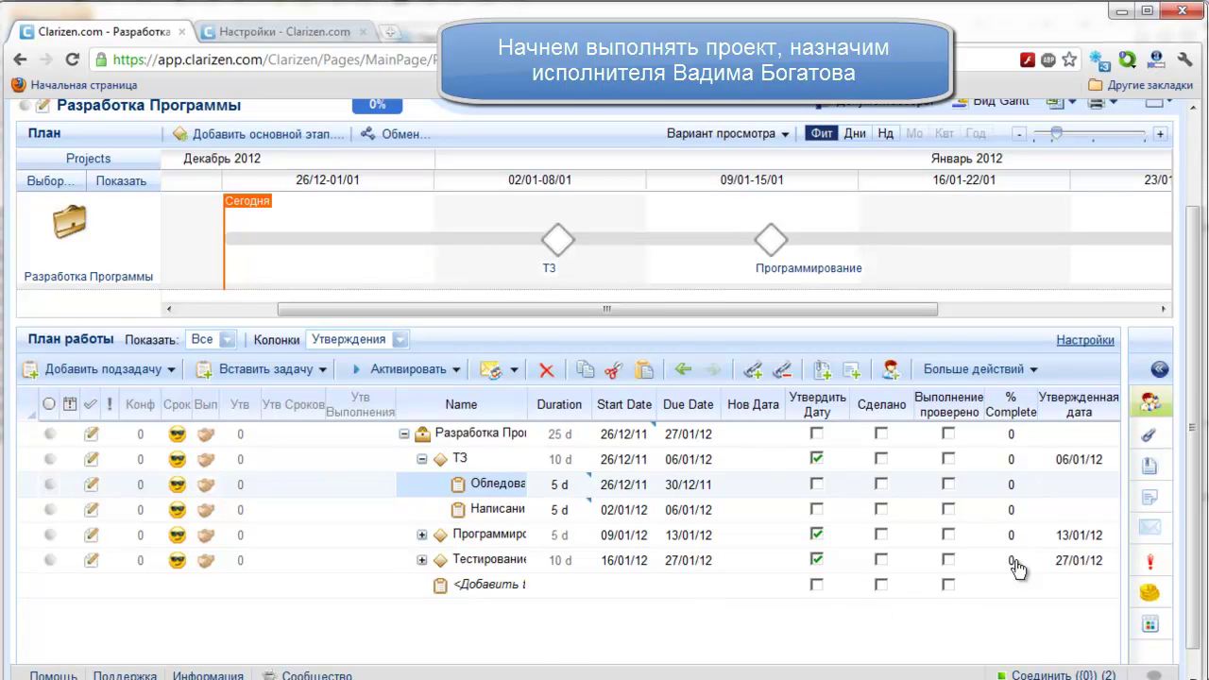
click(1149, 405)
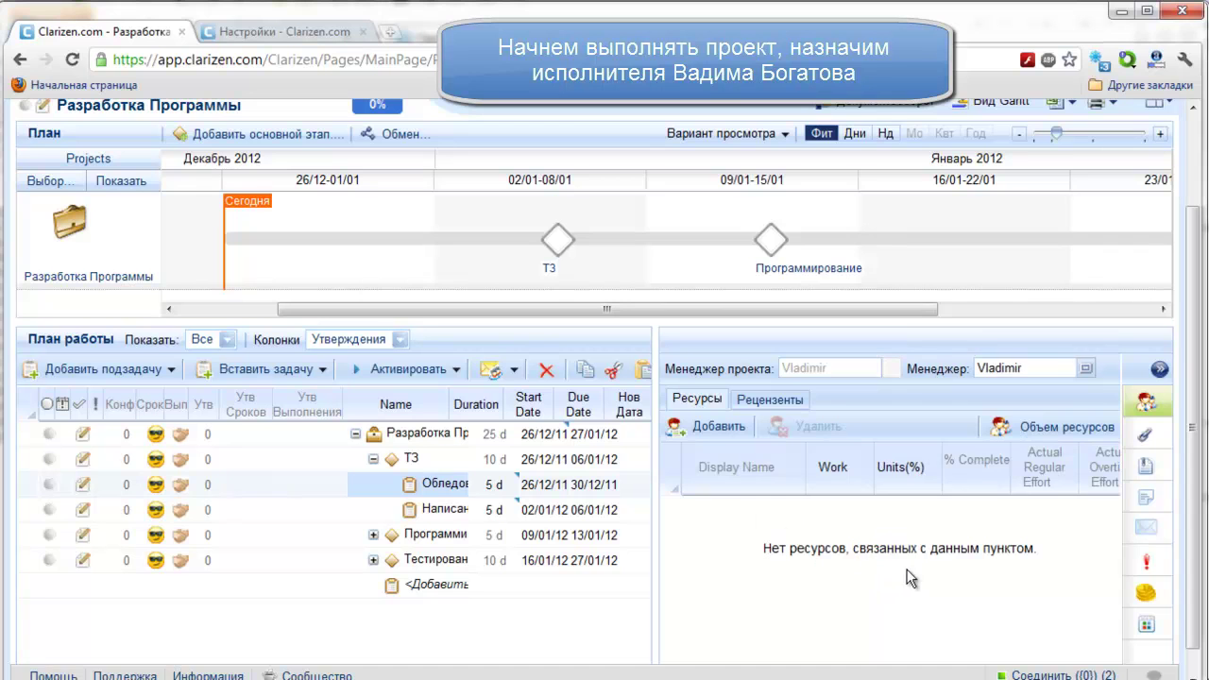
click(749, 430)
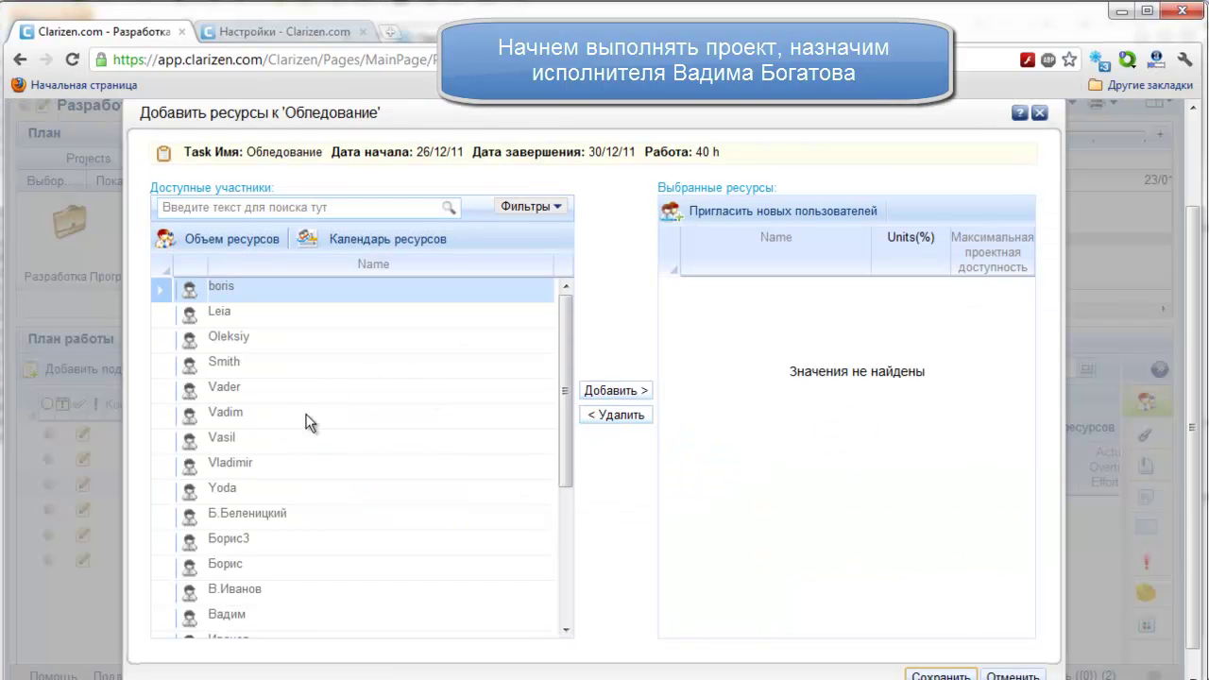
click(270, 415)
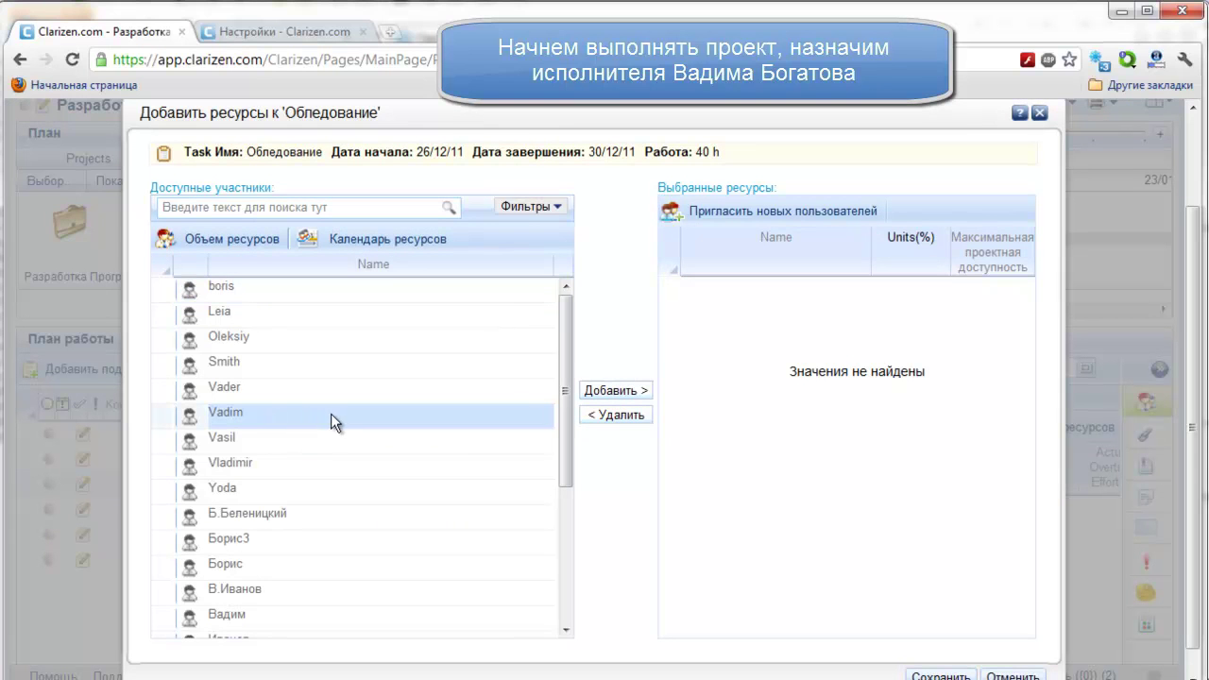
click(610, 390)
click(941, 675)
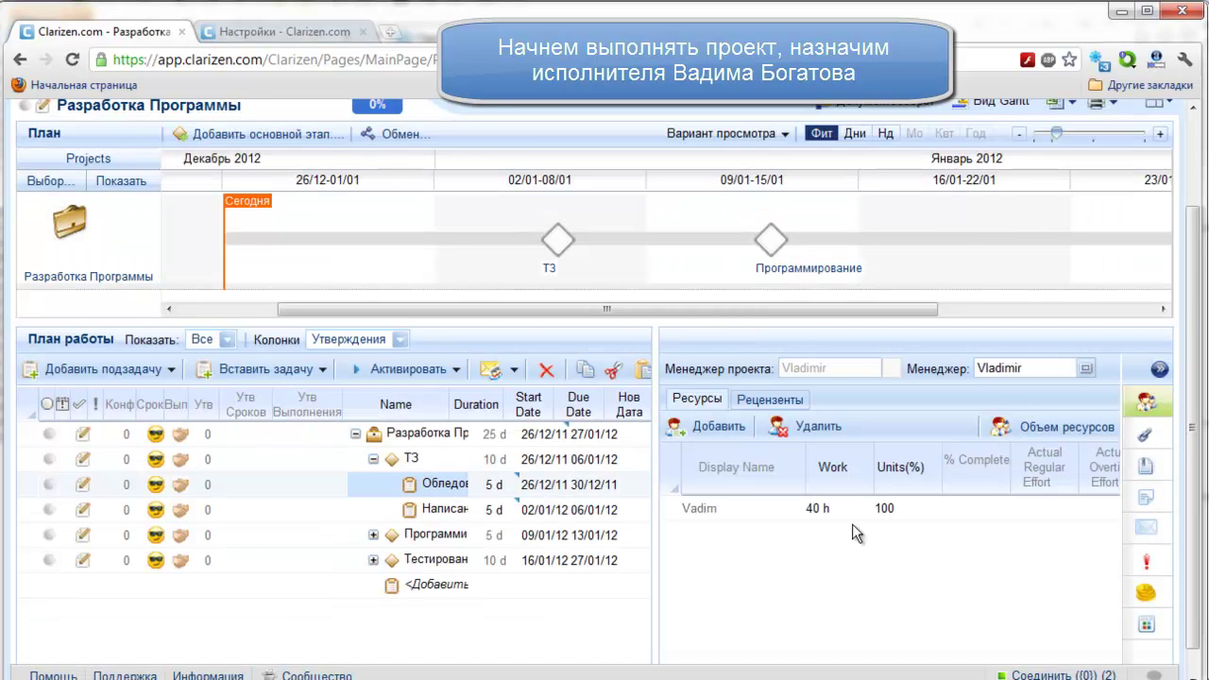
Assign the same performer as the resource of the Написание ТЗ task
click(448, 510)
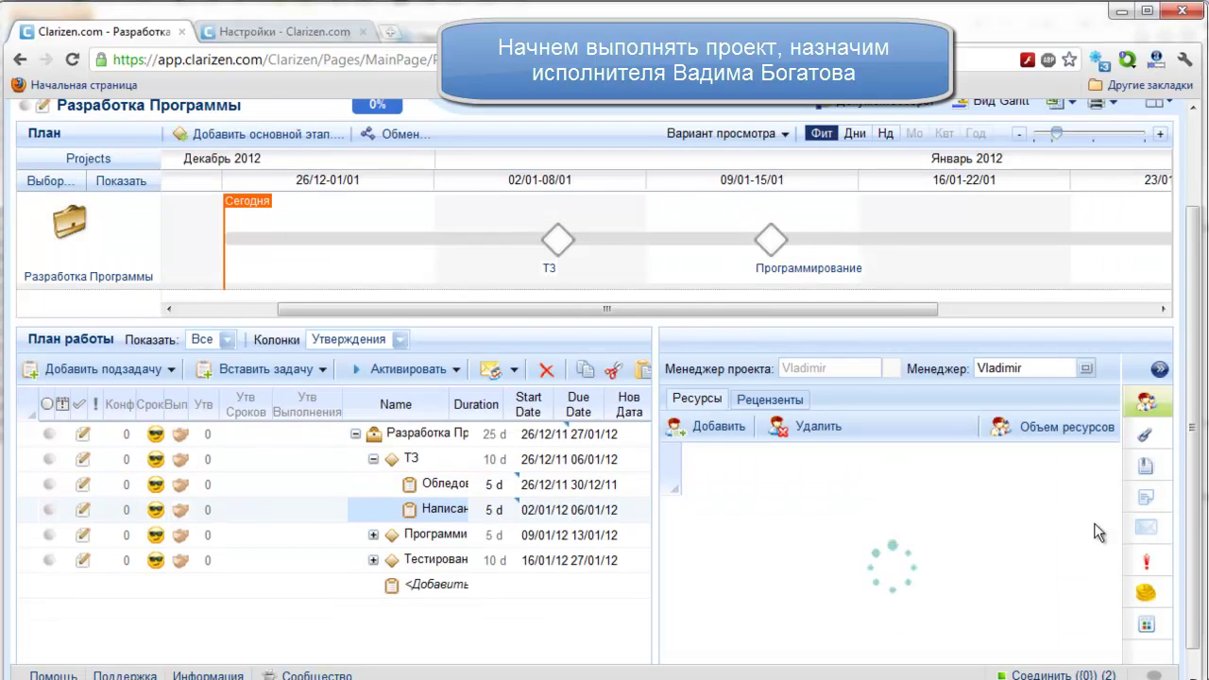
click(715, 430)
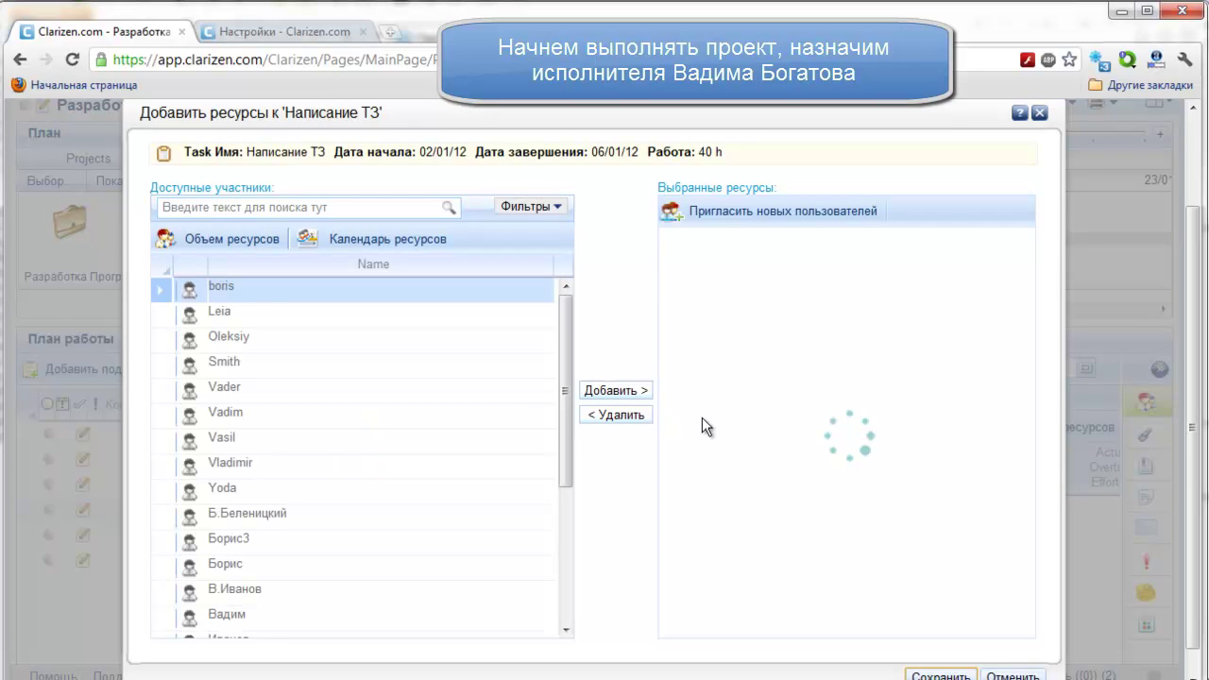
click(322, 414)
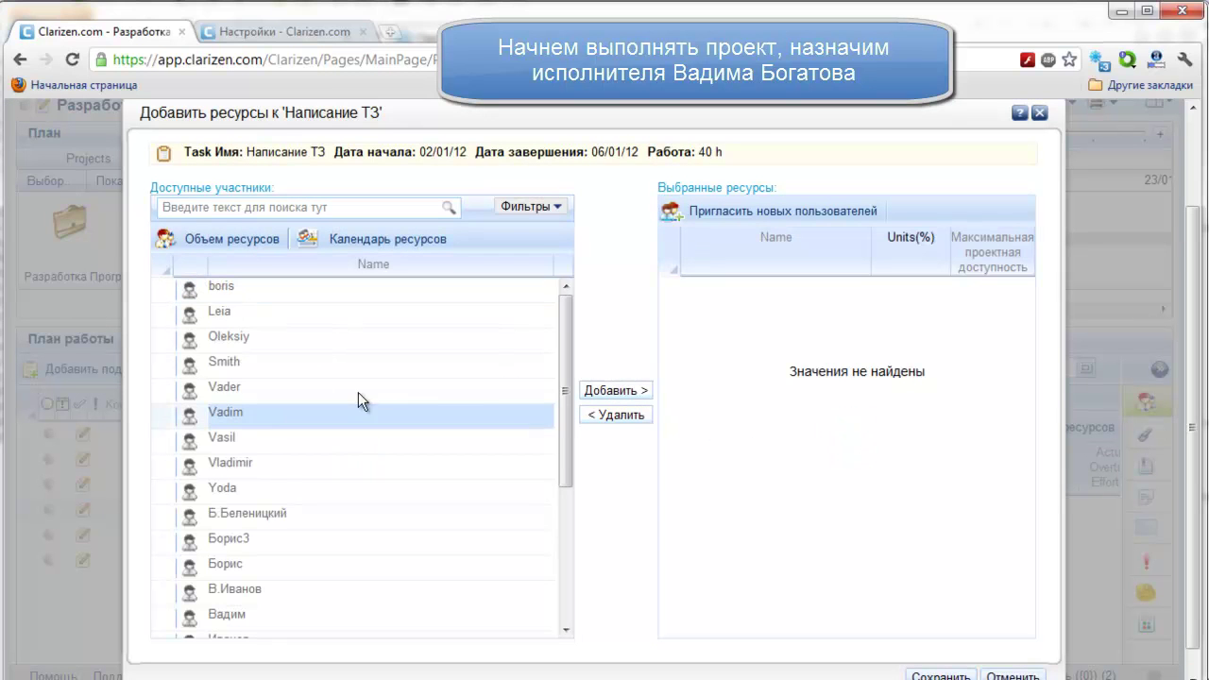
click(609, 389)
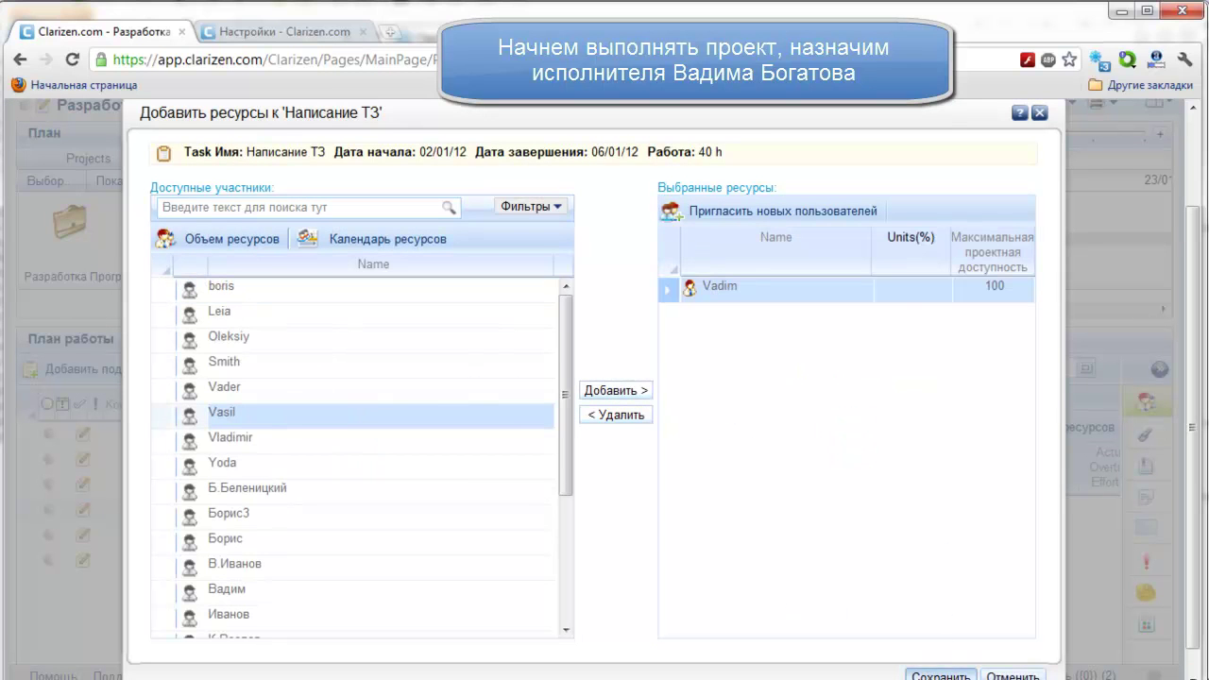
click(941, 677)
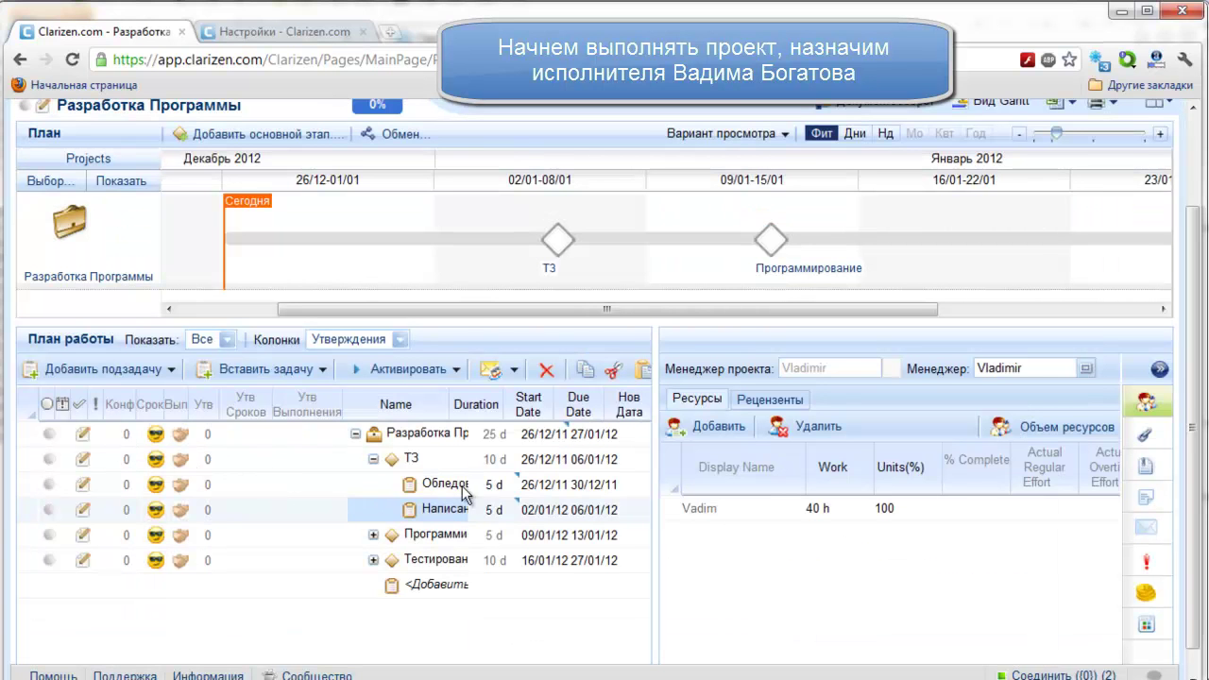
Hide the resource details and activate the Обледование and Написание ТЗ tasks together
click(463, 487)
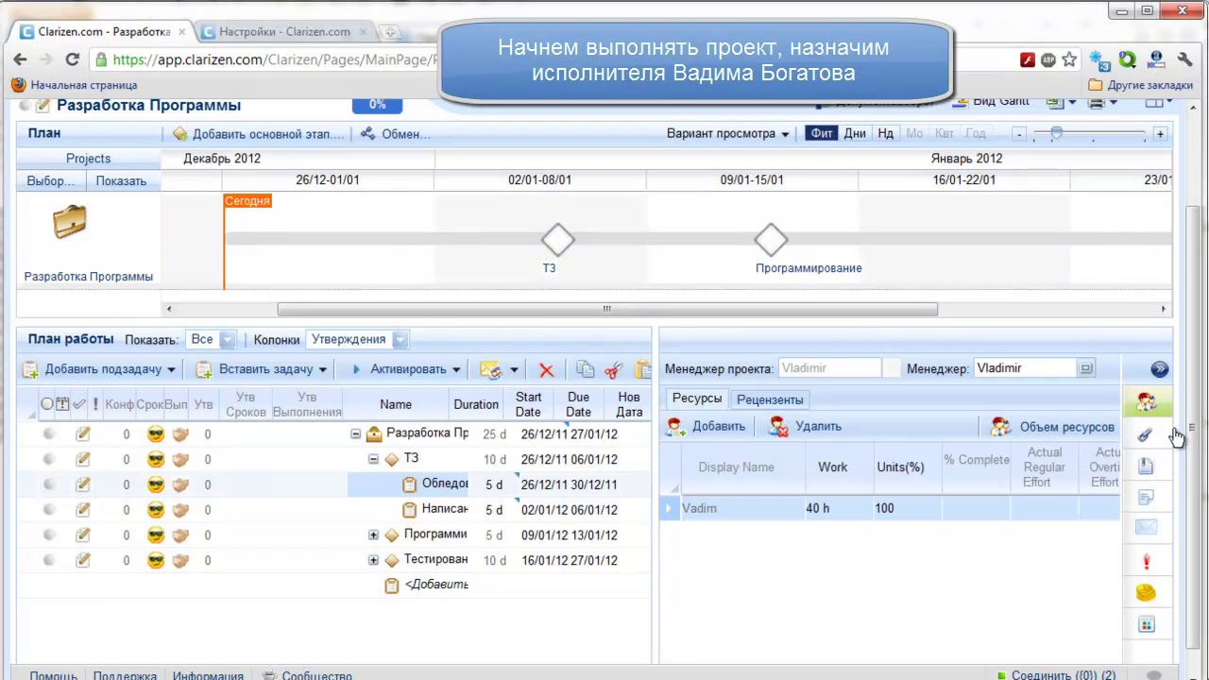
click(1160, 368)
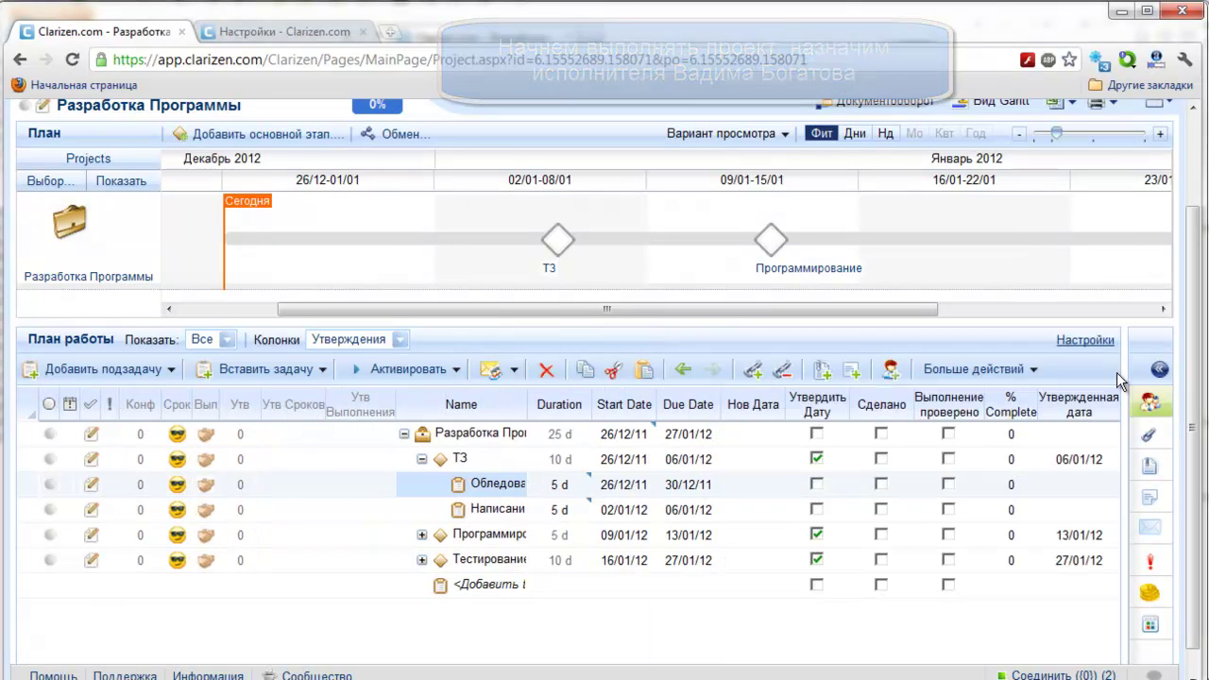
ctrl+click(501, 510)
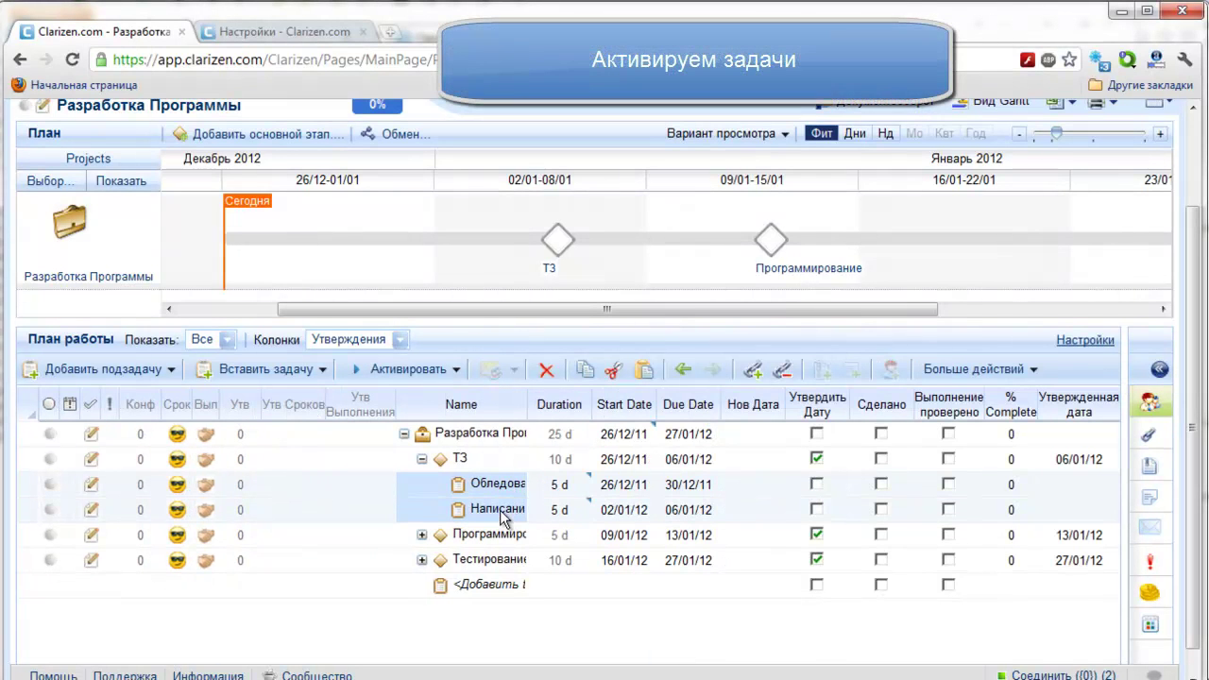
click(429, 373)
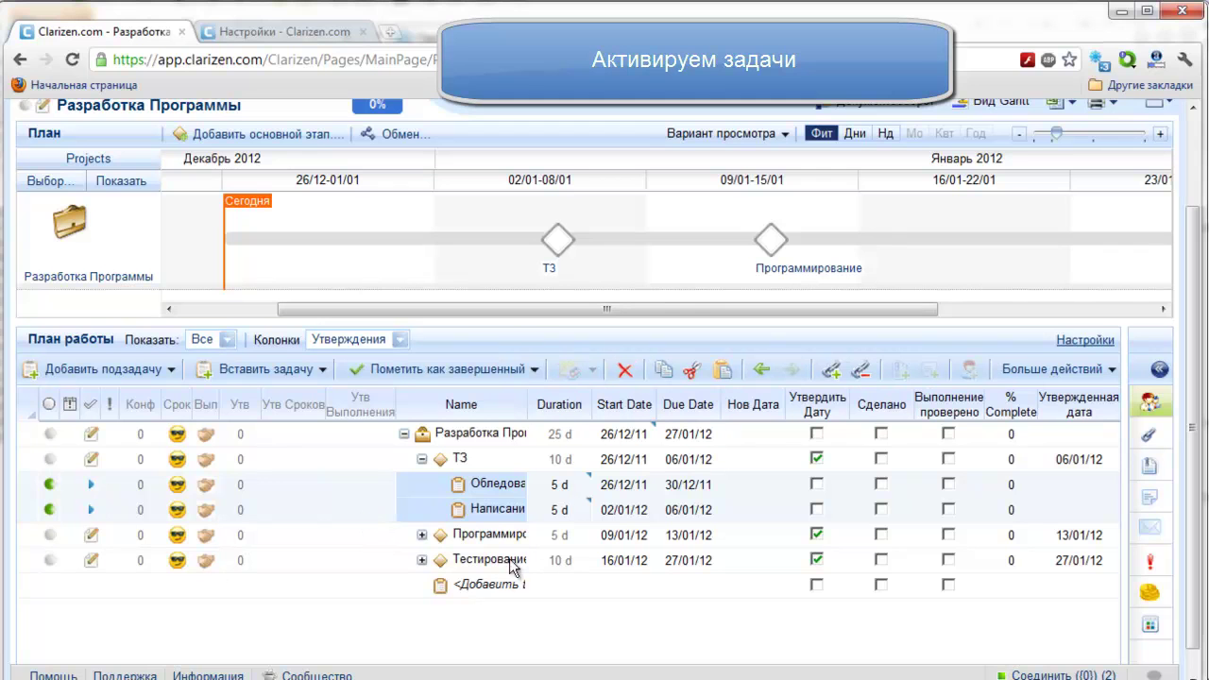
click(502, 511)
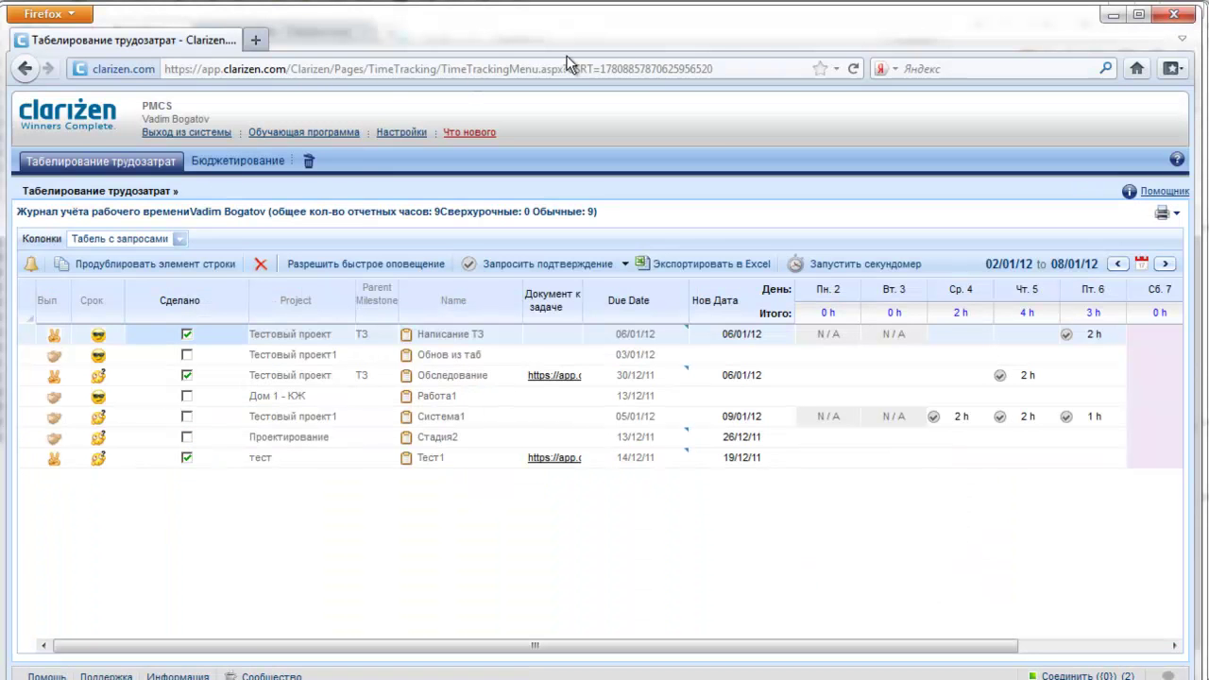
In the performer's Firefox session, reload the timesheet, sort its tasks by project in ascending order and slightly widen the Project column
click(751, 63)
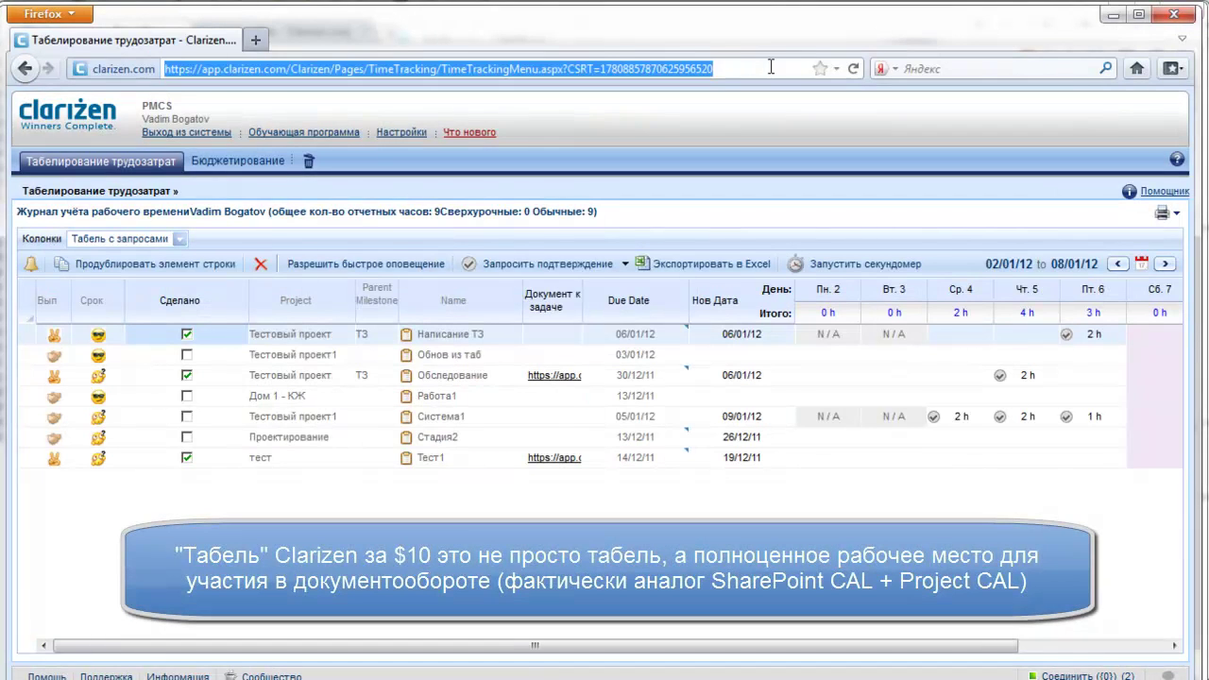
key(Return)
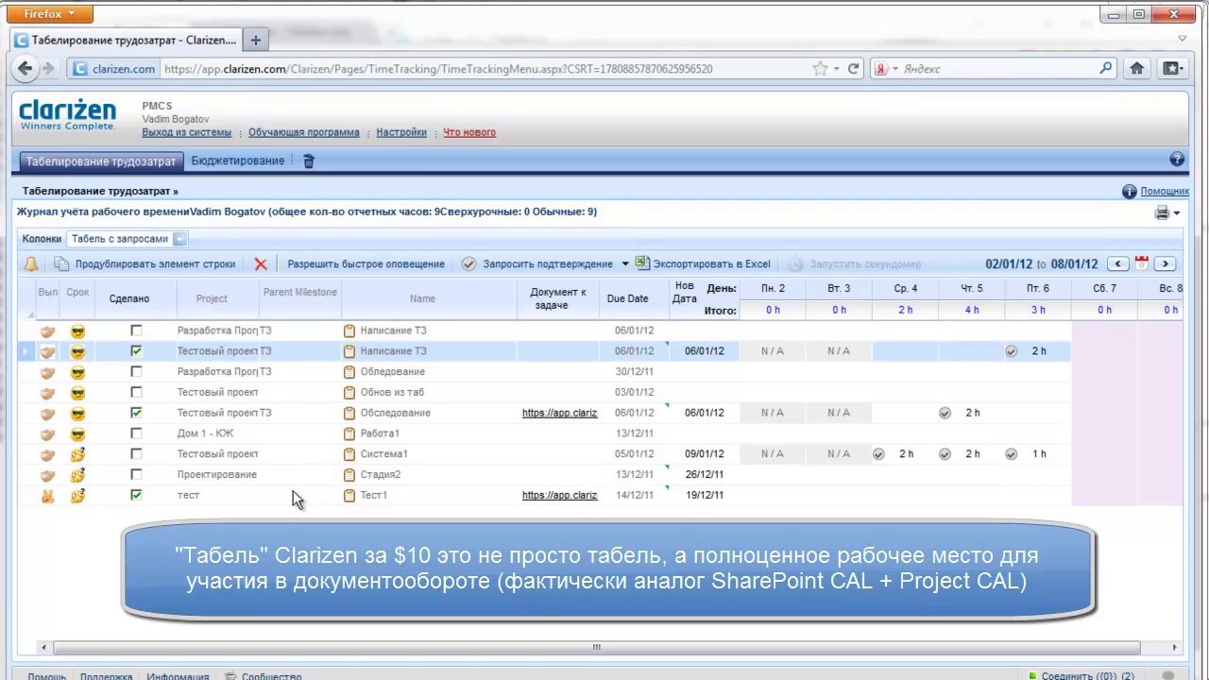
drag(261, 301, 296, 301)
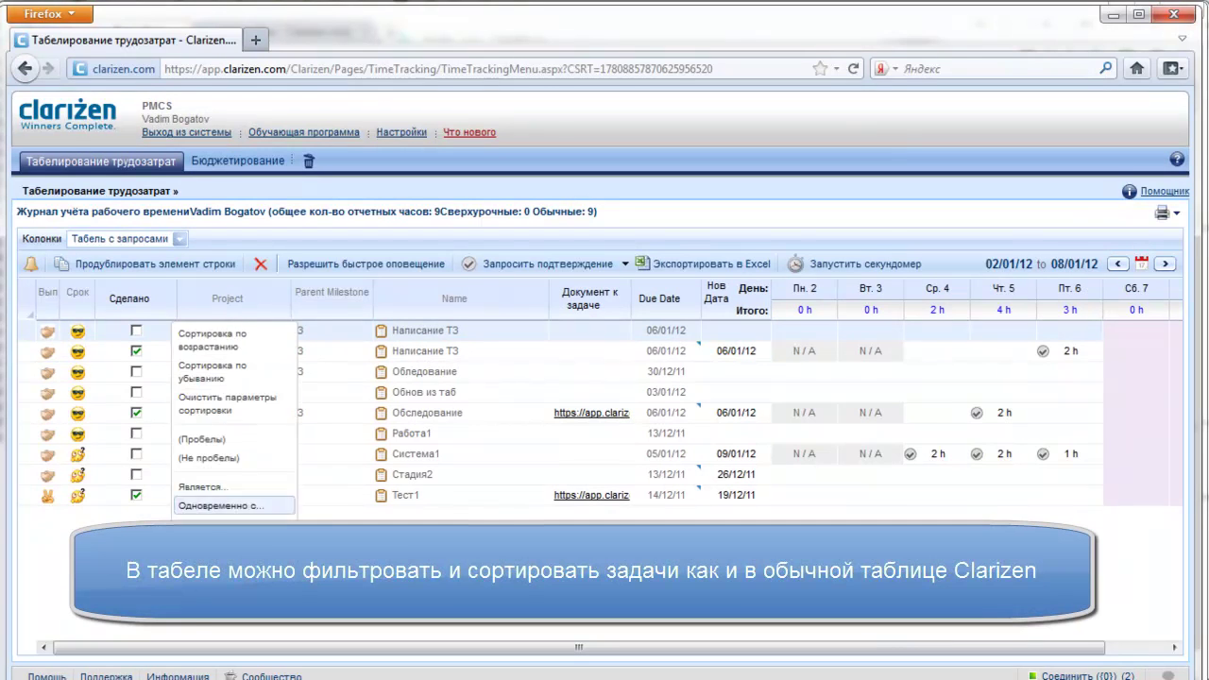
mouse_move(237, 305)
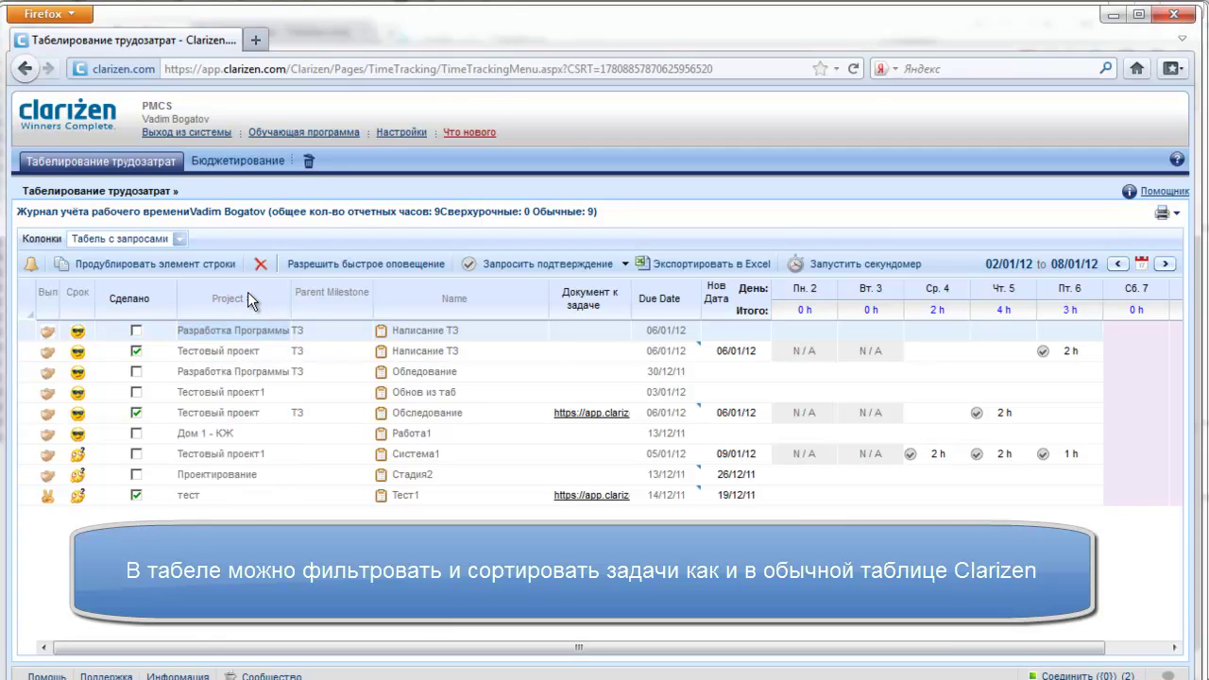
click(244, 348)
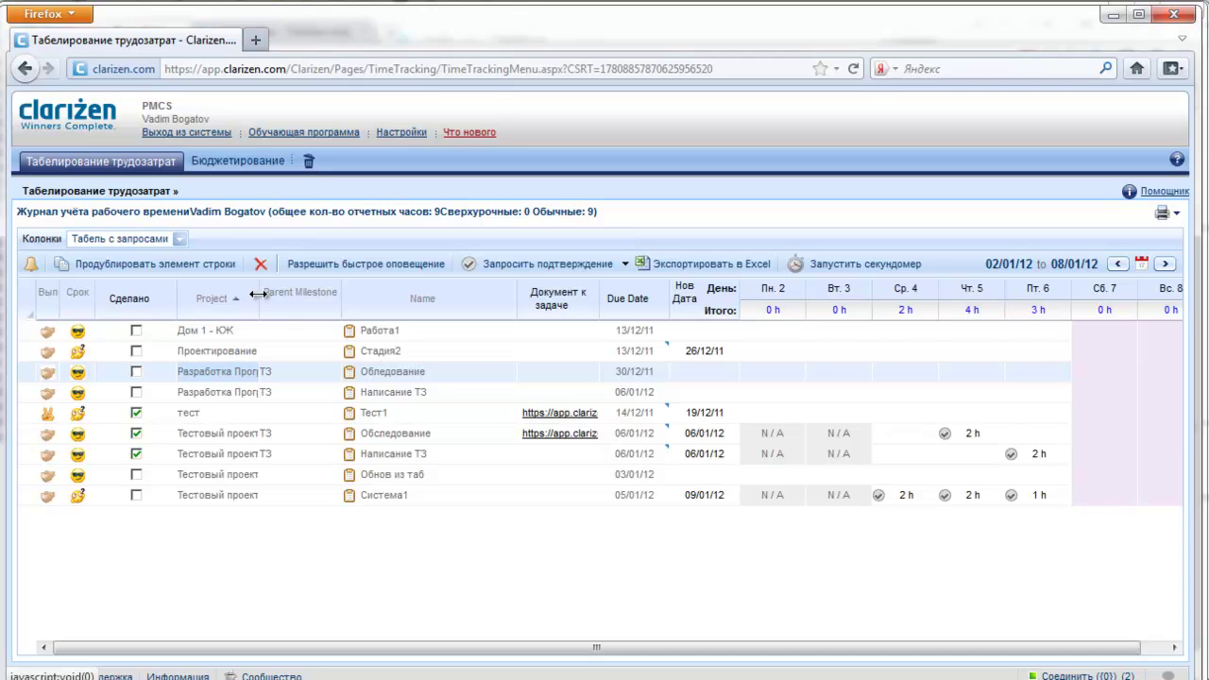
drag(263, 299, 269, 299)
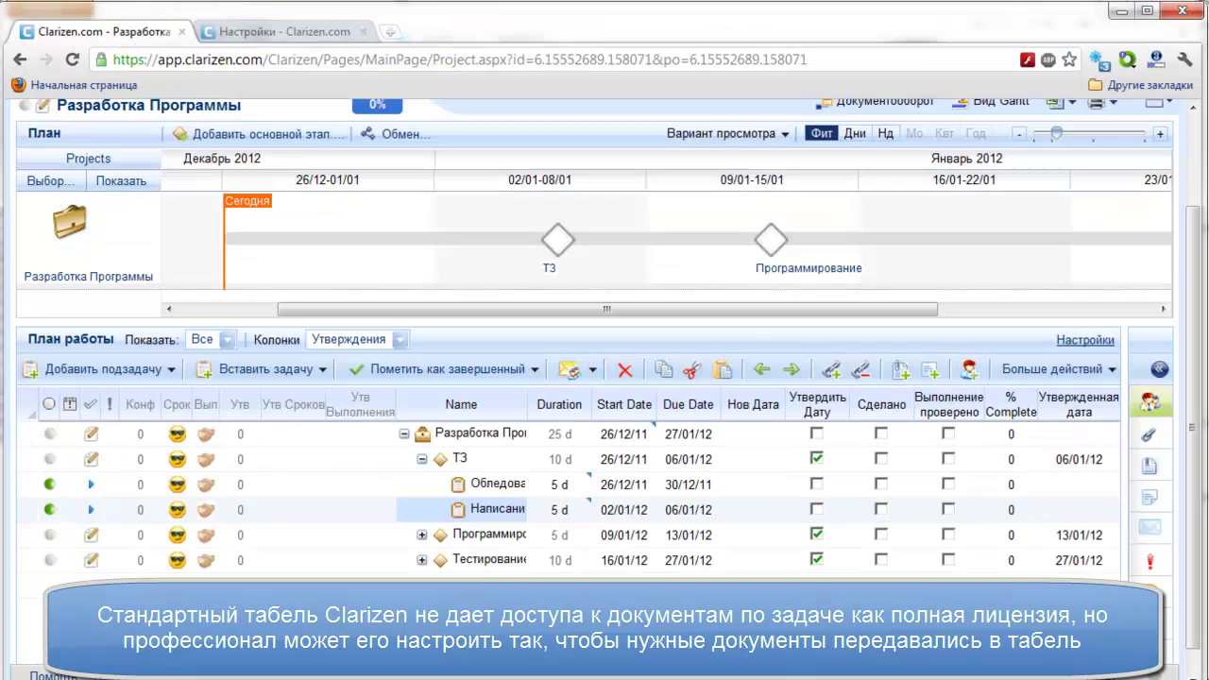
In the Chrome session, attach the file Усть-Луга для теста from the Documents library to the Обледование task
click(497, 485)
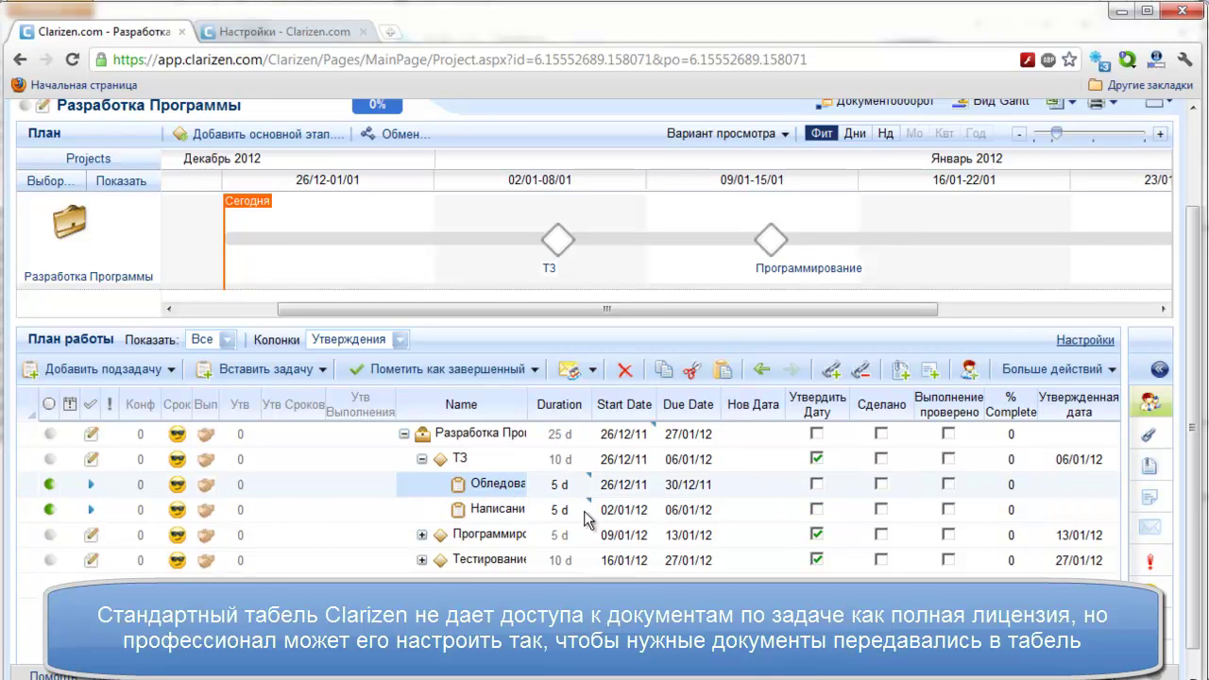
click(1143, 477)
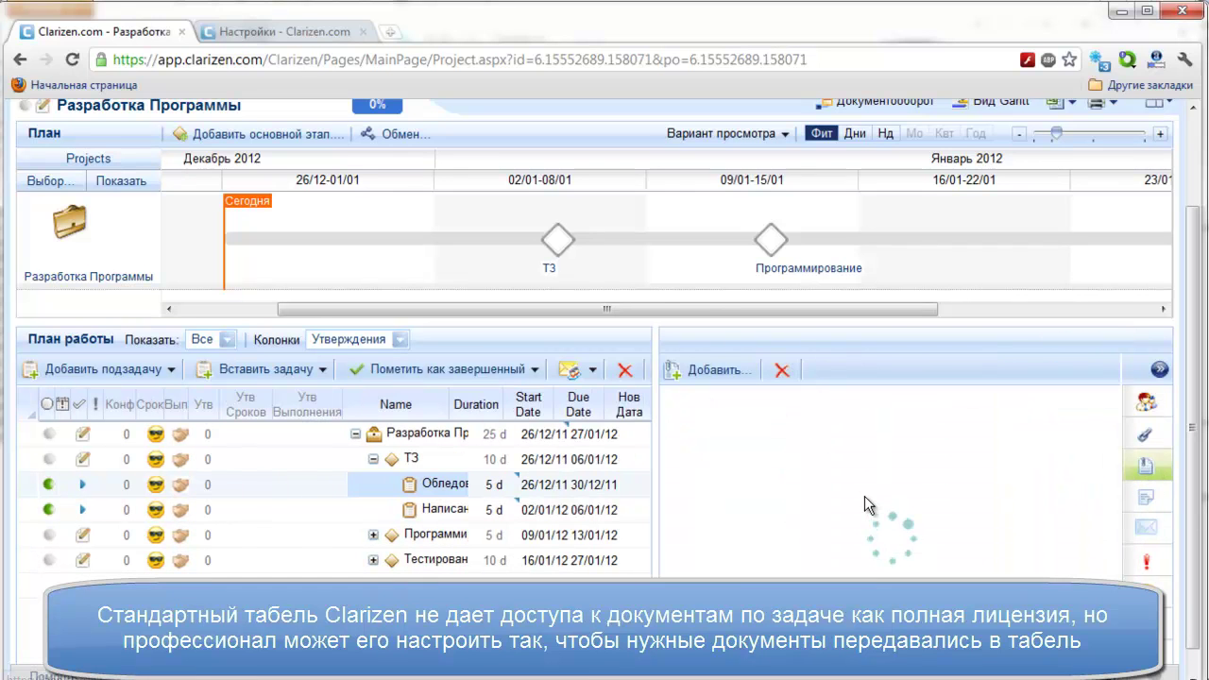
click(721, 376)
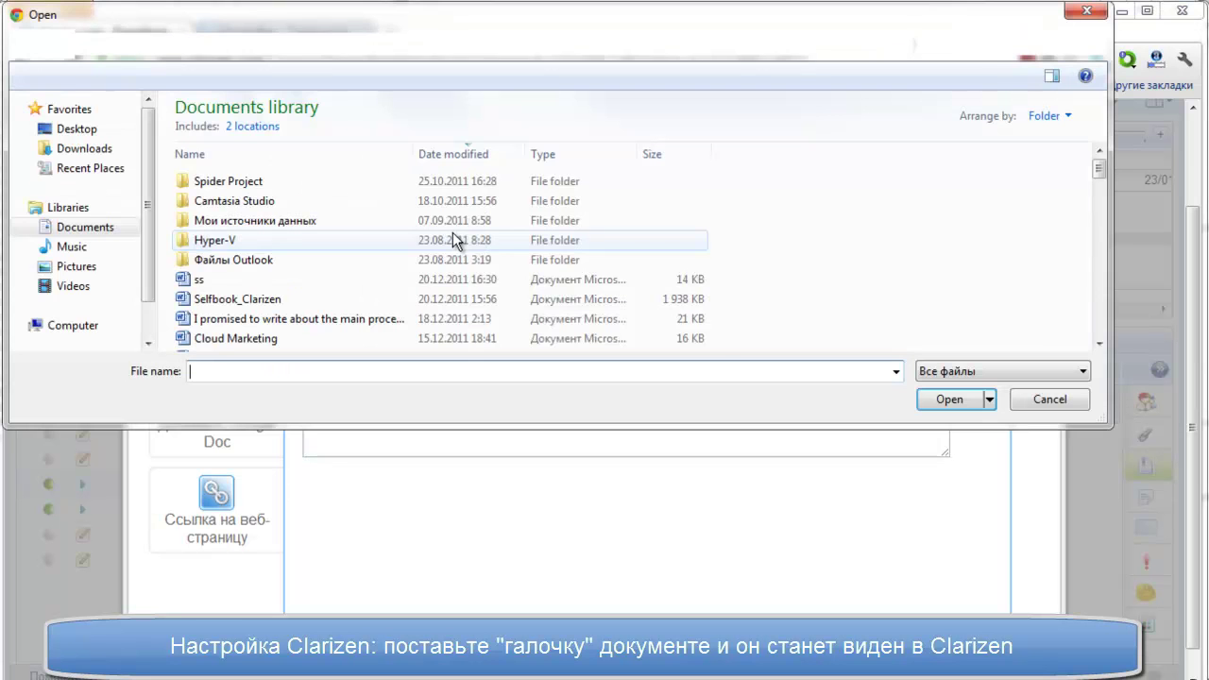
drag(1100, 170, 1101, 168)
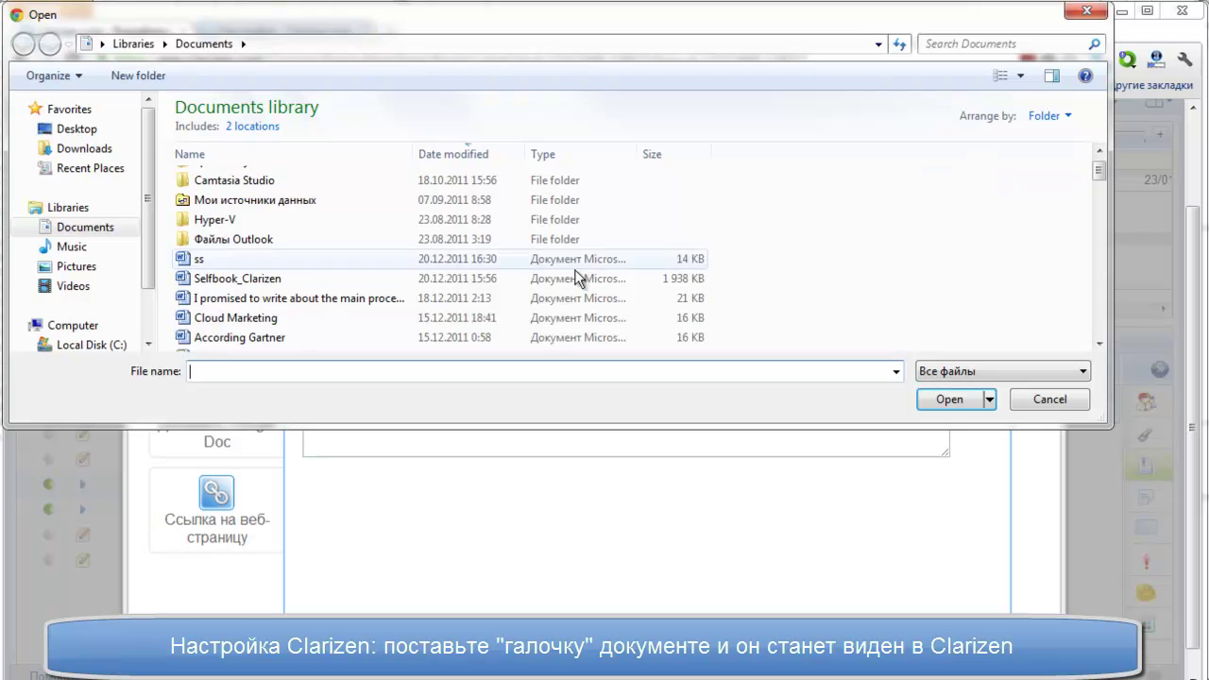
click(257, 326)
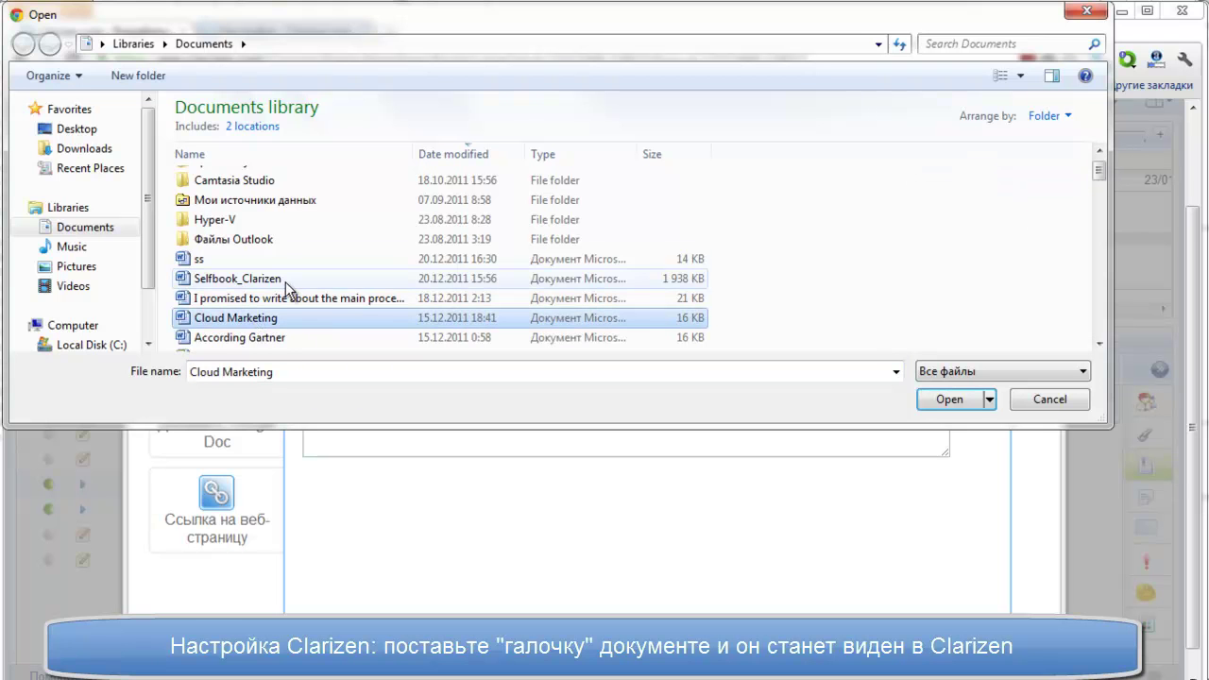
scroll(453, 312, down, 5)
scroll(425, 310, down, 3)
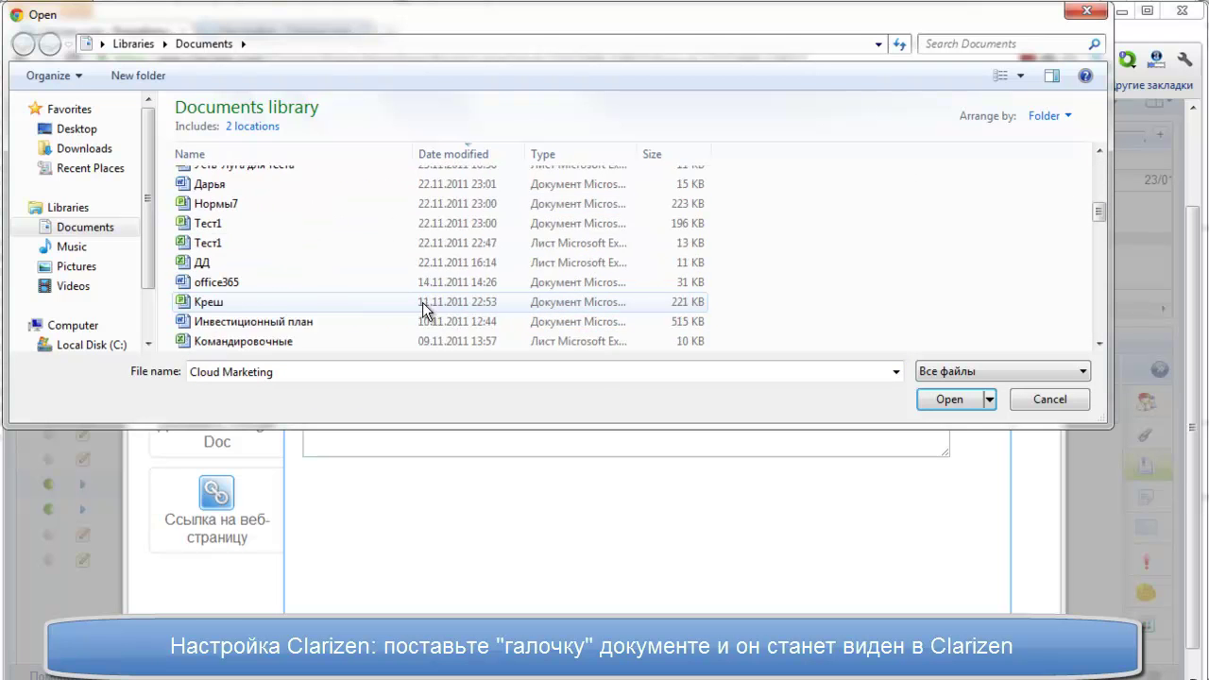
scroll(419, 303, up, 3)
scroll(369, 217, up, 1)
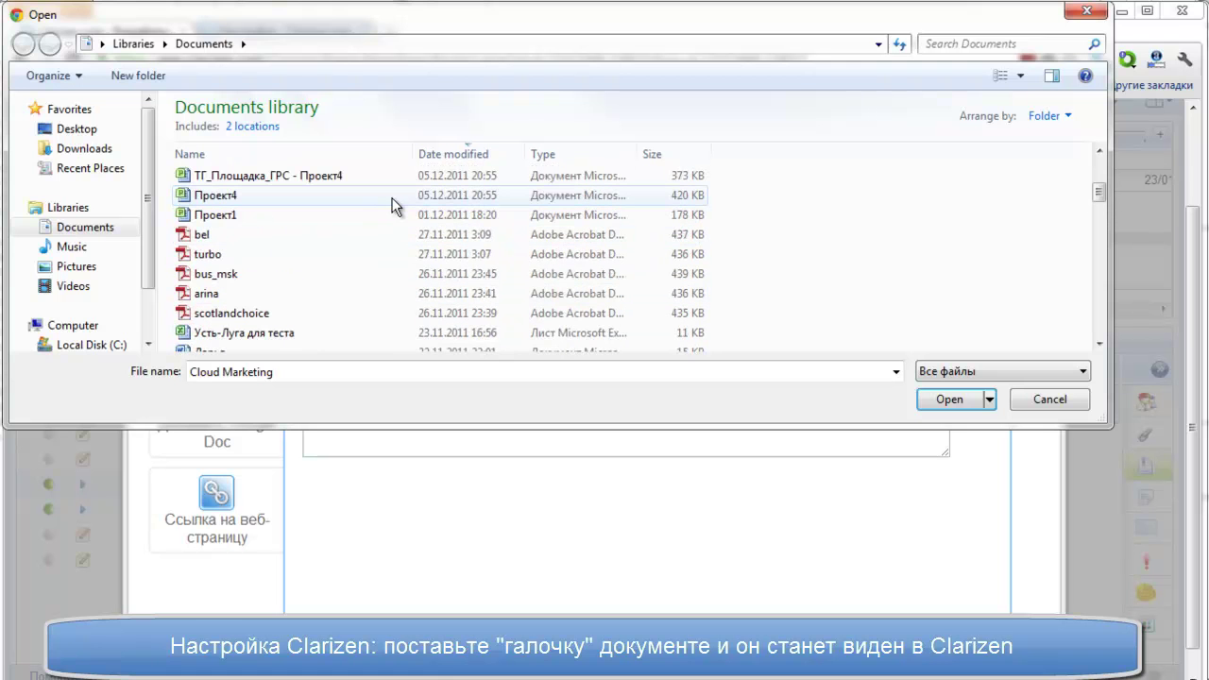
click(316, 332)
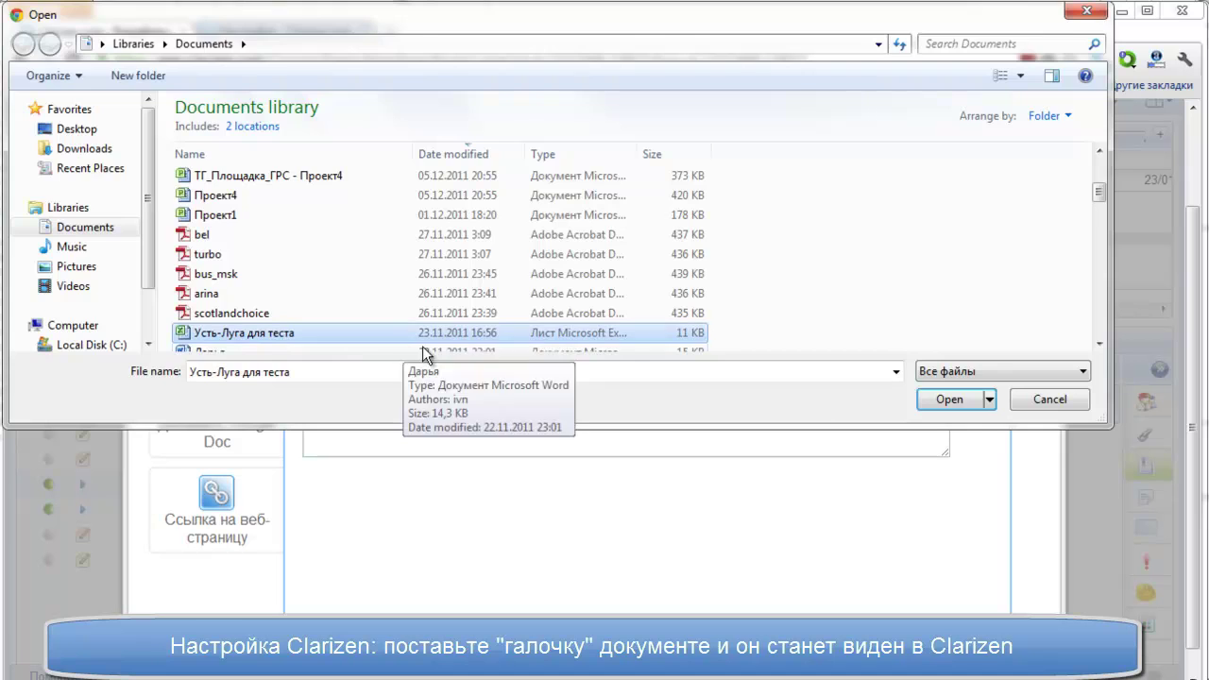
click(950, 399)
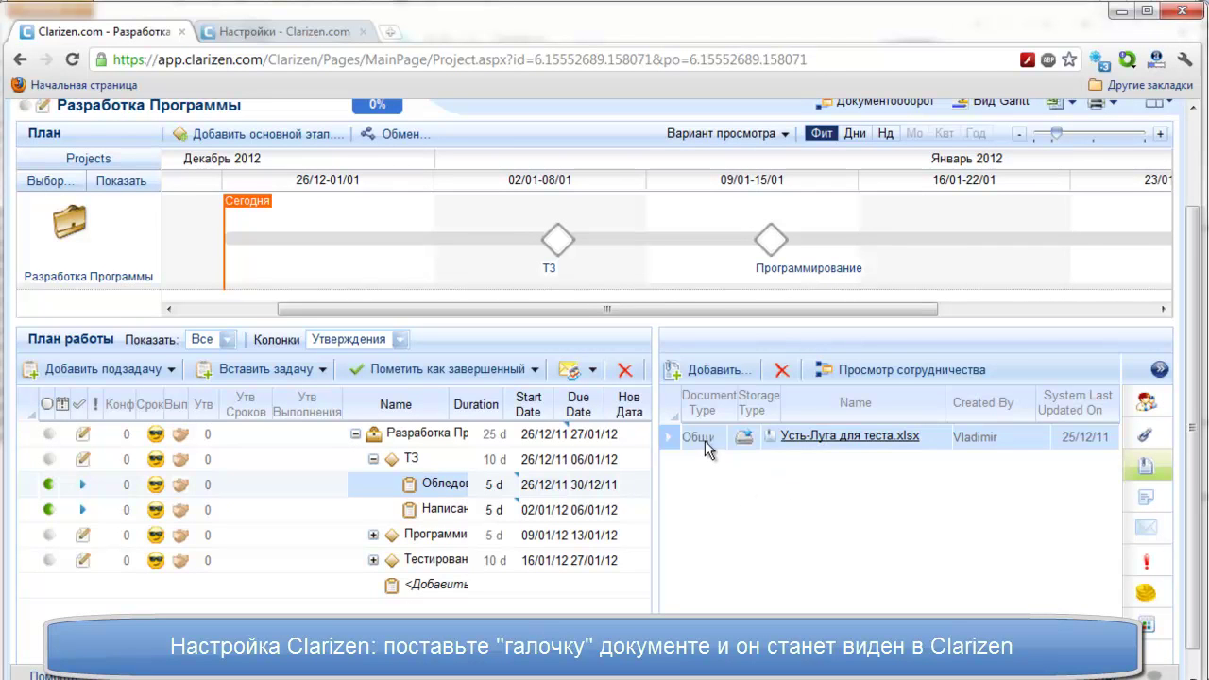
Enable the custom option Передать документ в табель in the parameters of the attached Усть-Луга для теста.xlsx document
right_click(705, 440)
click(747, 540)
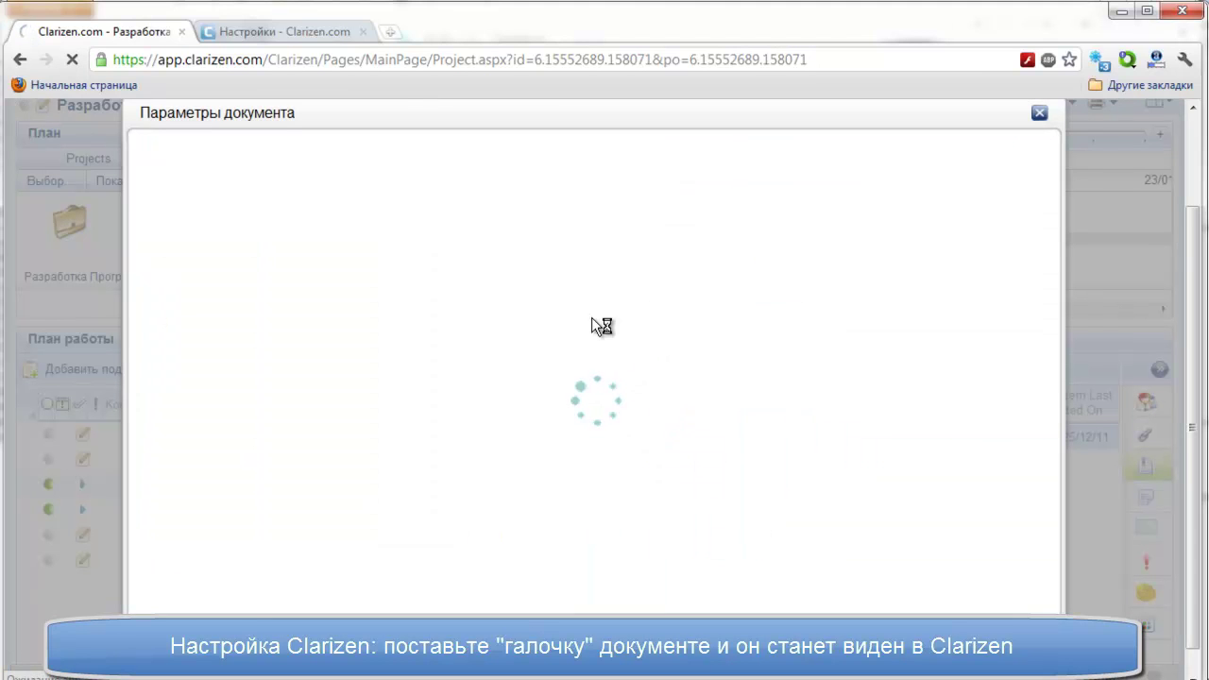
click(592, 160)
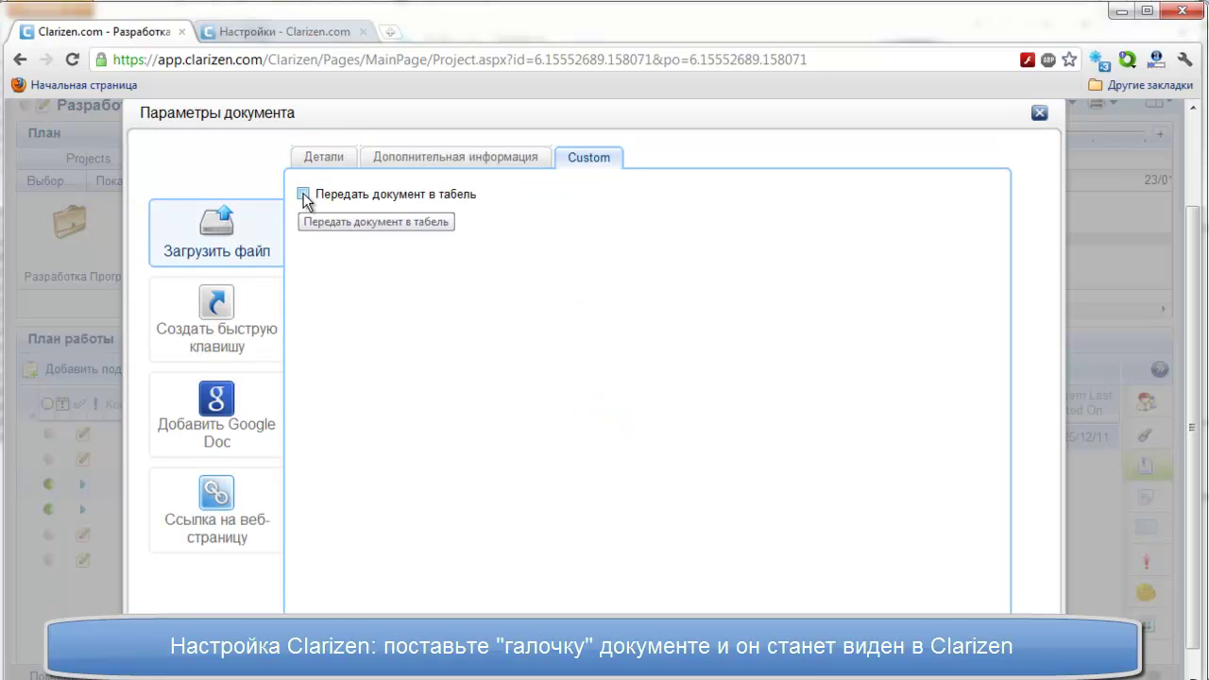
click(303, 194)
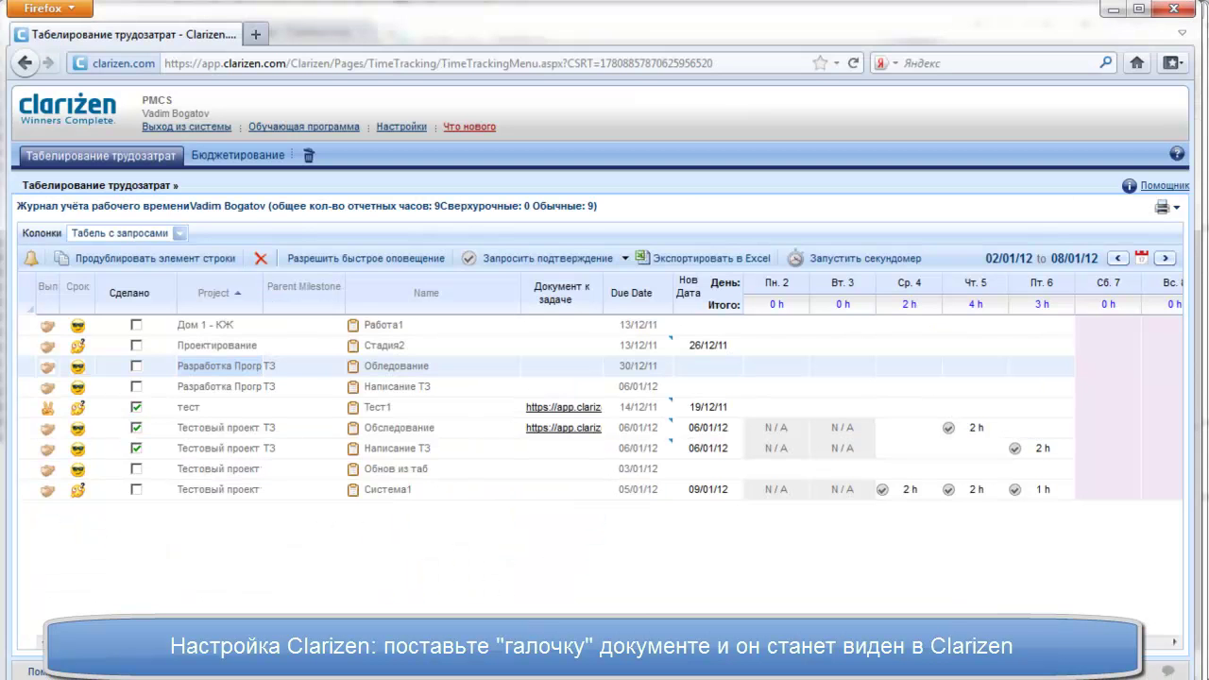
In the performer's Firefox session, reload the timesheet and open the document linked to the Обледование task in Microsoft Excel
click(761, 58)
click(761, 59)
key(Return)
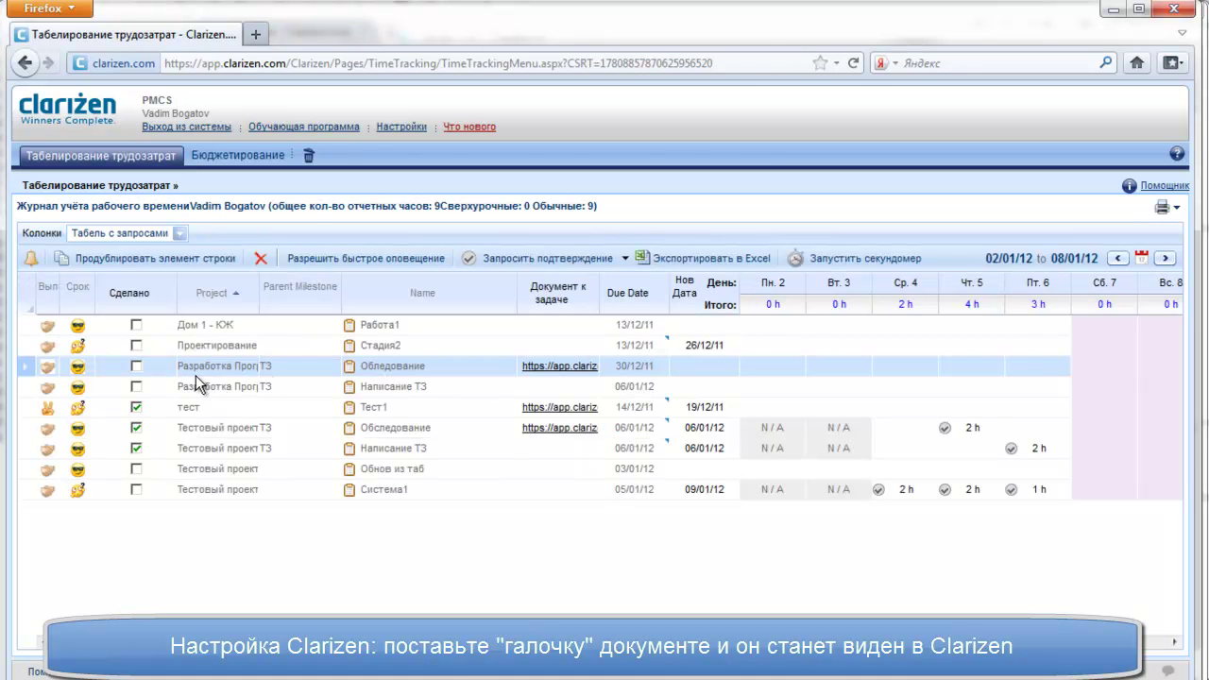
click(535, 368)
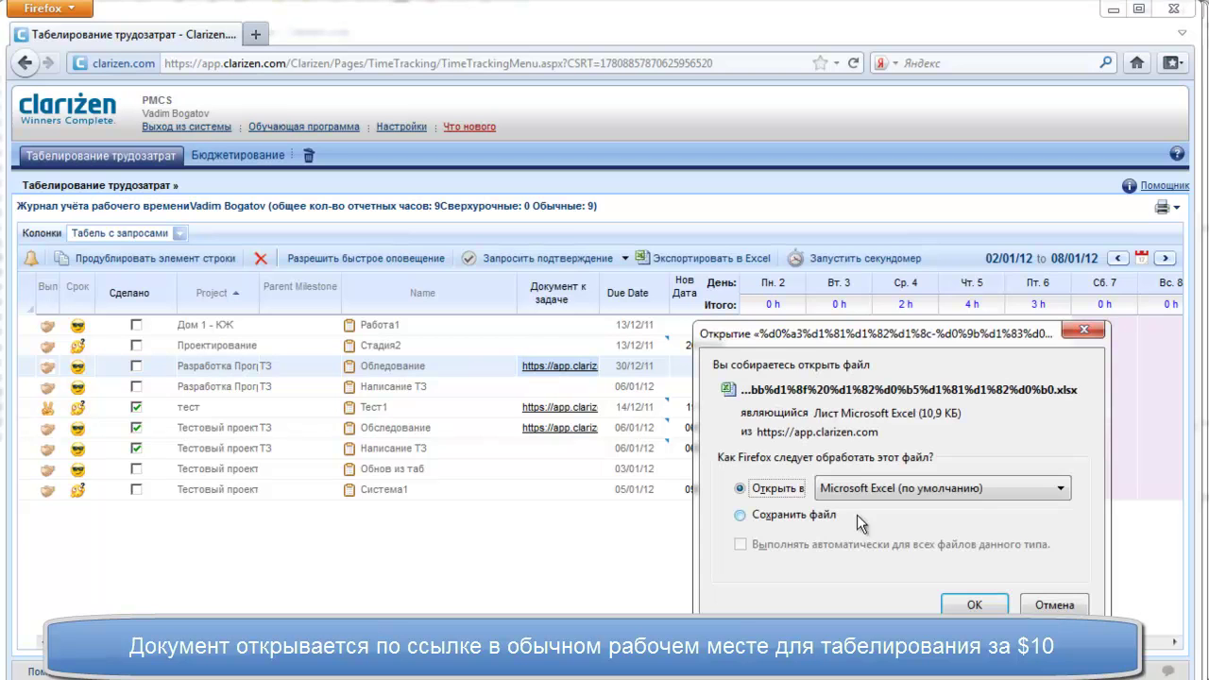
click(986, 606)
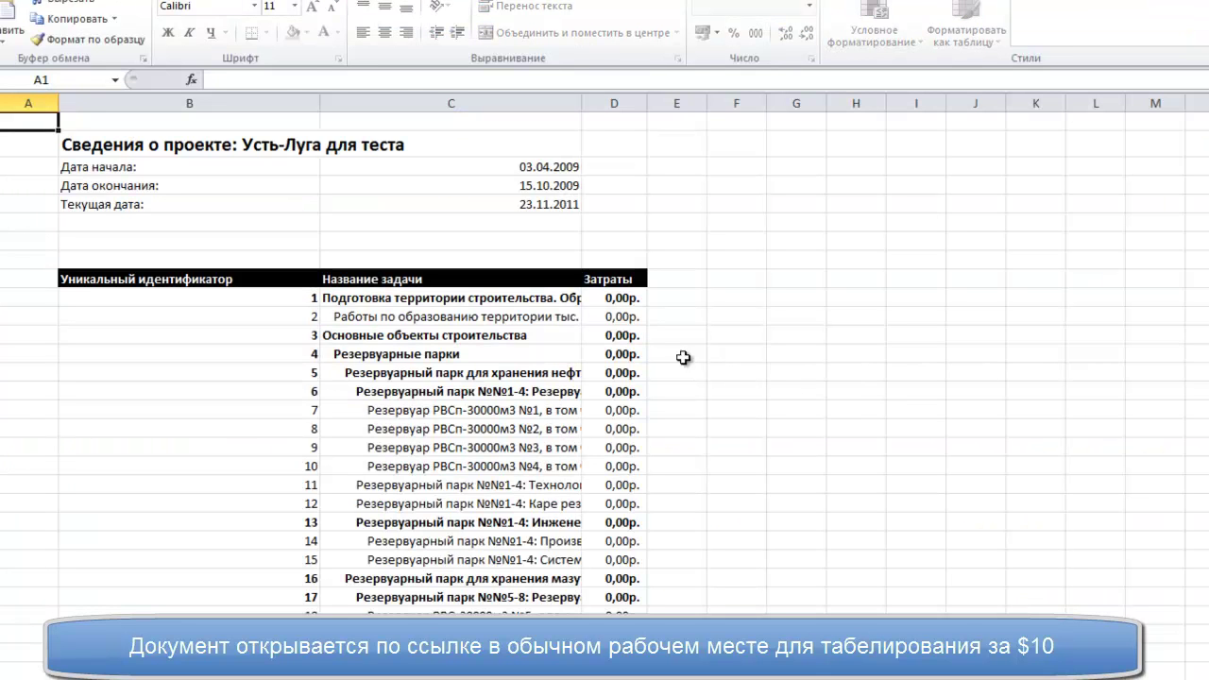
click(527, 334)
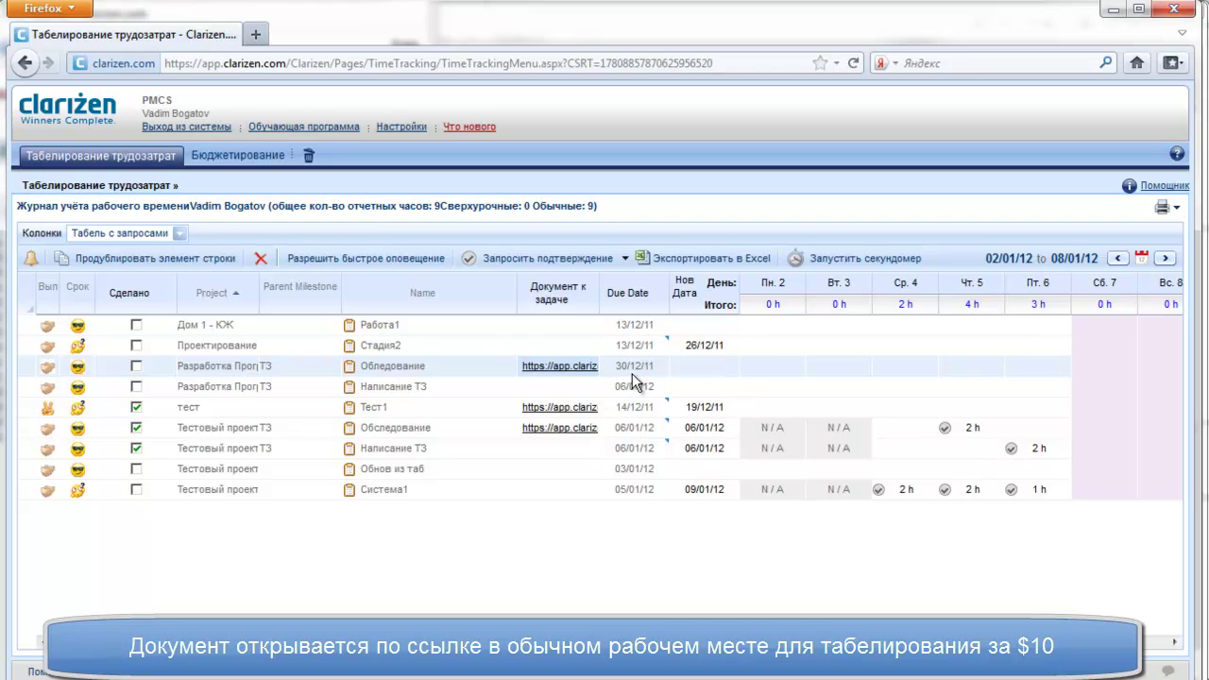
In the timesheet week 26/12/11 to 01/01/12, log 2 hours on the Обледование task for Tuesday 27
click(1120, 259)
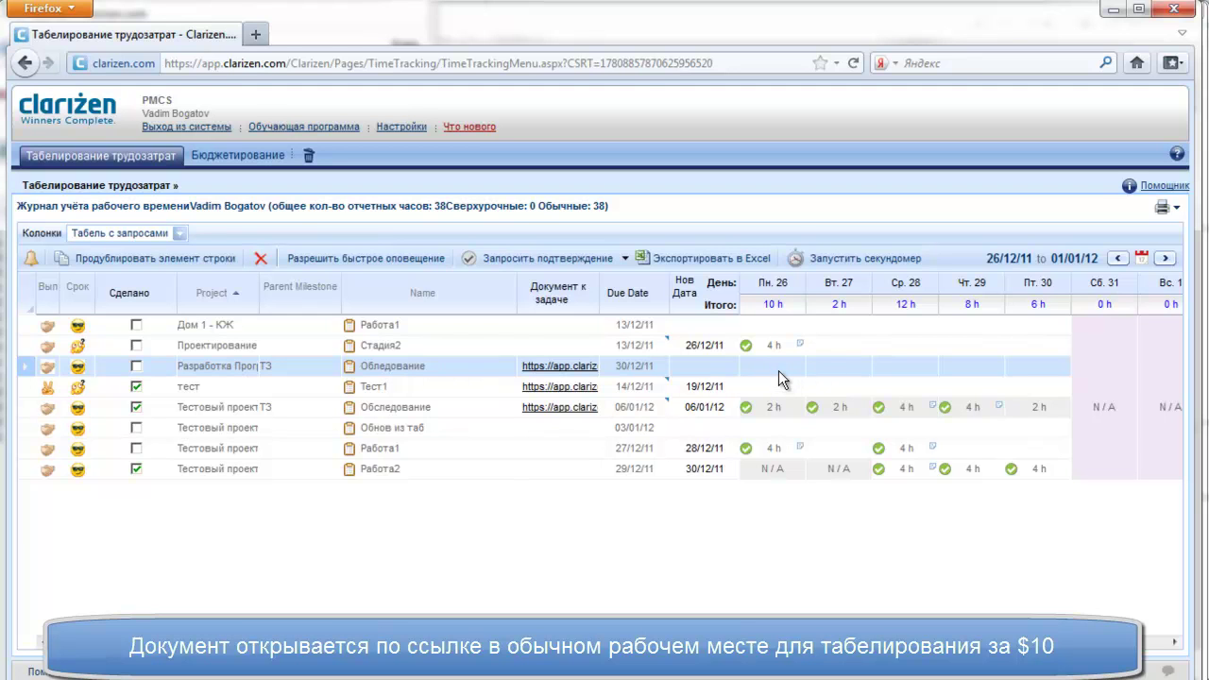
click(857, 367)
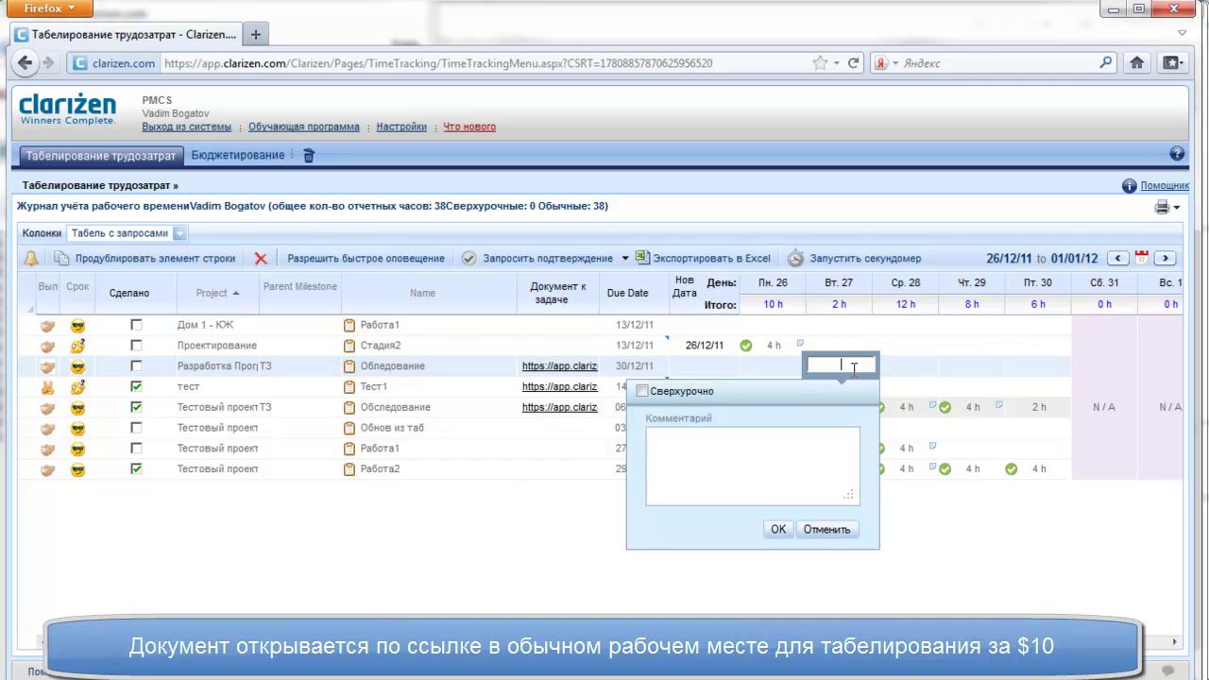
text(2)
key(Return)
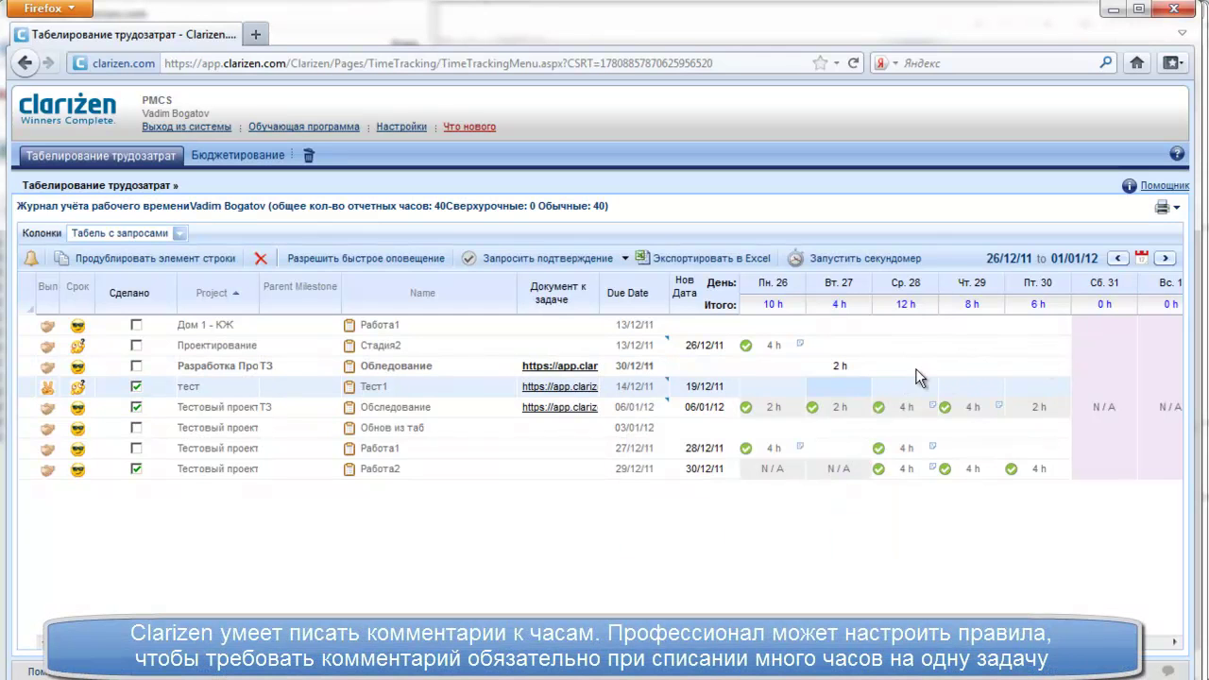
Try to log 4 hours on the Обледование task for Thursday 29 without a comment
click(967, 368)
click(979, 366)
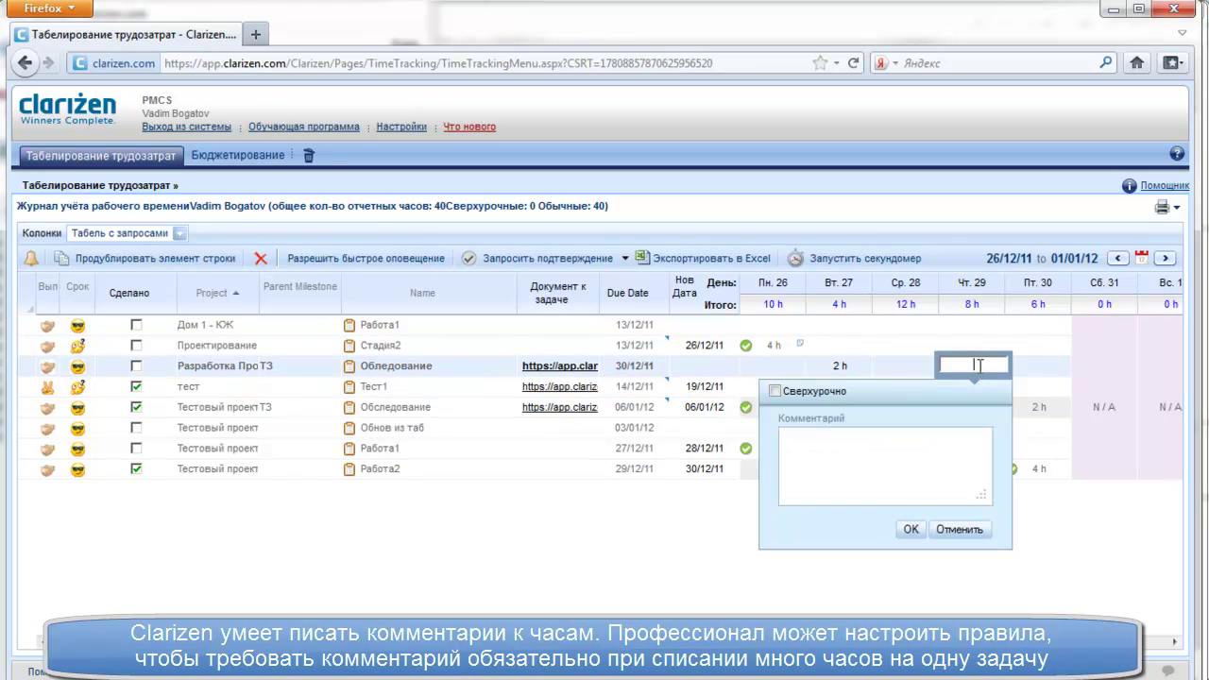
text(4)
key(Return)
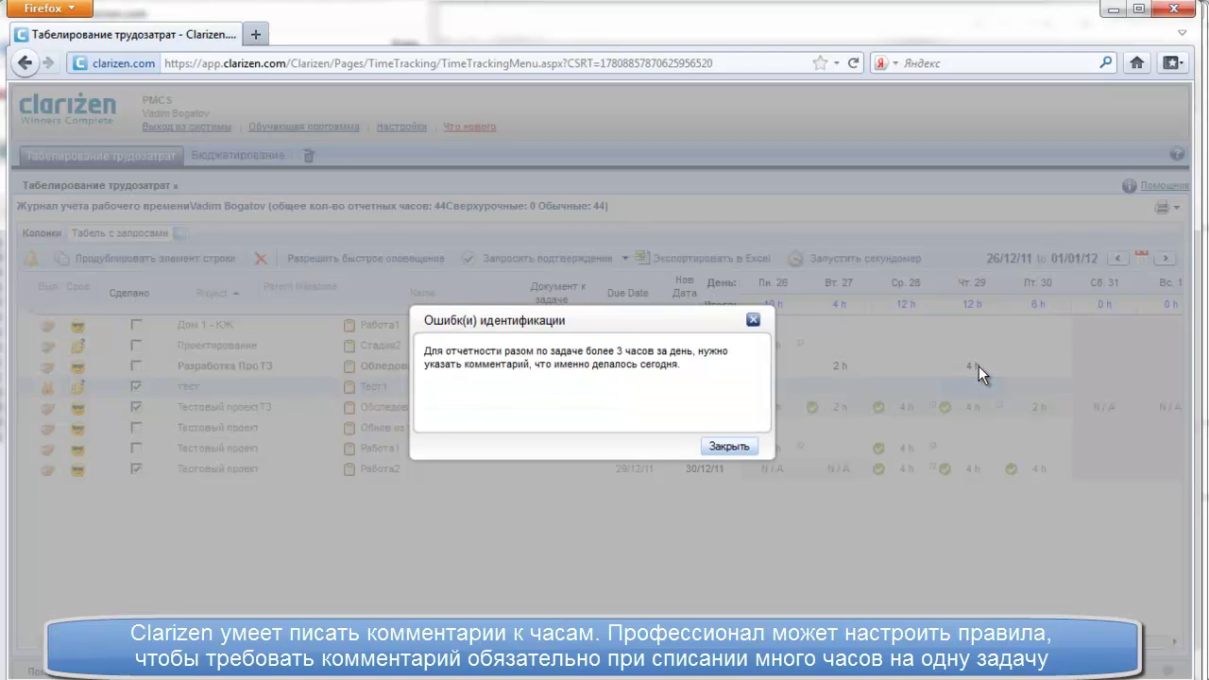
drag(615, 321, 599, 381)
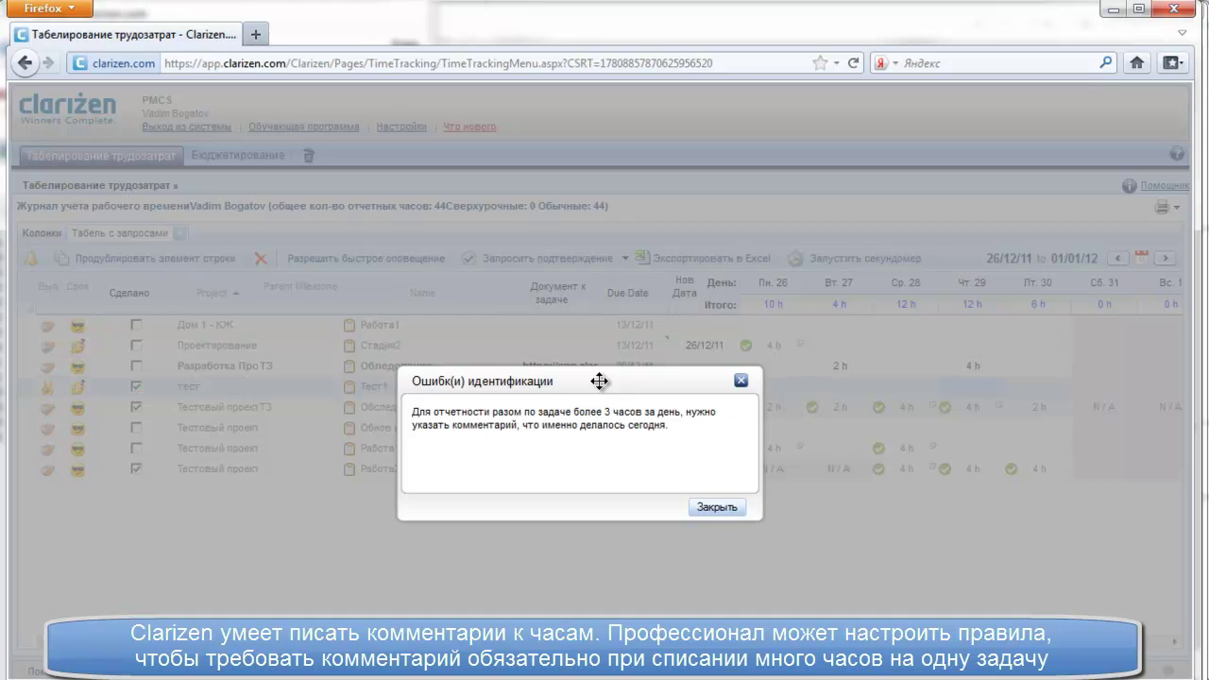
click(736, 509)
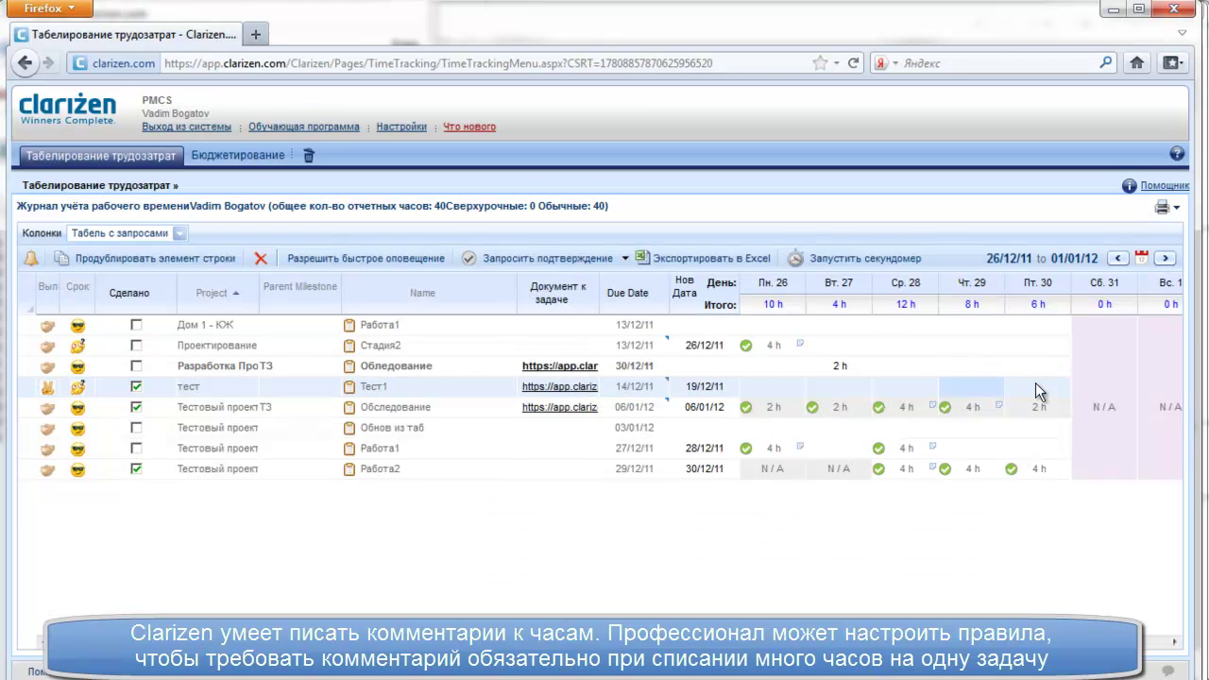
Log 4 hours on the Обледование task for Thursday 29 with the comment "Много работал, заказчик звонил"
click(976, 369)
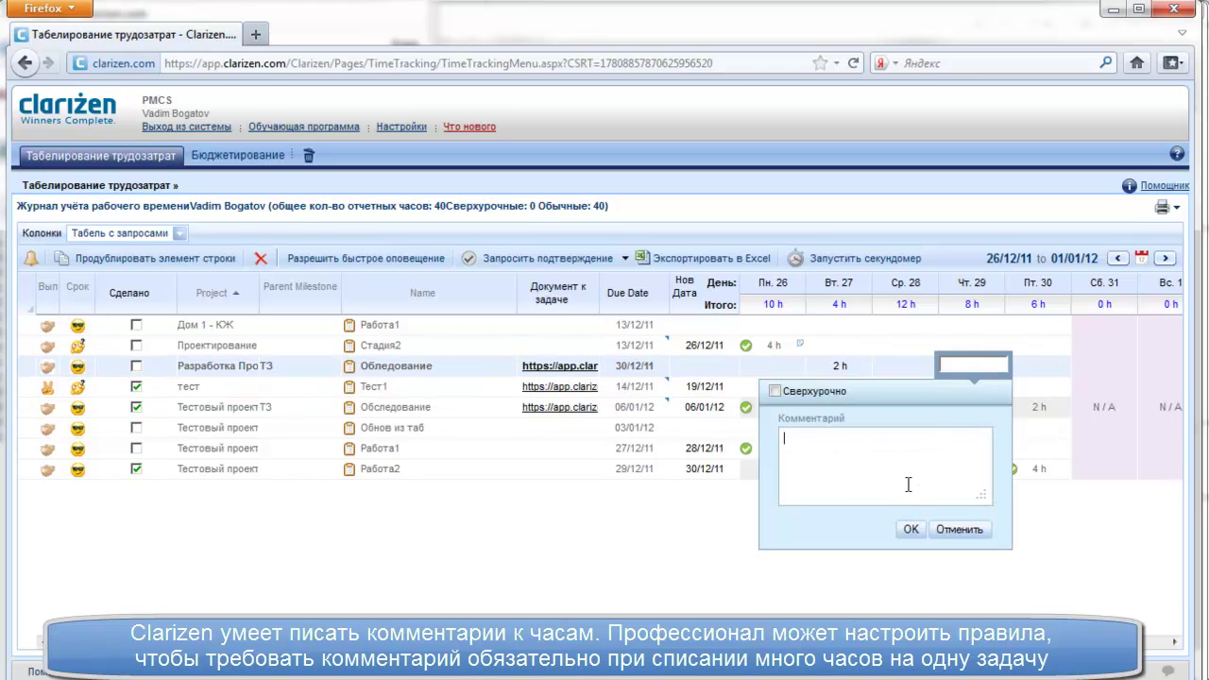
click(965, 367)
text(3)
key(BackSpace)
text(4)
click(883, 482)
text(Мн)
key(BackSpace)
key(BackSpace)
text(Много работал, заказч)
text(звонил)
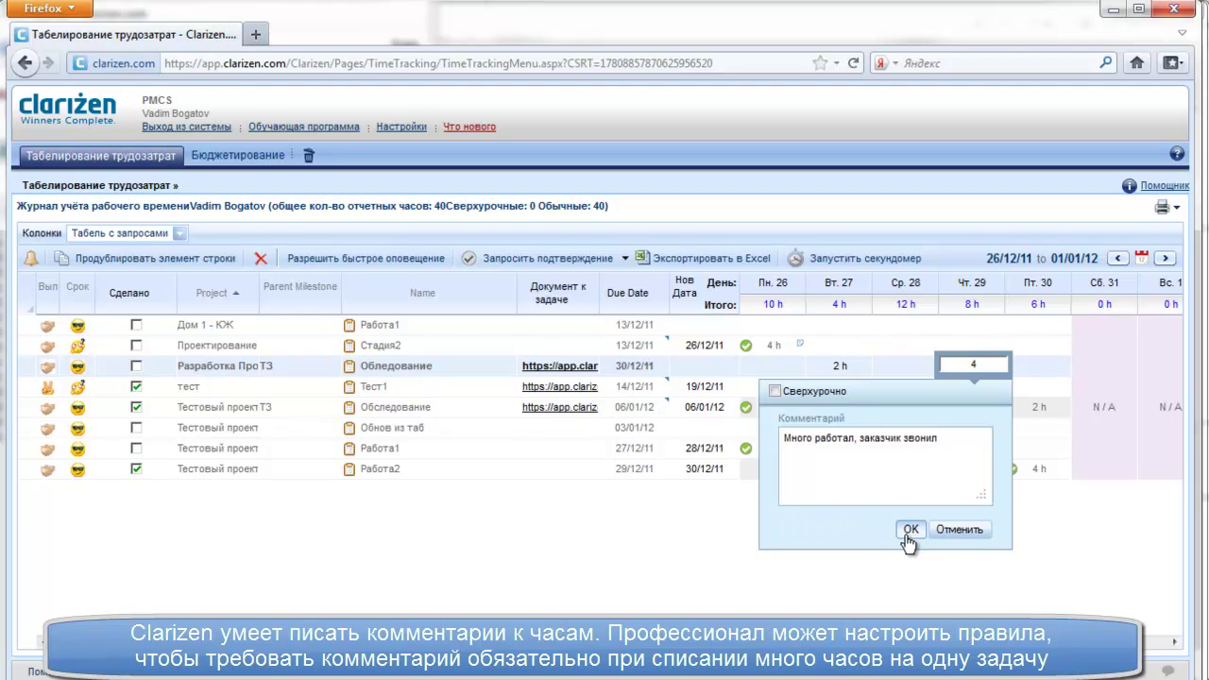
click(911, 531)
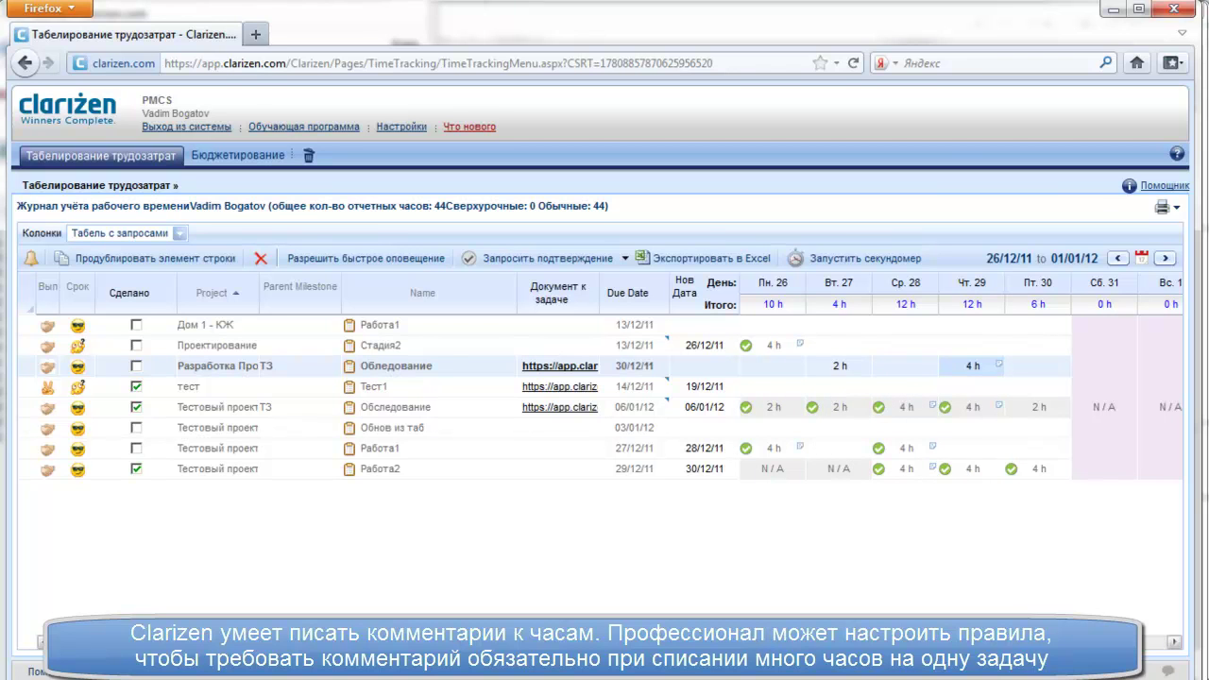
In the week 02/01/12 to 08/01/12, log 2 hours on the Обледование task for Monday 2
click(1174, 641)
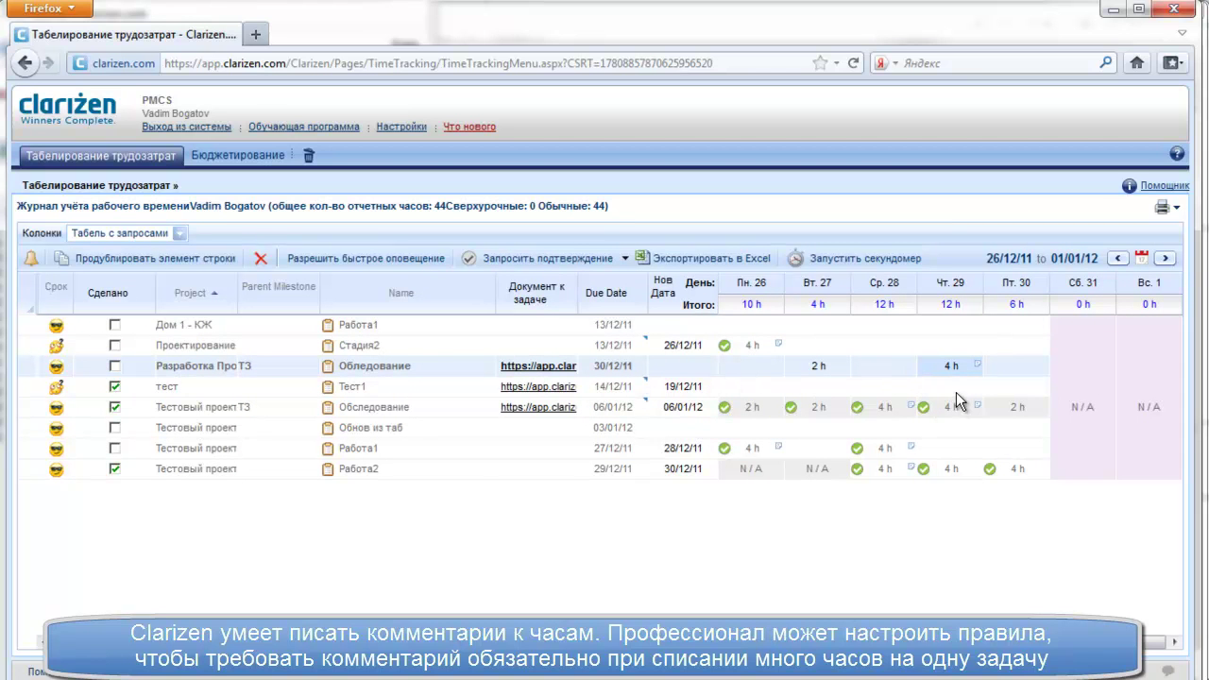
click(1168, 259)
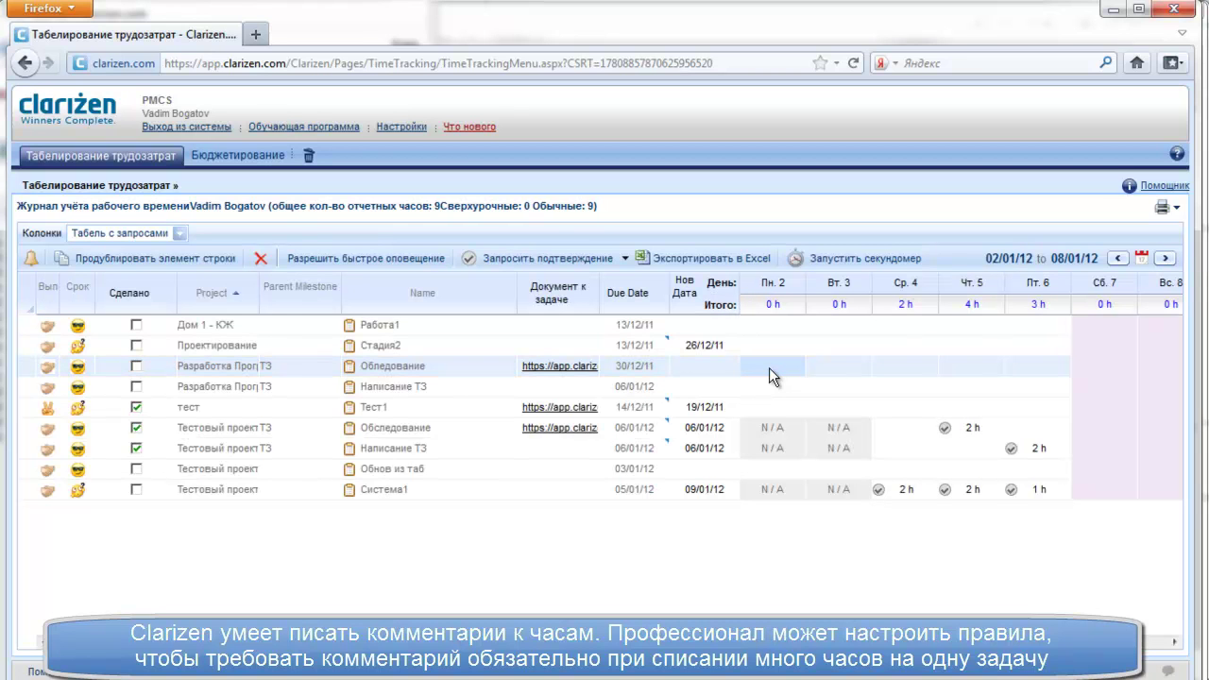
click(778, 367)
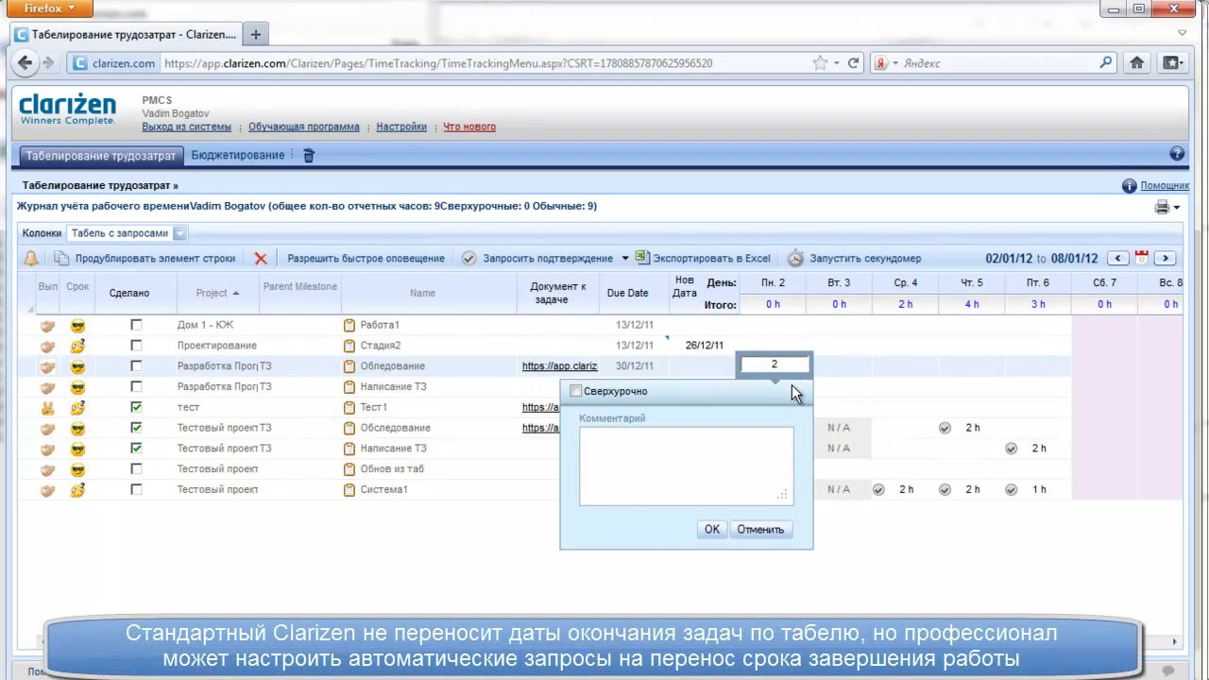
click(713, 529)
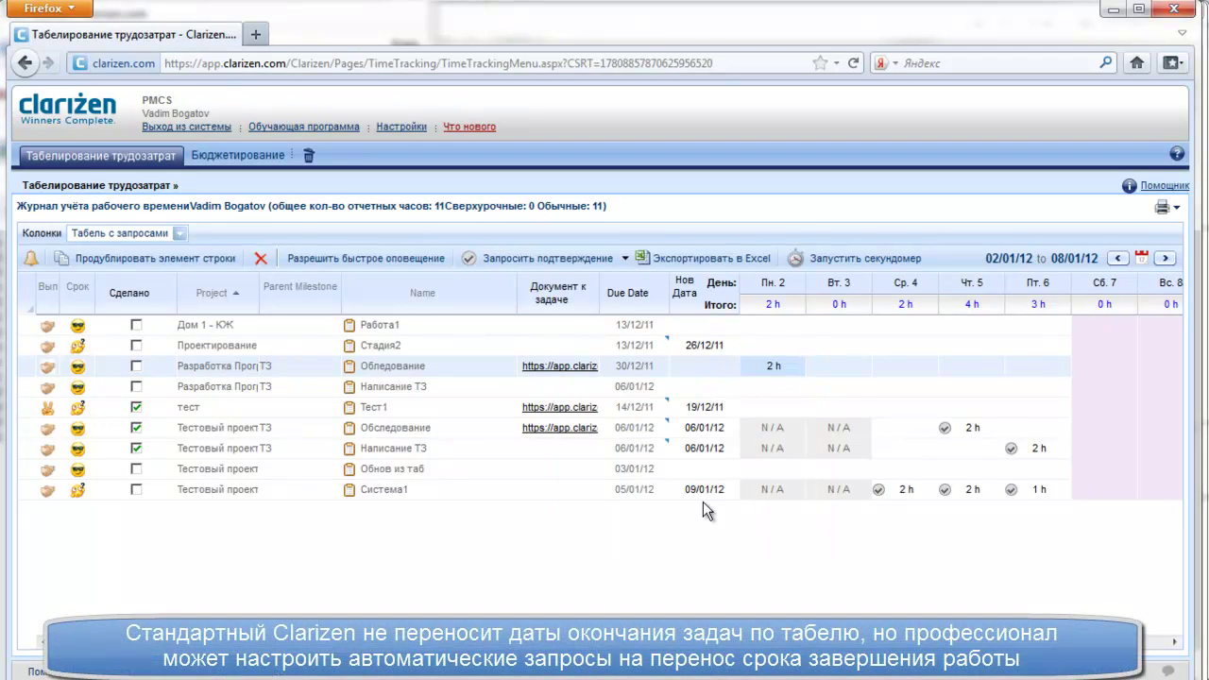
click(710, 366)
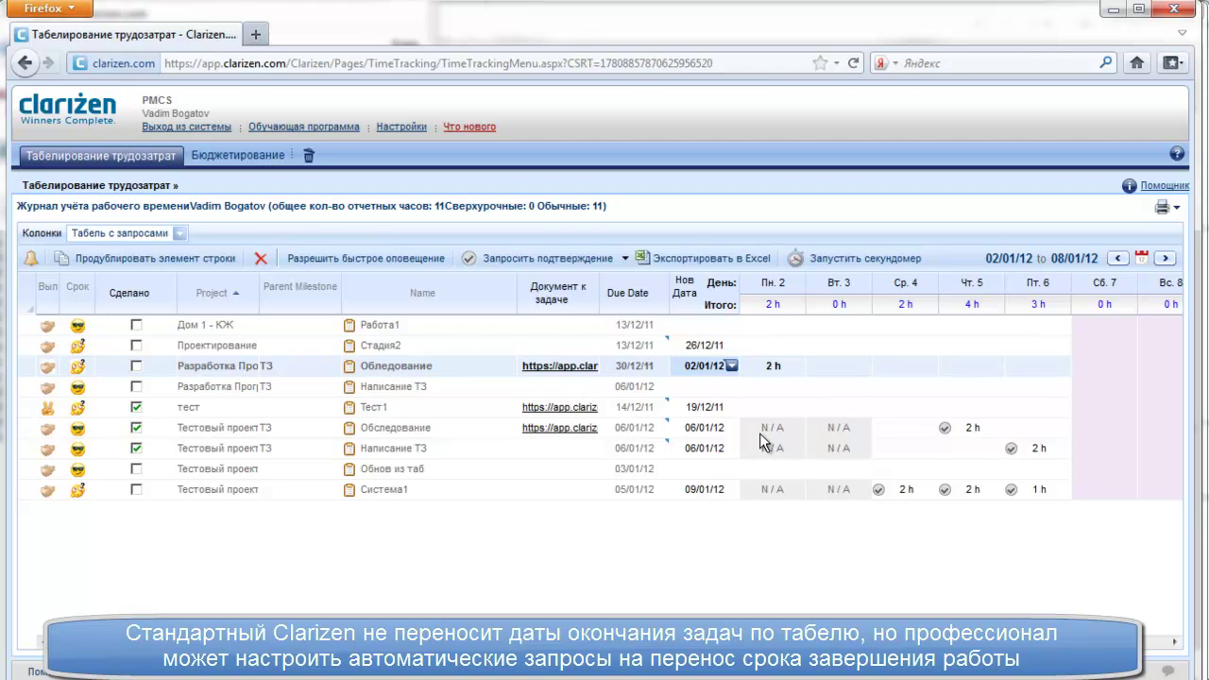
Examine the general, schedule, additional and custom properties of the Обледование task, including its approval dates and linked document
right_click(402, 361)
click(462, 451)
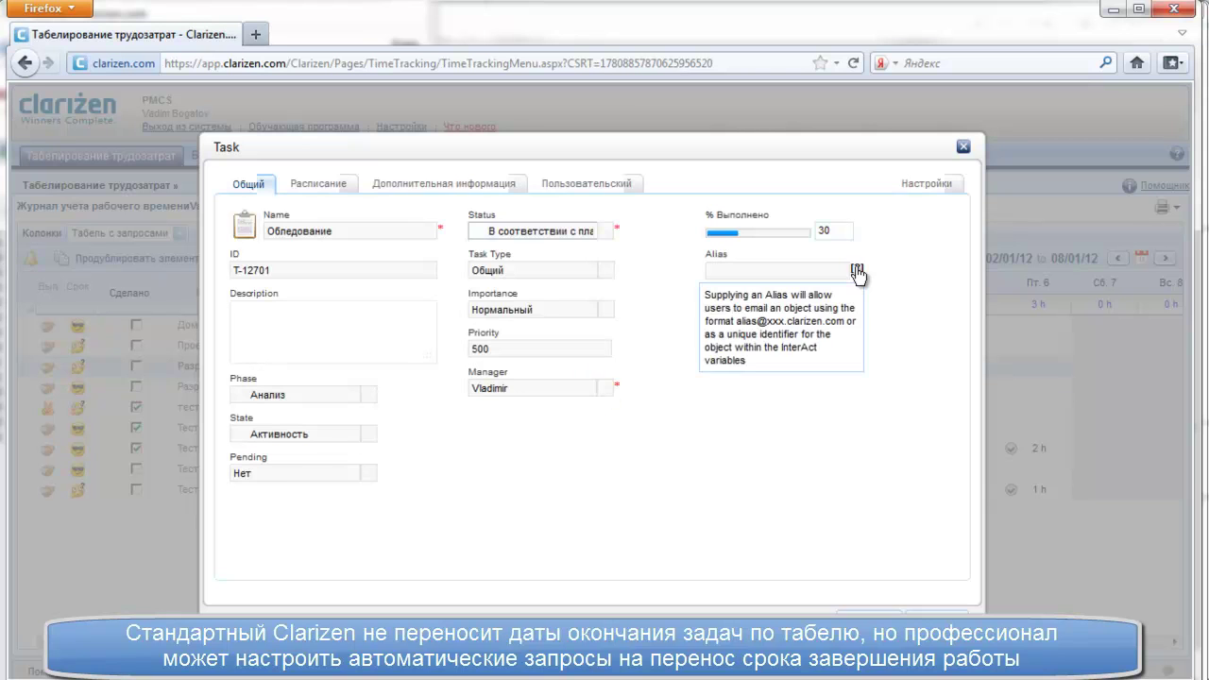
click(599, 183)
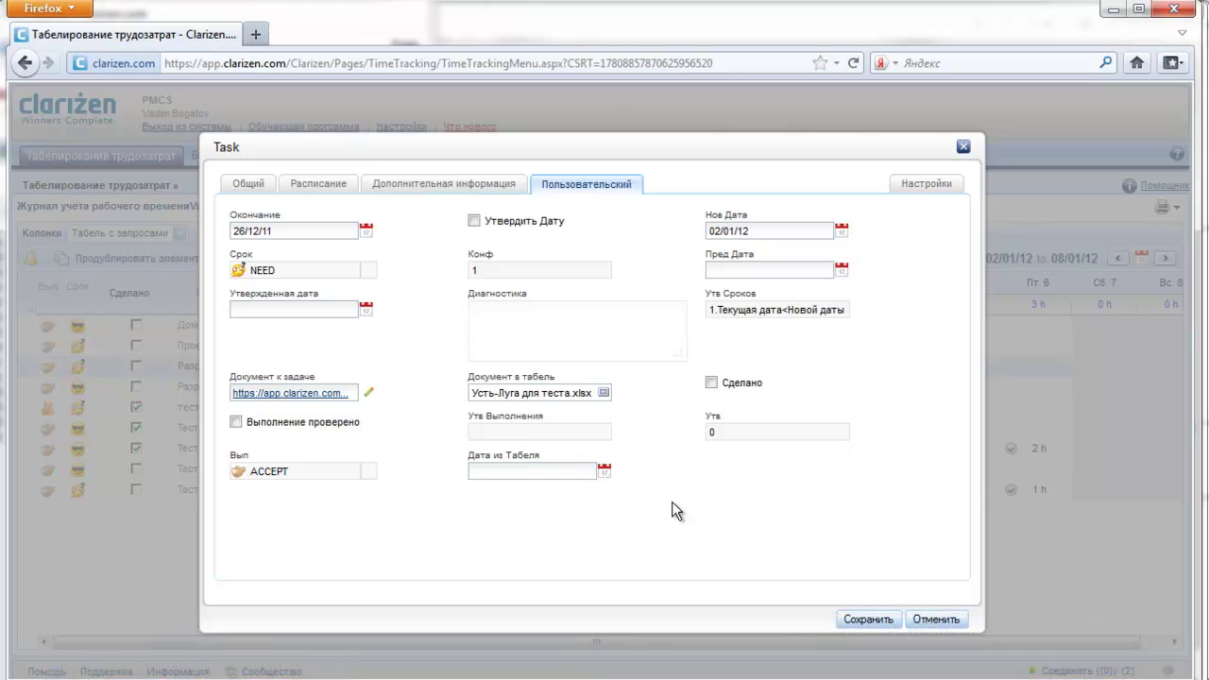
drag(690, 148, 703, 152)
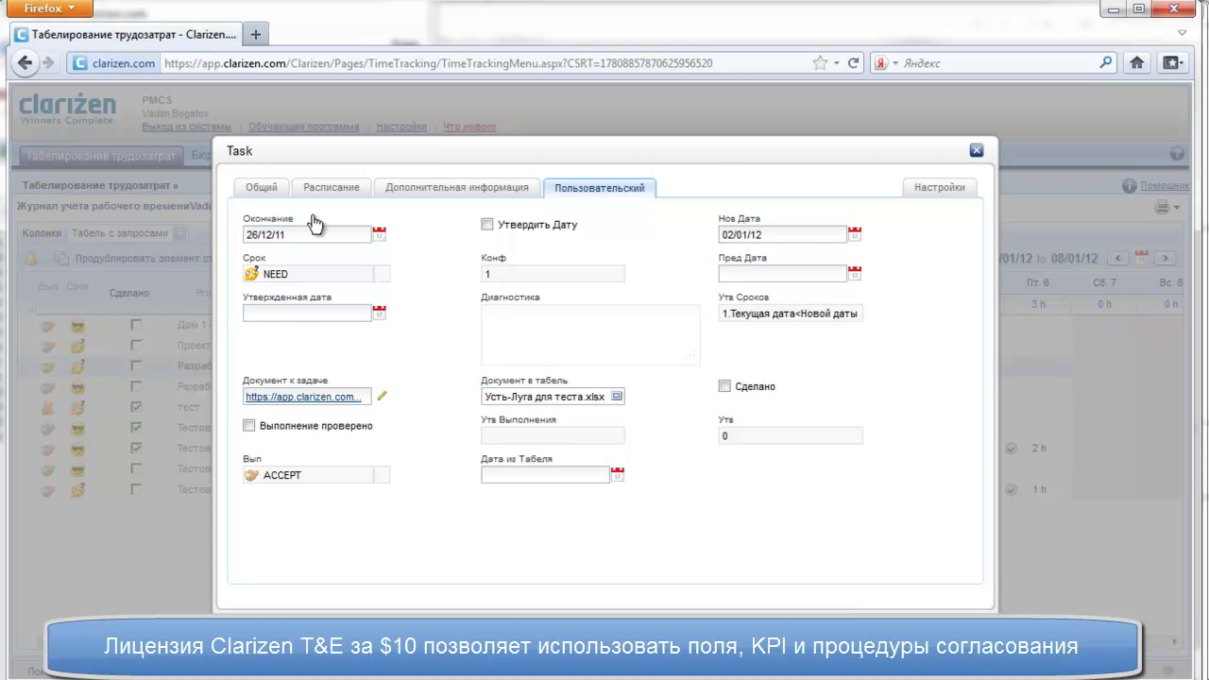
click(265, 189)
click(358, 188)
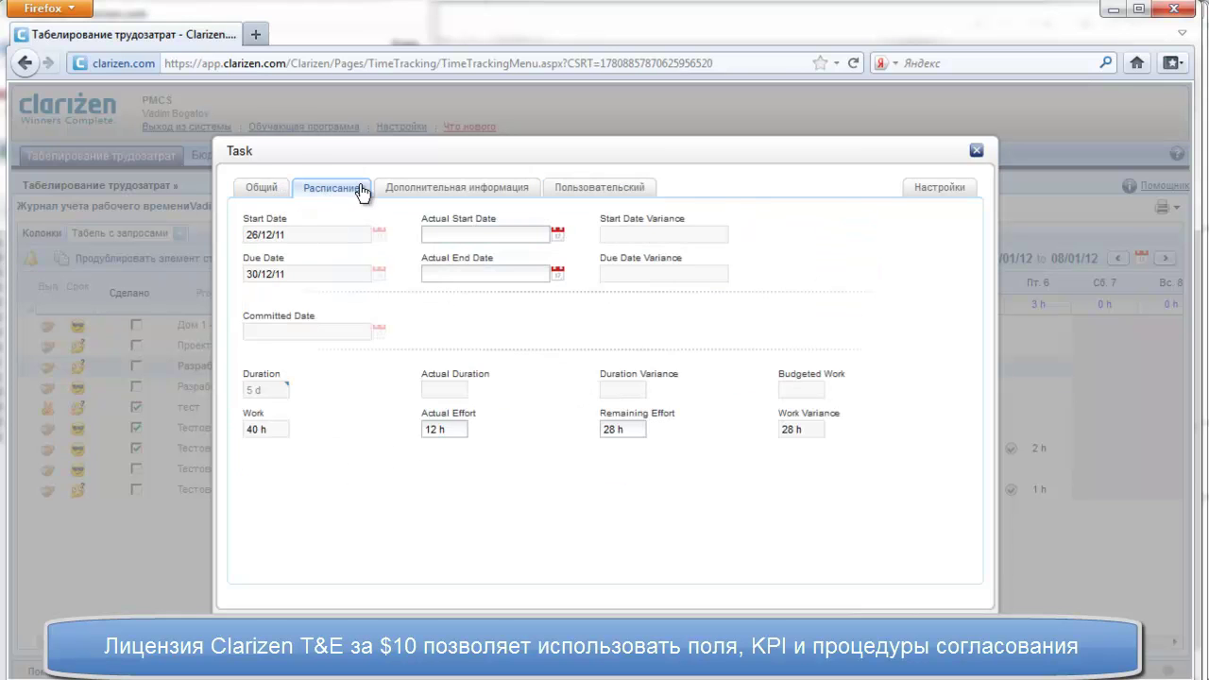
click(430, 189)
click(579, 193)
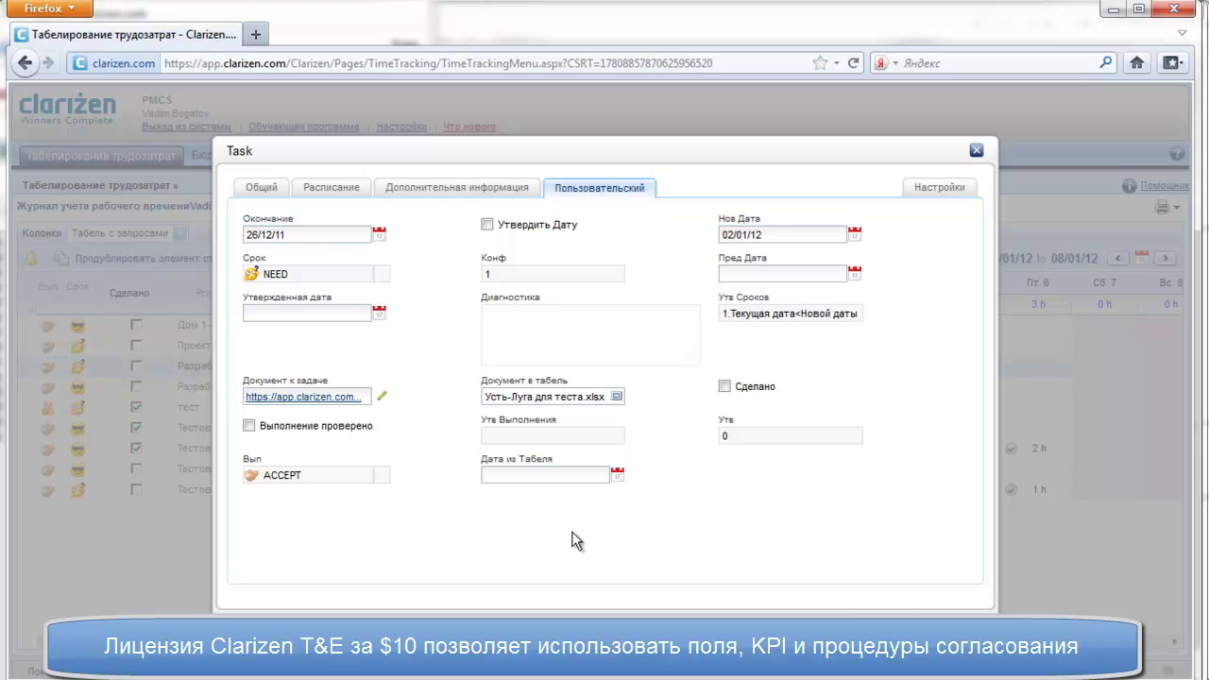
click(332, 397)
key(Escape)
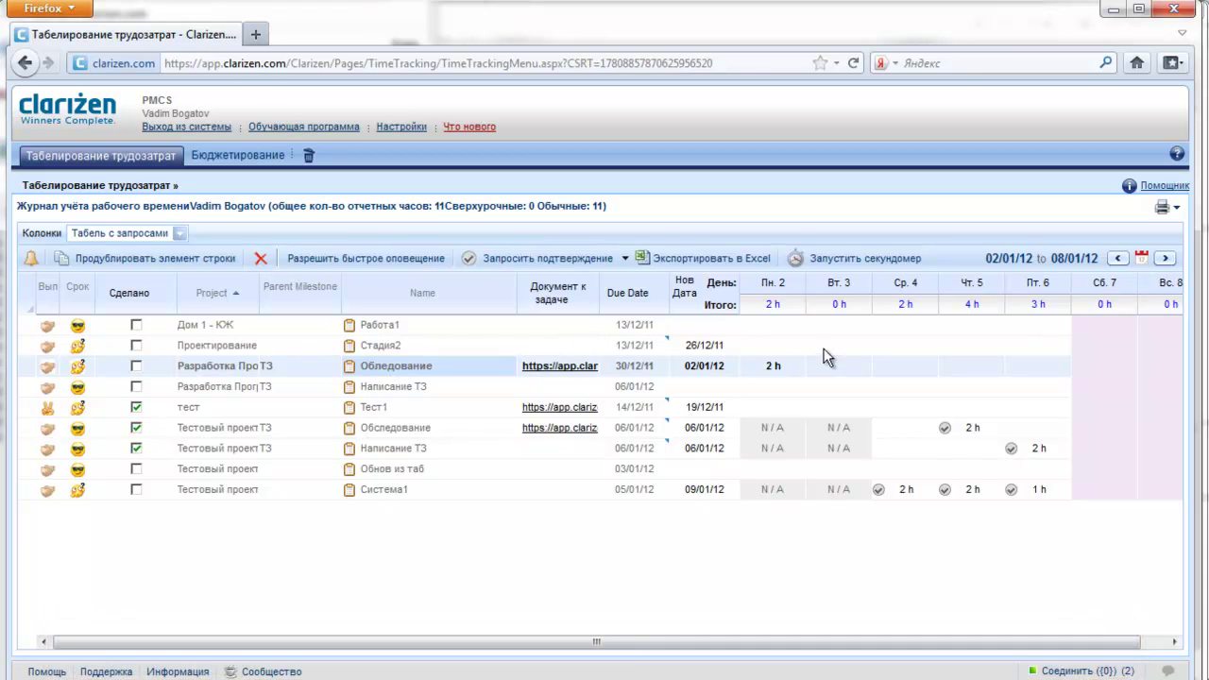
Request approval of the timesheet hours for the week 26/12/11 to 01/01/12
click(1117, 258)
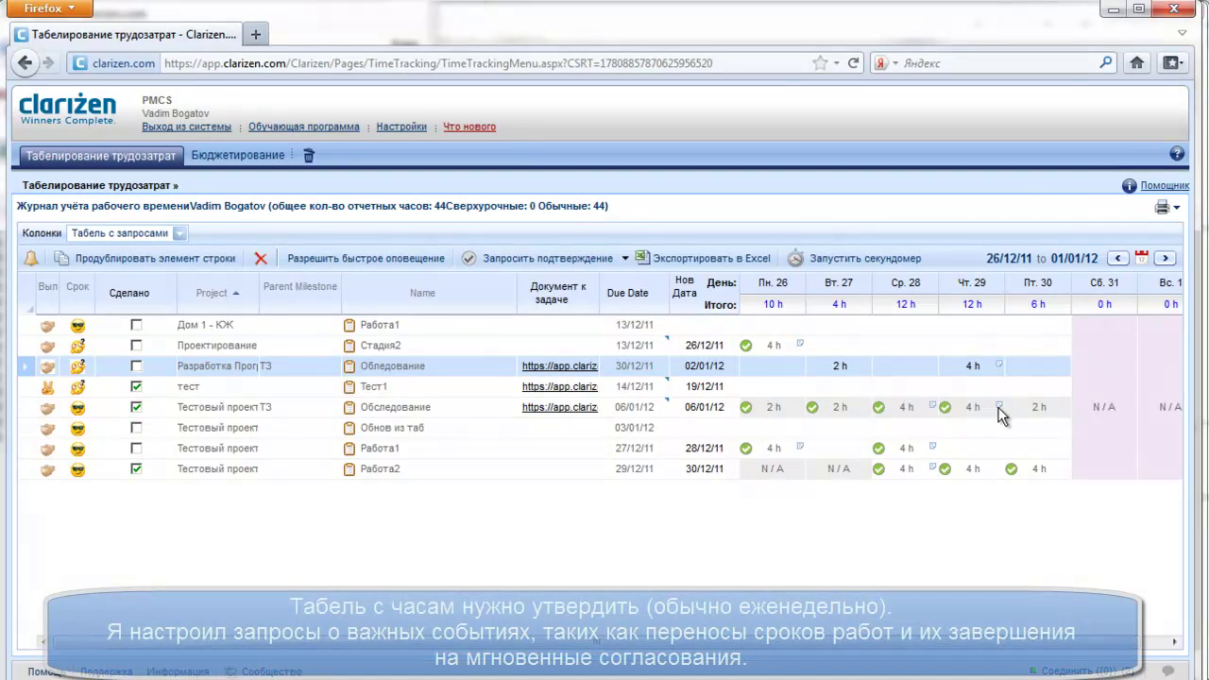
click(934, 406)
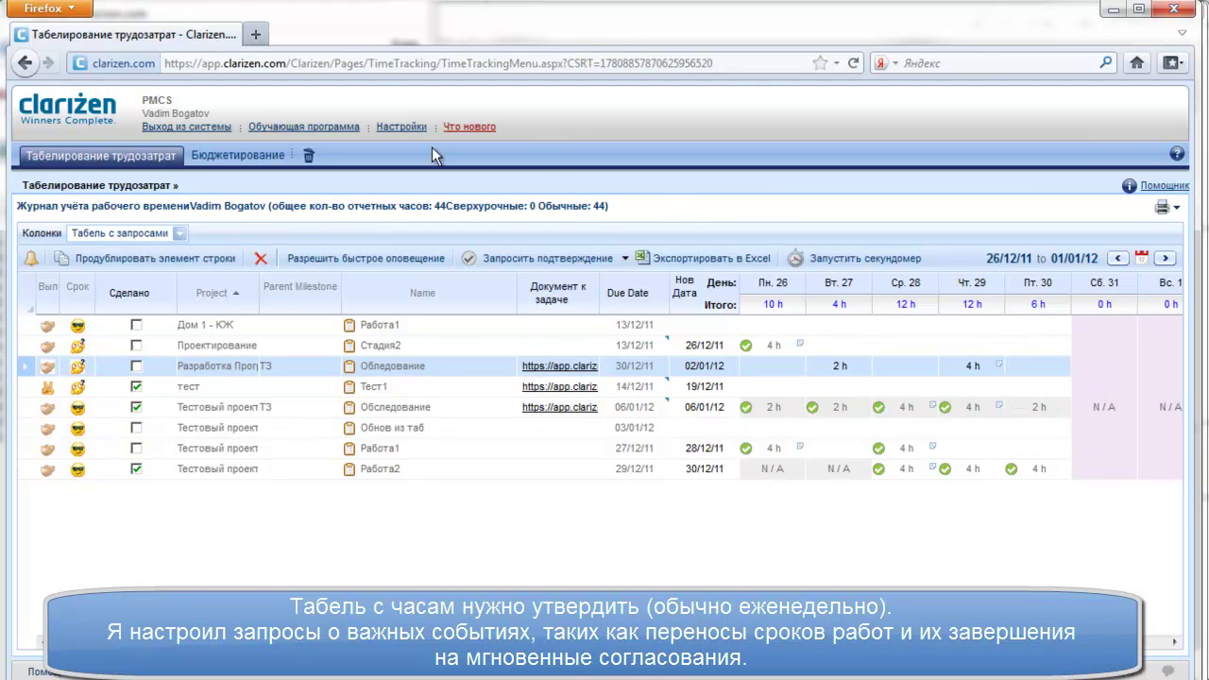
click(624, 258)
click(573, 301)
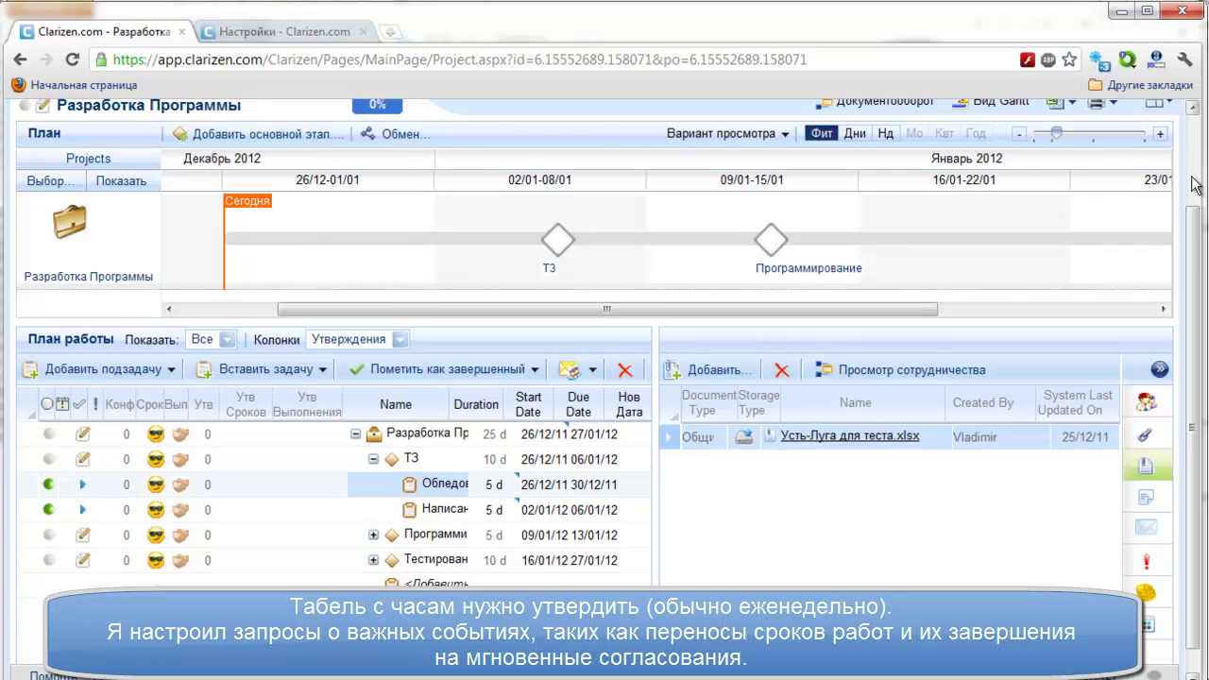
In the manager's Chrome session, open the performer's submitted timesheet for 26/12/11 to 01/01/12 and approve its hours
scroll(1196, 187, up, 2)
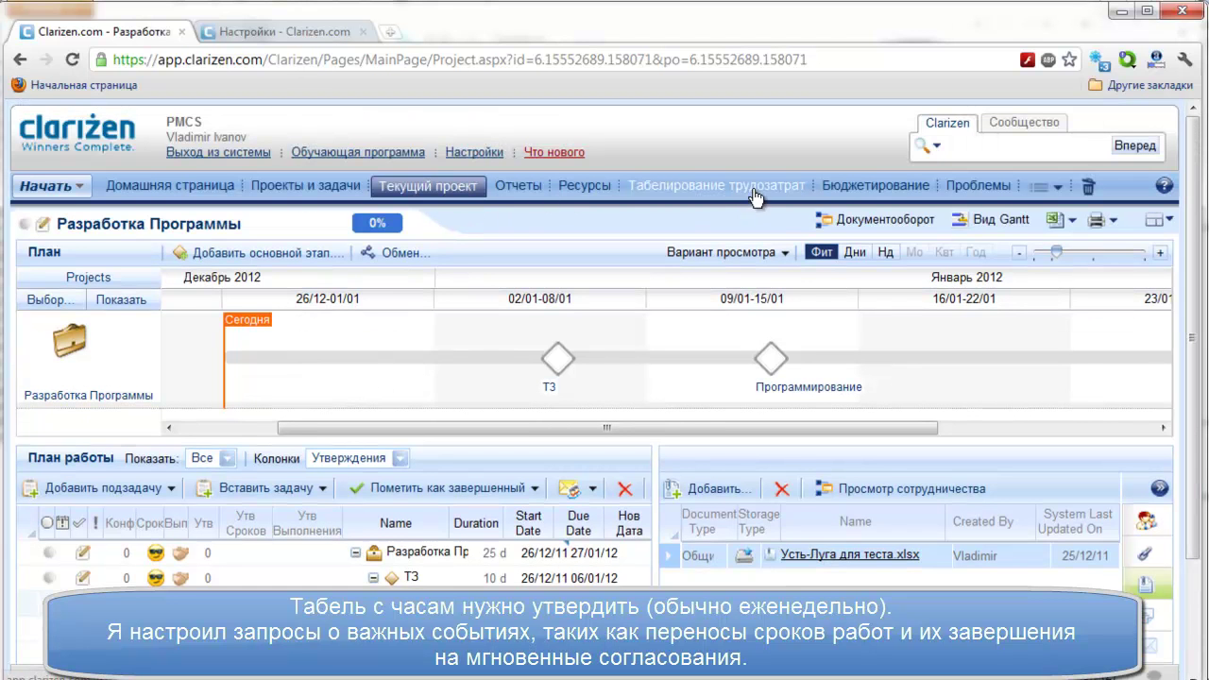
click(709, 189)
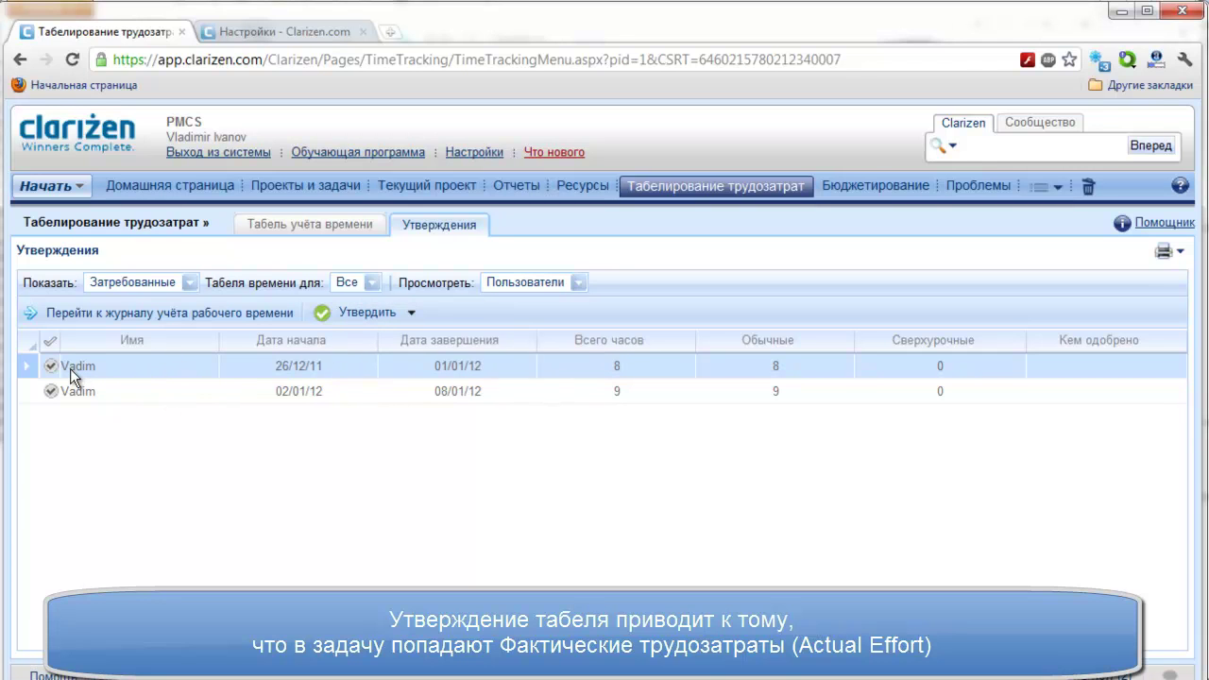
click(551, 365)
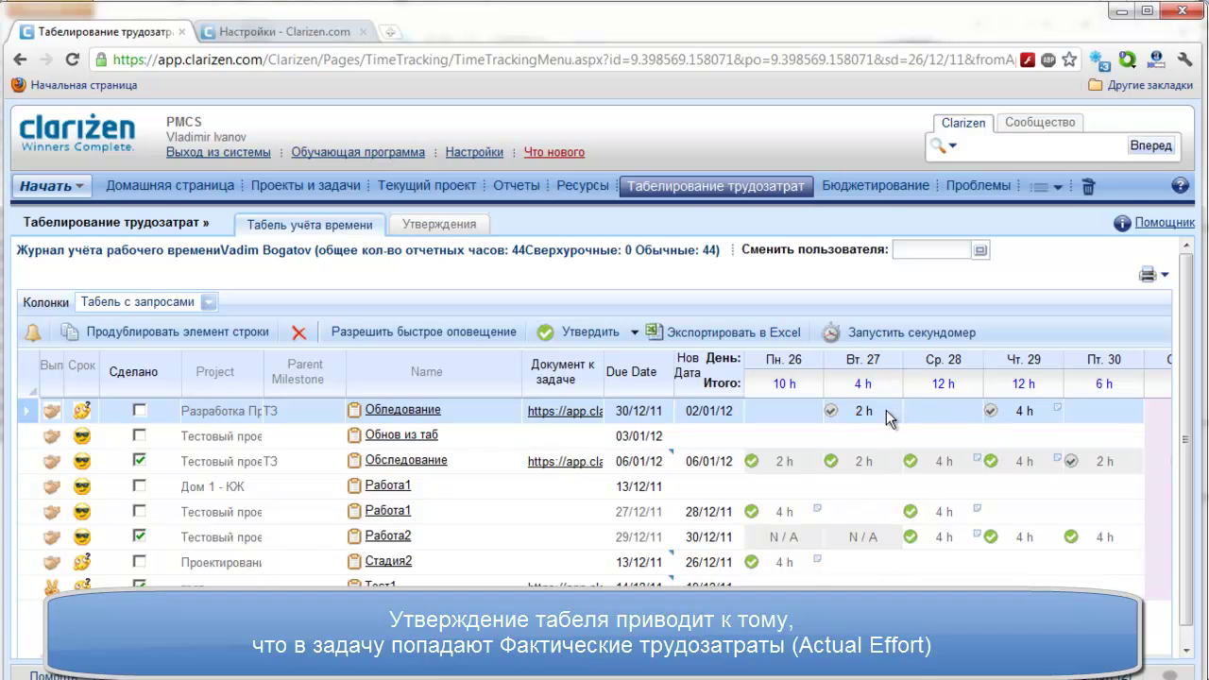
mouse_move(1062, 408)
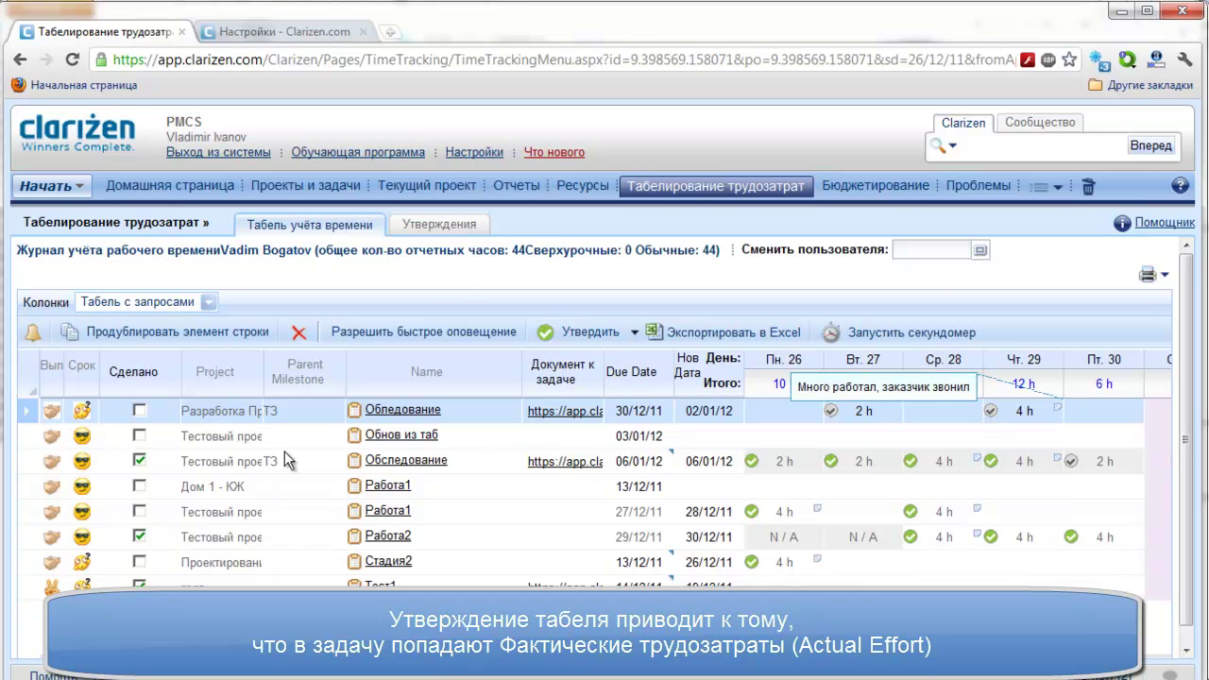
click(568, 337)
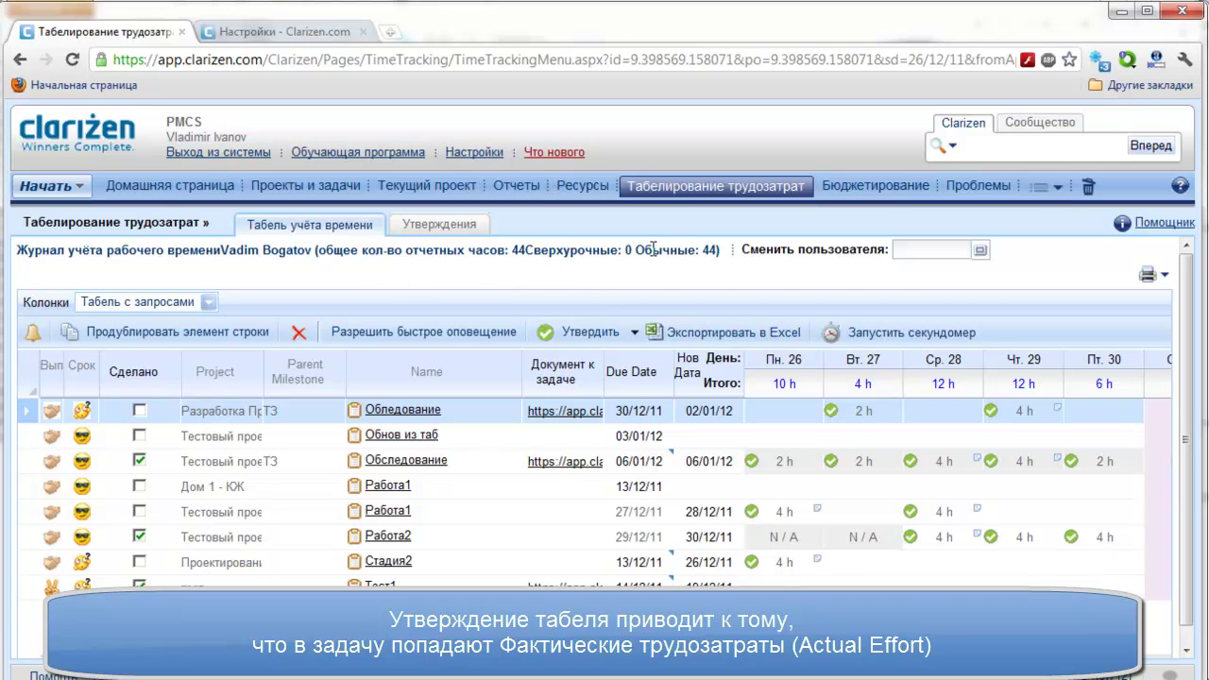
Return to the list of requested approvals and approve the remaining timesheet for 02/01/12 to 08/01/12
click(21, 60)
click(456, 229)
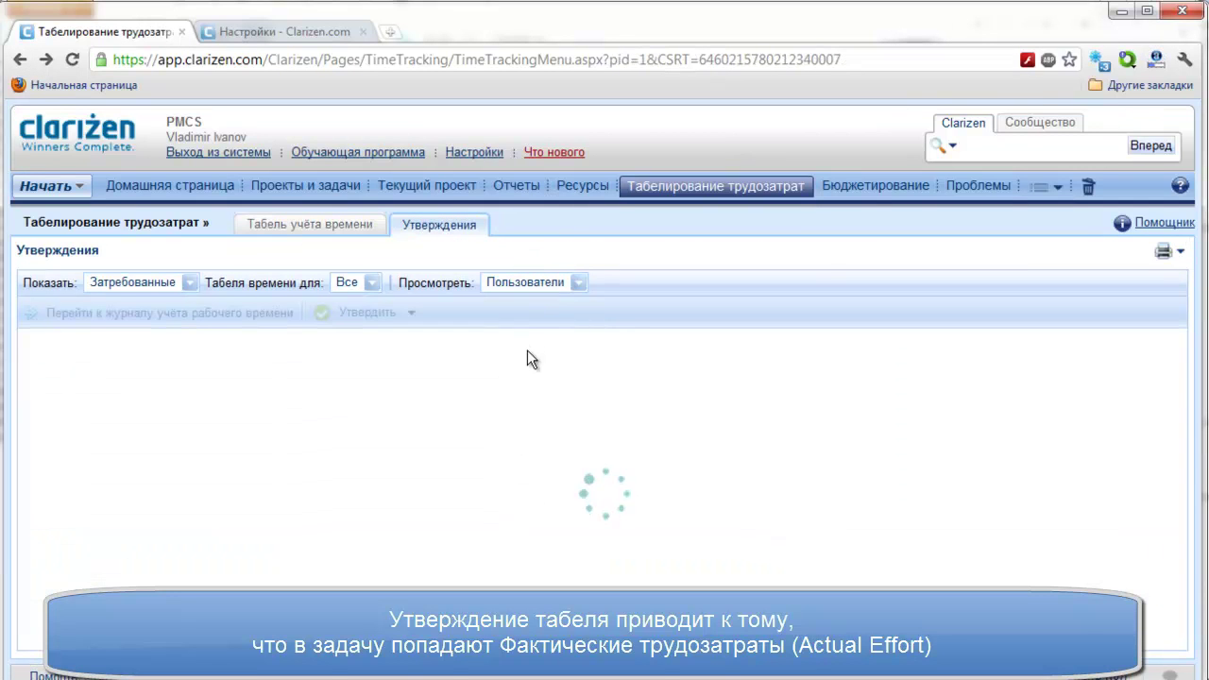
click(381, 321)
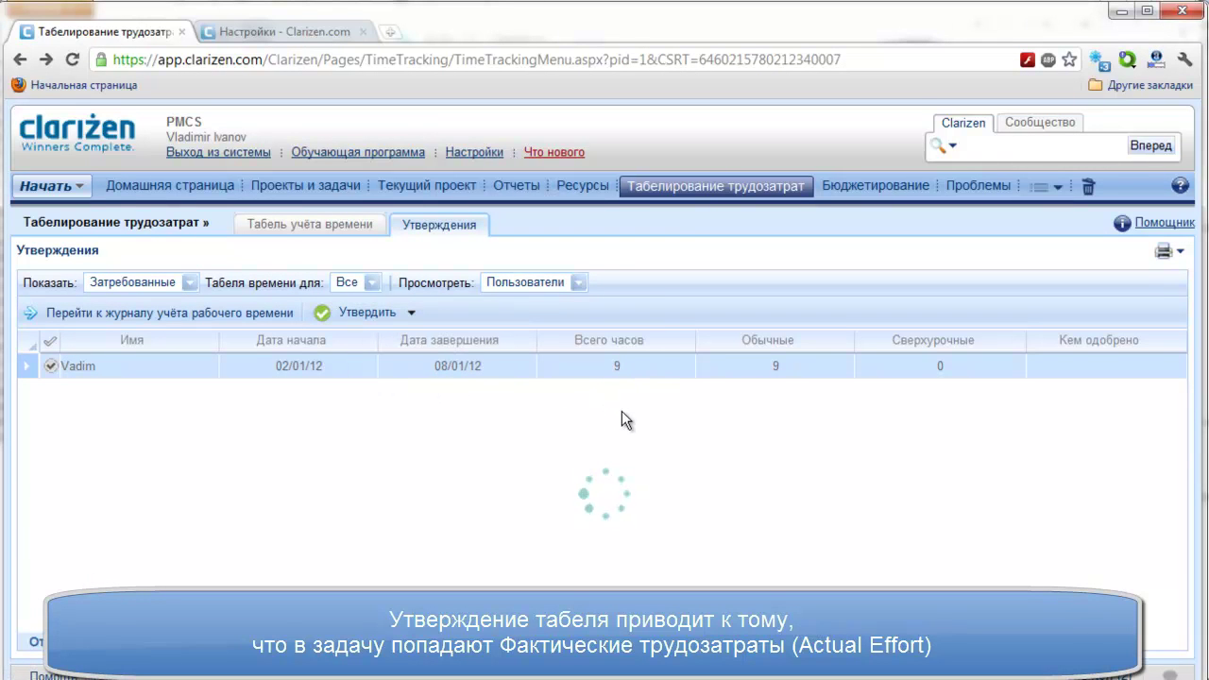
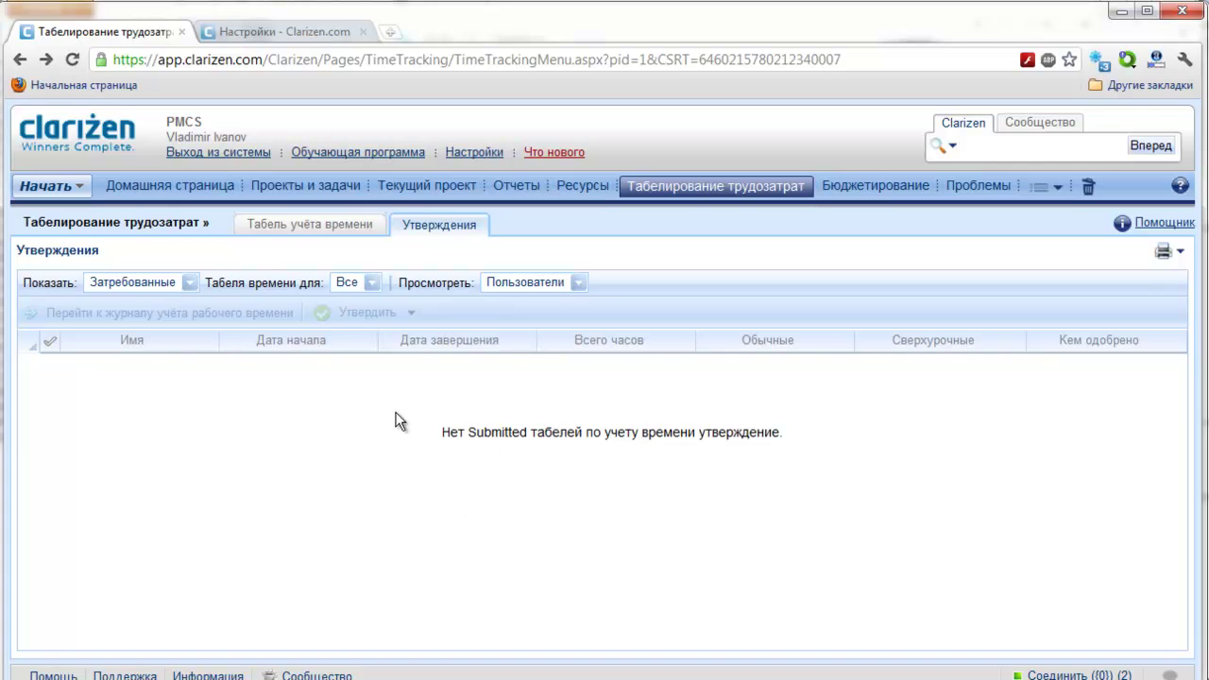
Open the current project Разработка Программы, hide the side details of the work plan and widen its Name column
click(423, 189)
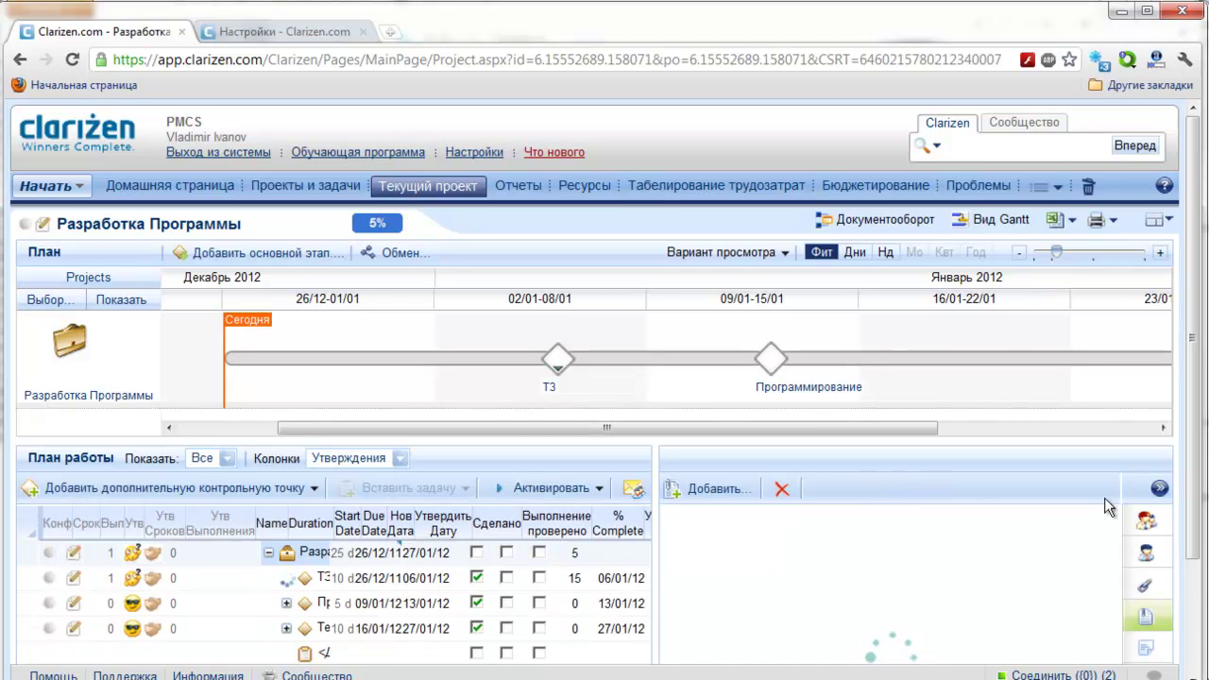
click(1160, 493)
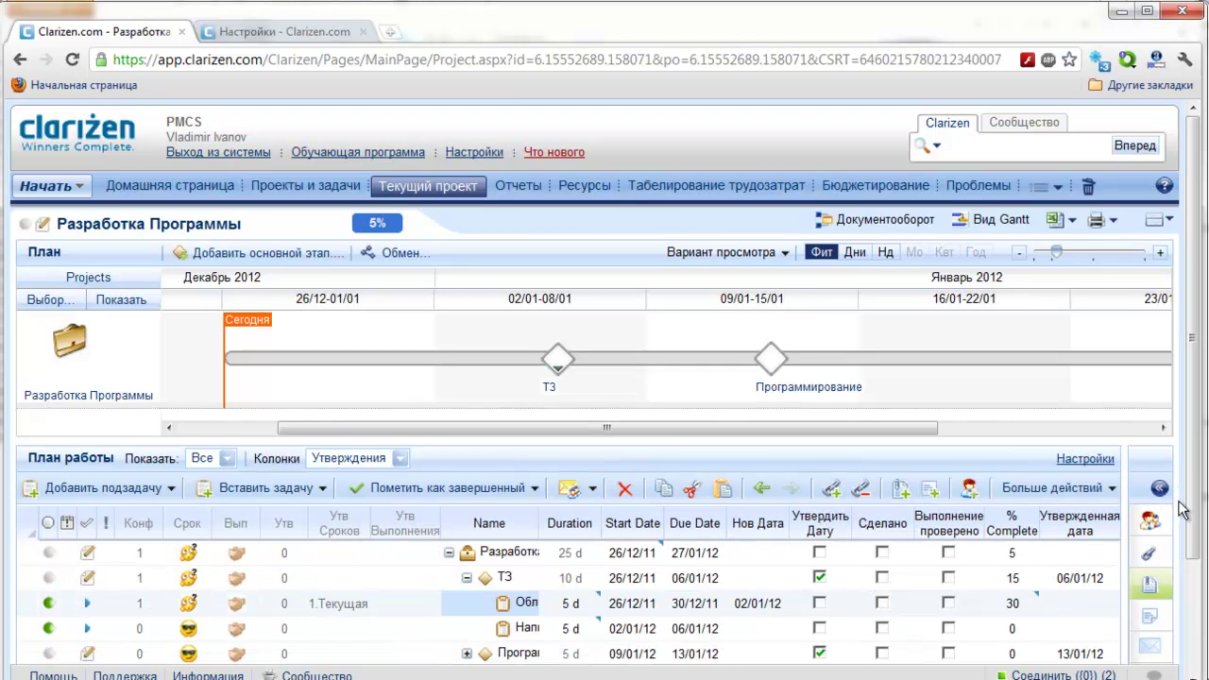
scroll(1198, 471, down, 2)
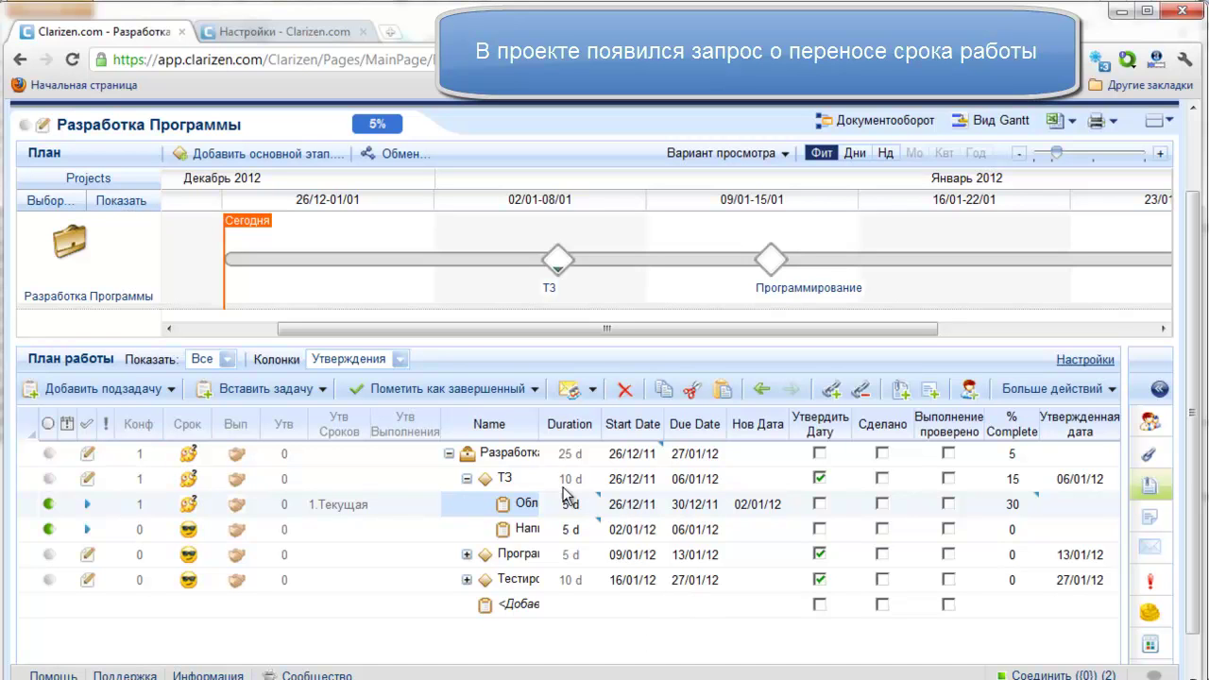
drag(542, 424, 552, 424)
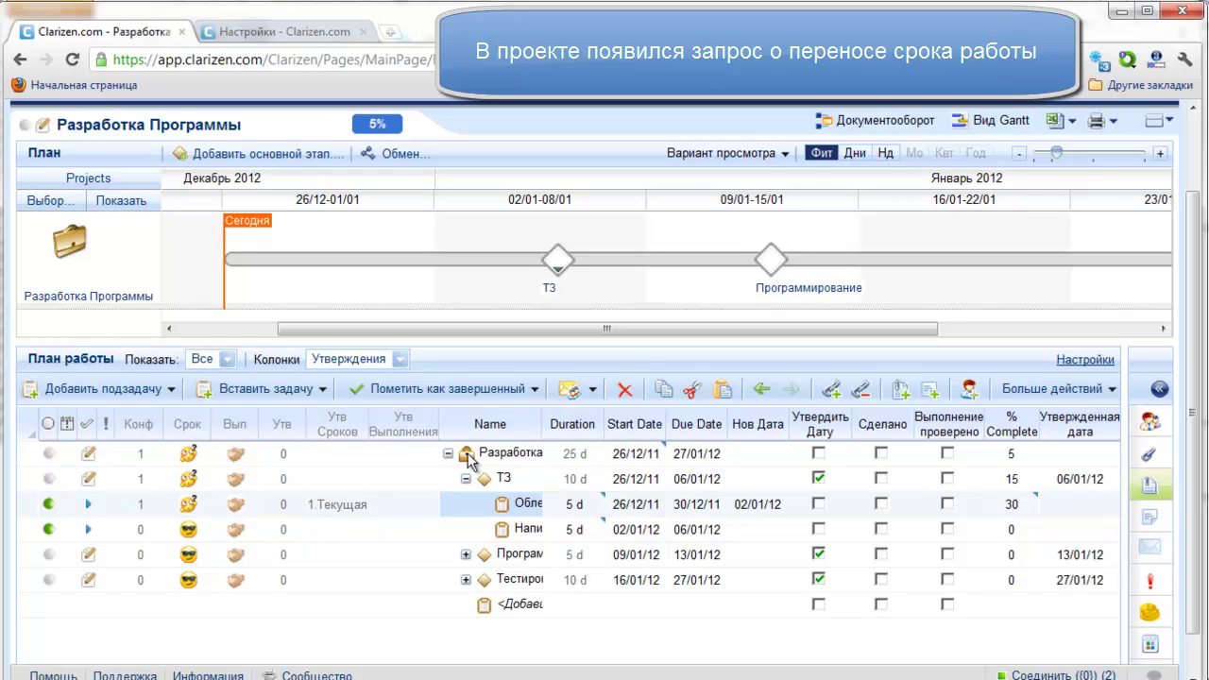
Collapse and re-expand the project tree down to the ТЗ tasks and approve the requested date for the Обледование task
click(449, 454)
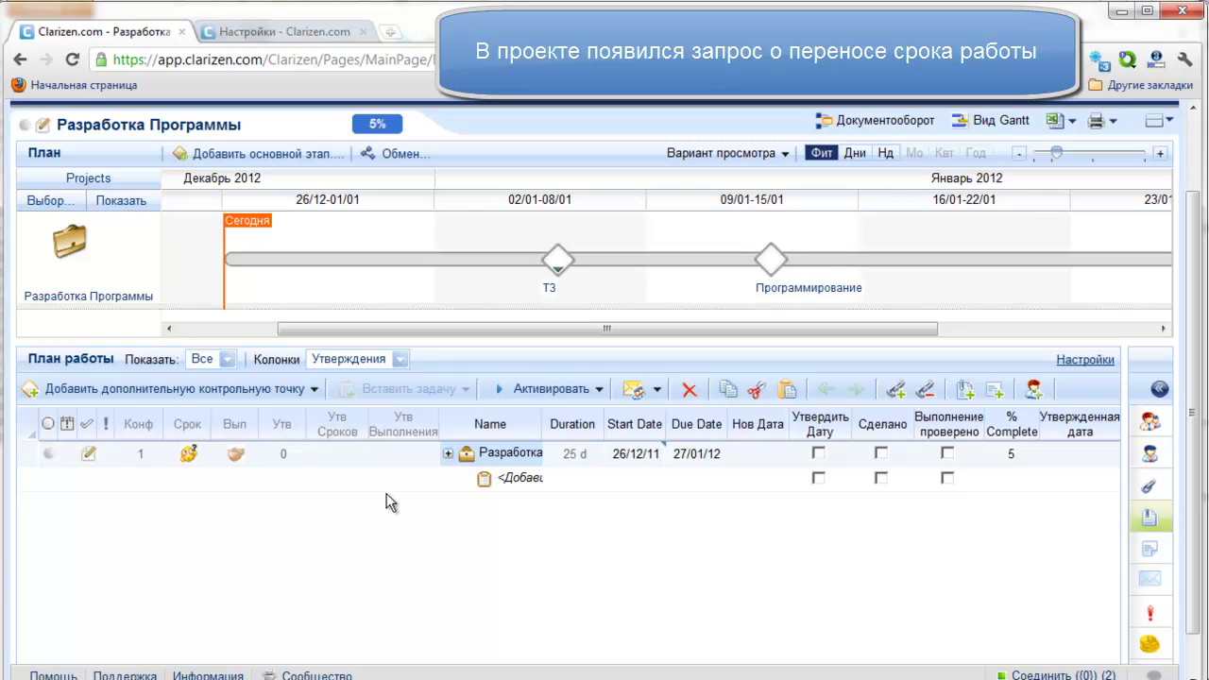
click(449, 455)
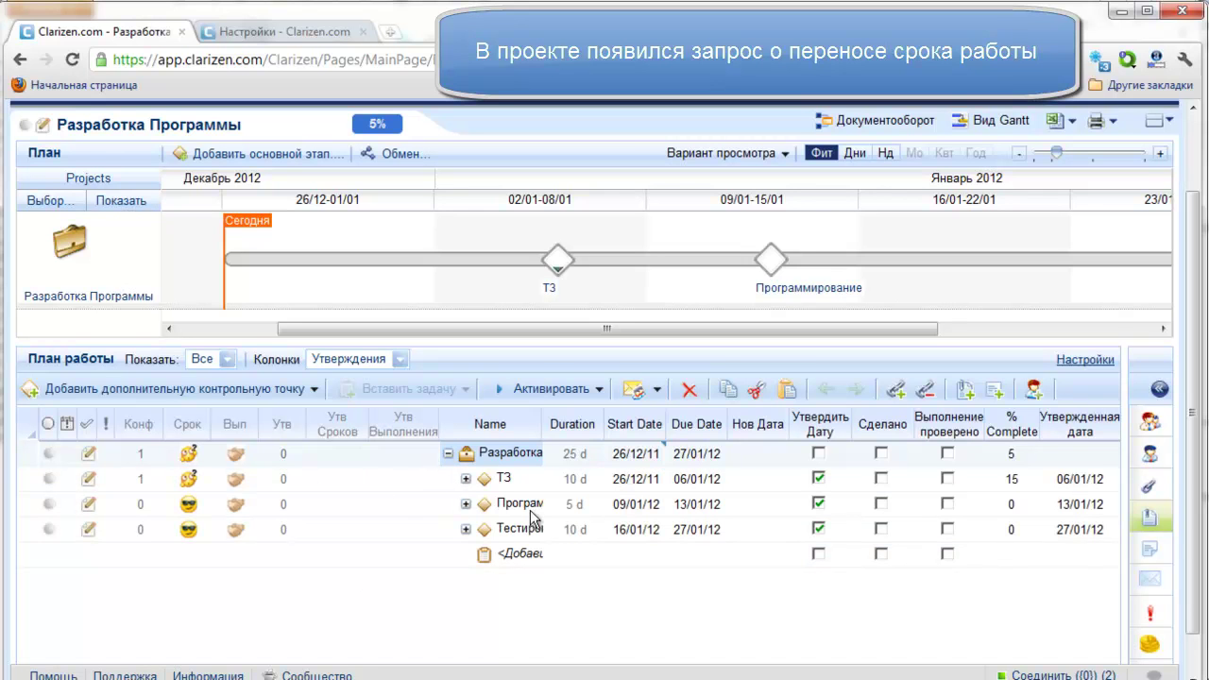
click(475, 485)
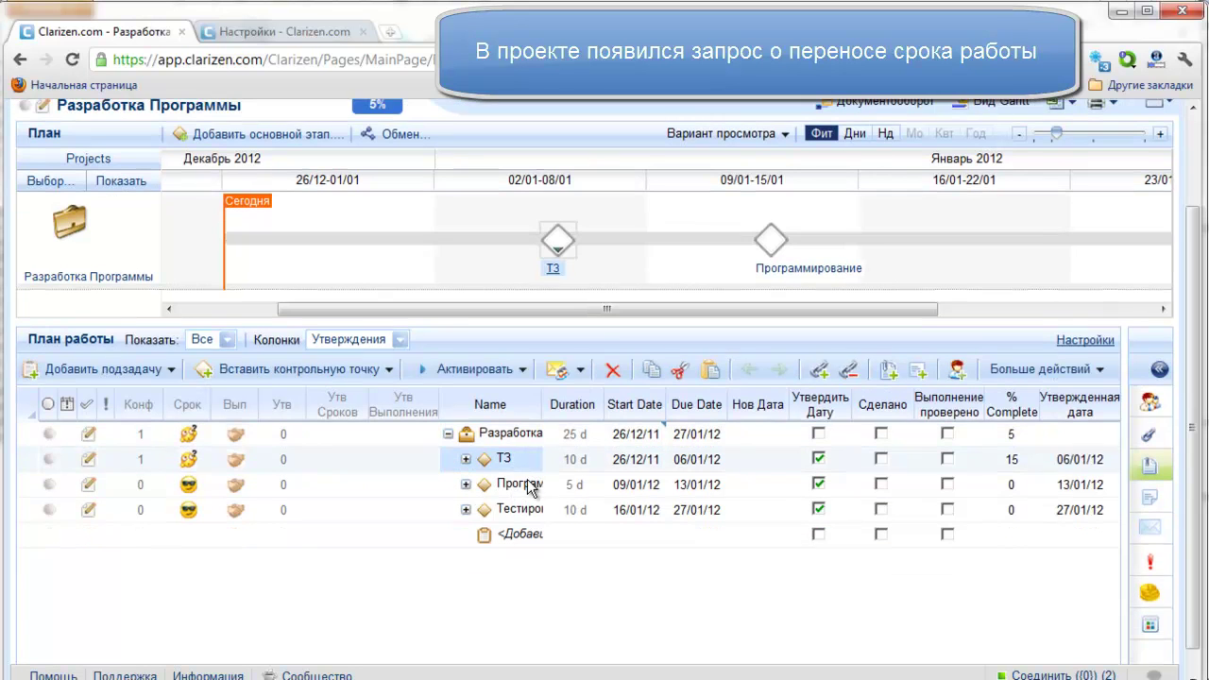
click(466, 460)
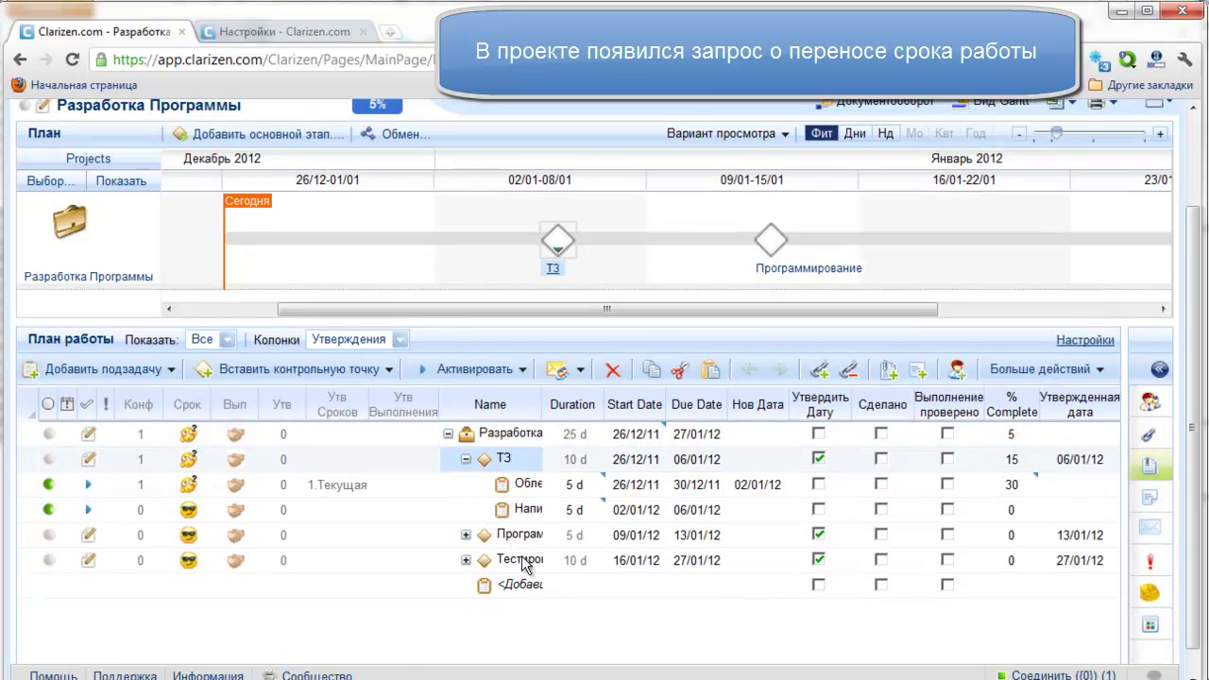
scroll(1192, 533, up, 1)
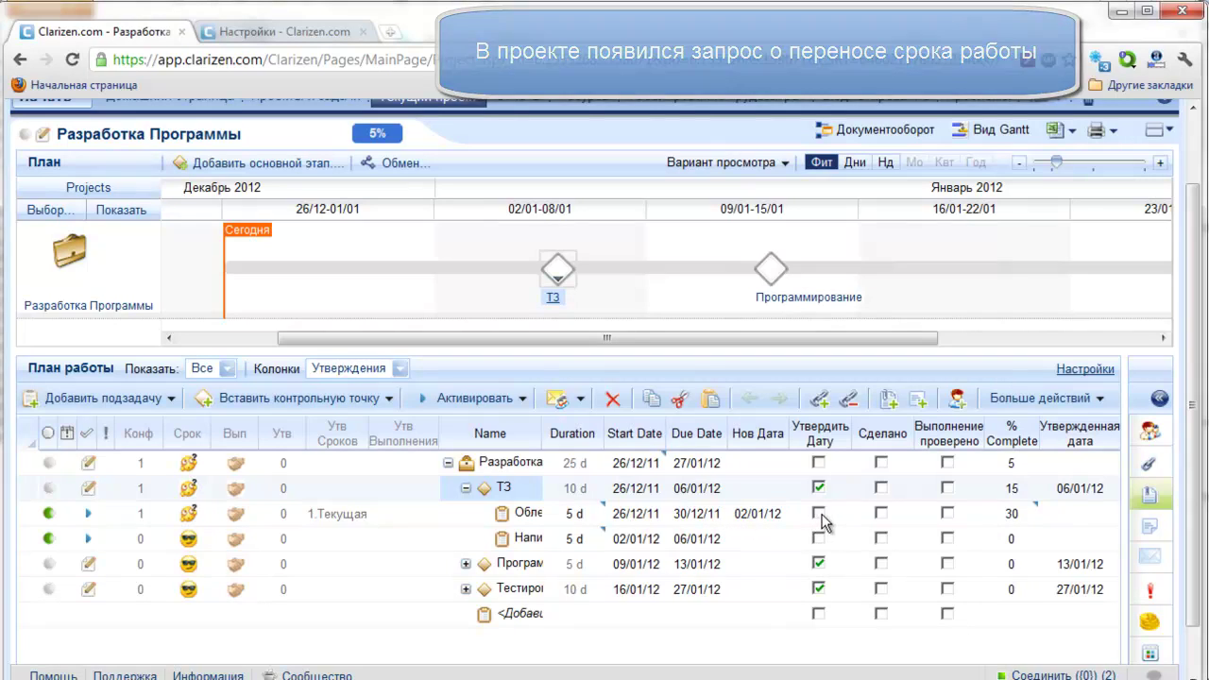
click(818, 514)
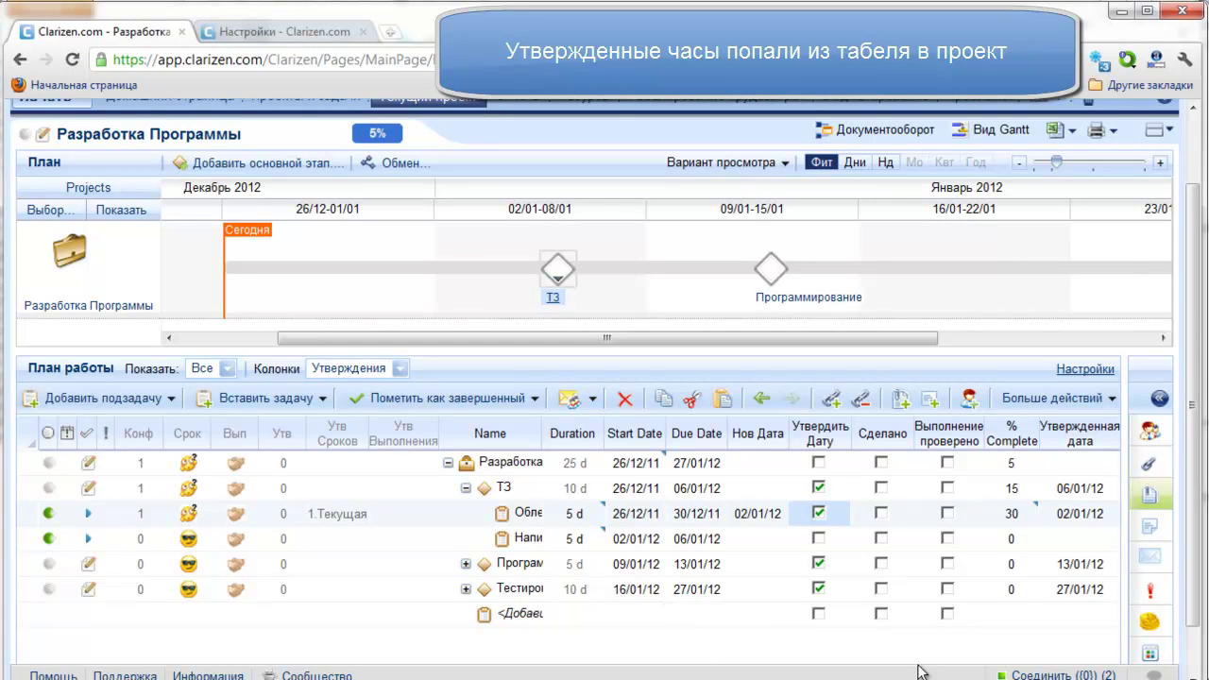
Examine the assigned resource's completion and actual effort on the Обледование task and return to the full-width work plan
click(1161, 400)
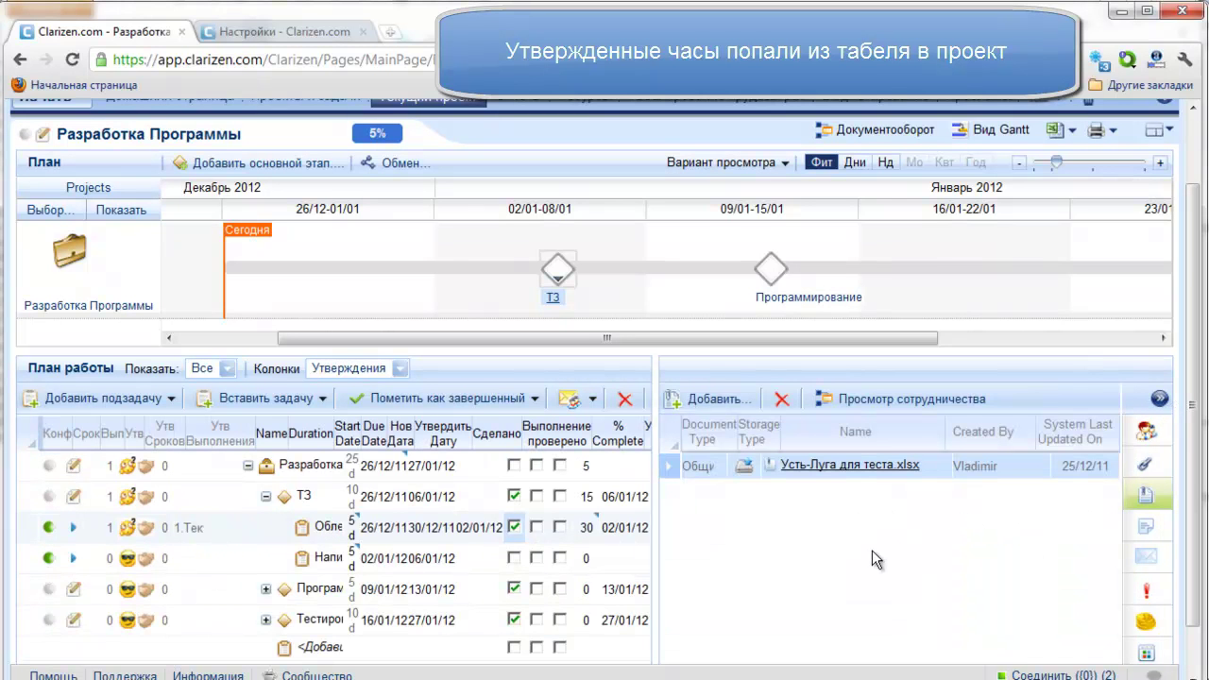
click(1146, 432)
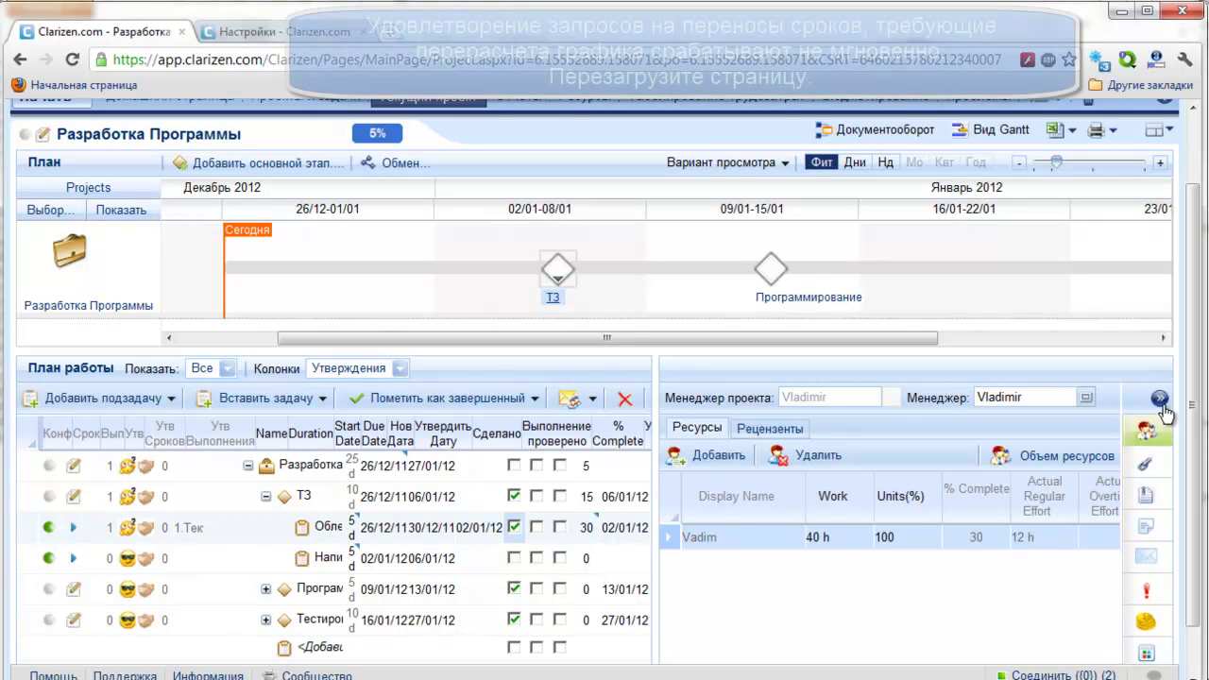
click(1160, 398)
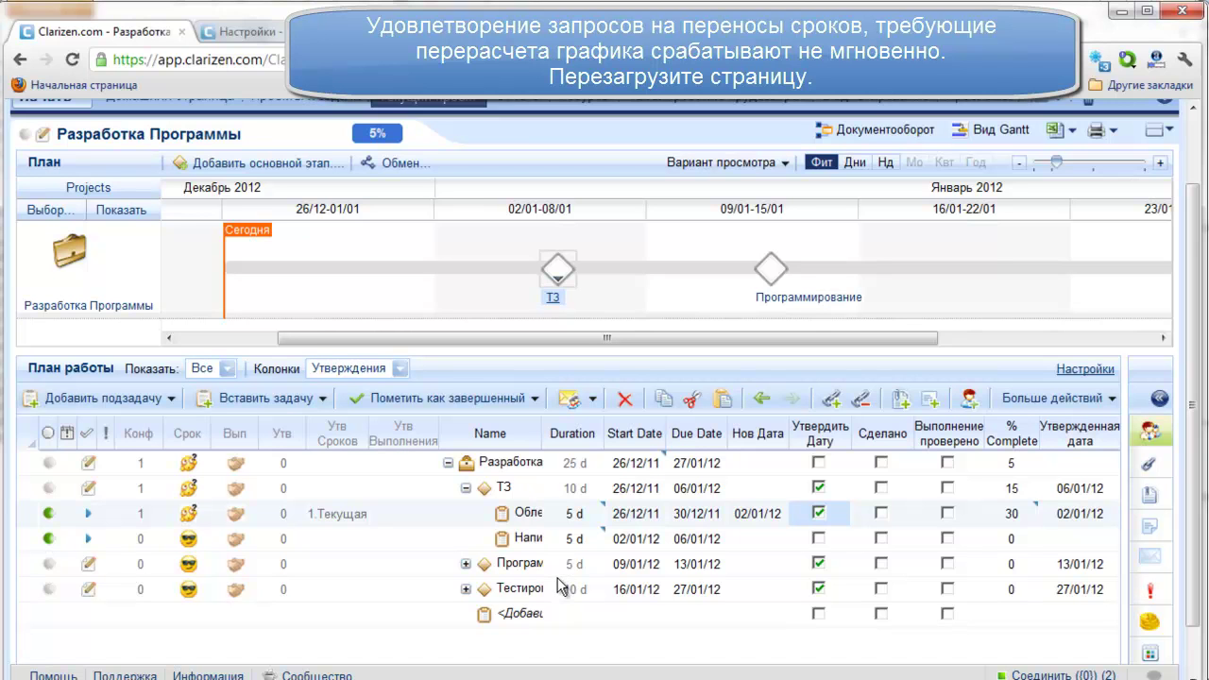
Reload the project page and expand the ТЗ milestone to examine the recalculated dates and approval states
mouse_move(570, 554)
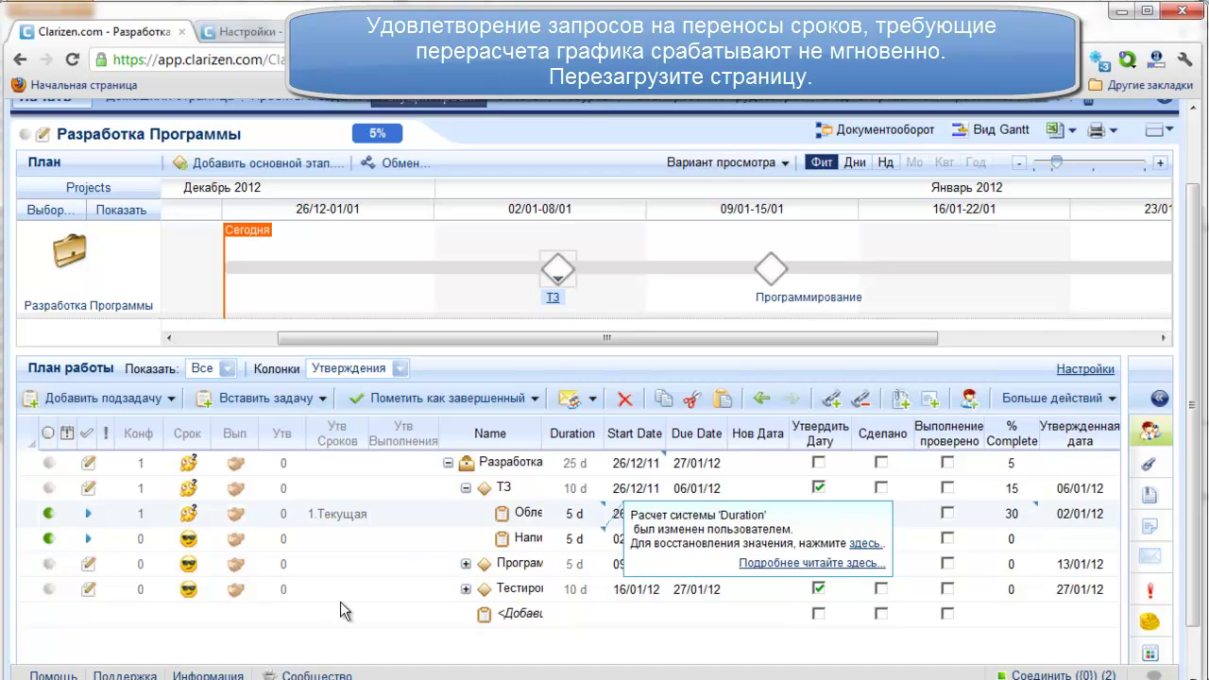
click(352, 536)
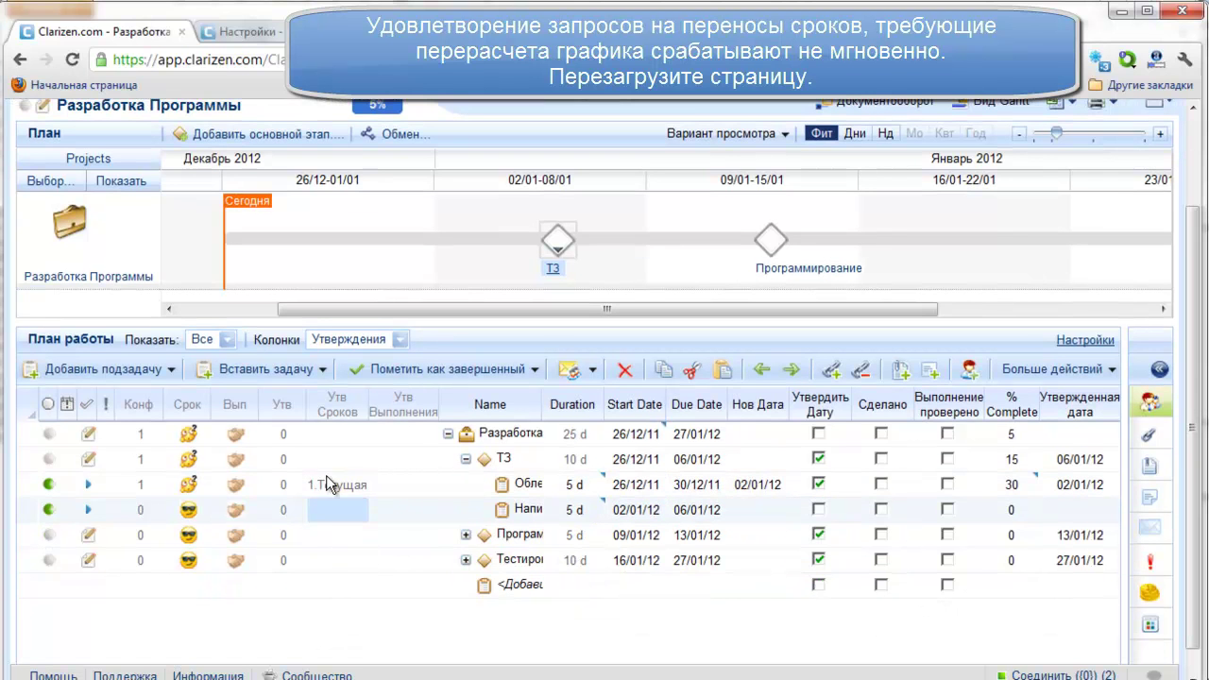
scroll(747, 548, up, 3)
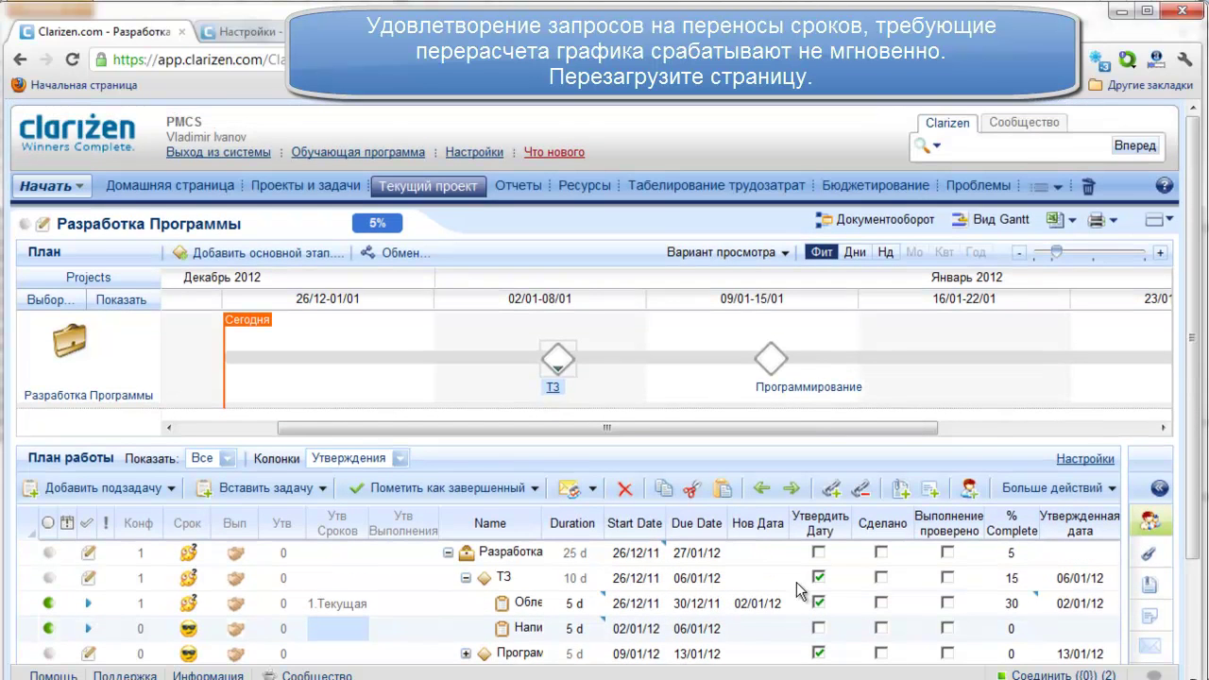
key(ctrl+l)
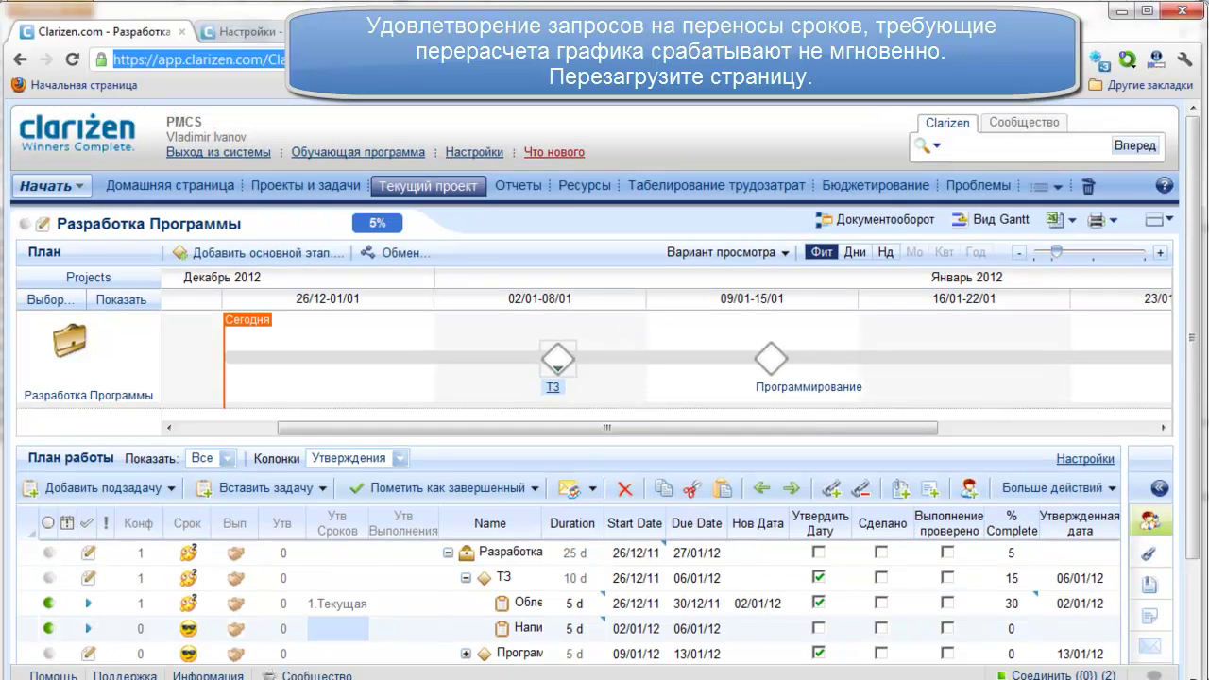
key(Return)
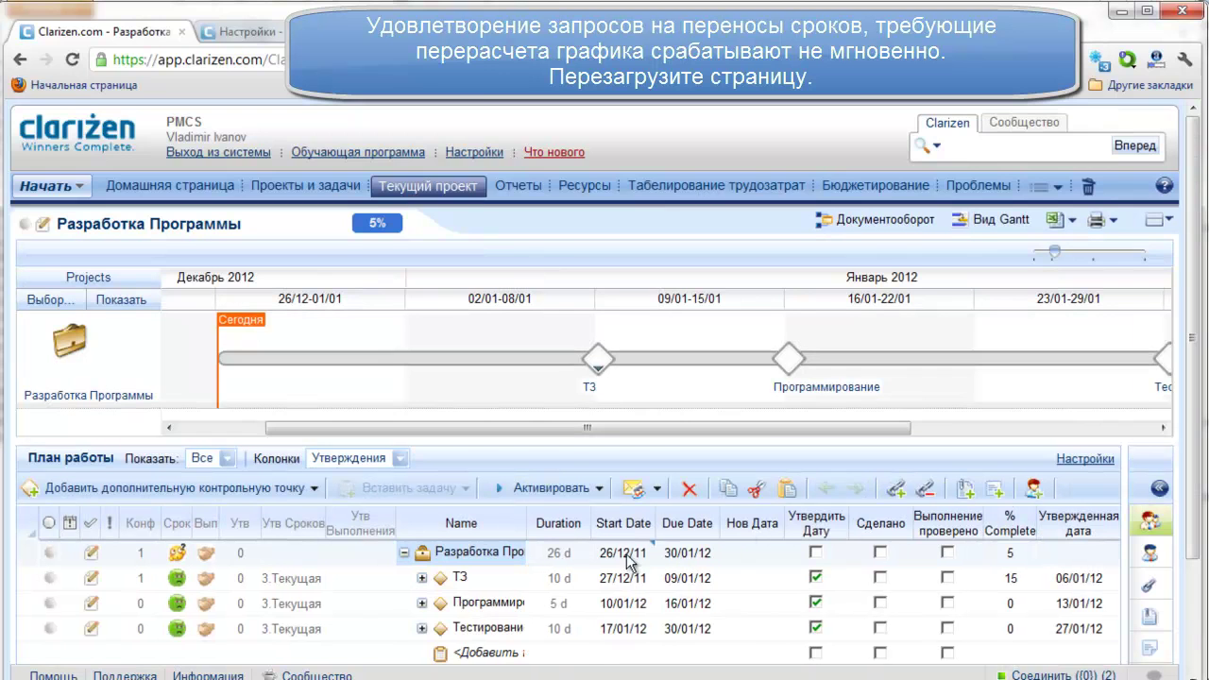
scroll(628, 560, down, 2)
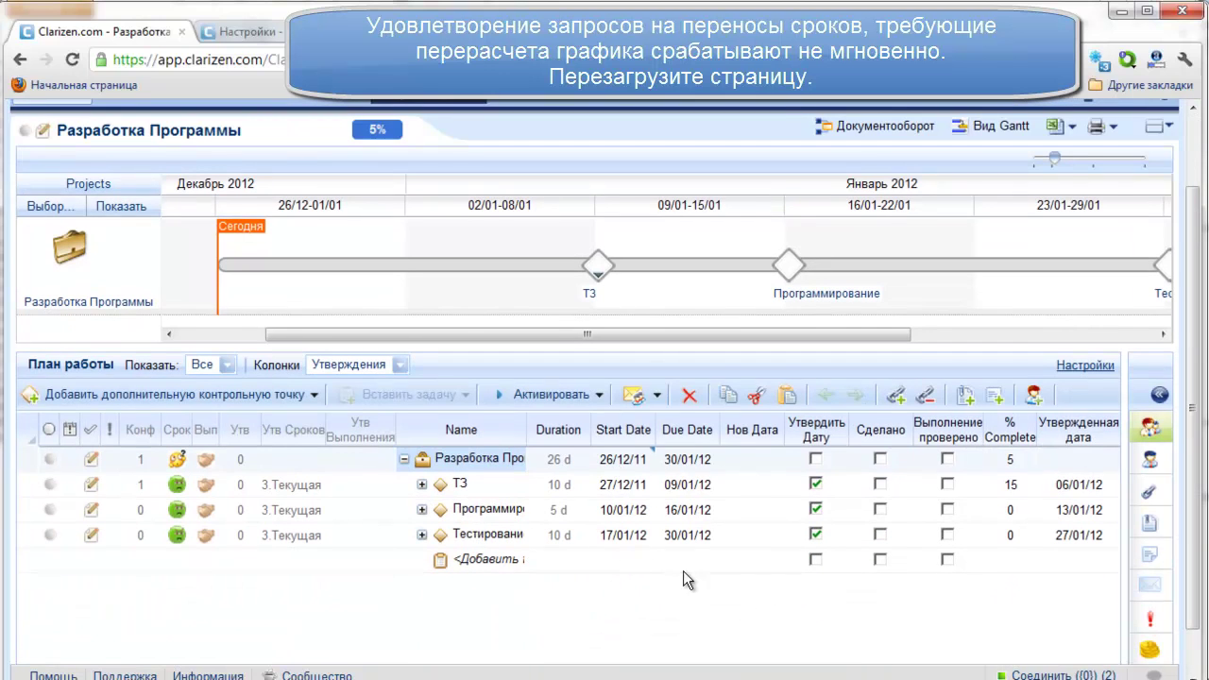
click(425, 487)
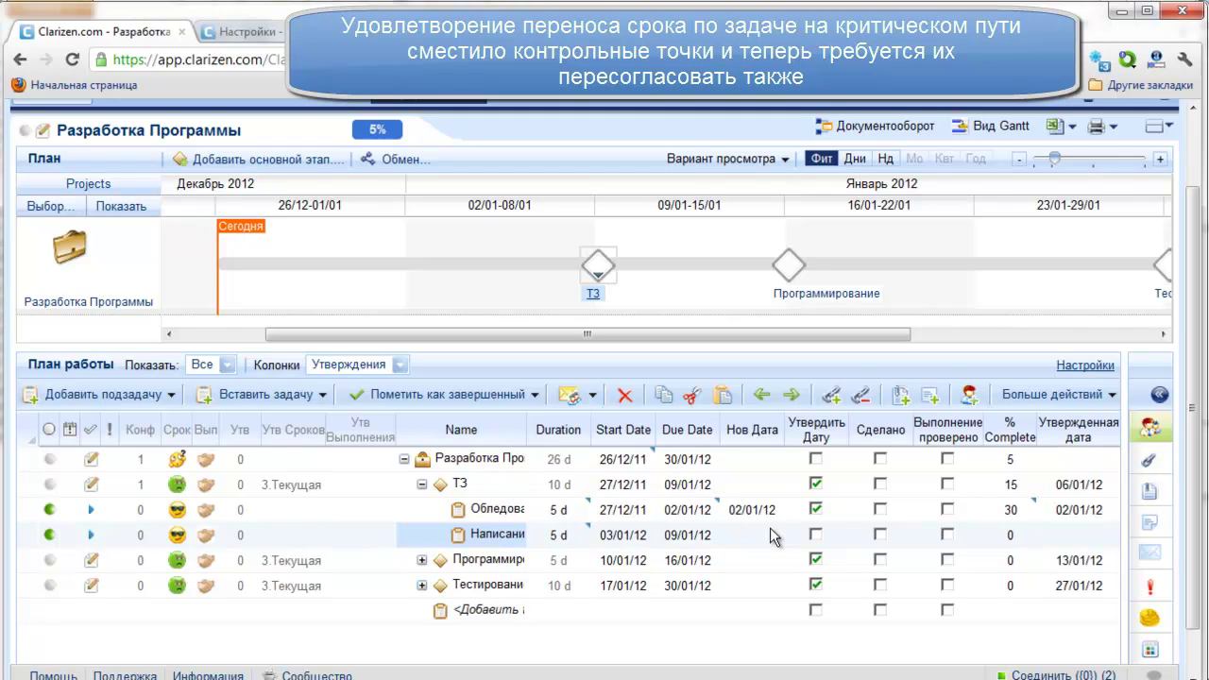
View the critical path in the project's Gantt chart with ТЗ, Программирование and Тестирование collapsed, and close the chart
click(988, 126)
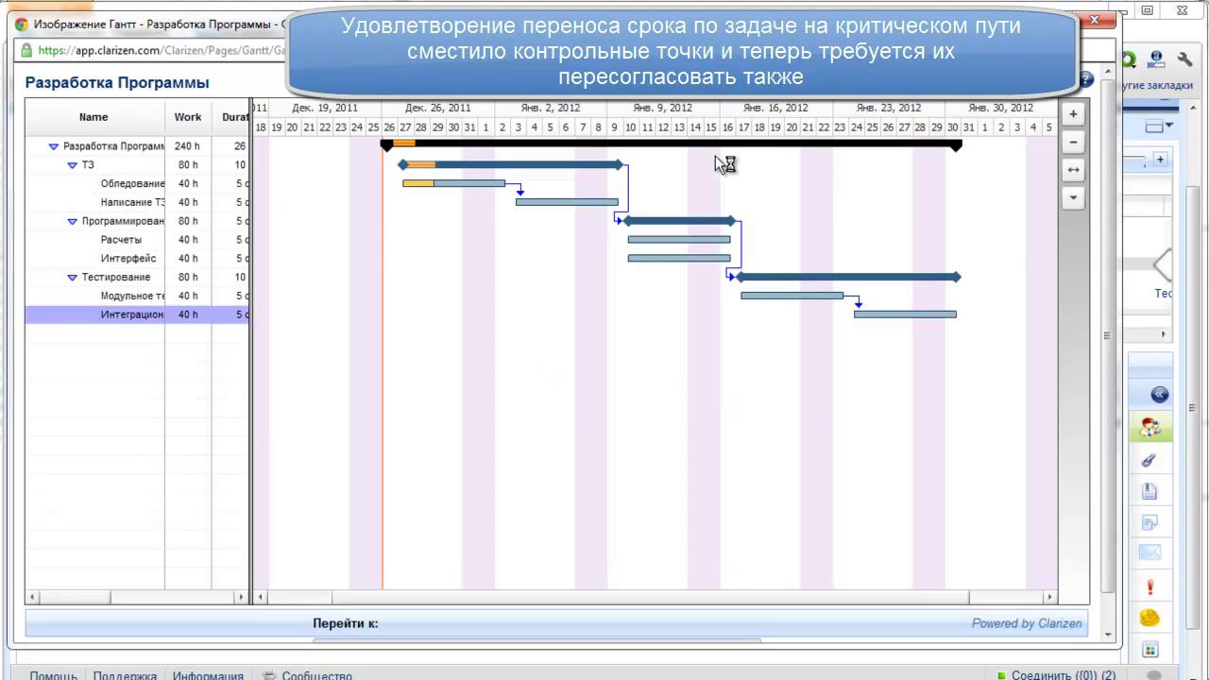
click(746, 90)
click(747, 113)
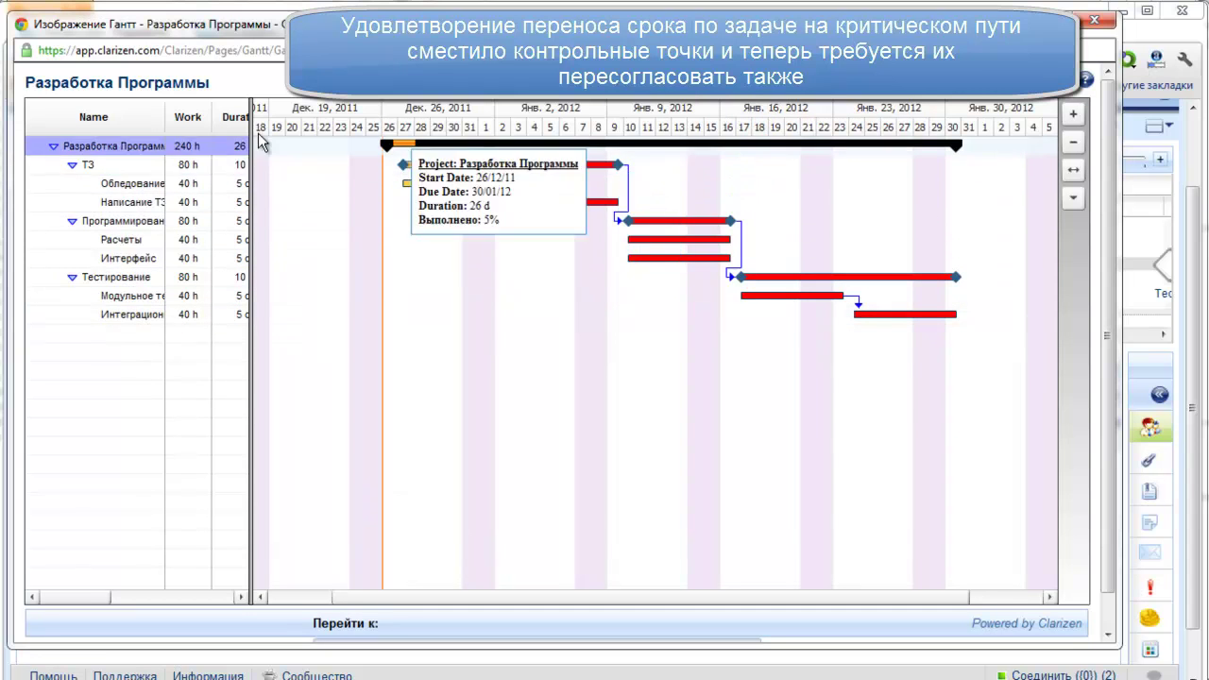
click(75, 165)
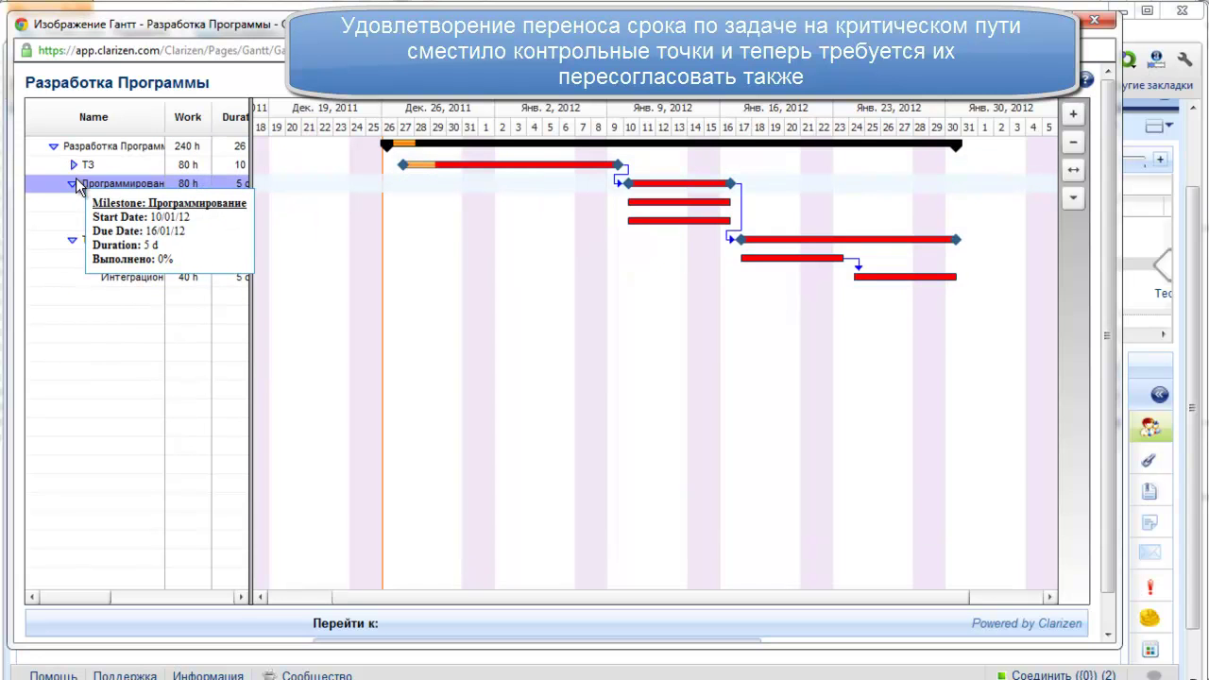
click(74, 183)
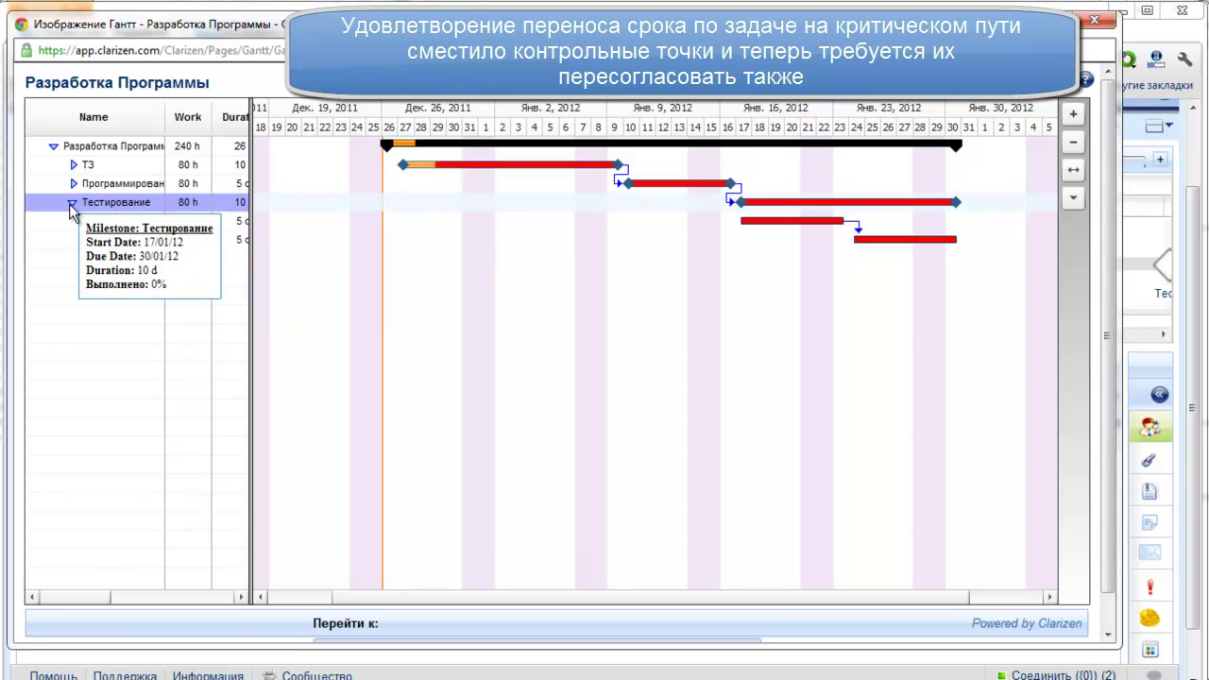
click(72, 203)
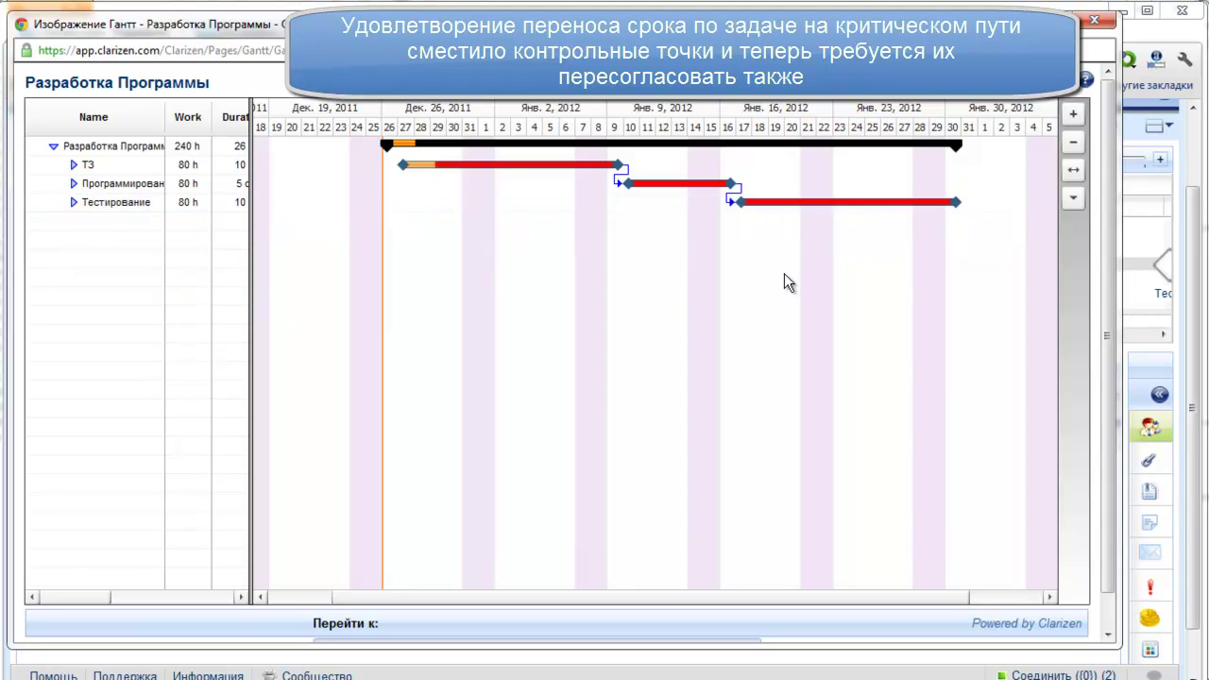
click(1099, 21)
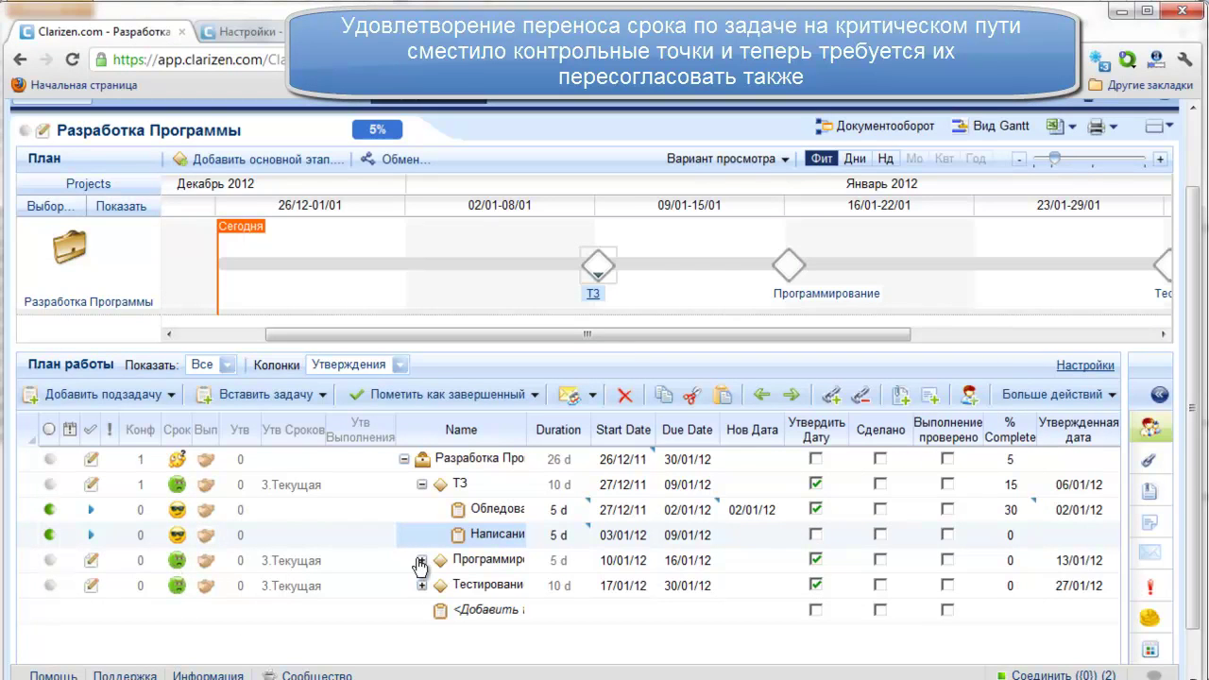
Collapse the ТЗ milestone, switch to the other user's Internet Explorer session and reload the Разработка Программы project there
click(421, 484)
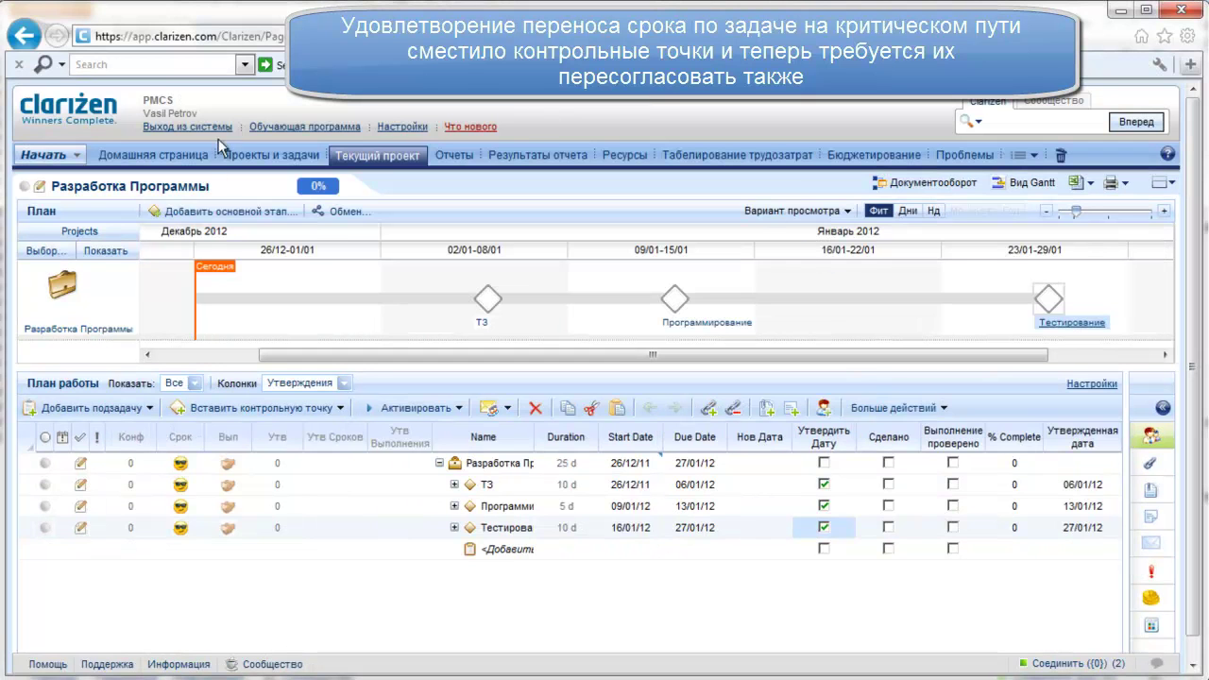
click(249, 35)
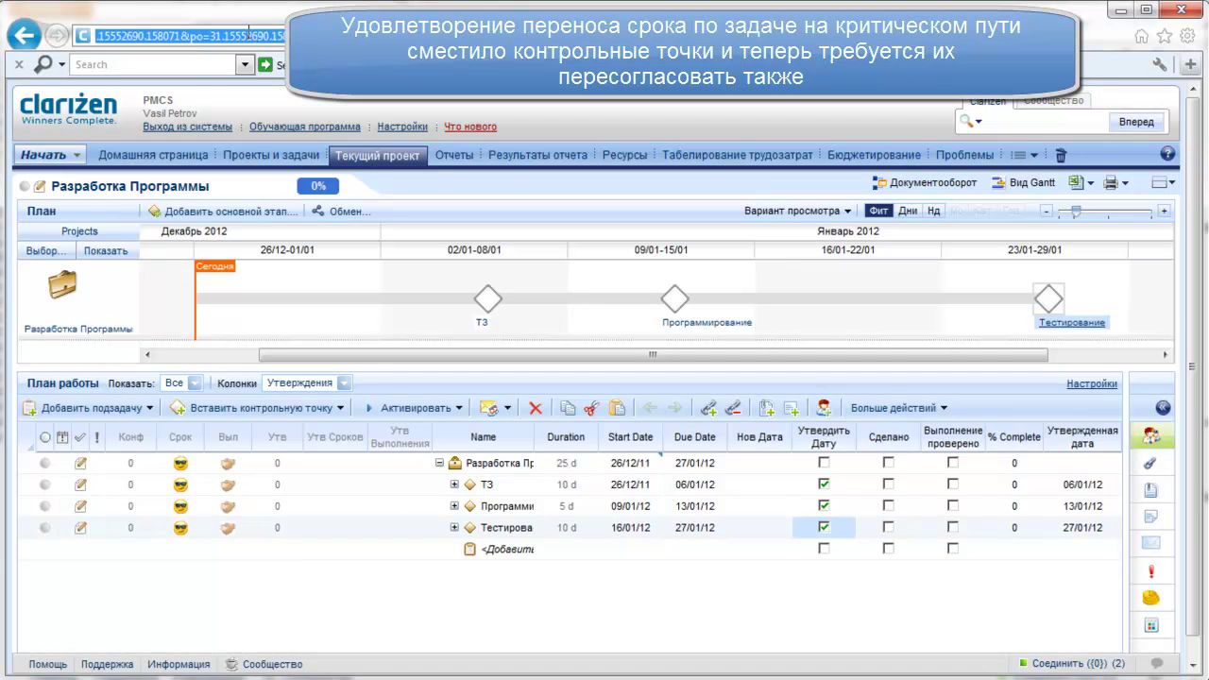
click(750, 188)
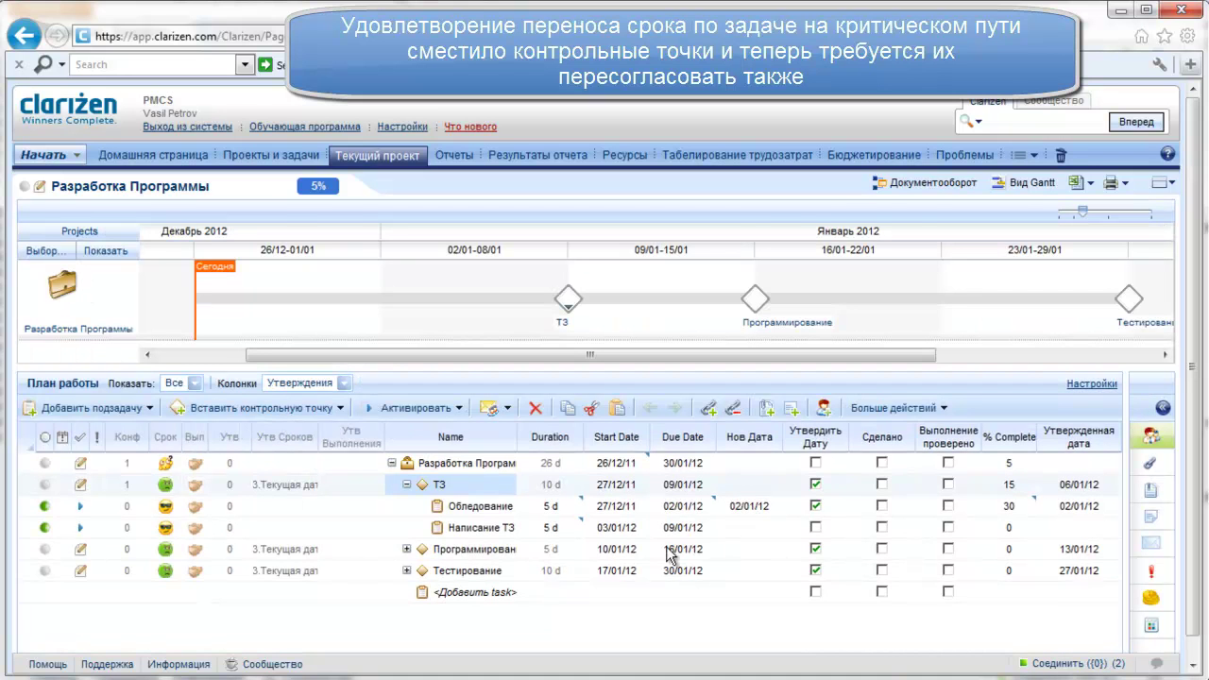
Expand the Программирование milestone to examine its task dates, and collapse both the ТЗ and Программирование milestones
click(412, 555)
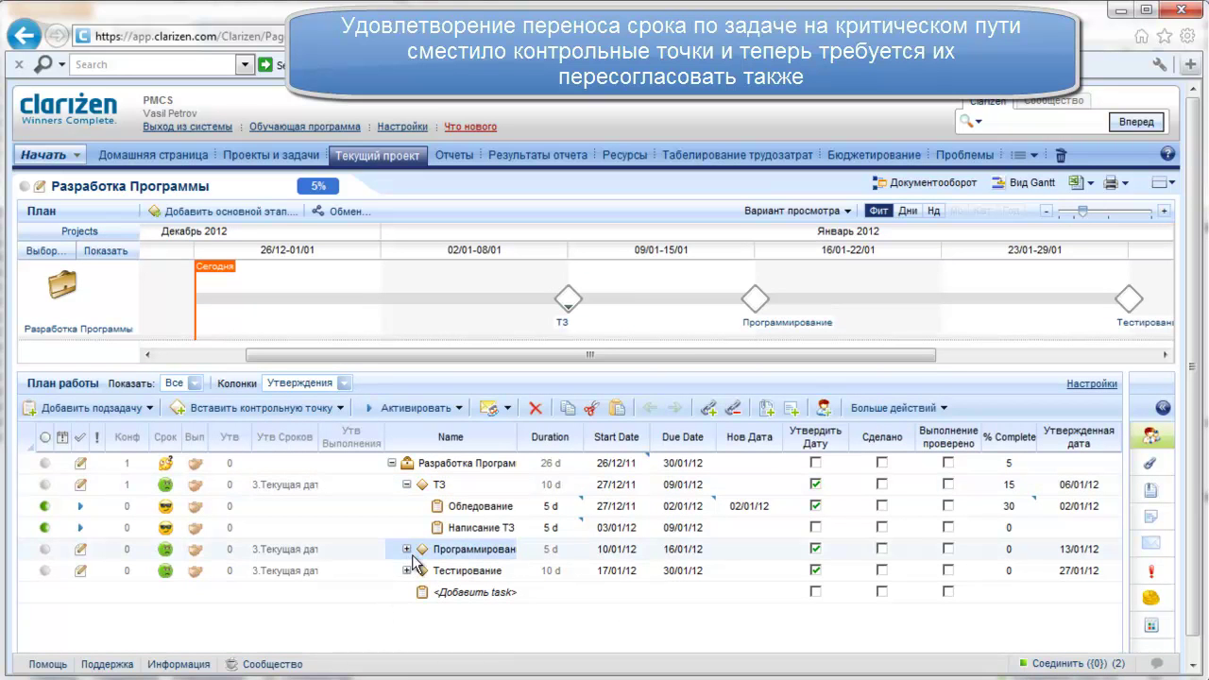
click(406, 549)
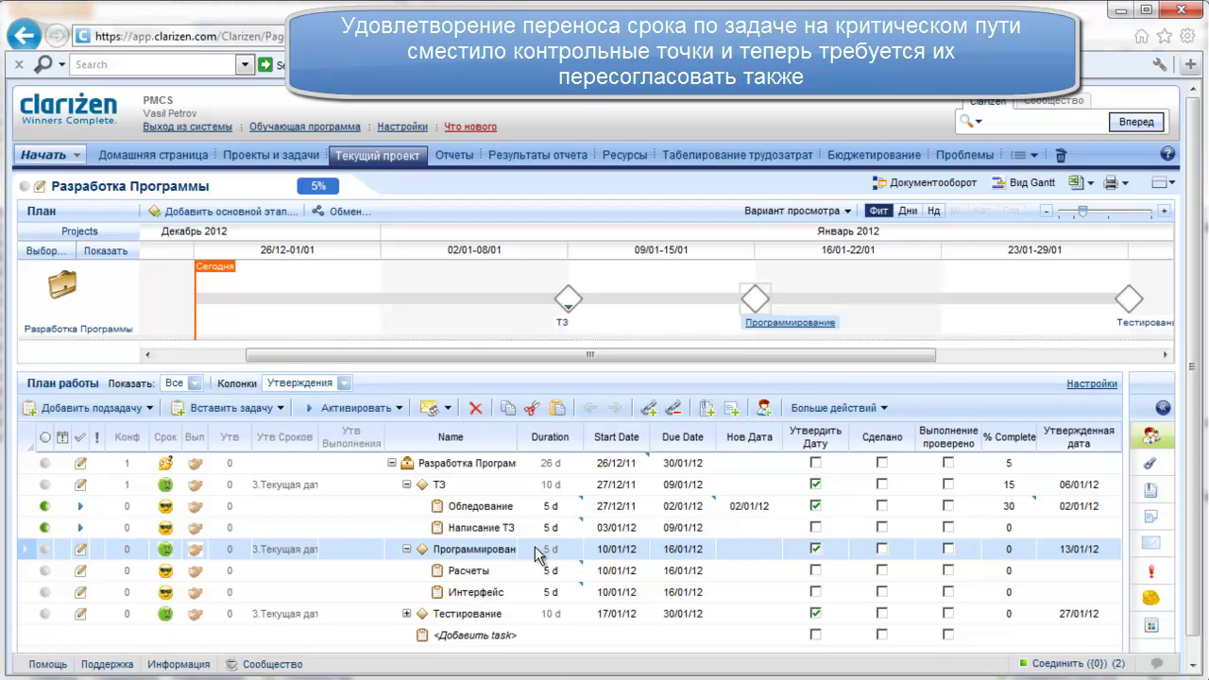
click(408, 485)
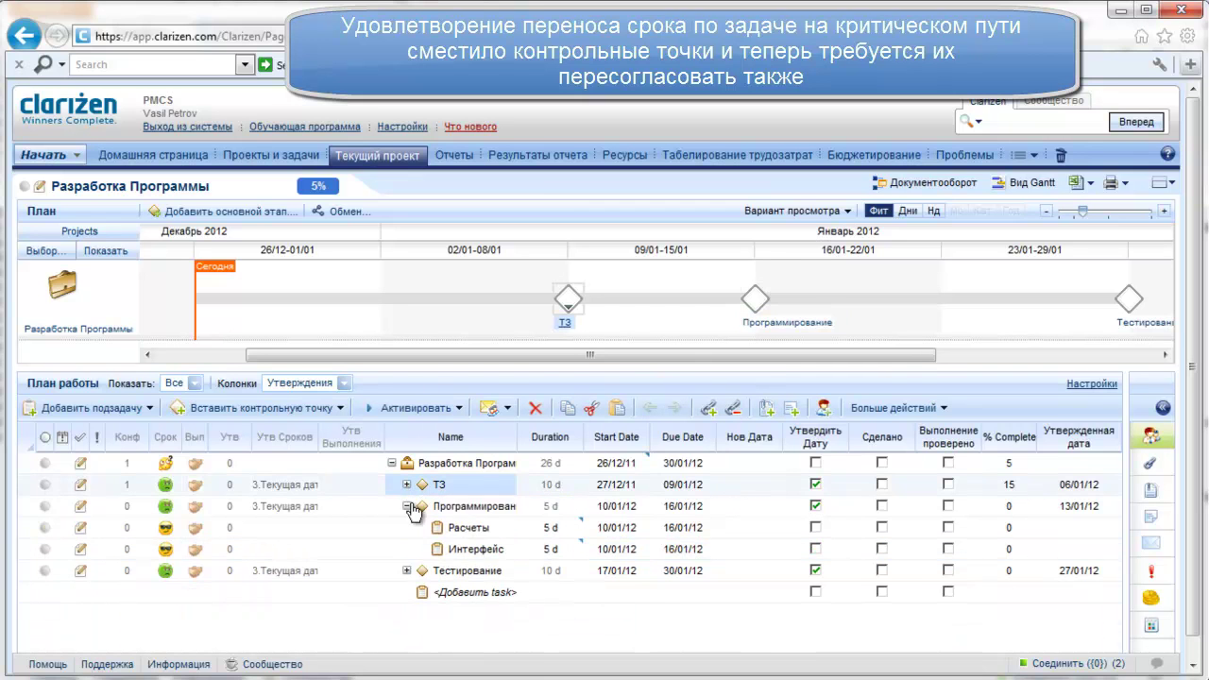
click(410, 506)
Clear the Утвердить Дату approval for the ТЗ, Программирование and Тестирование milestones in the work plan
click(487, 484)
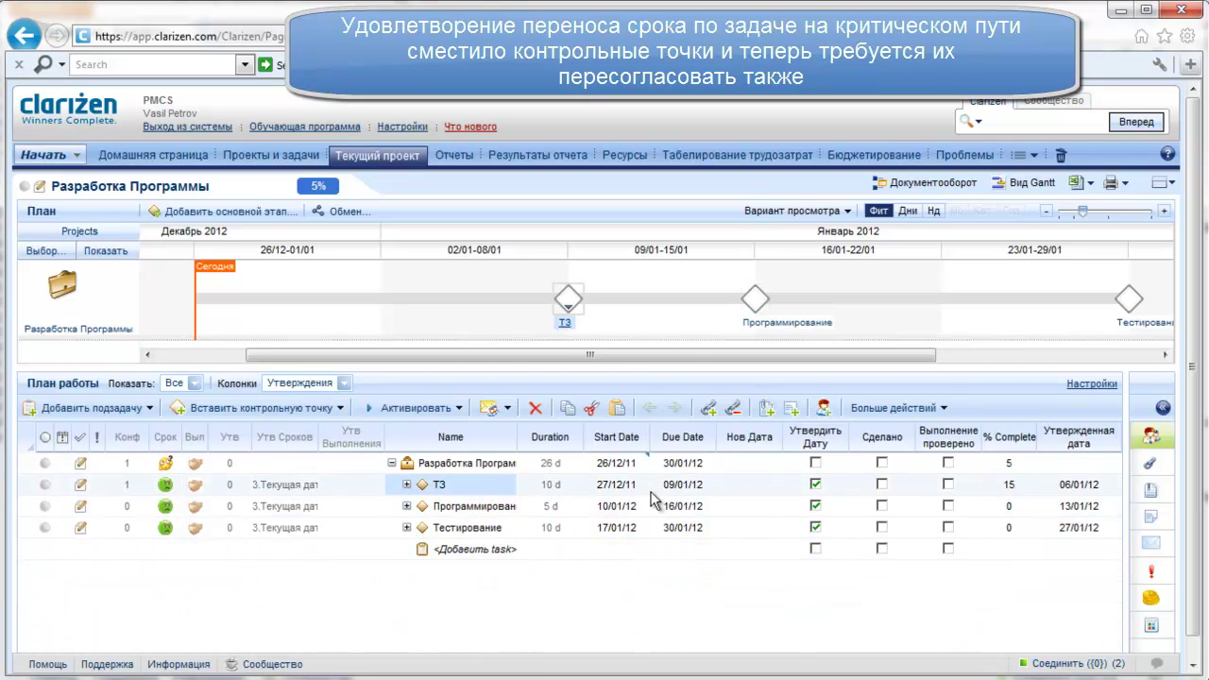
click(817, 485)
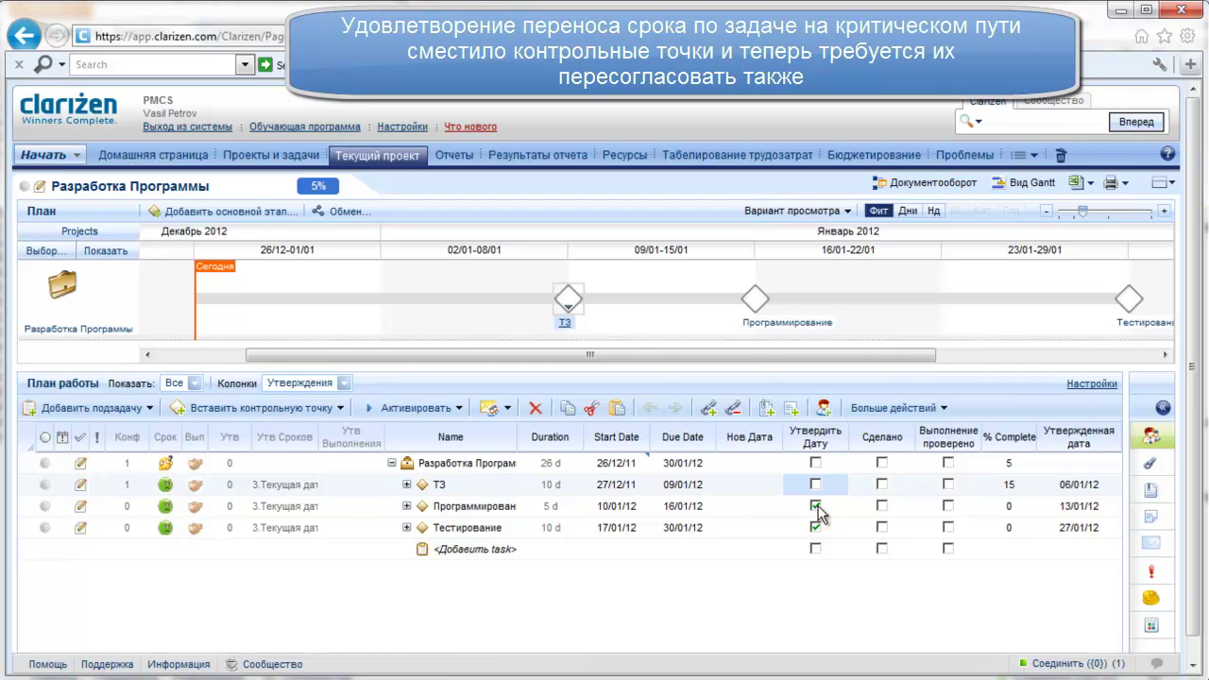
click(817, 508)
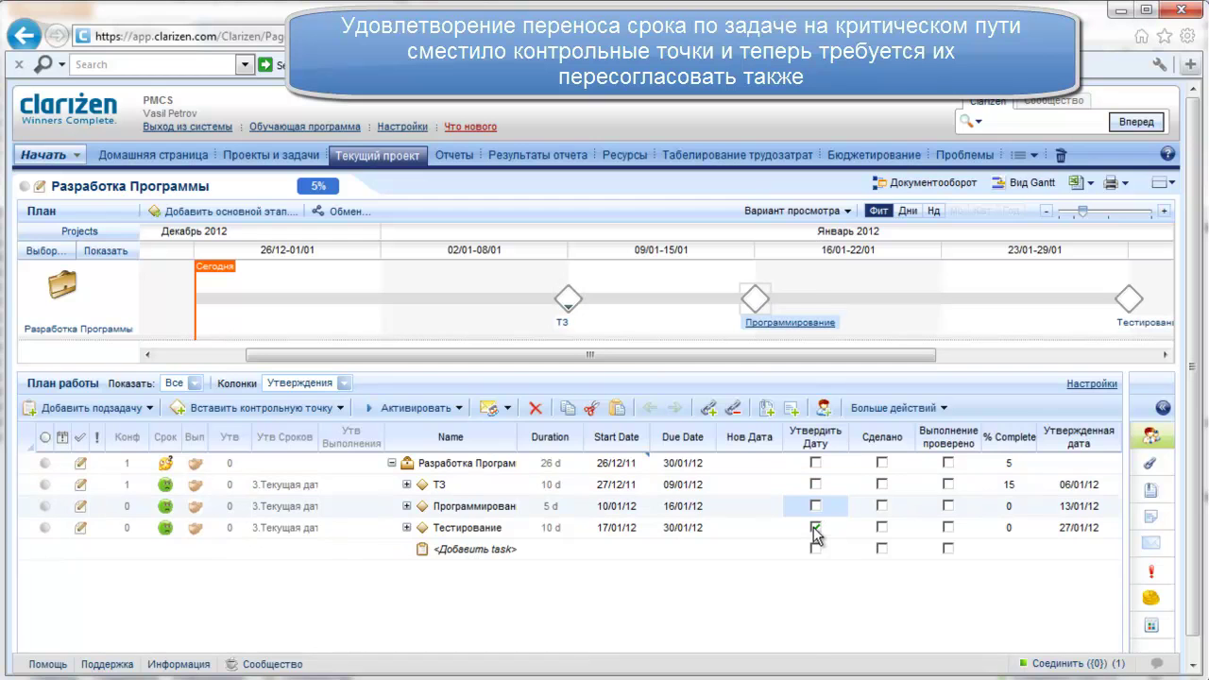
click(815, 529)
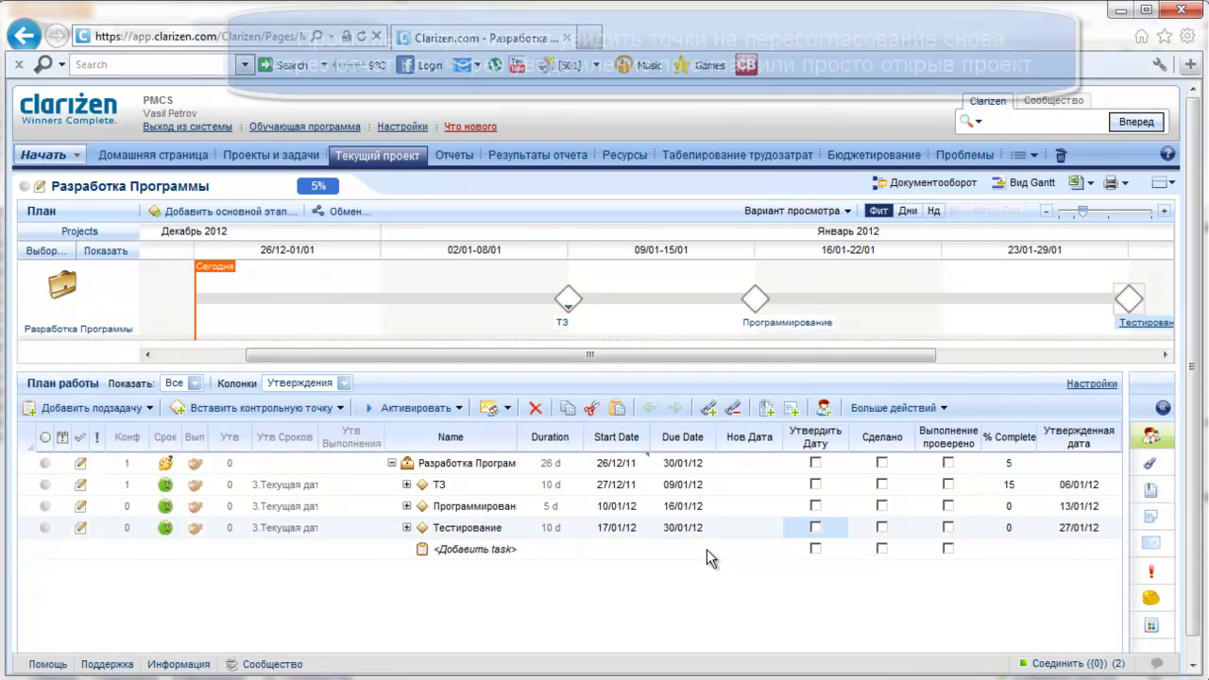
Approve the shifted dates of the ТЗ, Программирование and Тестирование milestones again with Утвердить Дату
click(817, 485)
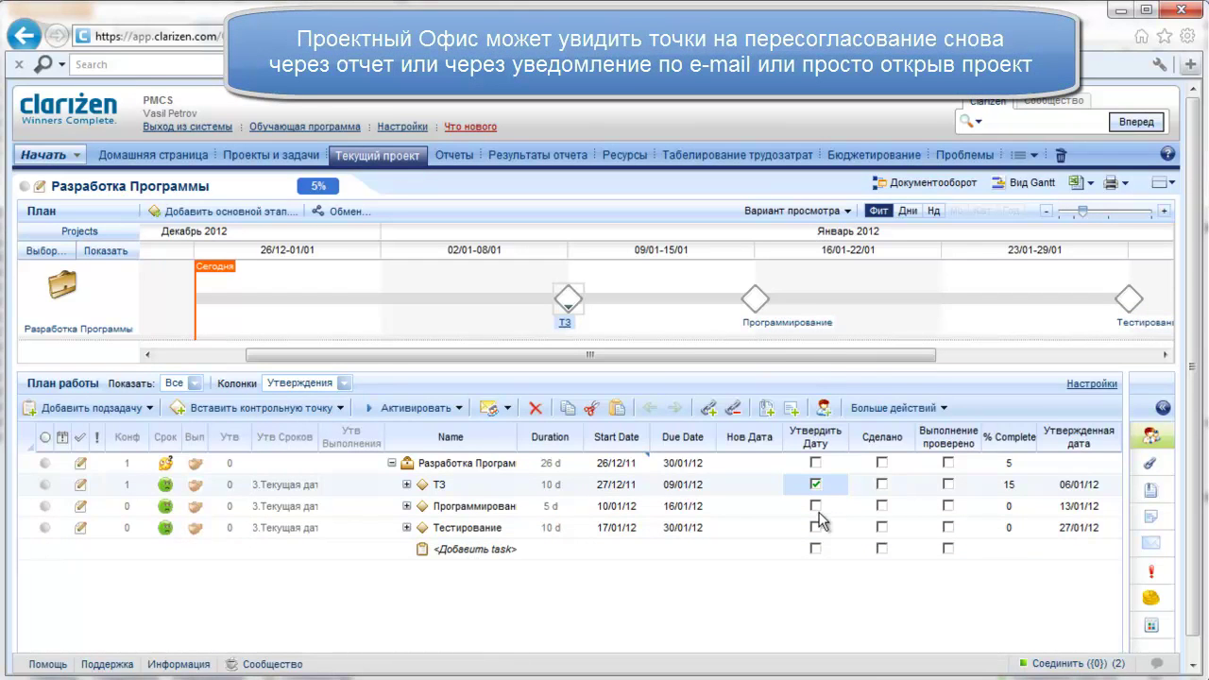
click(816, 506)
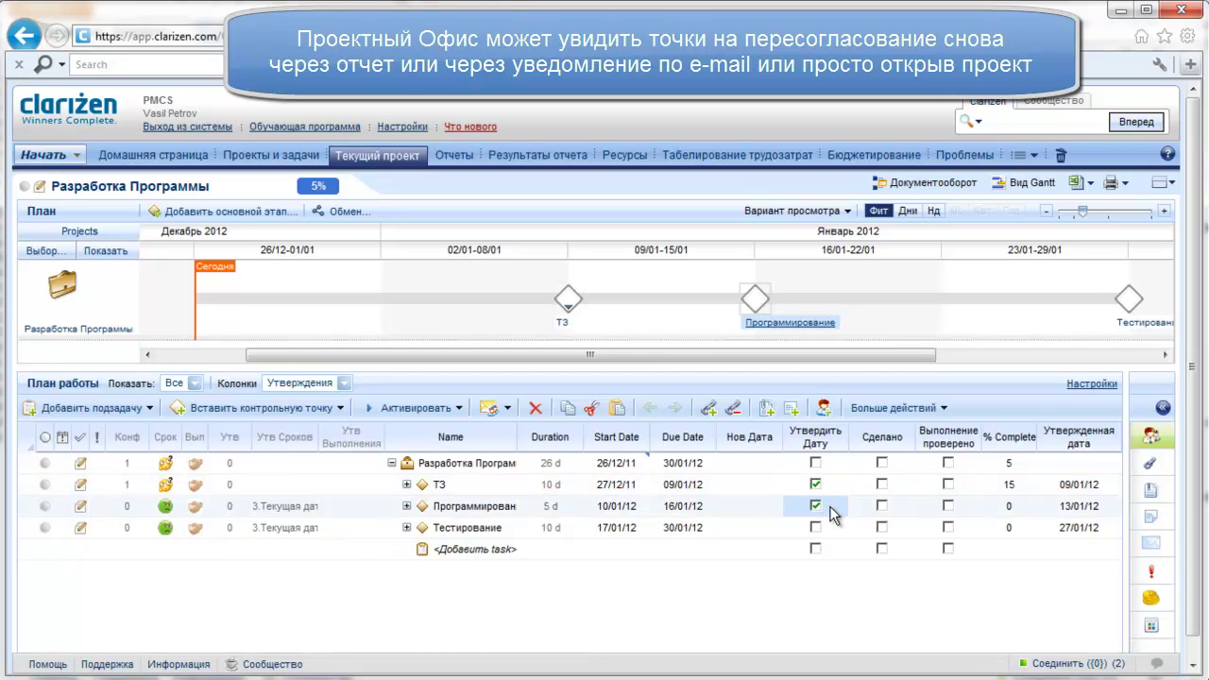
click(818, 530)
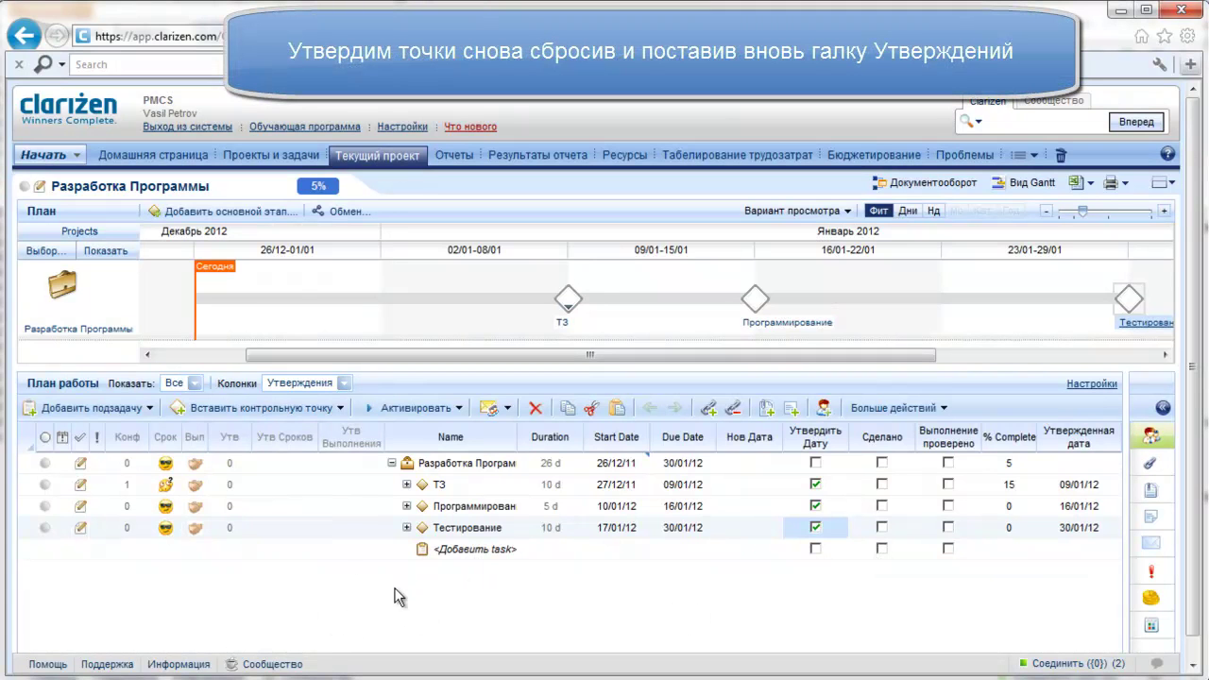
Expand the ТЗ milestone to examine its tasks' dates and approval states, and collapse it again
click(406, 485)
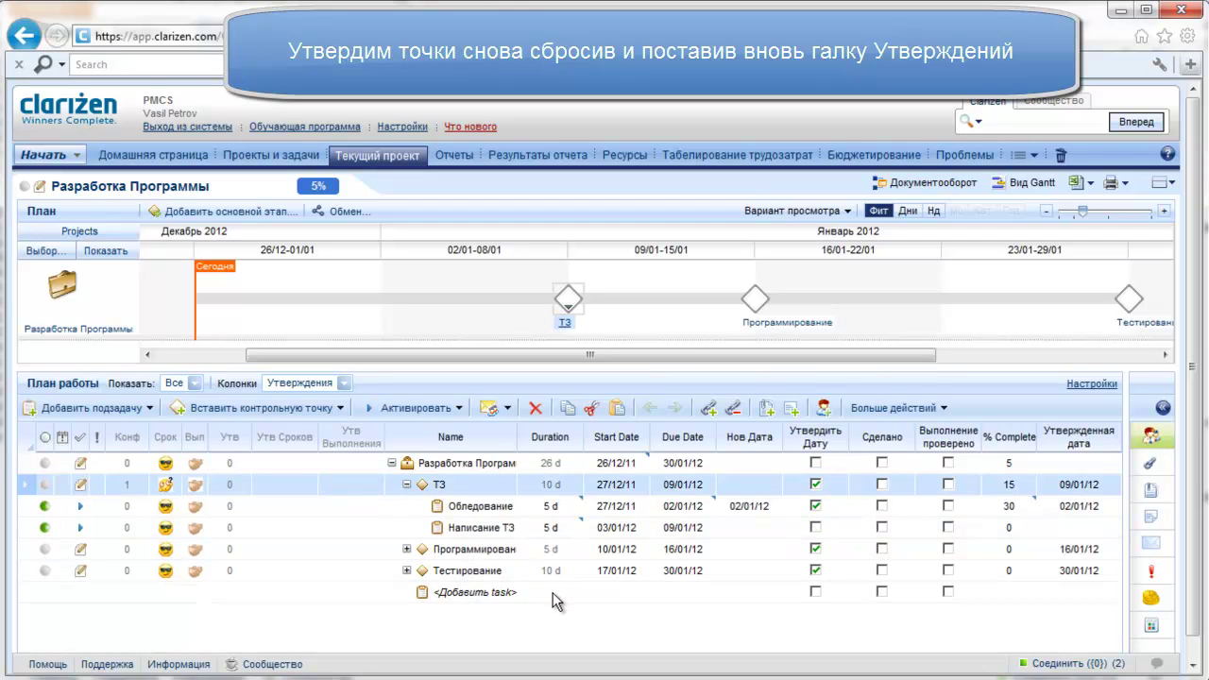
click(407, 485)
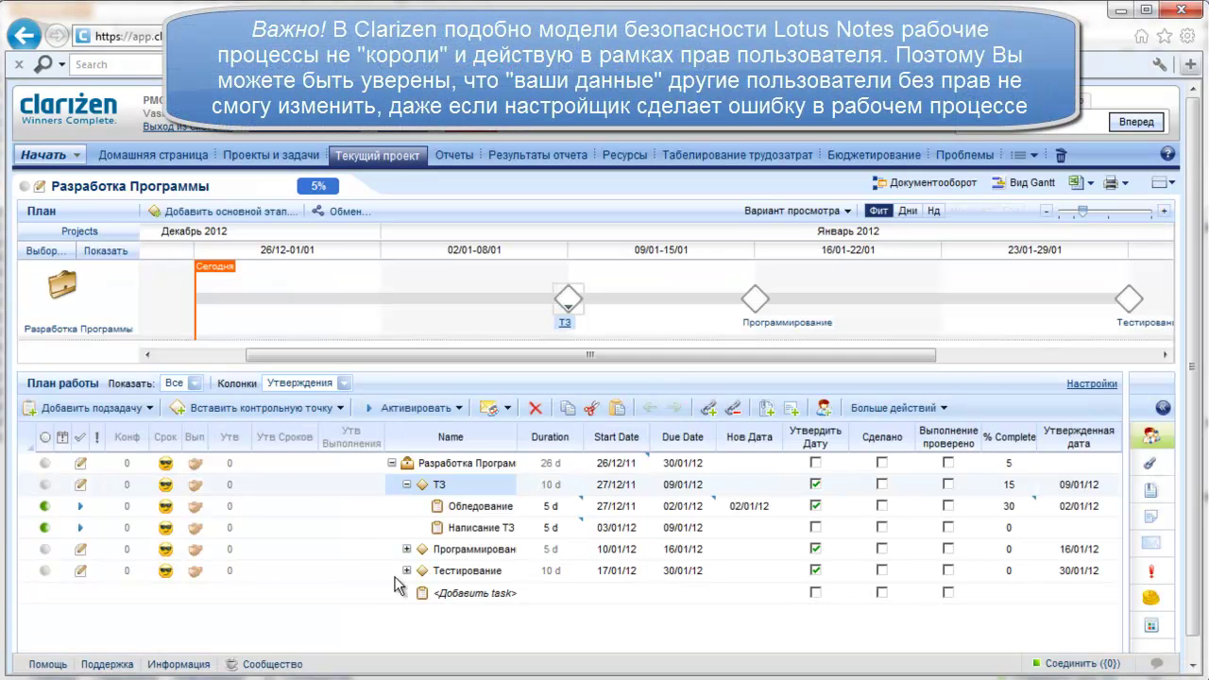
click(407, 485)
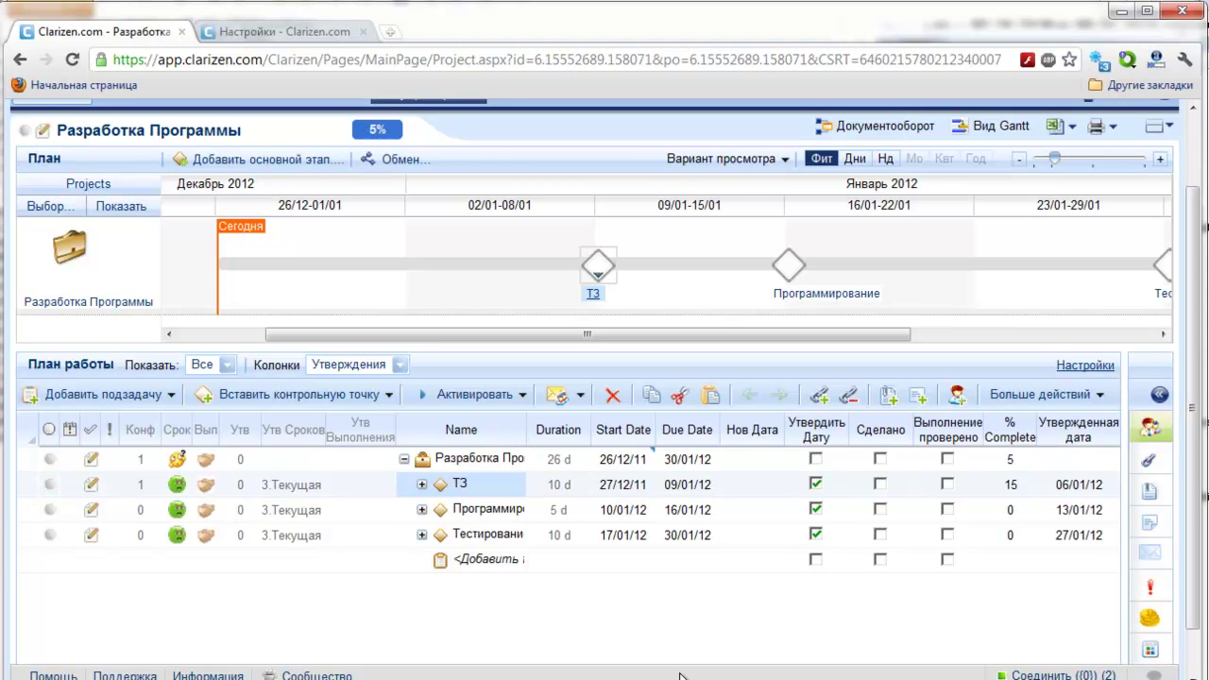
Switch to the project manager's Chrome session, expand the ТЗ milestone and reload the project page to examine the re-approved dates
click(421, 484)
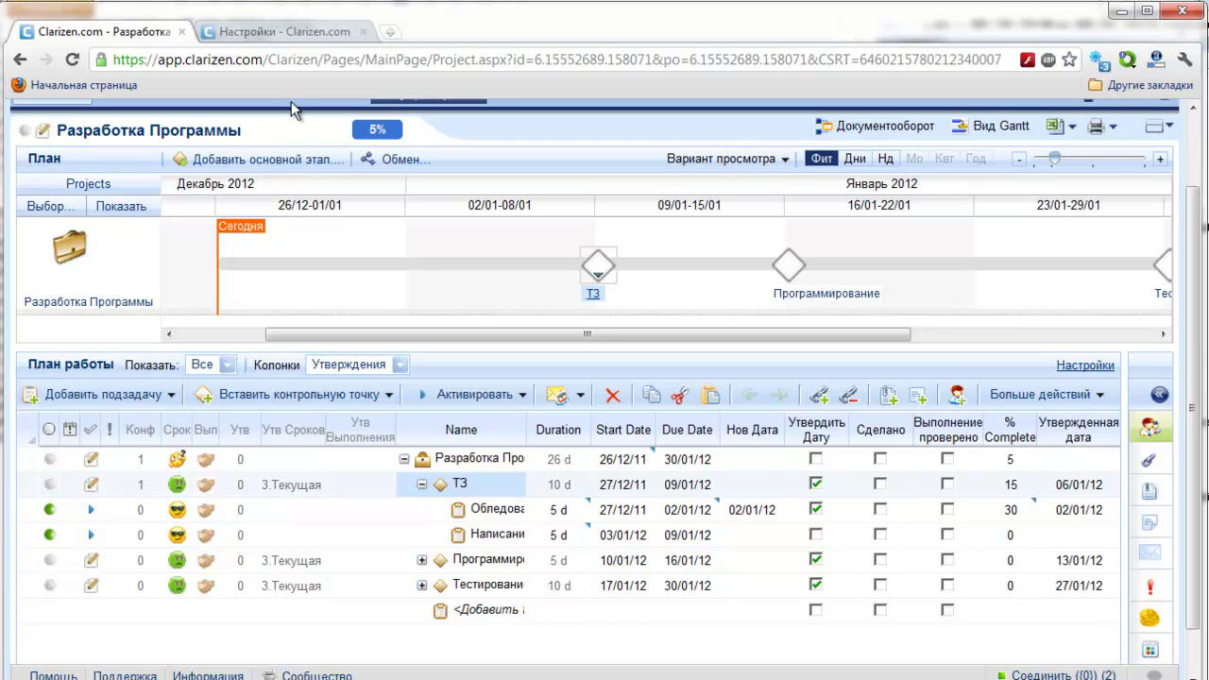
click(421, 60)
key(Return)
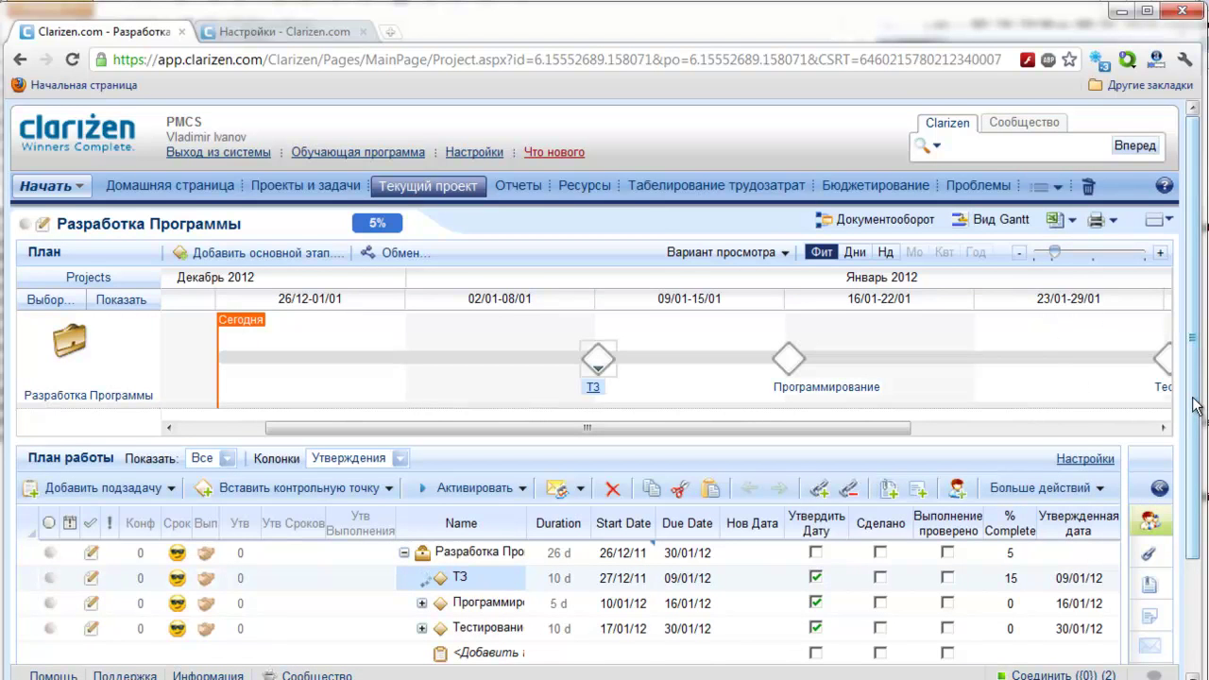
scroll(1198, 406, down, 1)
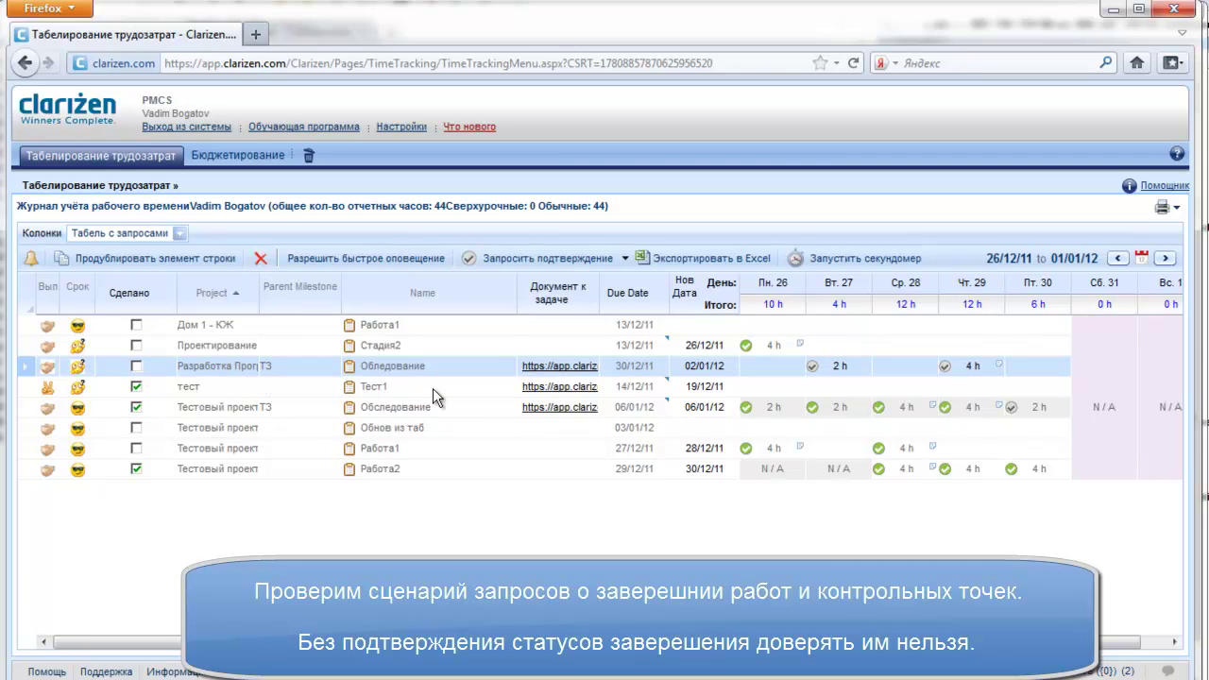
Mark the Обледование task as Сделано in the Firefox timesheet, and reload the project page in the Chrome session
click(136, 367)
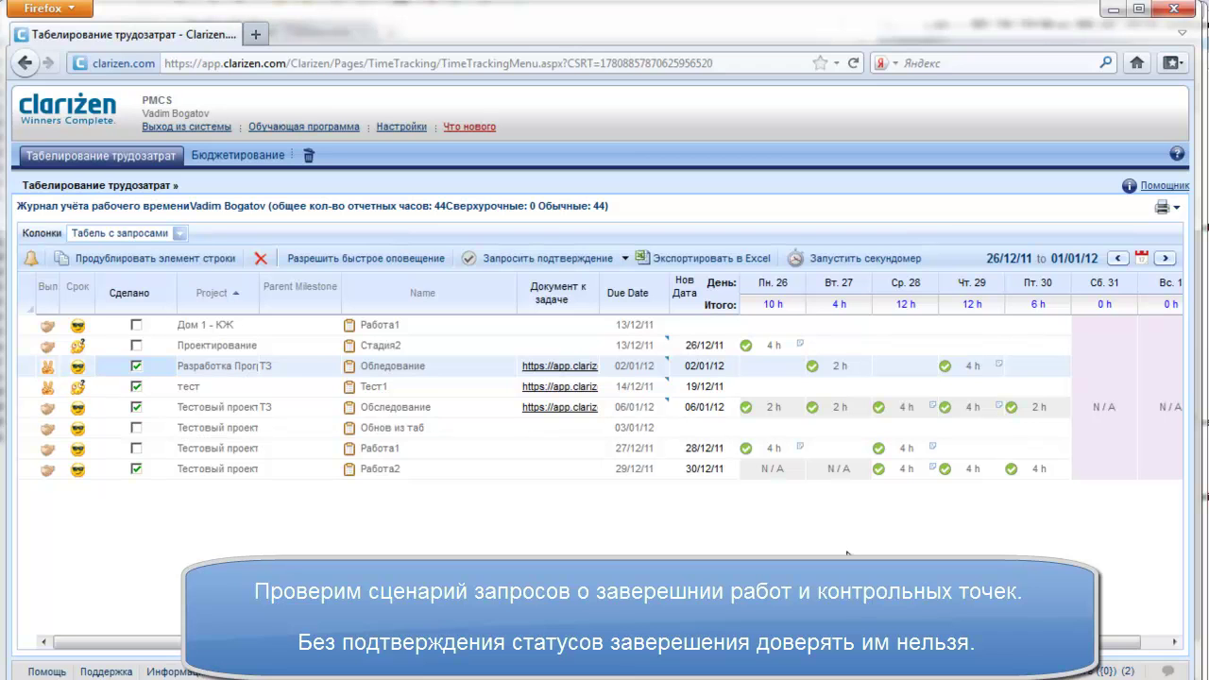
click(1115, 11)
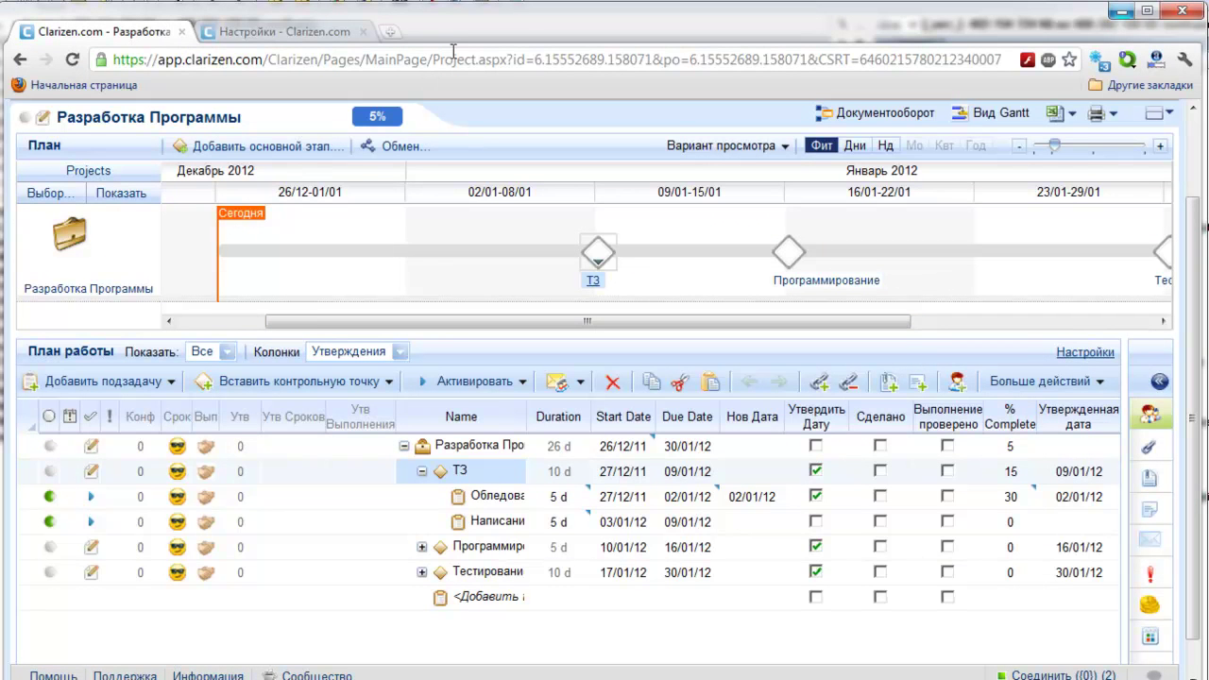
click(486, 61)
key(Return)
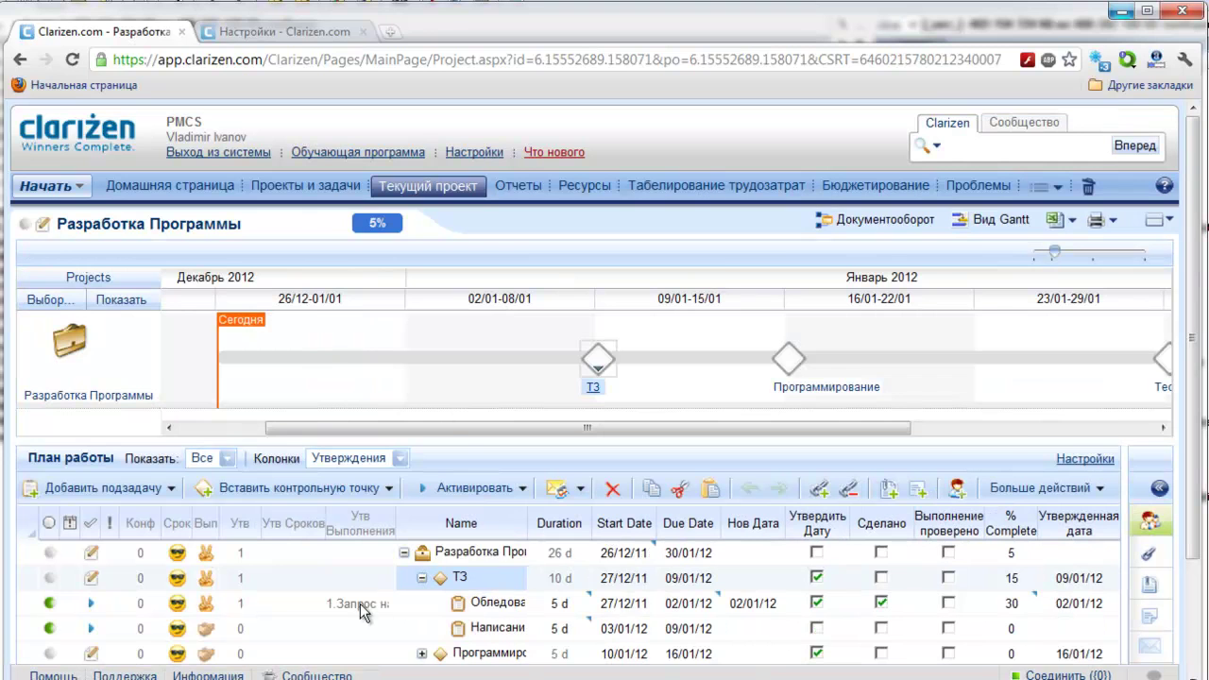
Collapse and re-expand the Разработка Программы project, and expand the ТЗ milestone to examine the completion statuses at each level
click(403, 551)
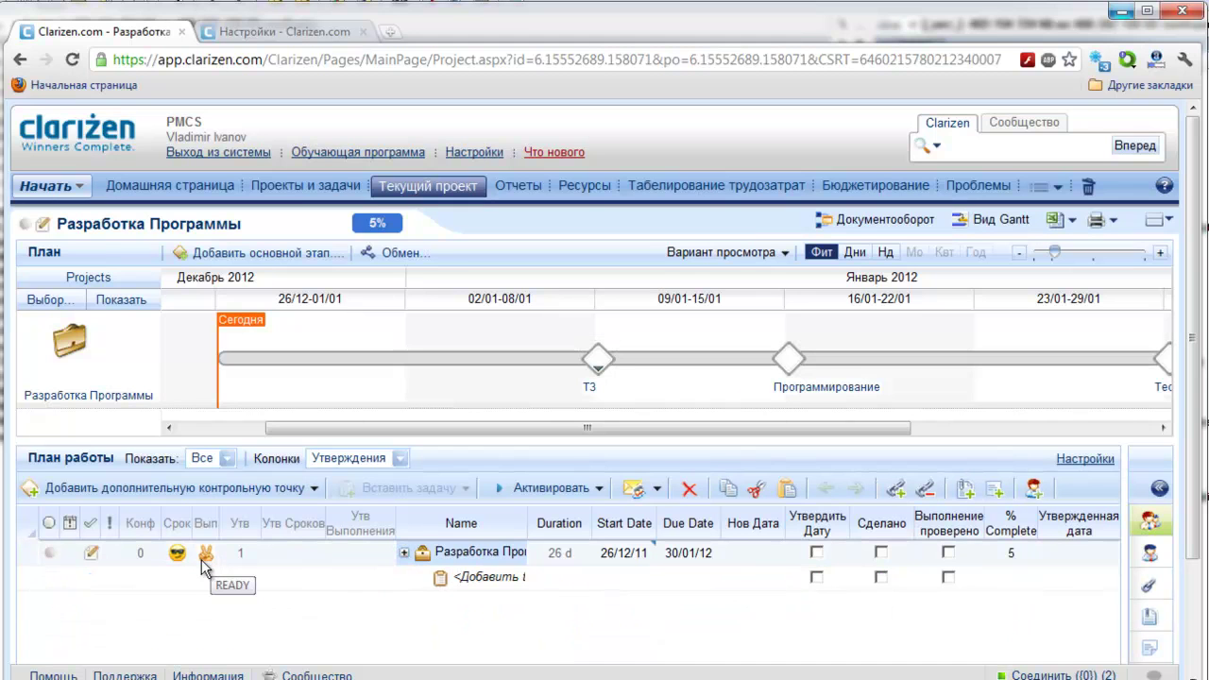
click(404, 554)
scroll(1193, 496, down, 1)
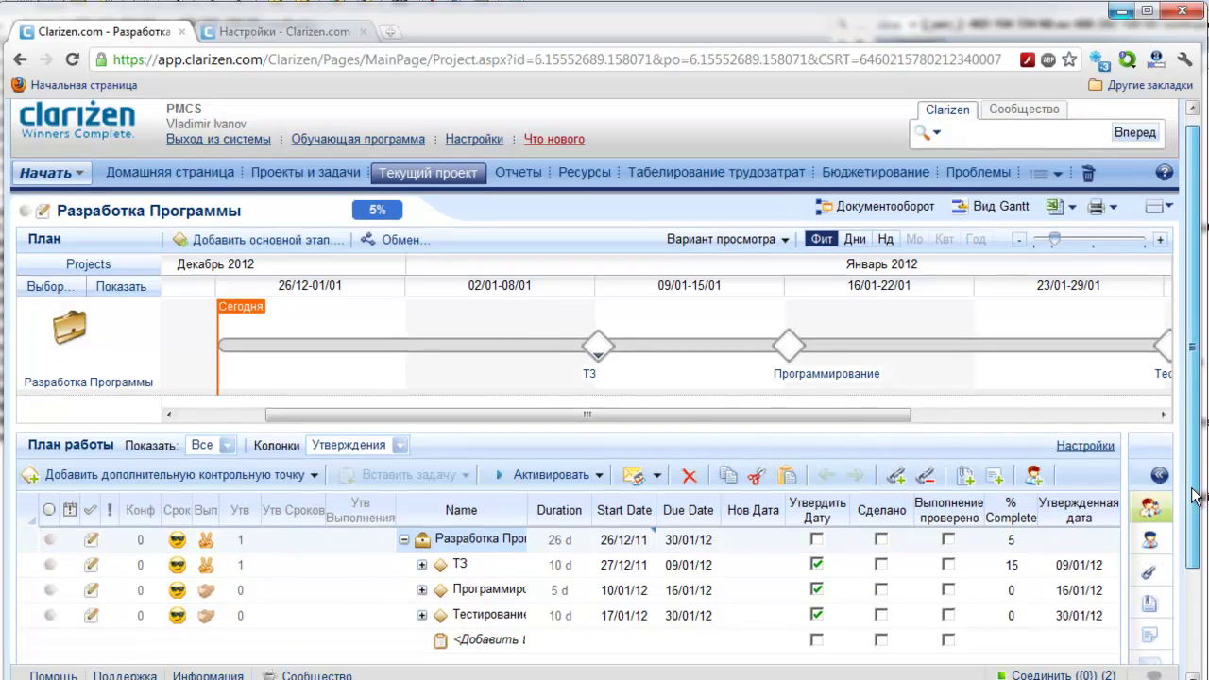
click(422, 511)
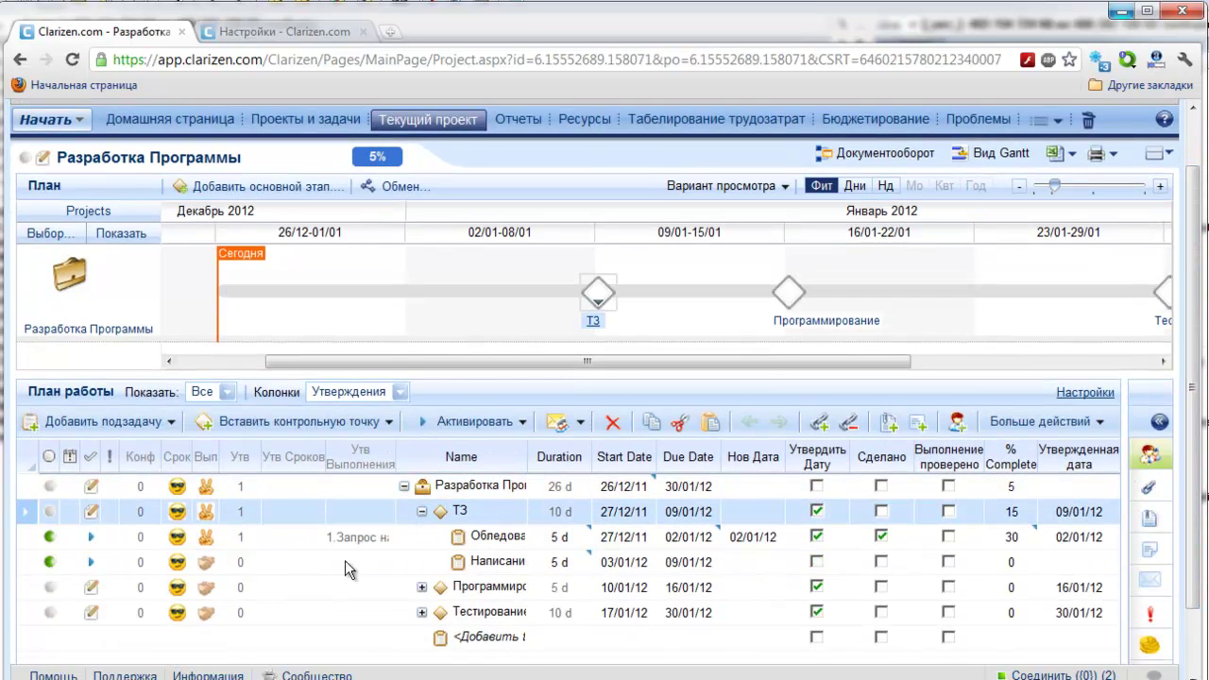
Widen the Утв Выполнения column to read the request, narrow it again and mark Обледование as Выполнение проверено
drag(397, 456, 448, 449)
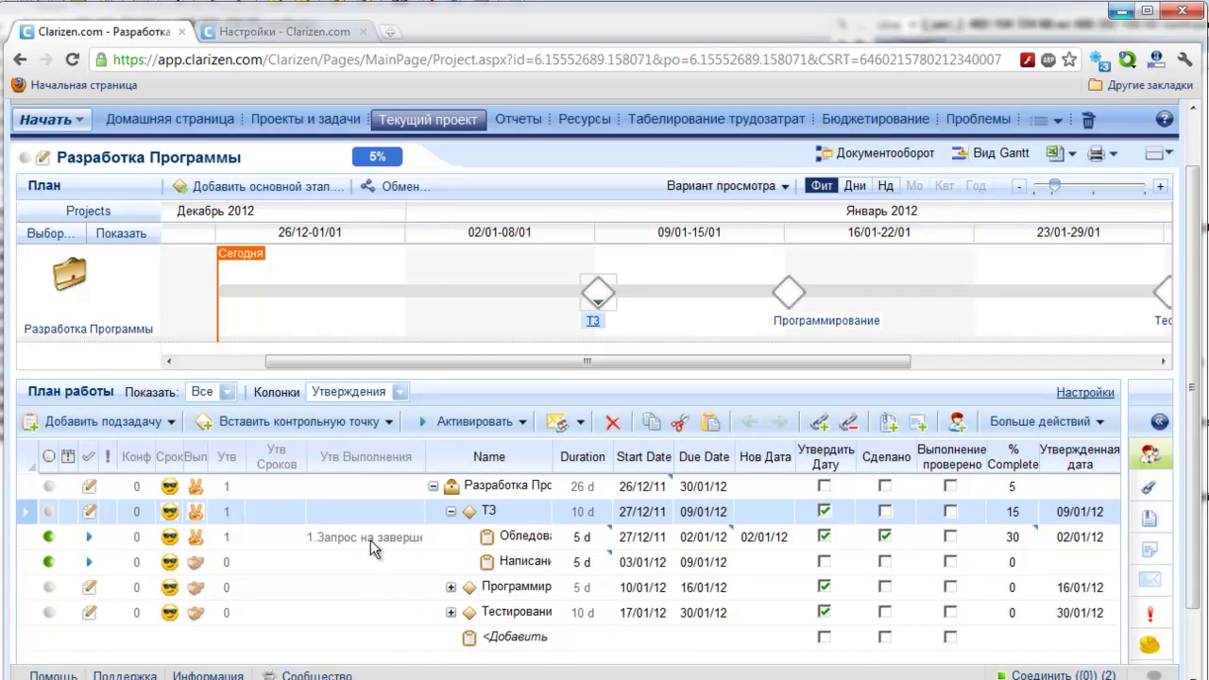
drag(427, 456, 383, 456)
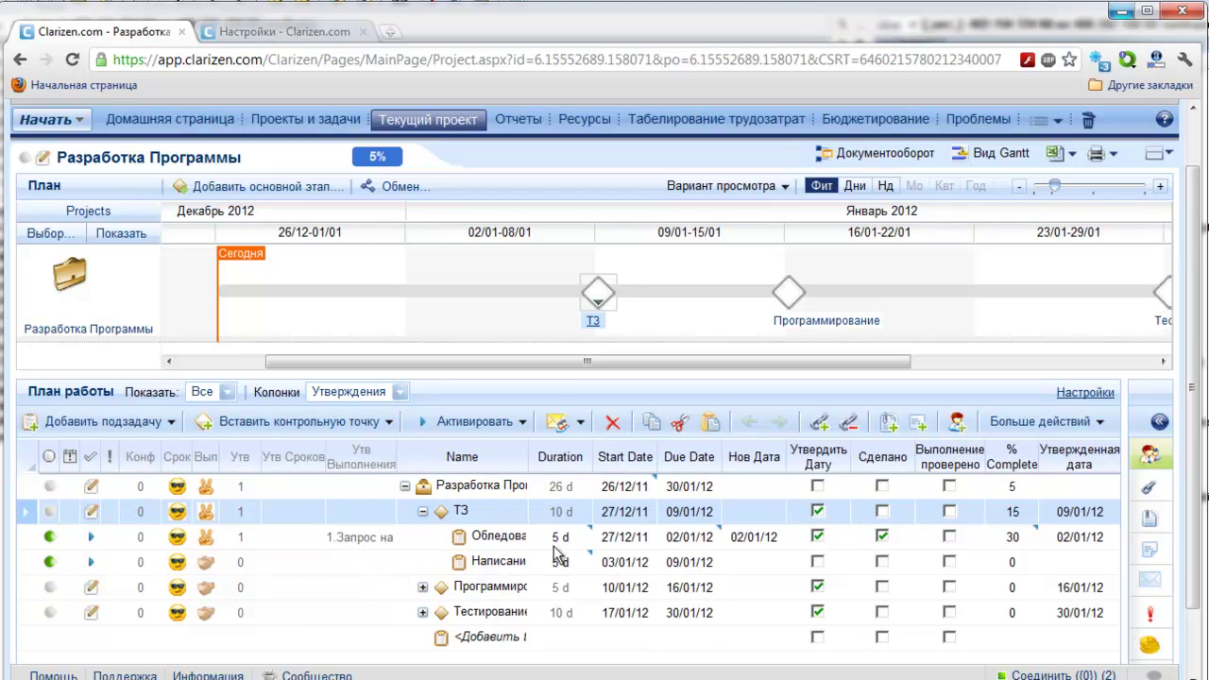
drag(394, 457, 391, 456)
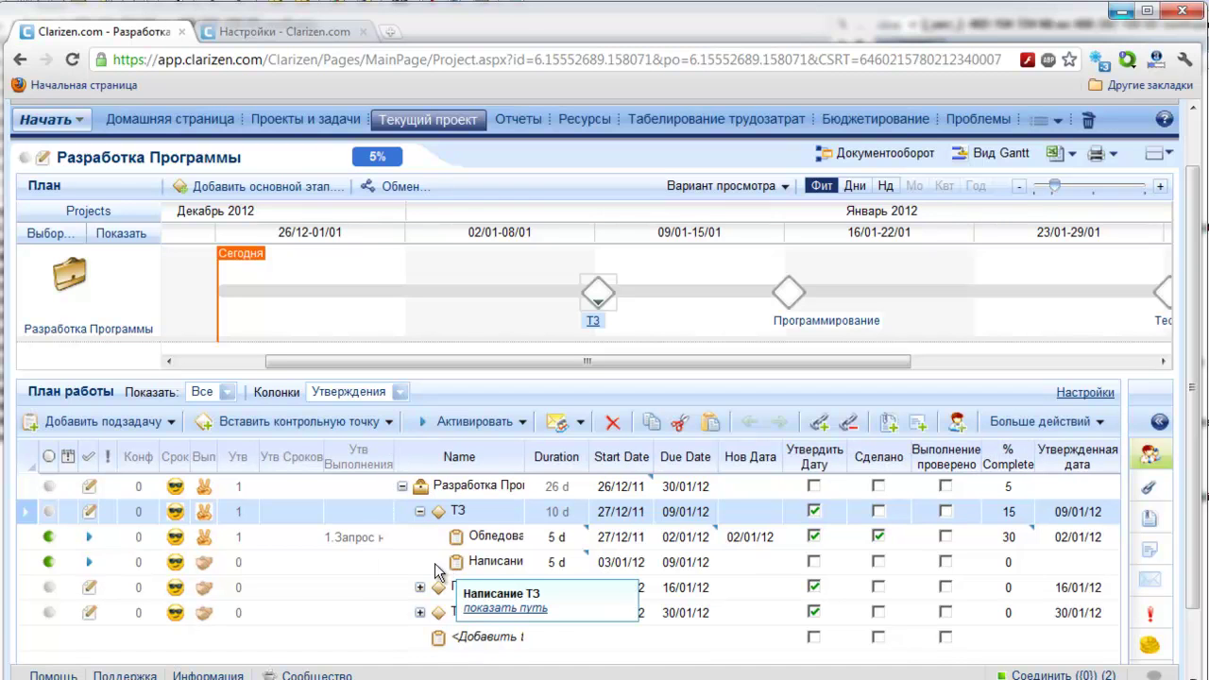
click(947, 538)
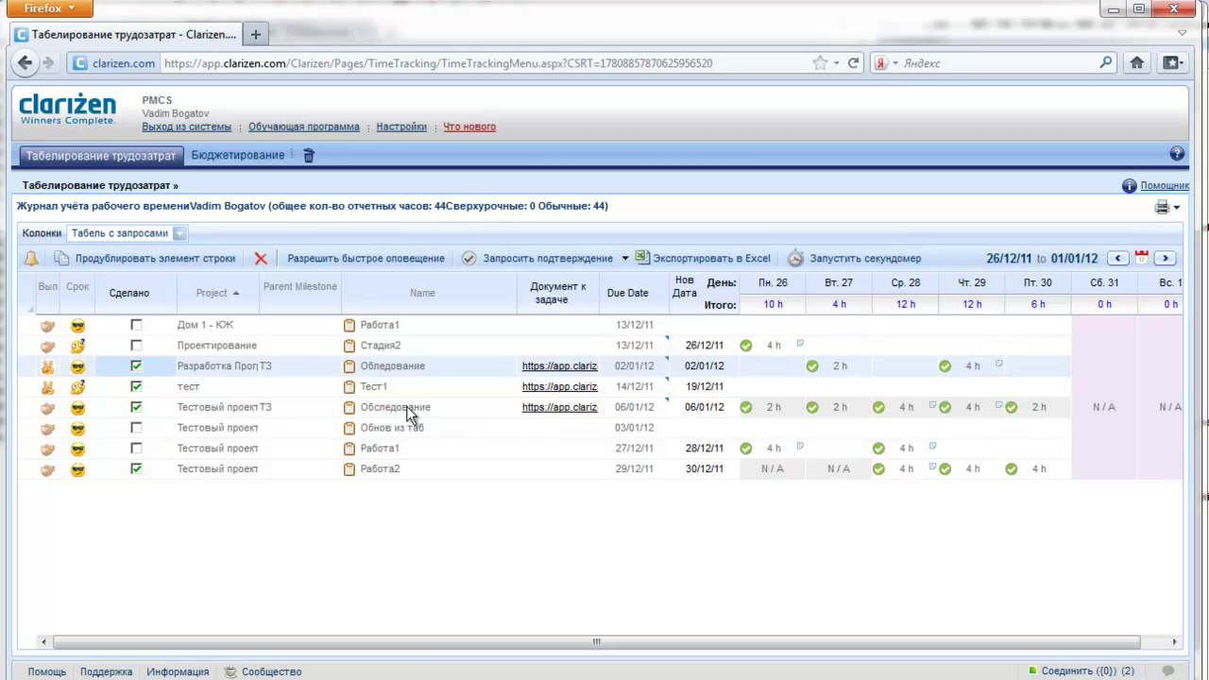
Switch to the Firefox timesheet, show the week 02/01/12 to 08/01/12 and select the Написание ТЗ row of Разработка Программы
click(1167, 259)
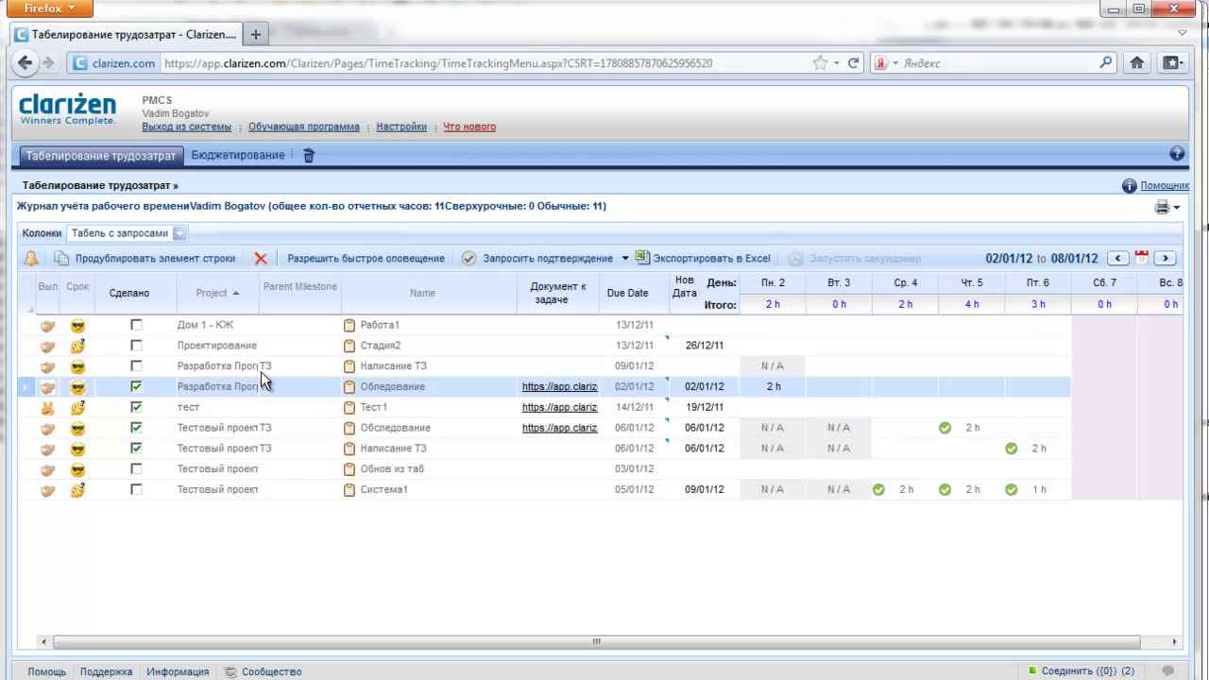
click(321, 370)
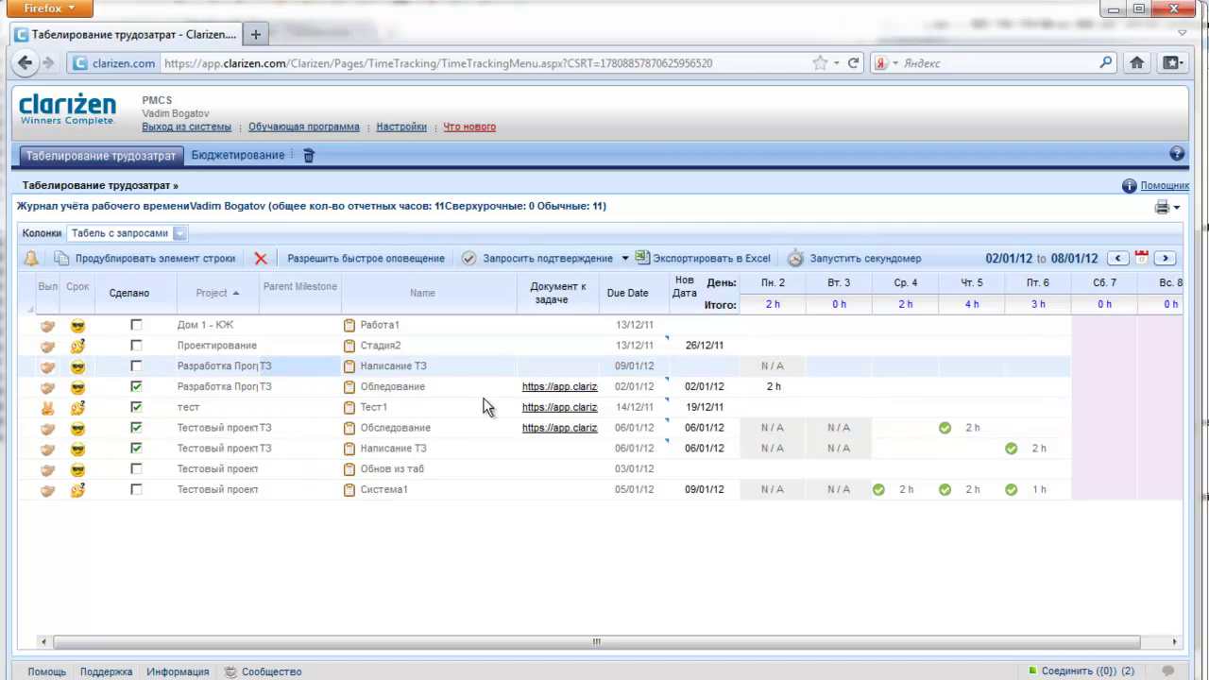
Try to report 4 hours on Написание ТЗ for Вт. 3 without a comment, and dismiss the message
click(849, 366)
click(852, 367)
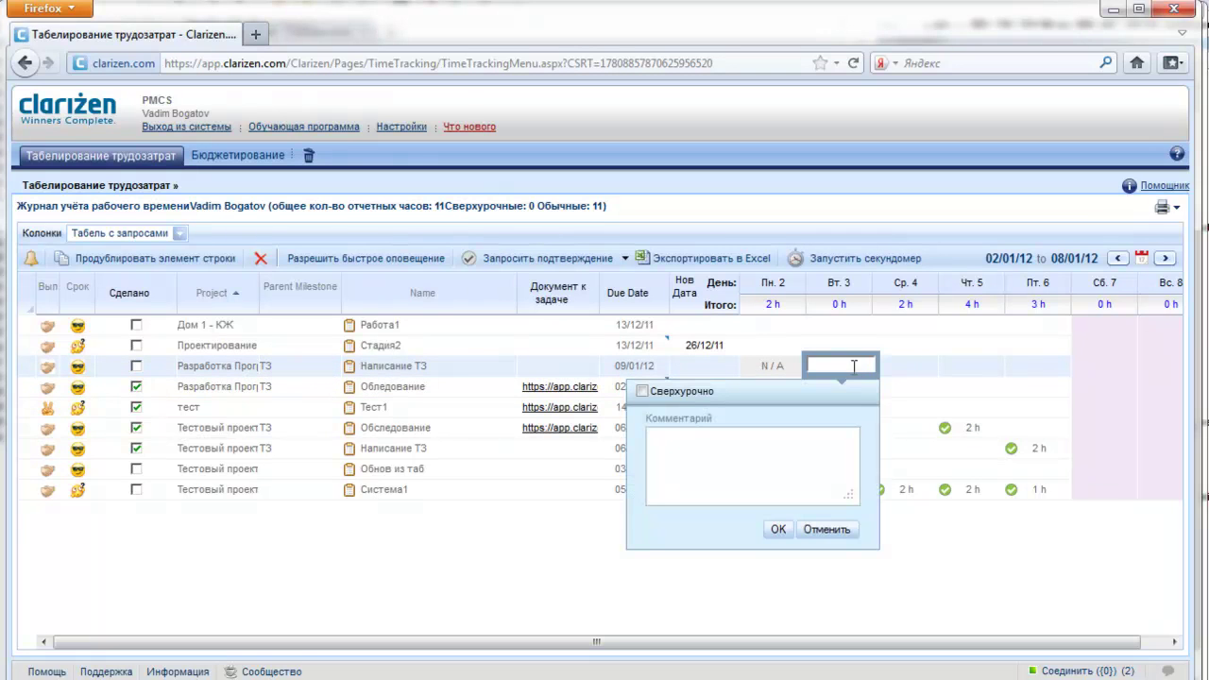
key(Return)
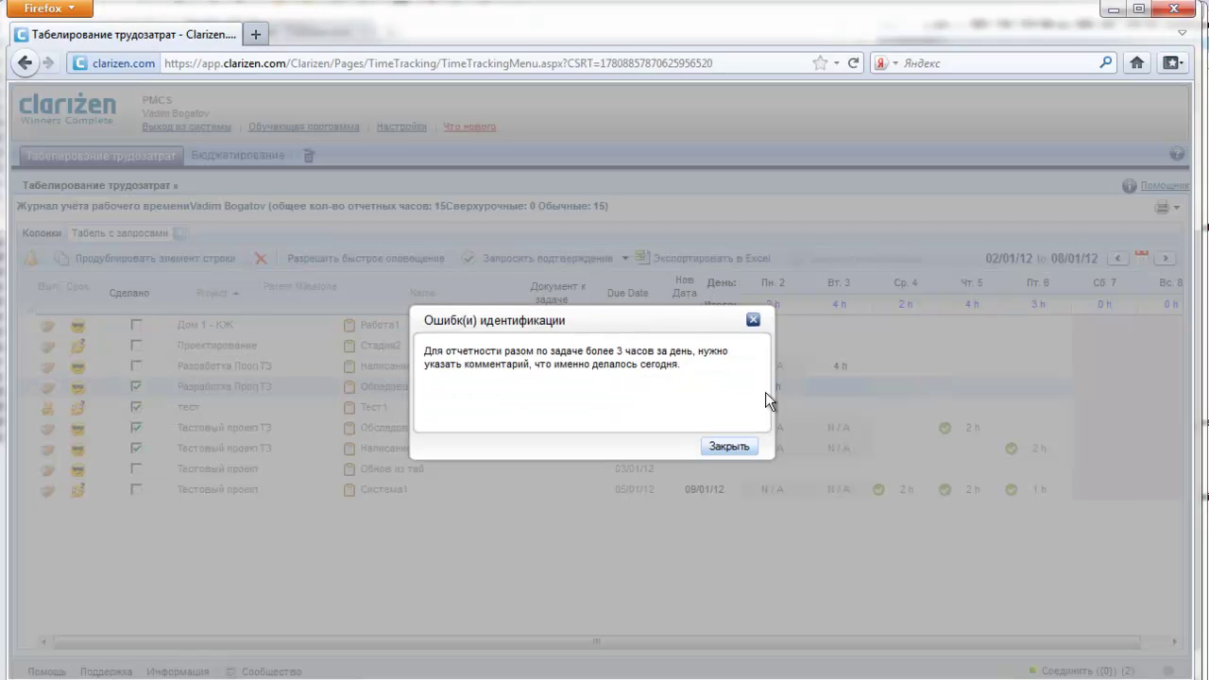
click(744, 446)
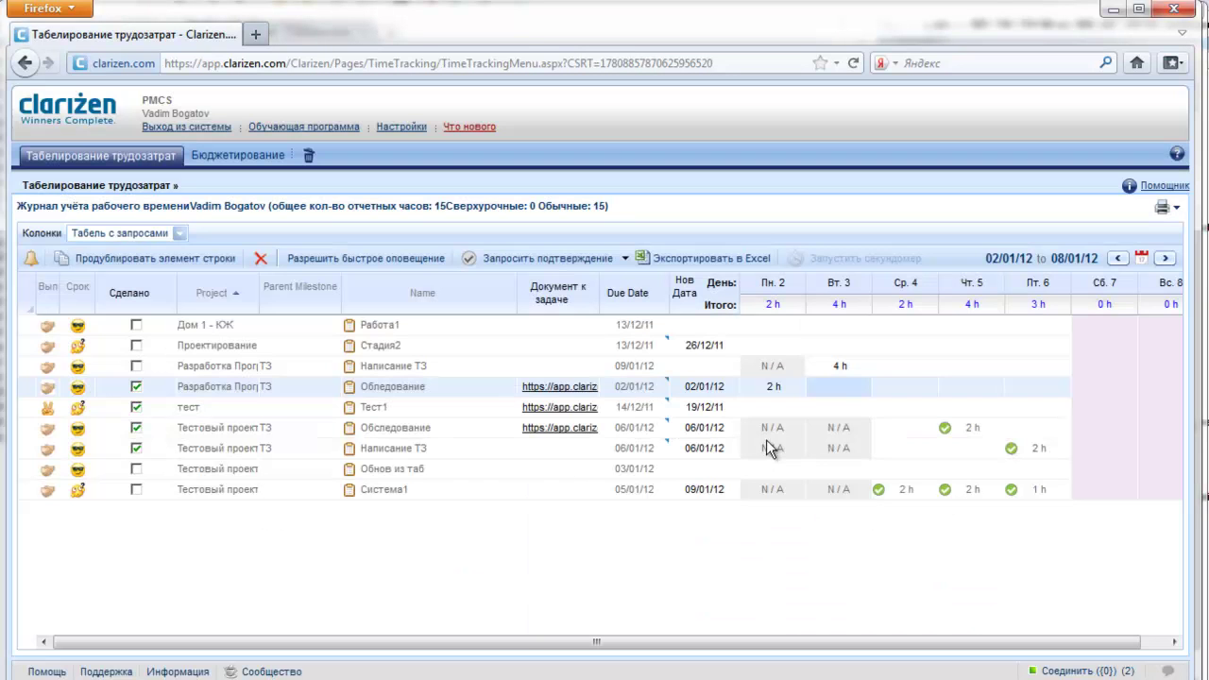
Report 4 hours with a comment on the Написание ТЗ task for Вт. 3
click(853, 365)
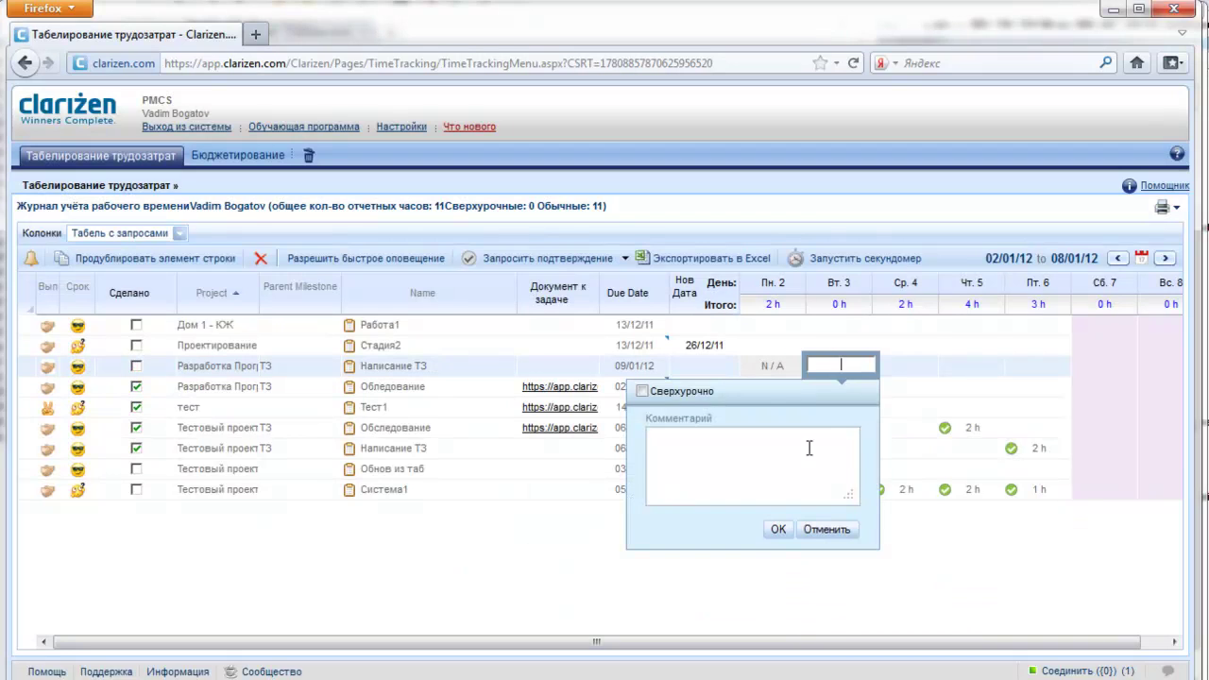
text(4)
click(777, 492)
click(778, 530)
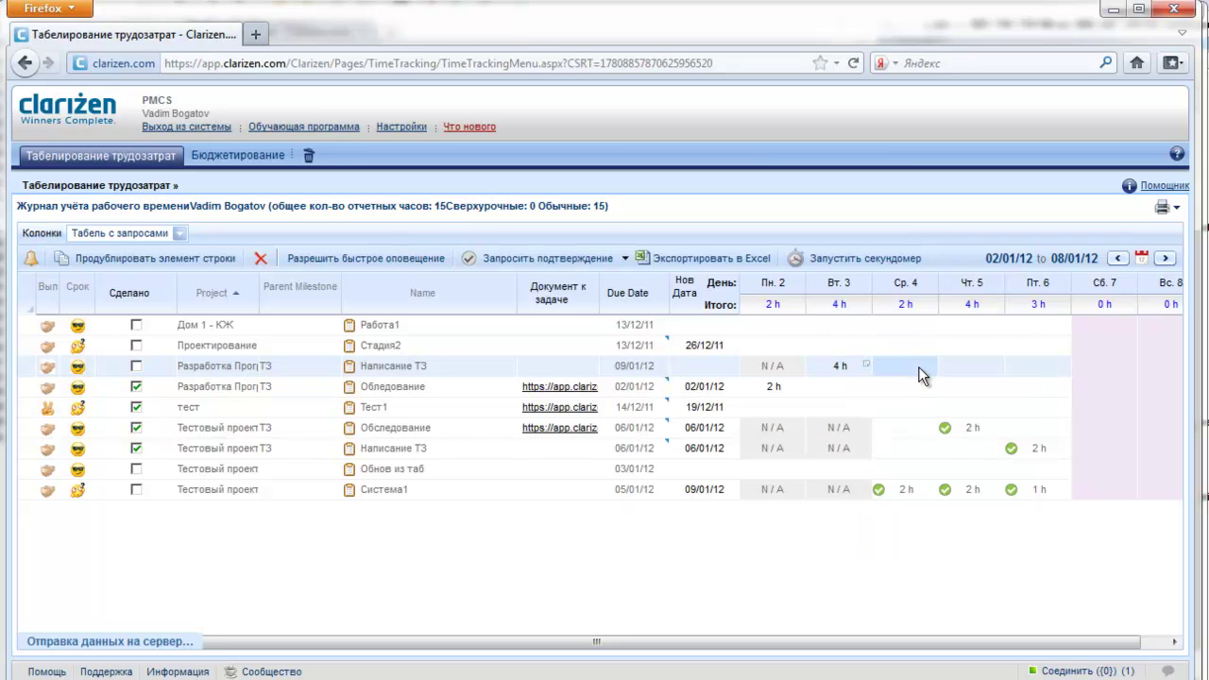
Report 4 hours with a comment on the Написание ТЗ task for Ср. 4
click(918, 366)
text(4)
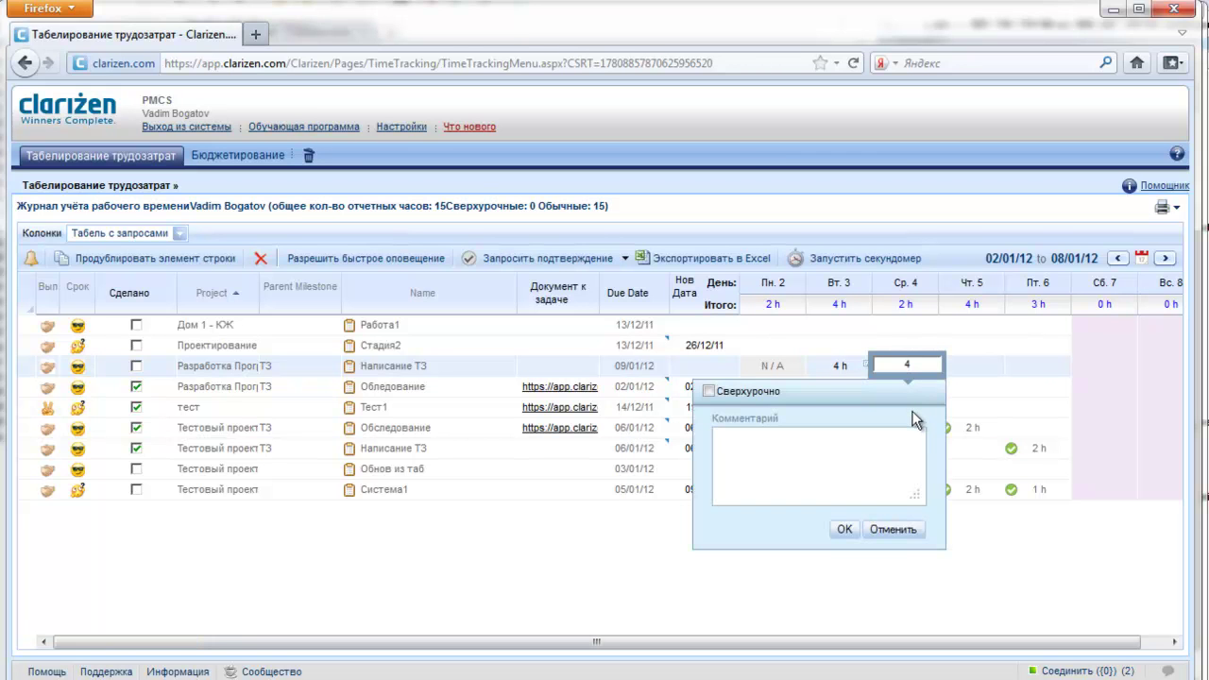
click(776, 461)
click(843, 531)
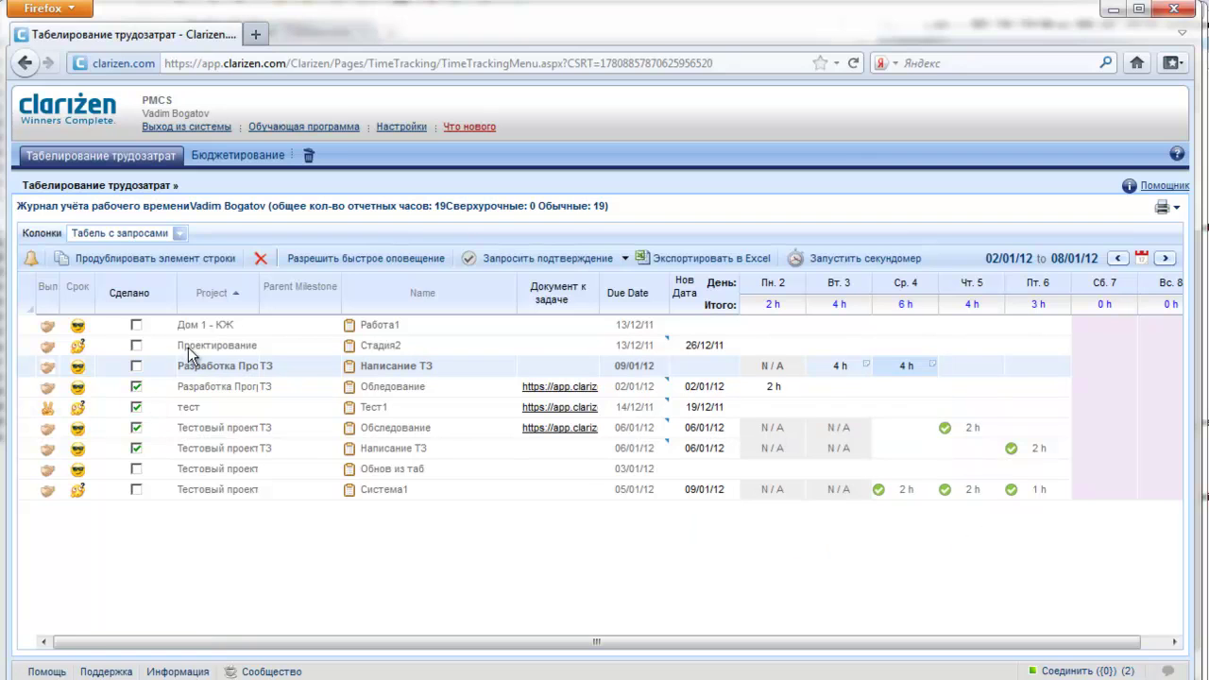
Mark the Написание ТЗ task as Сделано in the timesheet, and reload the project page in the Chrome session
click(136, 366)
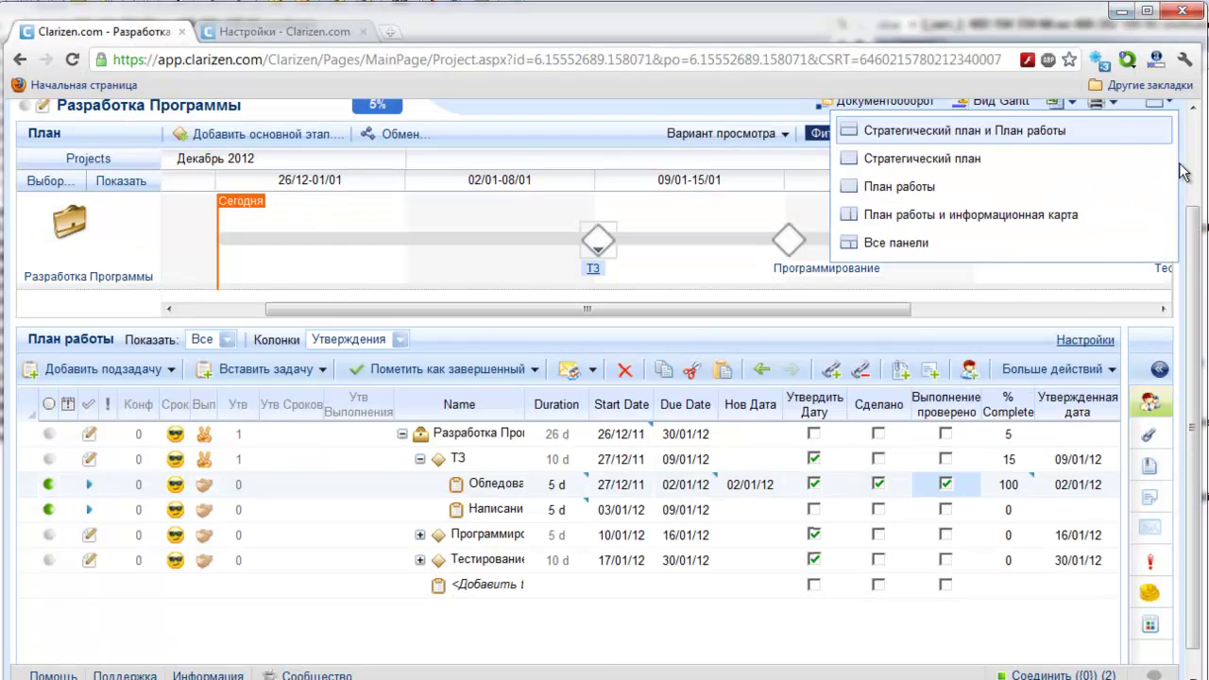
click(1113, 8)
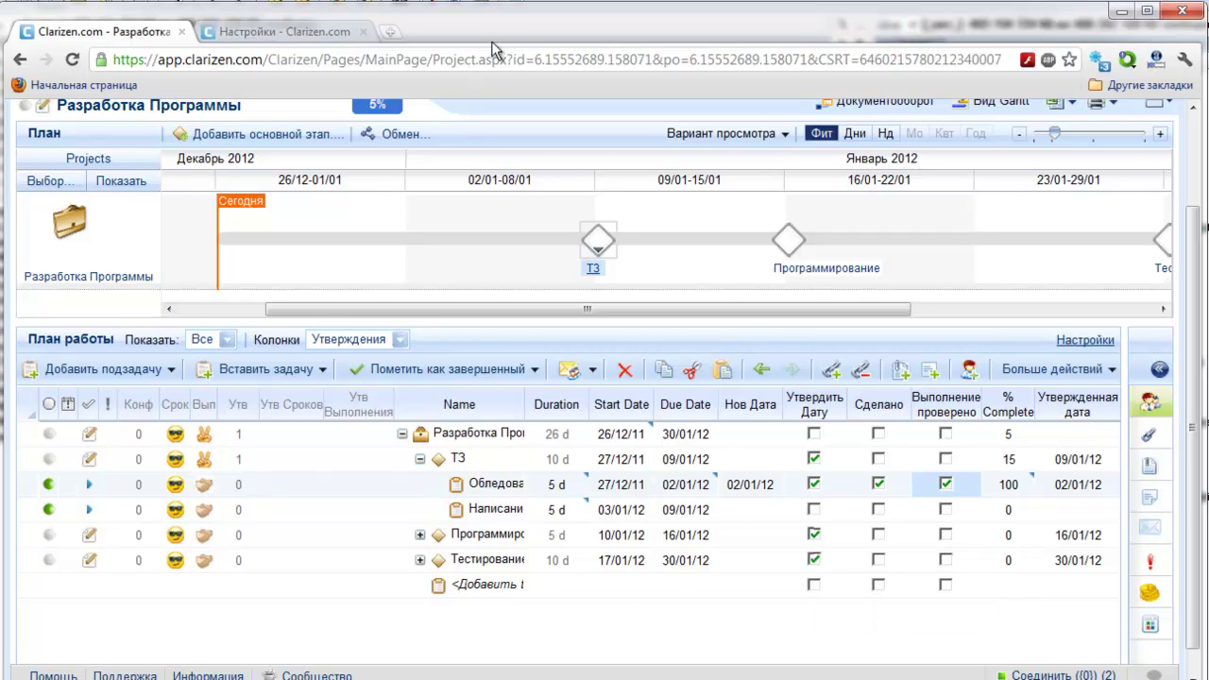
click(551, 56)
key(Return)
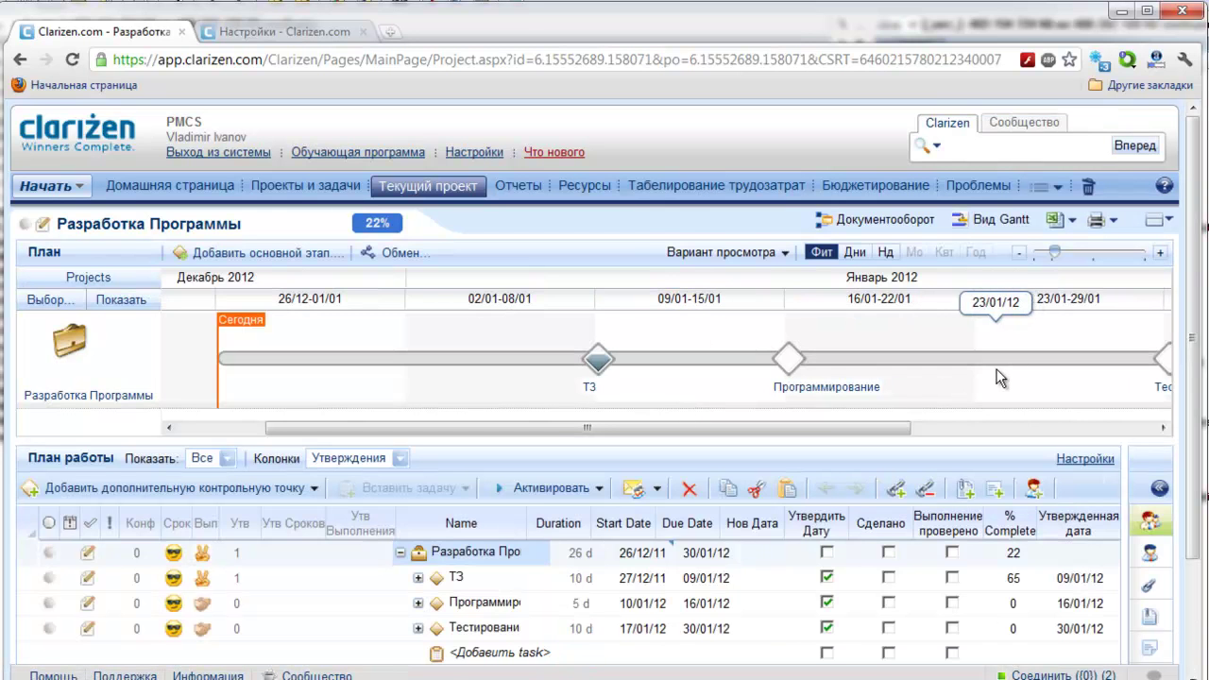
Mark the Написание ТЗ task under the ТЗ milestone as Выполнение проверено, and reload the project page
scroll(1181, 368, down, 2)
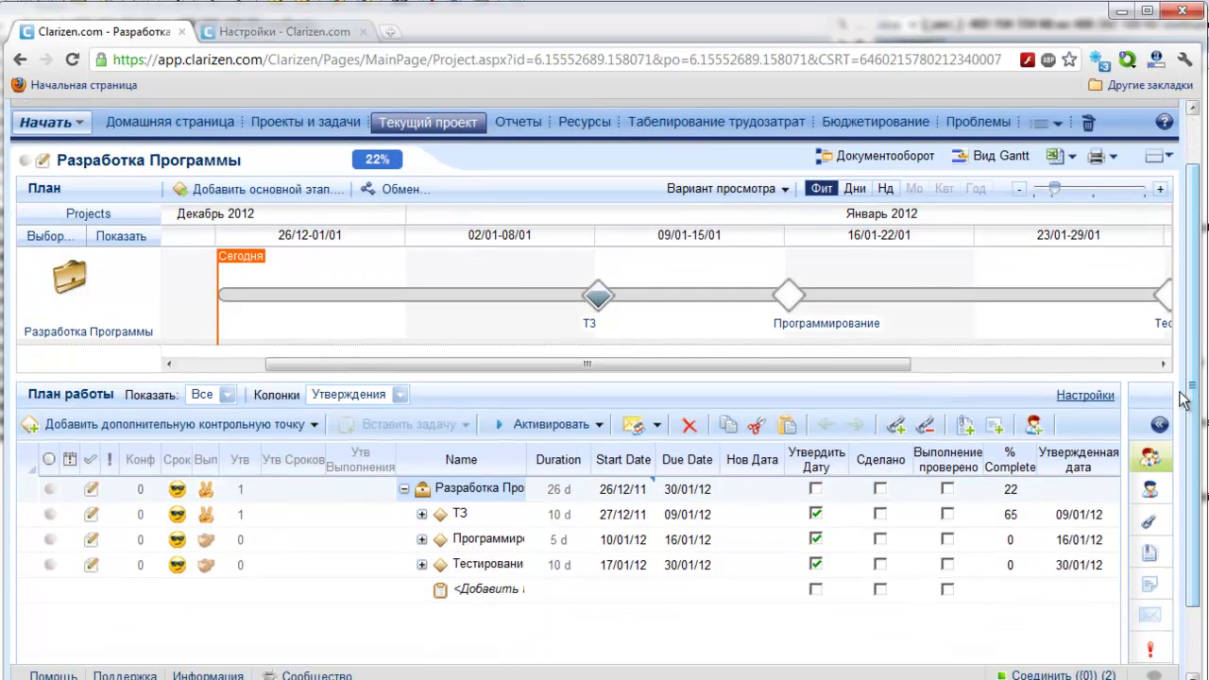
click(422, 514)
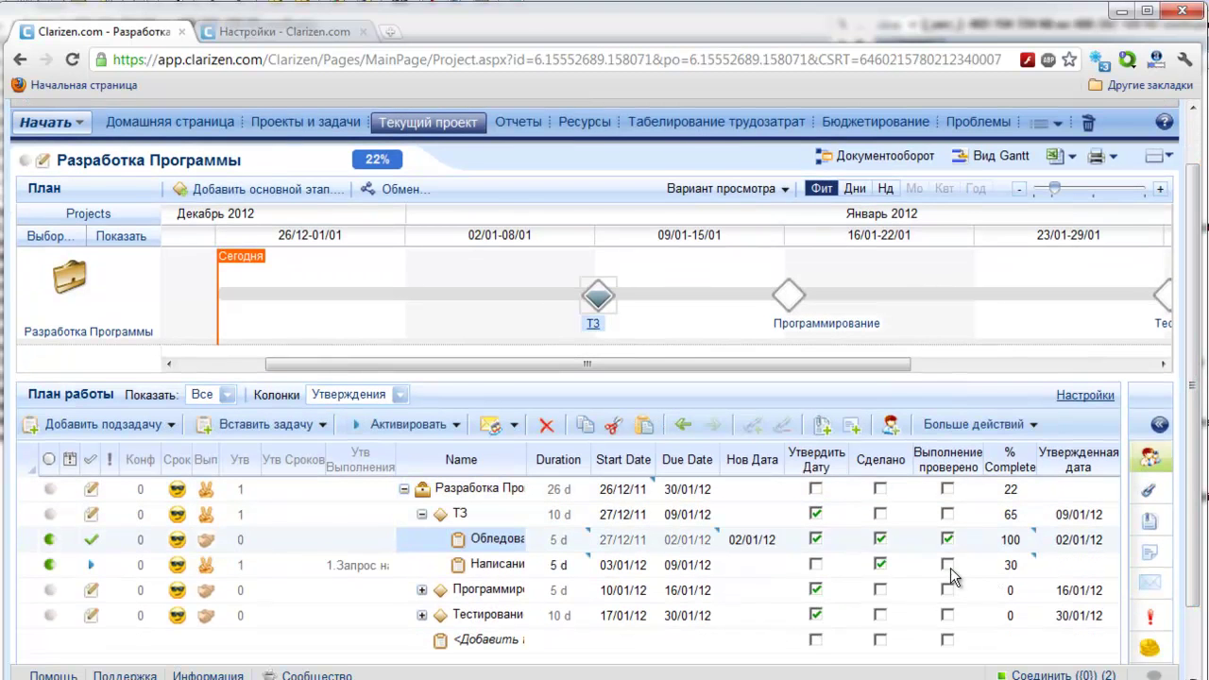
click(948, 565)
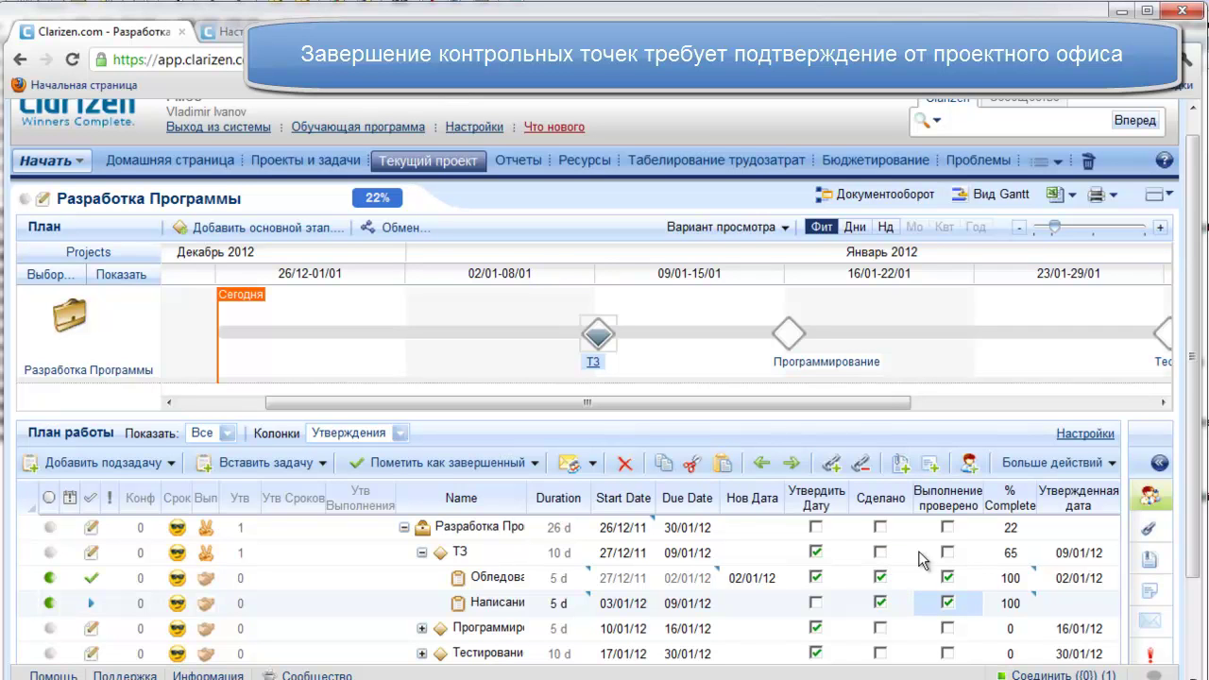
click(179, 60)
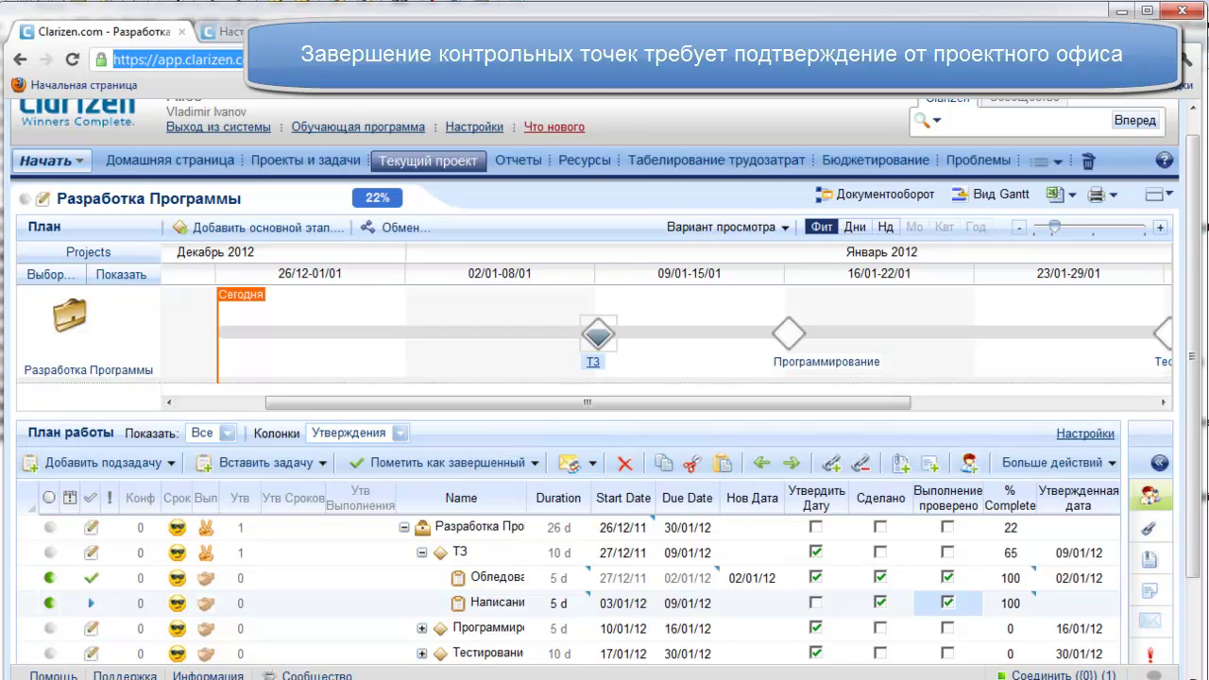
key(Return)
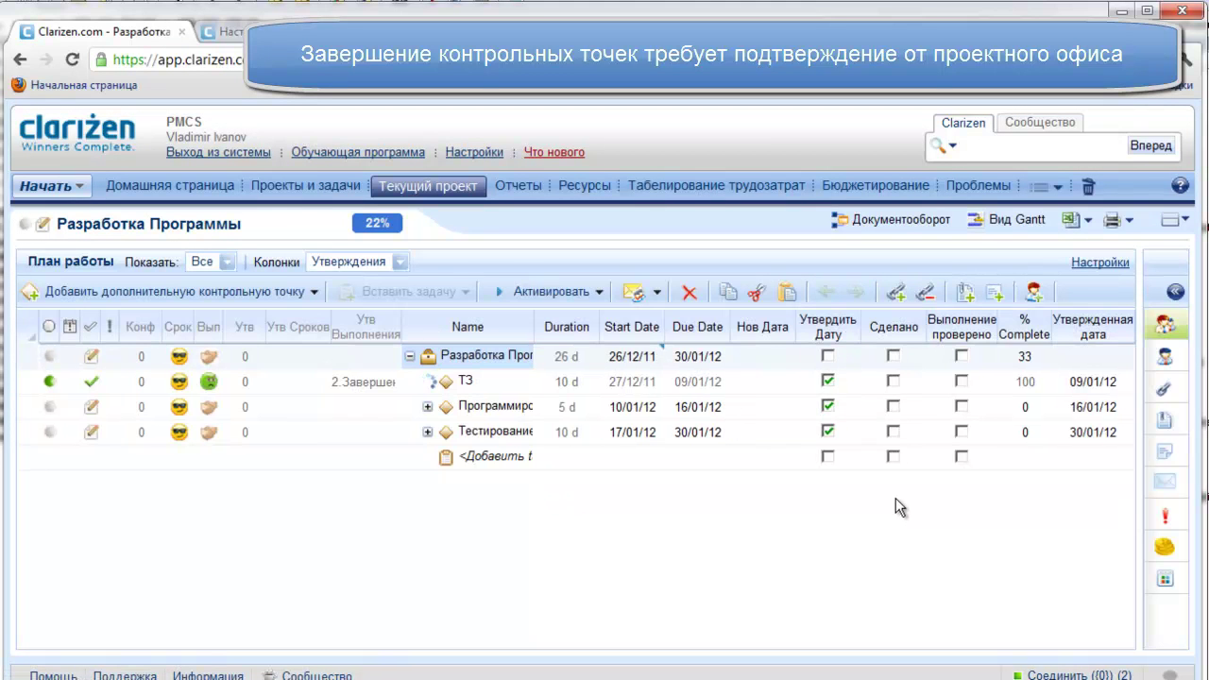
Expand the ТЗ milestone in the work plan and mark the milestone itself as Сделано
click(424, 381)
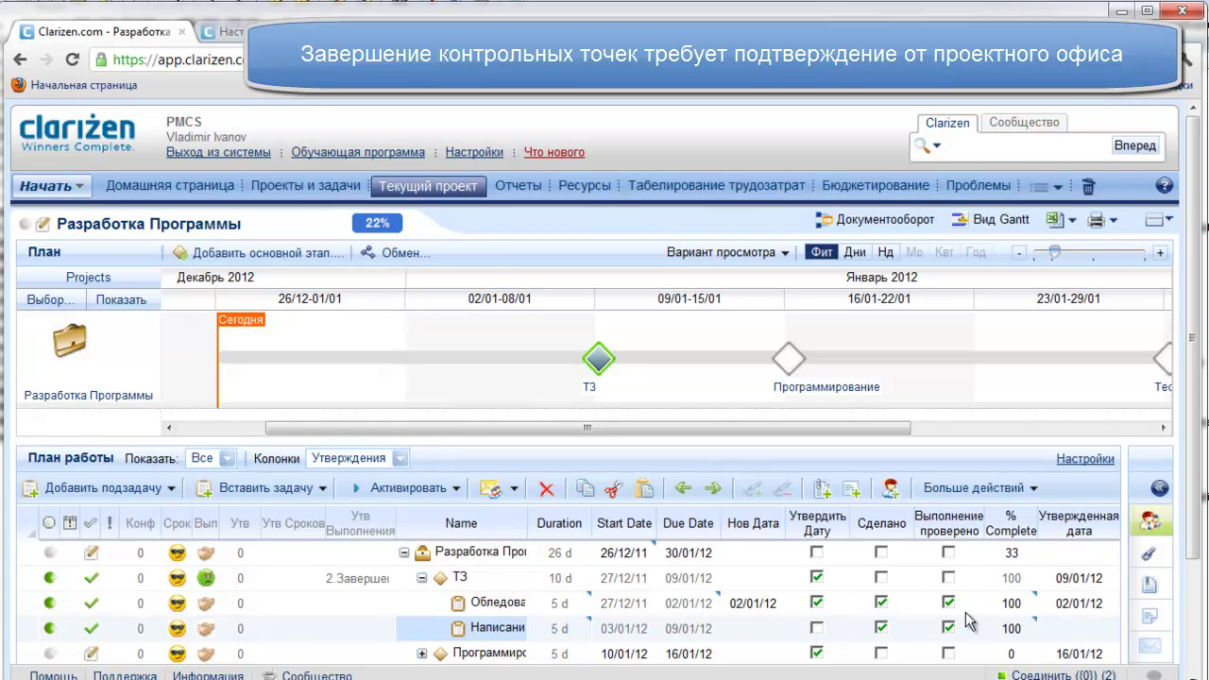
click(882, 578)
scroll(888, 586, down, 1)
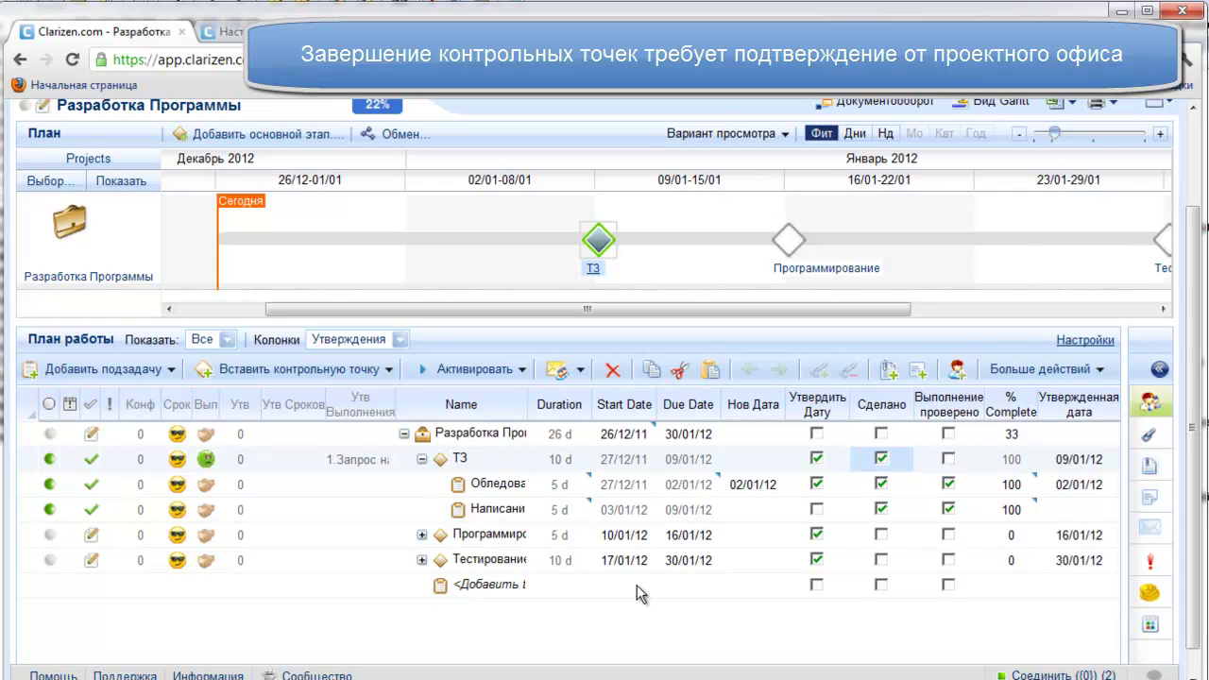
scroll(390, 546, up, 1)
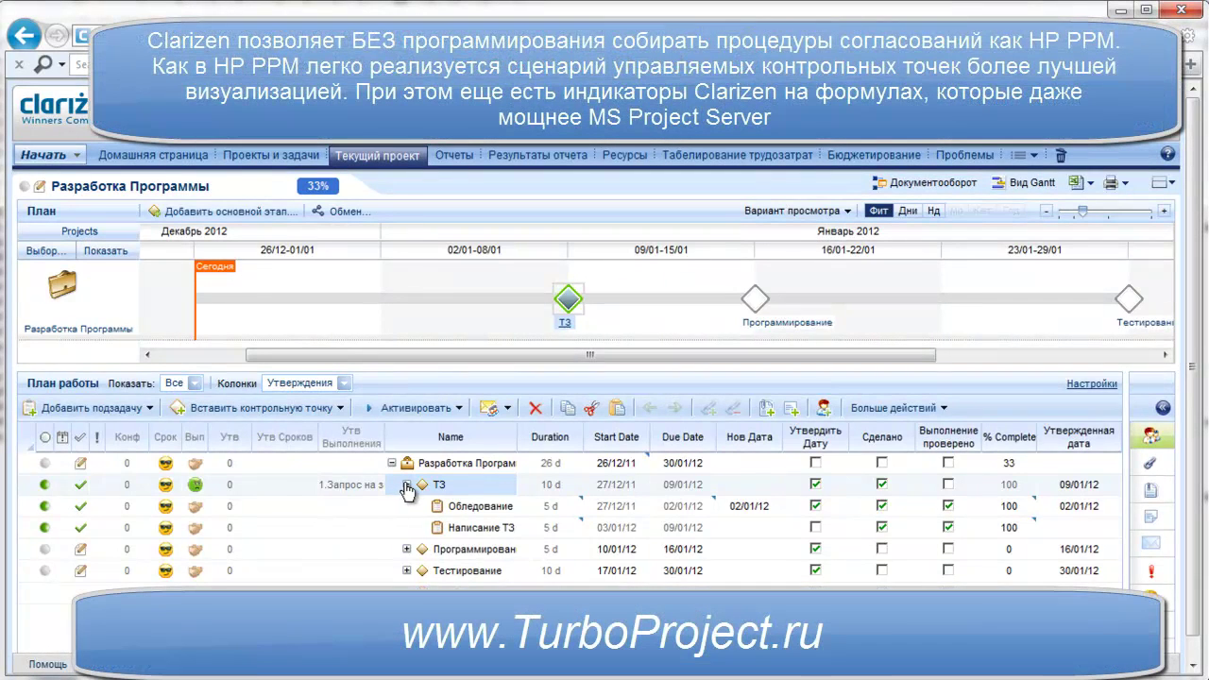
In the Internet Explorer session, collapse the ТЗ milestone and mark it as Выполнение проверено
click(407, 485)
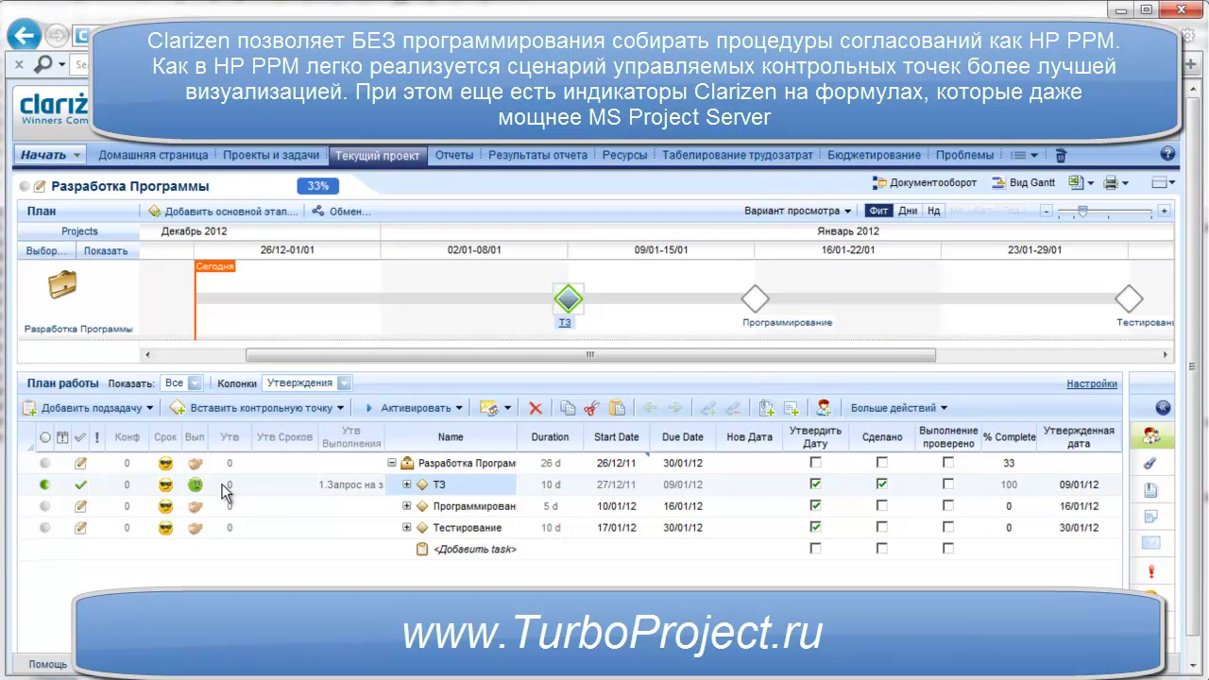
click(949, 484)
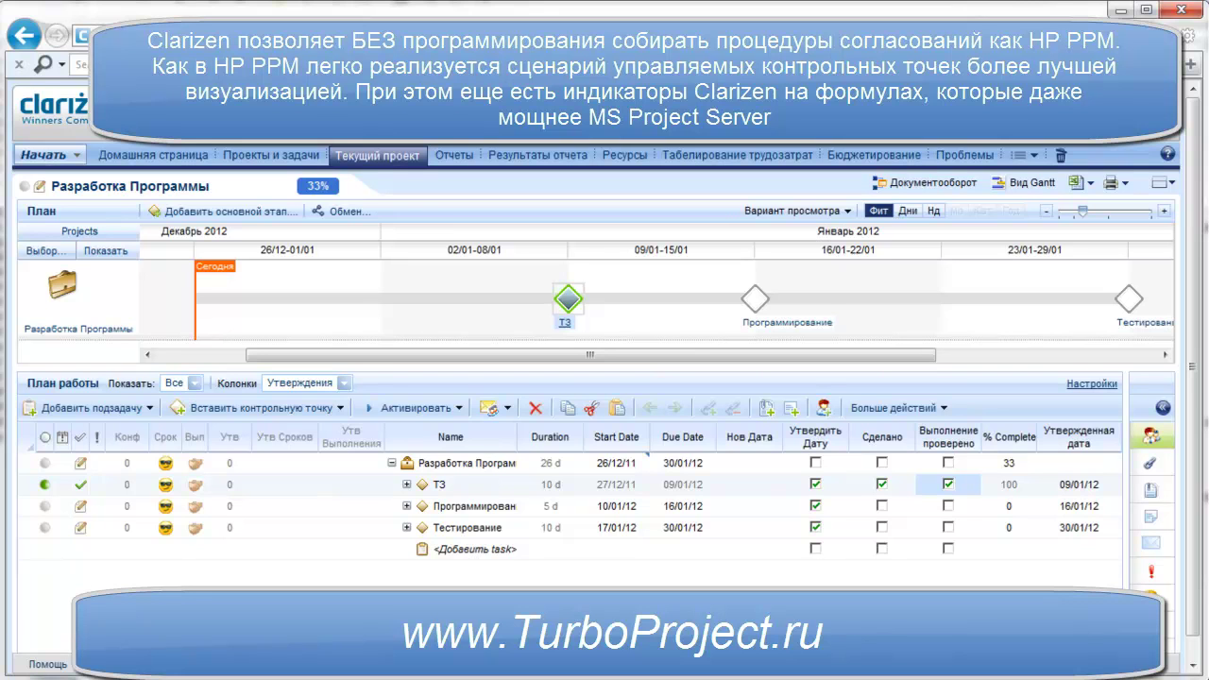
mouse_move(569, 301)
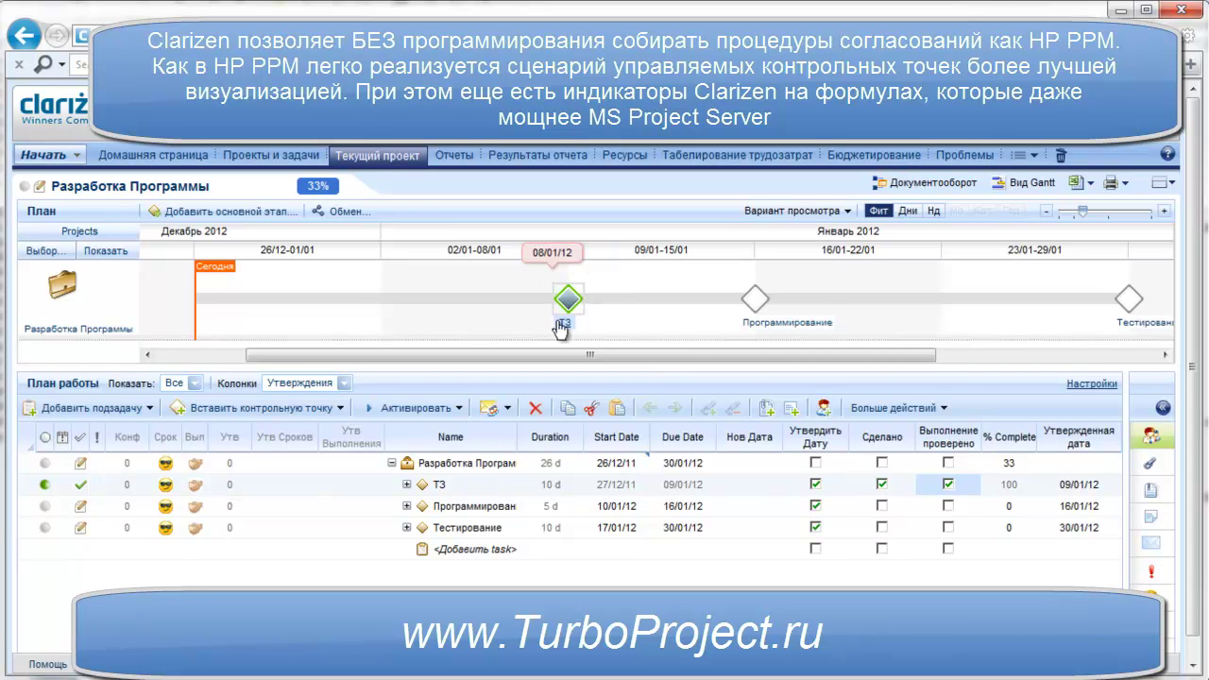